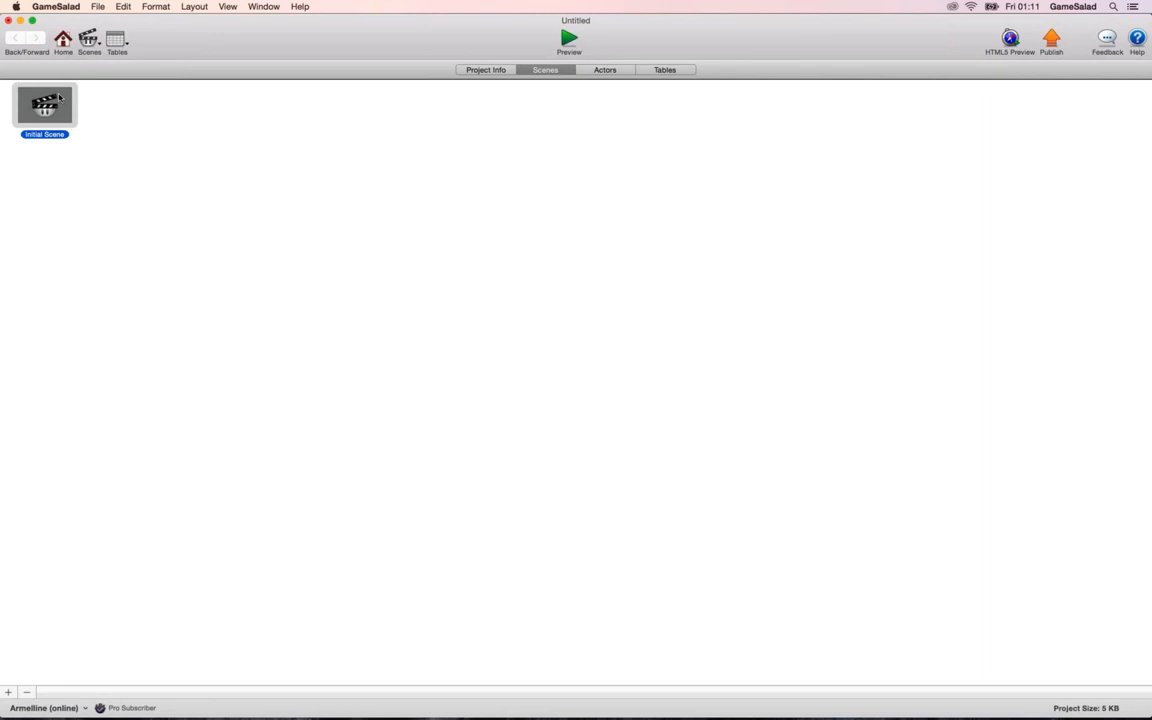
Create a new actor and add a Display Text behavior to it.
left_click(8, 379)
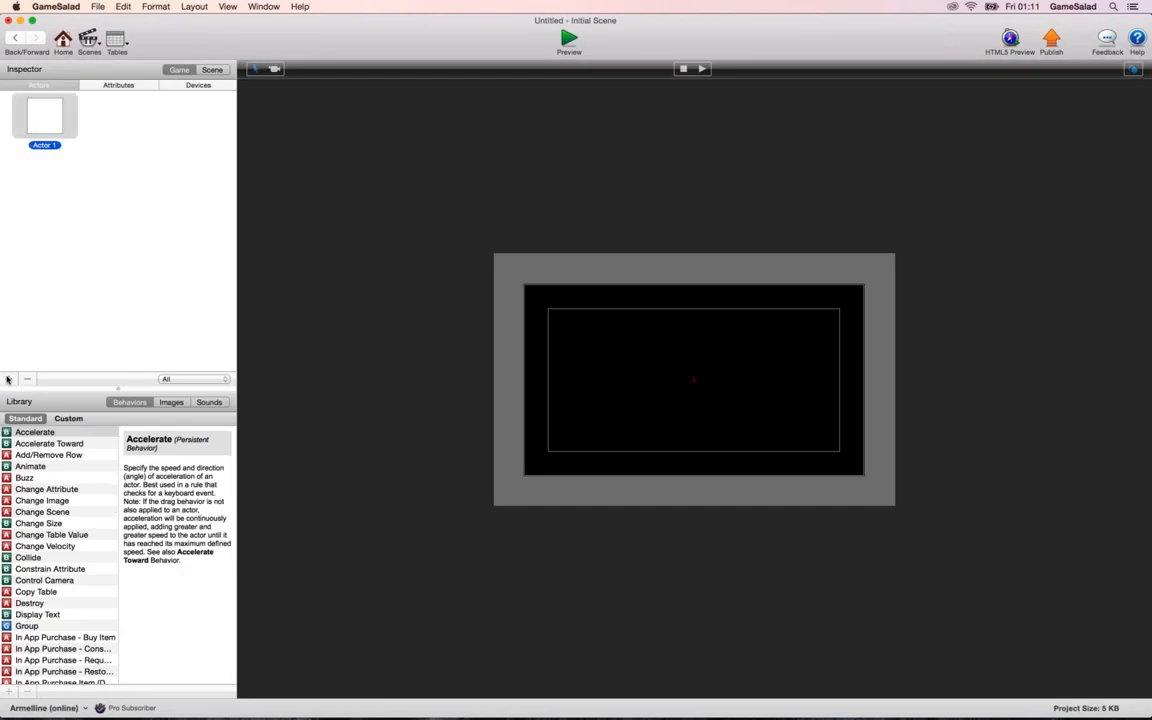
double_click(32, 123)
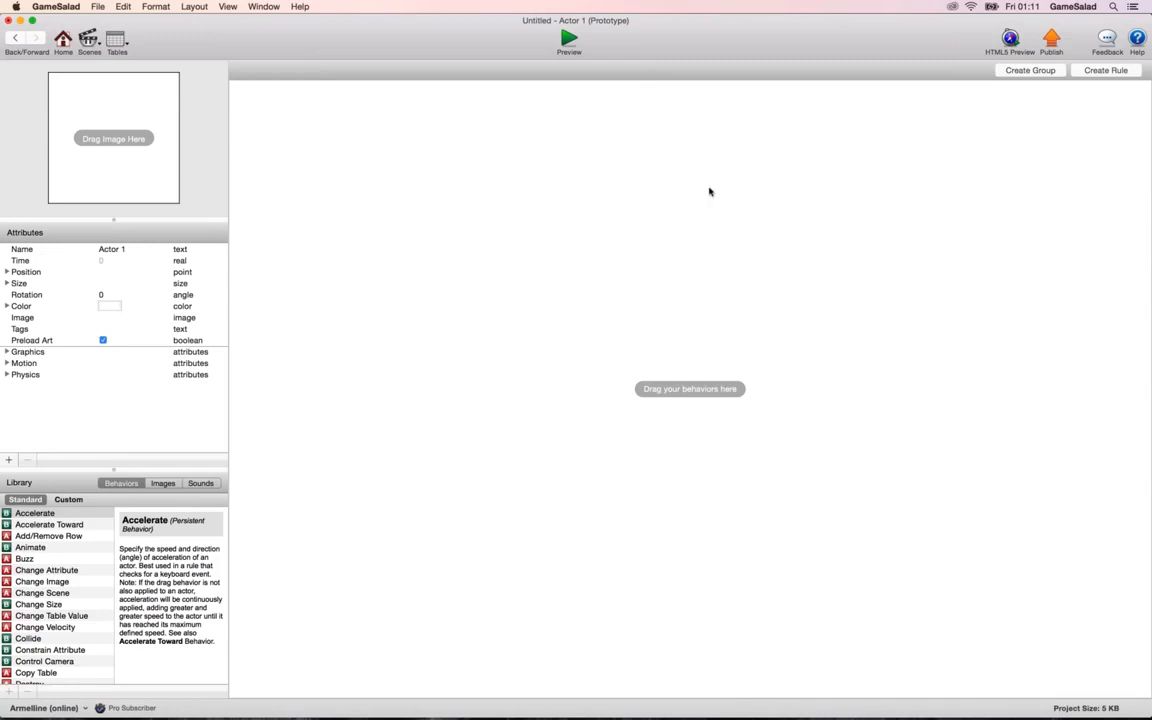
scroll(116, 513, "down", 5)
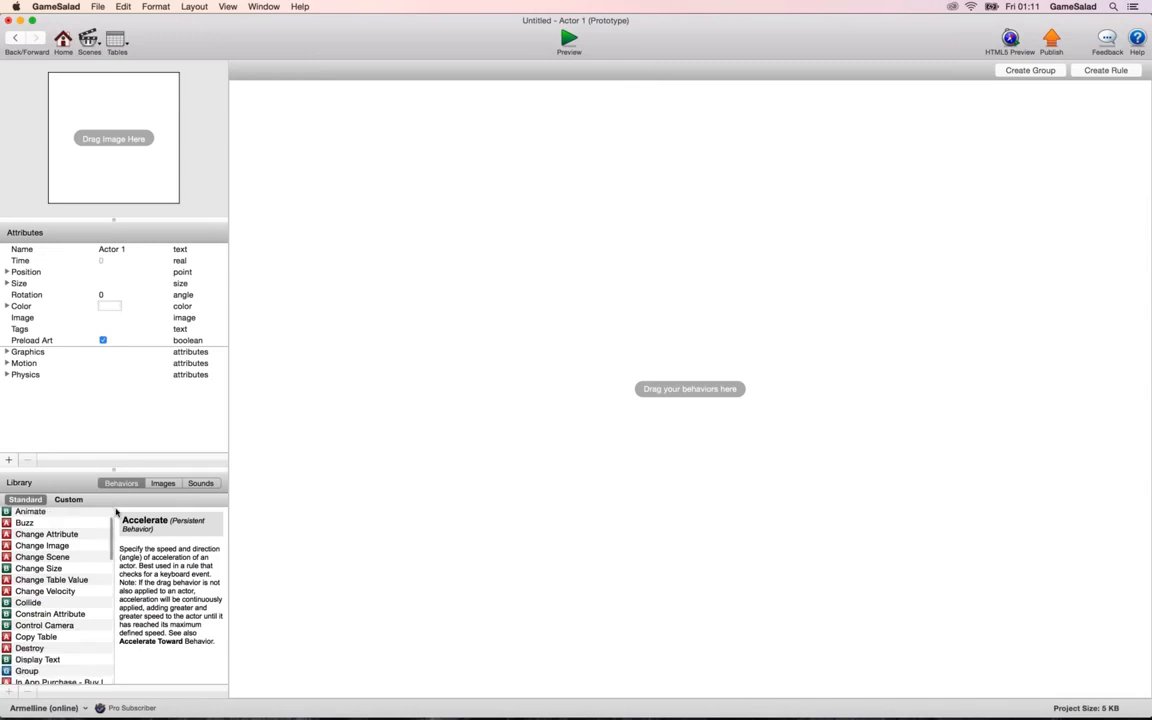
left_click_drag(37, 625, 396, 322)
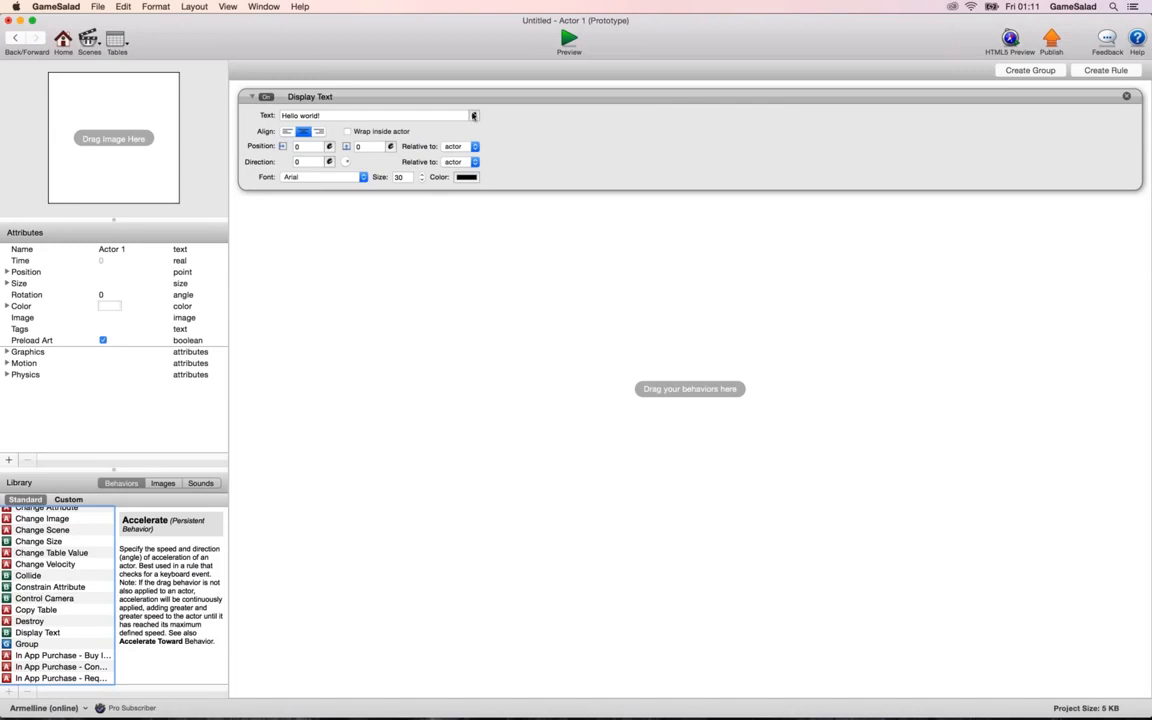
Set the Display Text behavior's text to the expression 10+10.
left_click(474, 115)
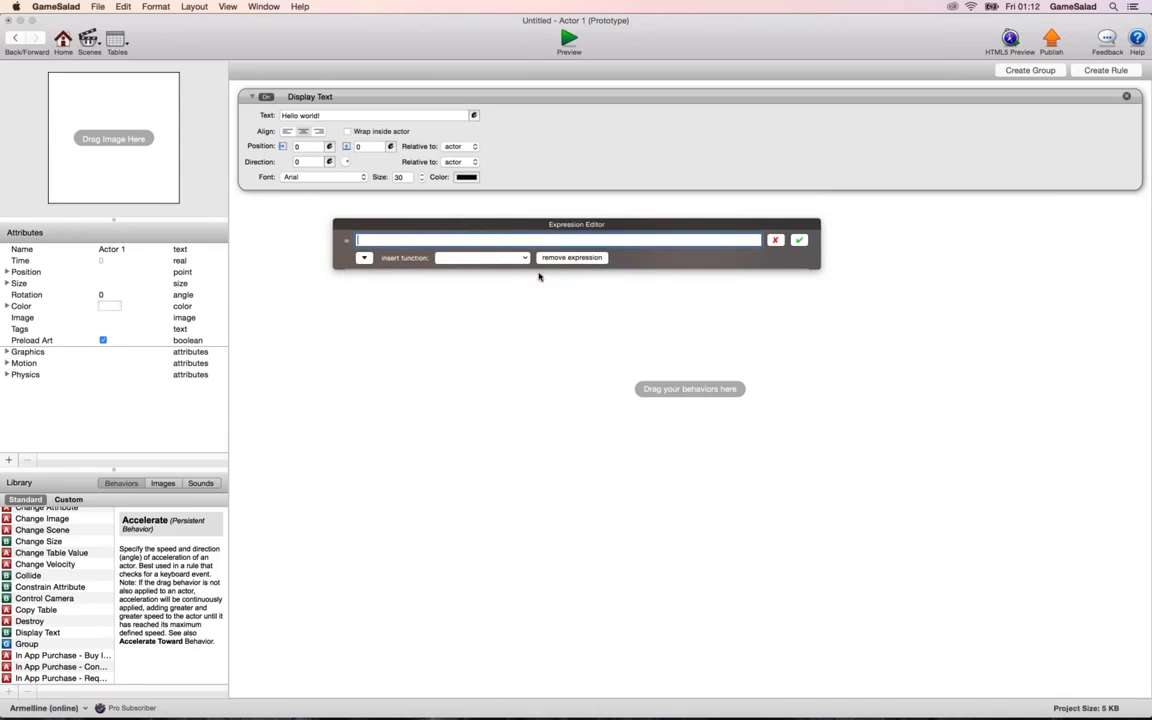
left_click(480, 257)
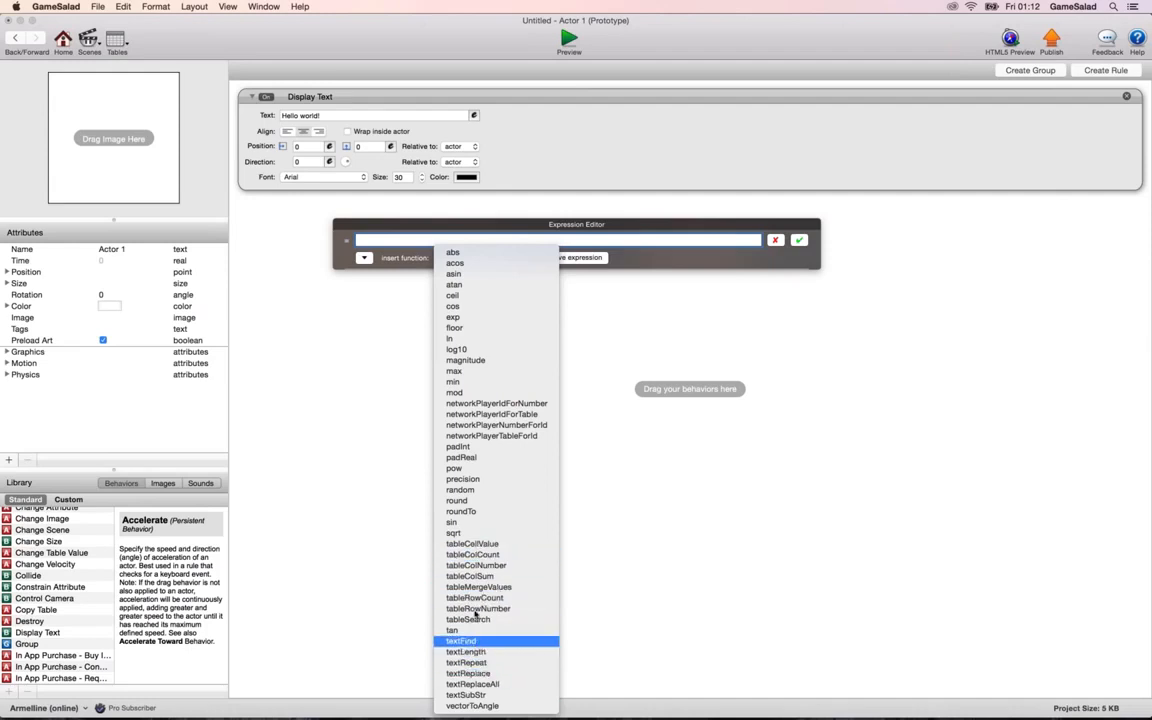
left_click(386, 241)
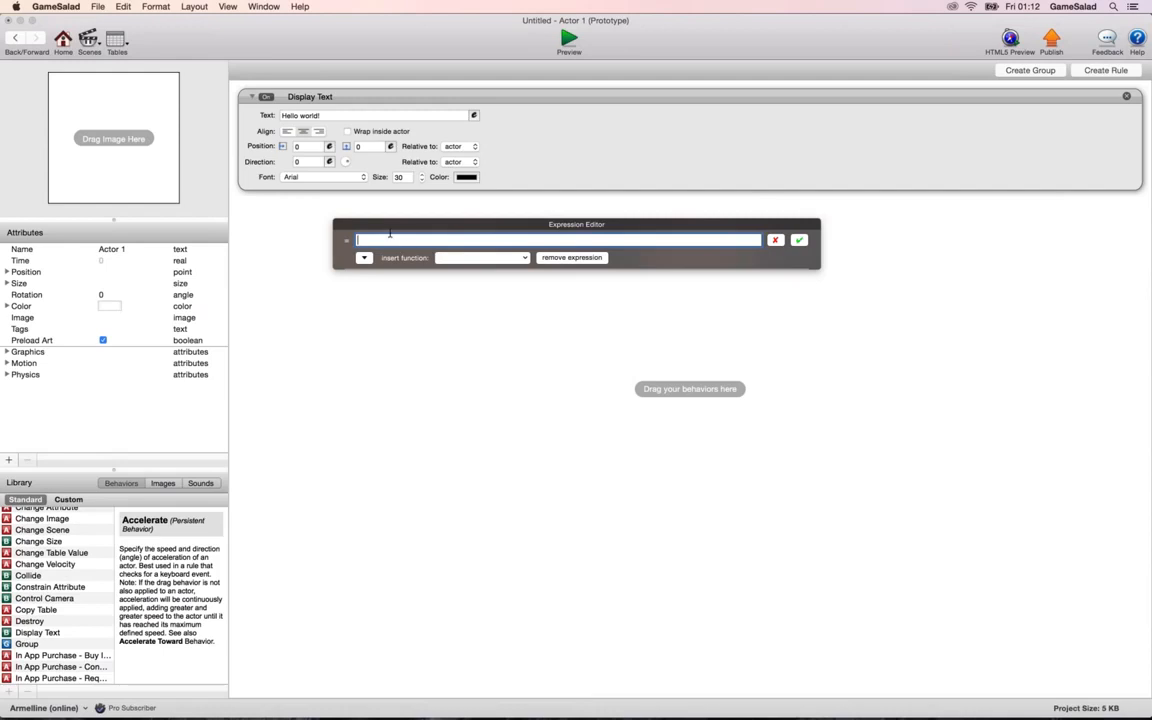
type("10+10")
left_click(799, 241)
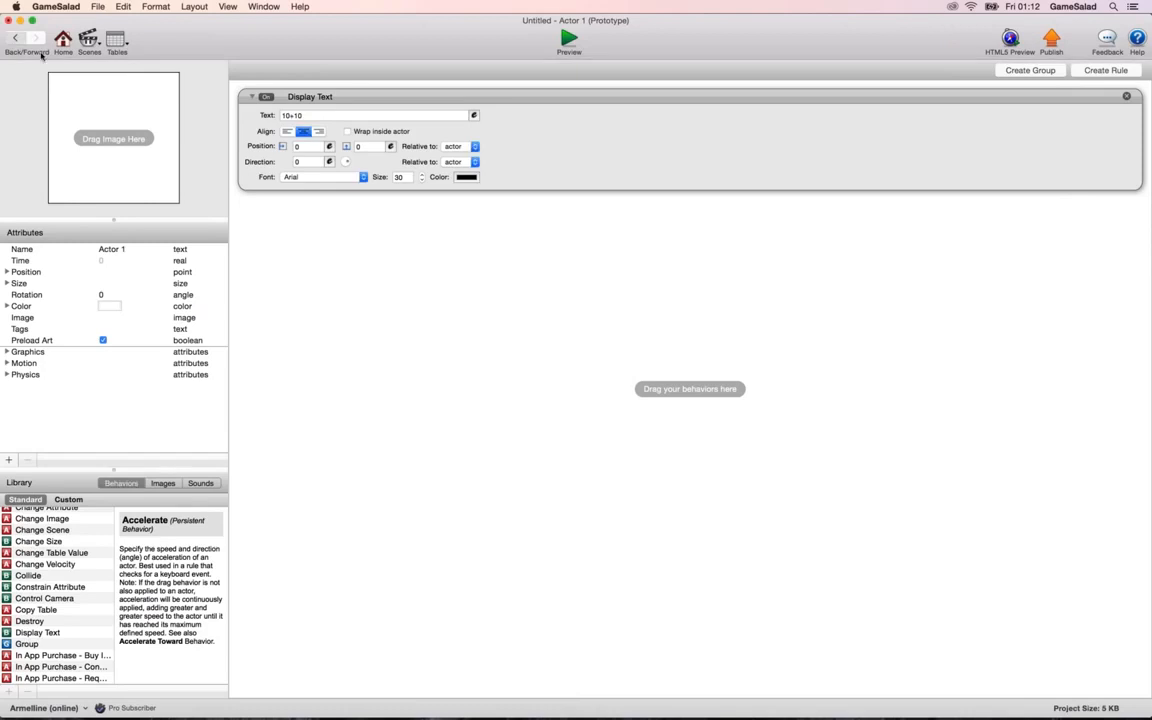
Place Actor 1 in the centre of the initial scene and preview the game.
left_click(15, 37)
left_click_drag(46, 124, 691, 380)
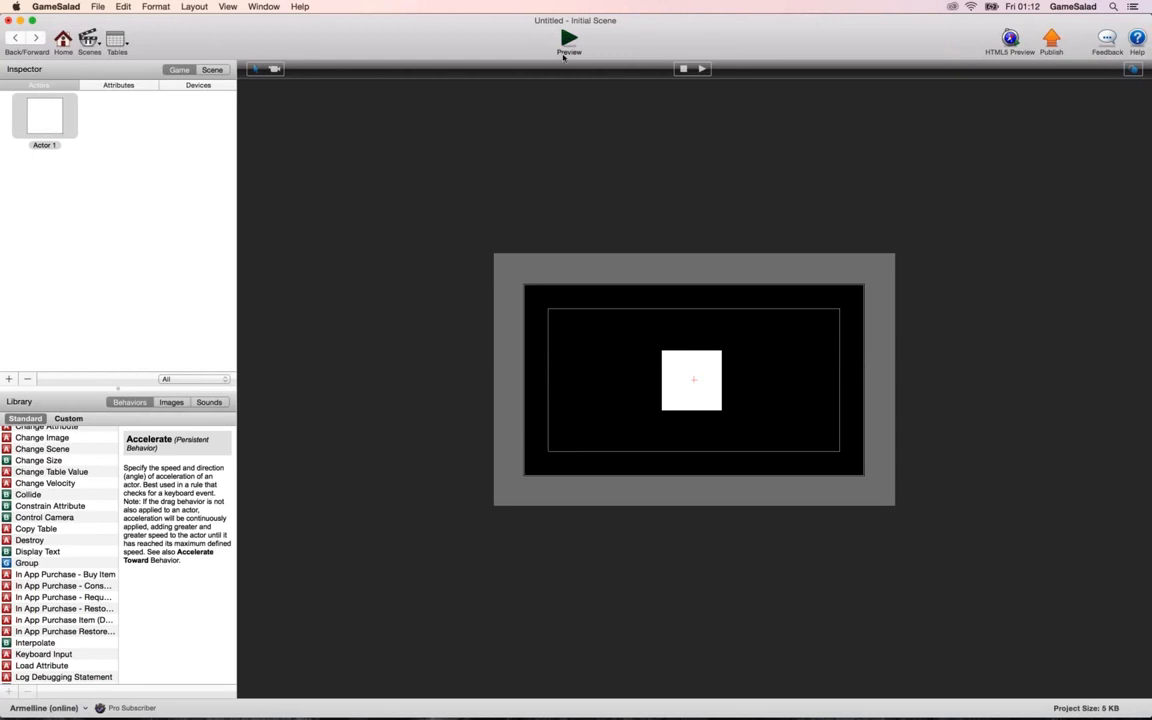
left_click(568, 40)
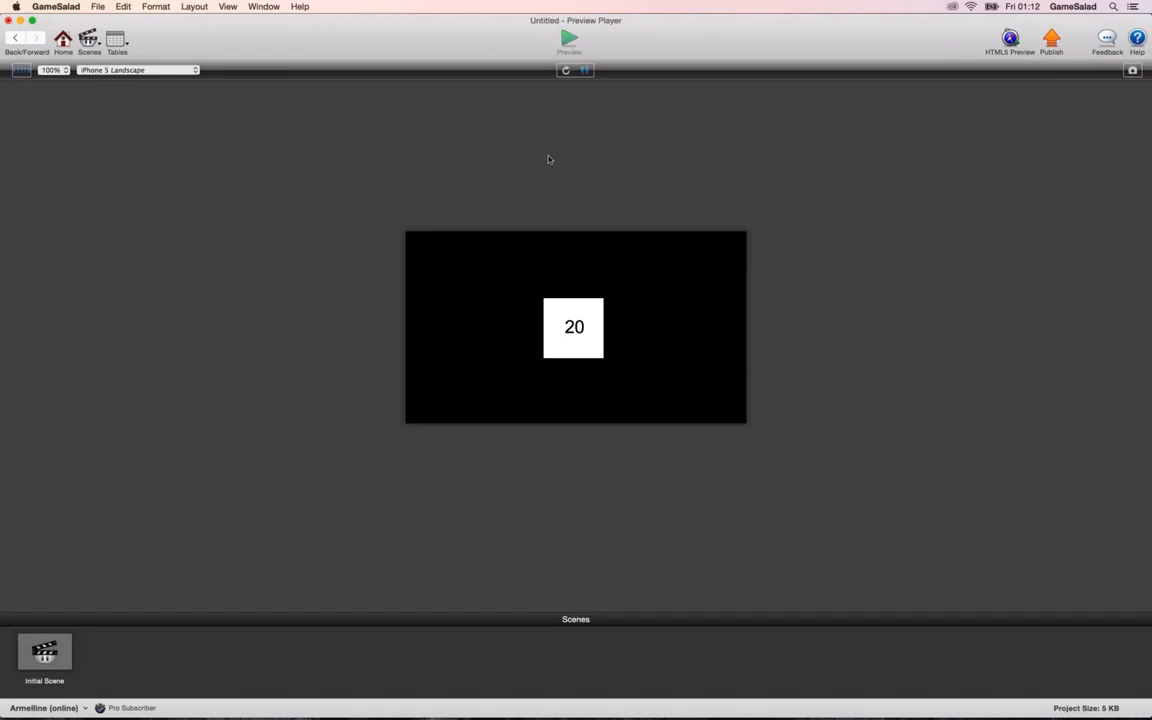
Change the Display Text expression to (10+10)*250 and preview the game.
left_click(15, 40)
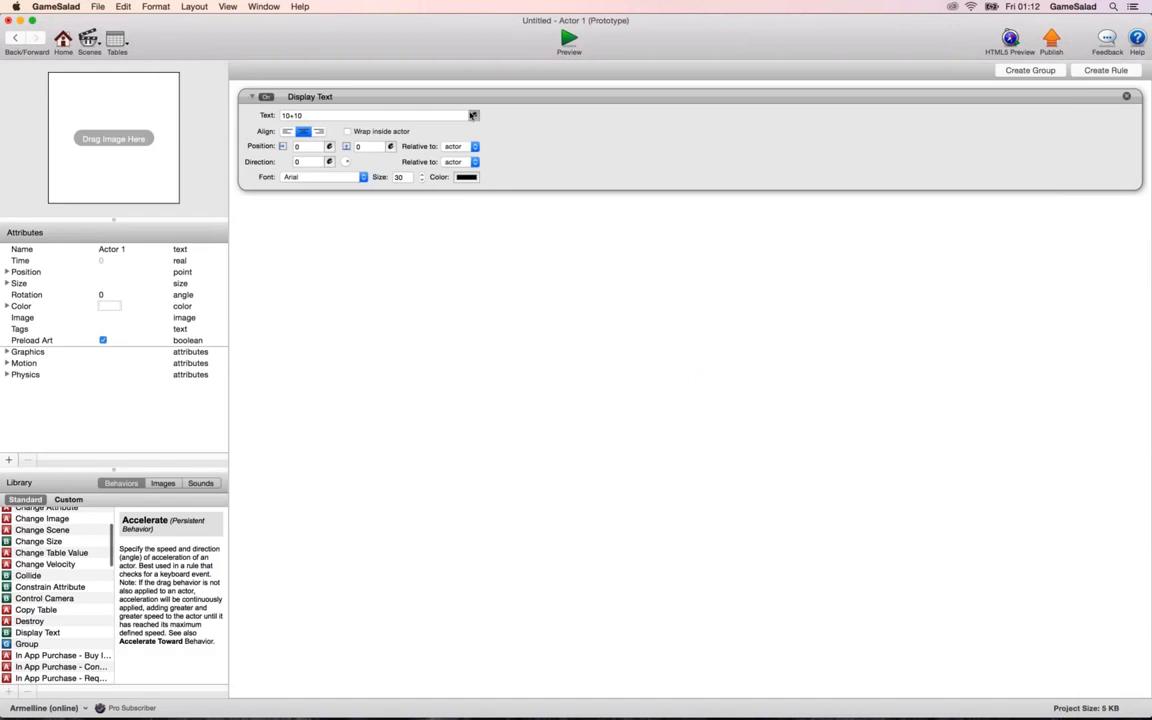
left_click(471, 113)
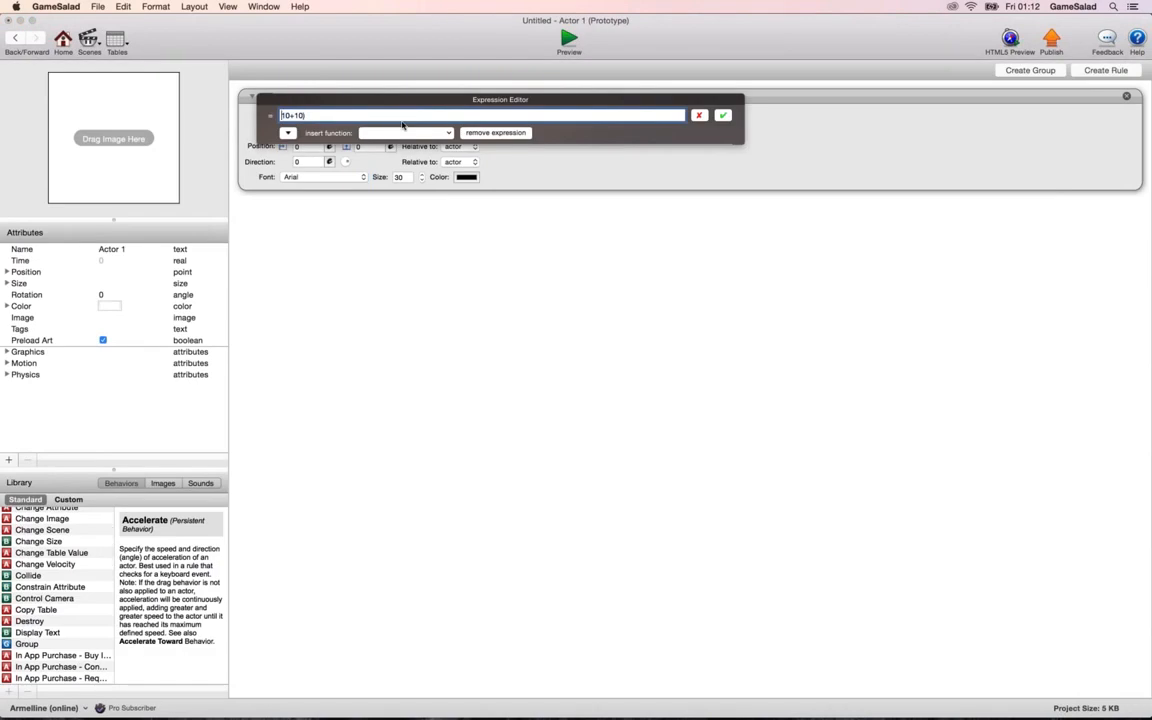
type("(")
type("*250")
left_click(723, 116)
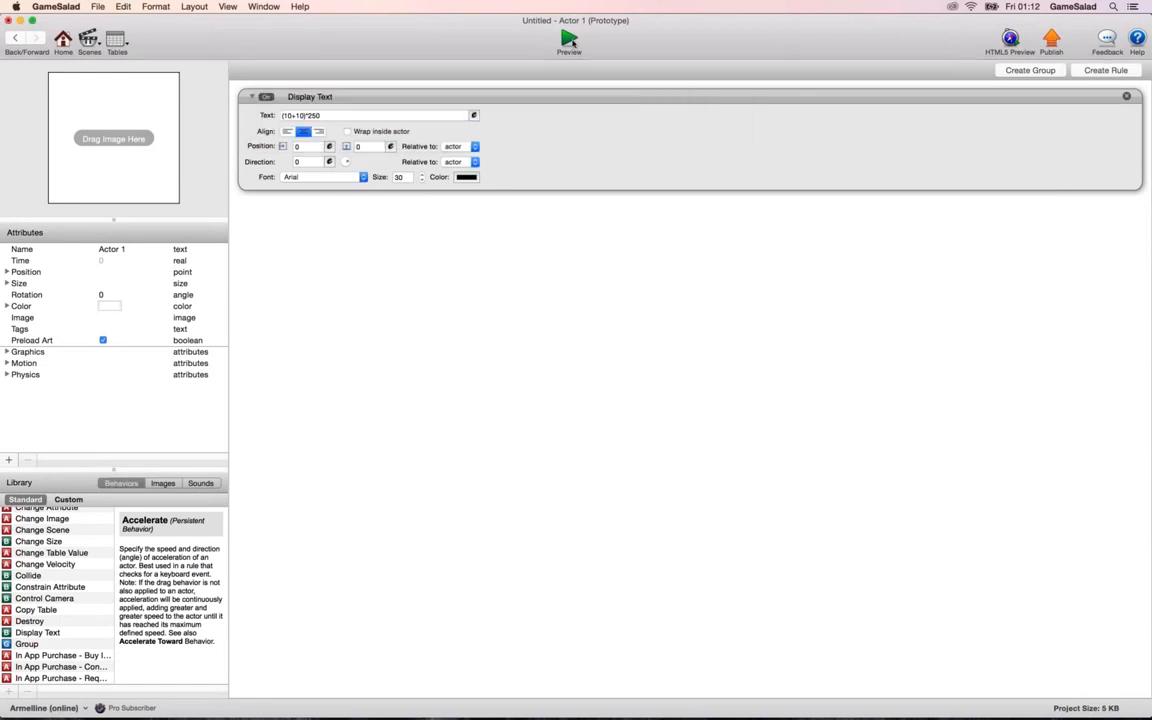
left_click(569, 40)
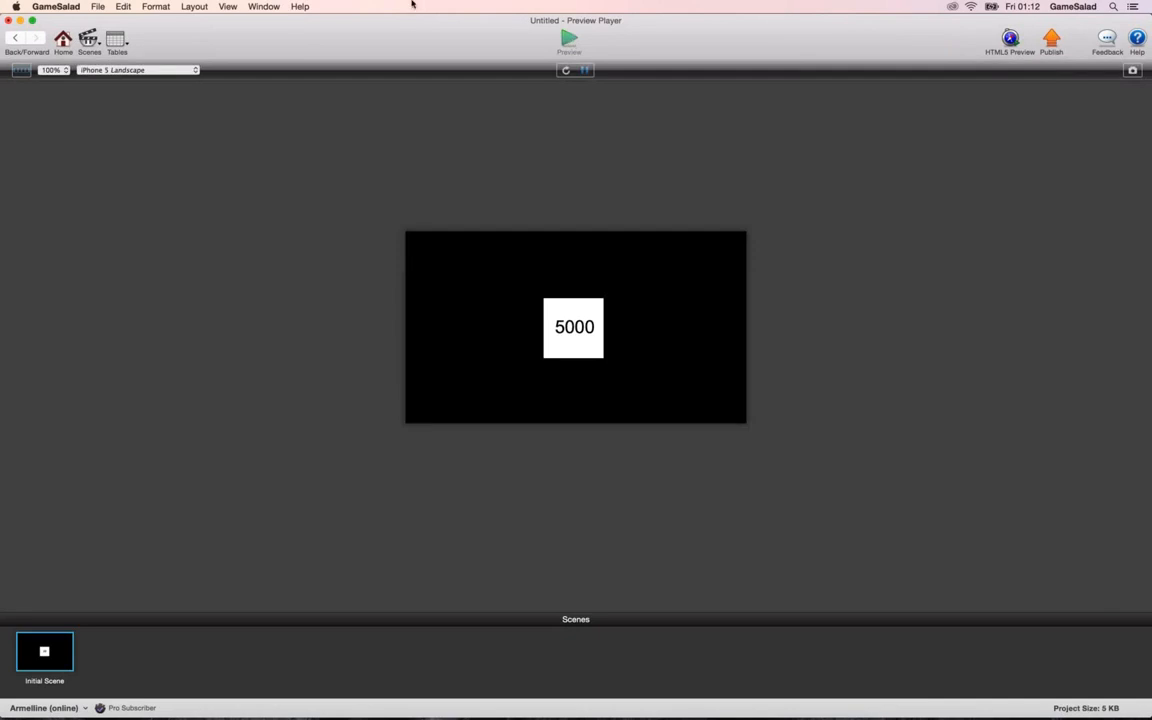
Remove the Display Text calculation, enter the quoted text "Hello" as the expression instead, and preview the game.
left_click(16, 37)
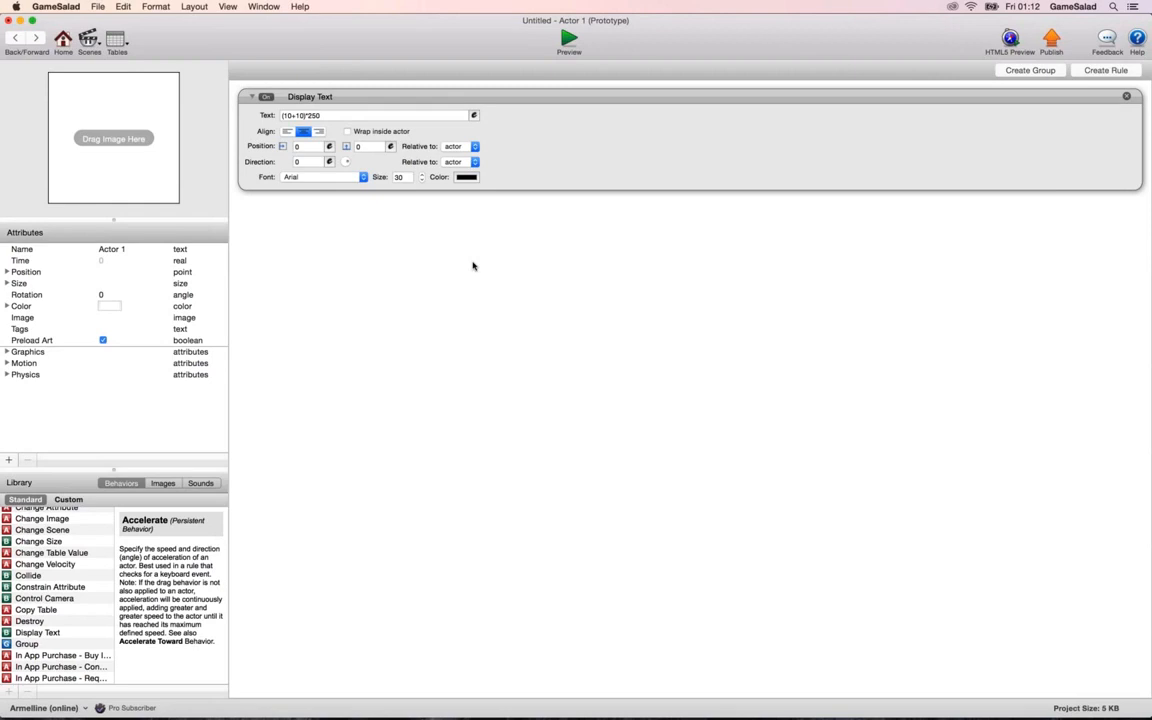
left_click(474, 115)
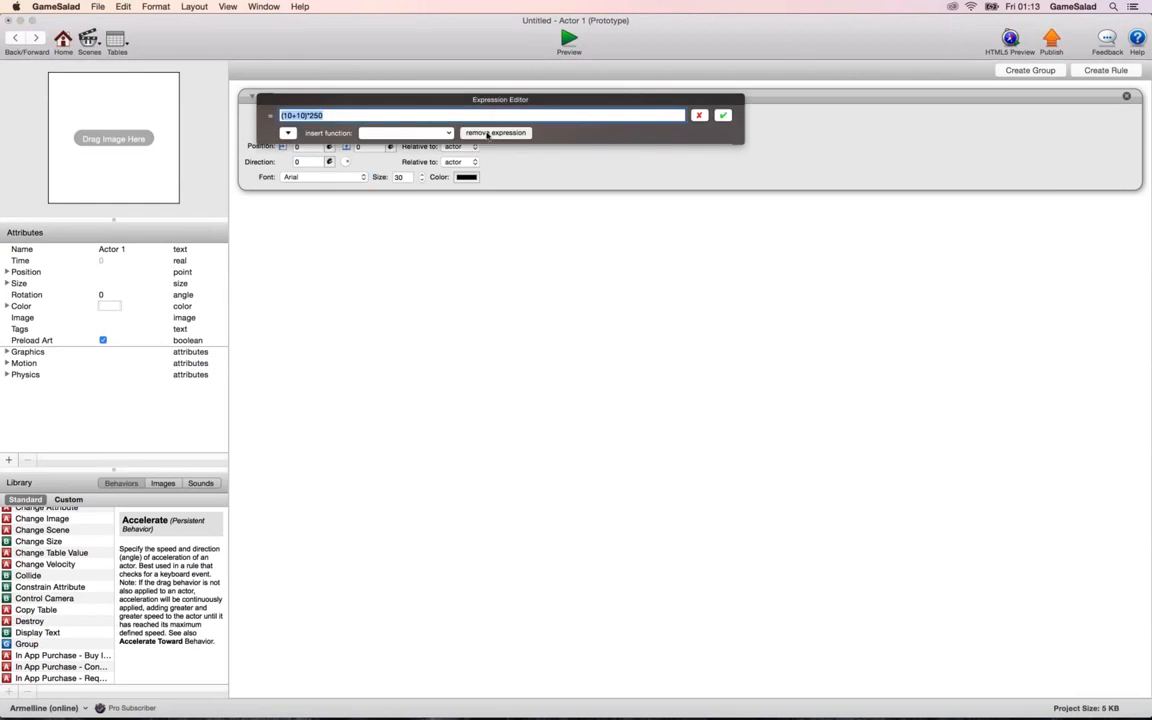
left_click(488, 134)
left_click(474, 115)
type("1")
type("Hello\"")
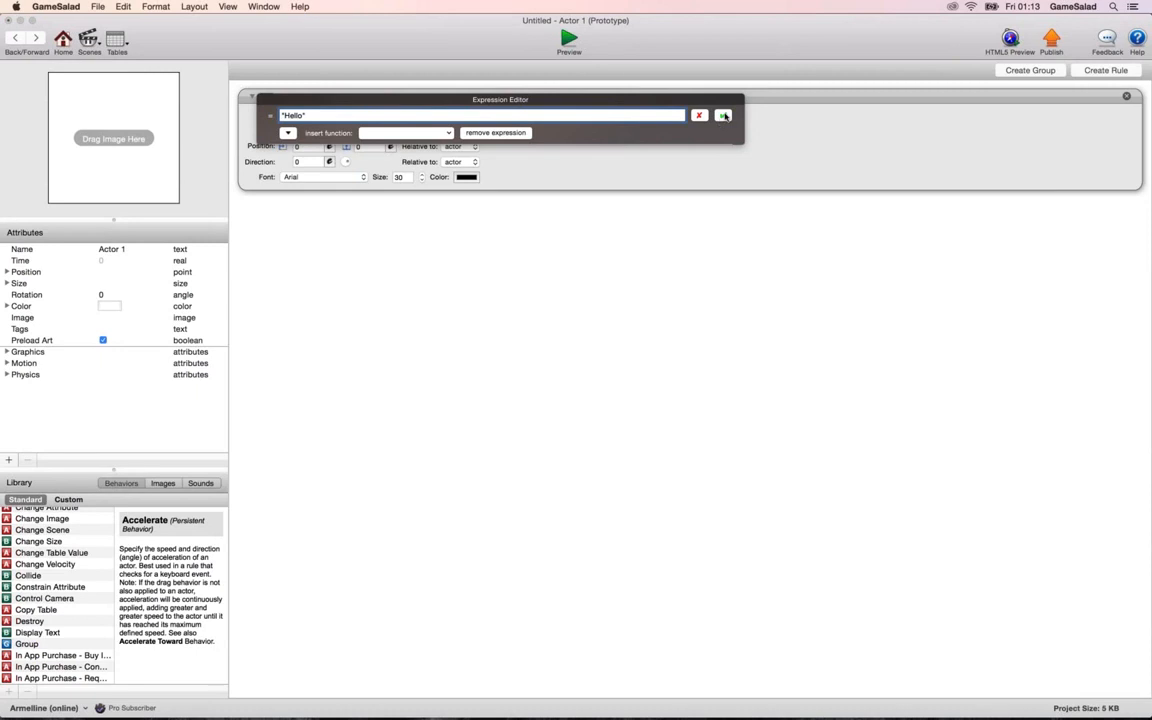
left_click(724, 116)
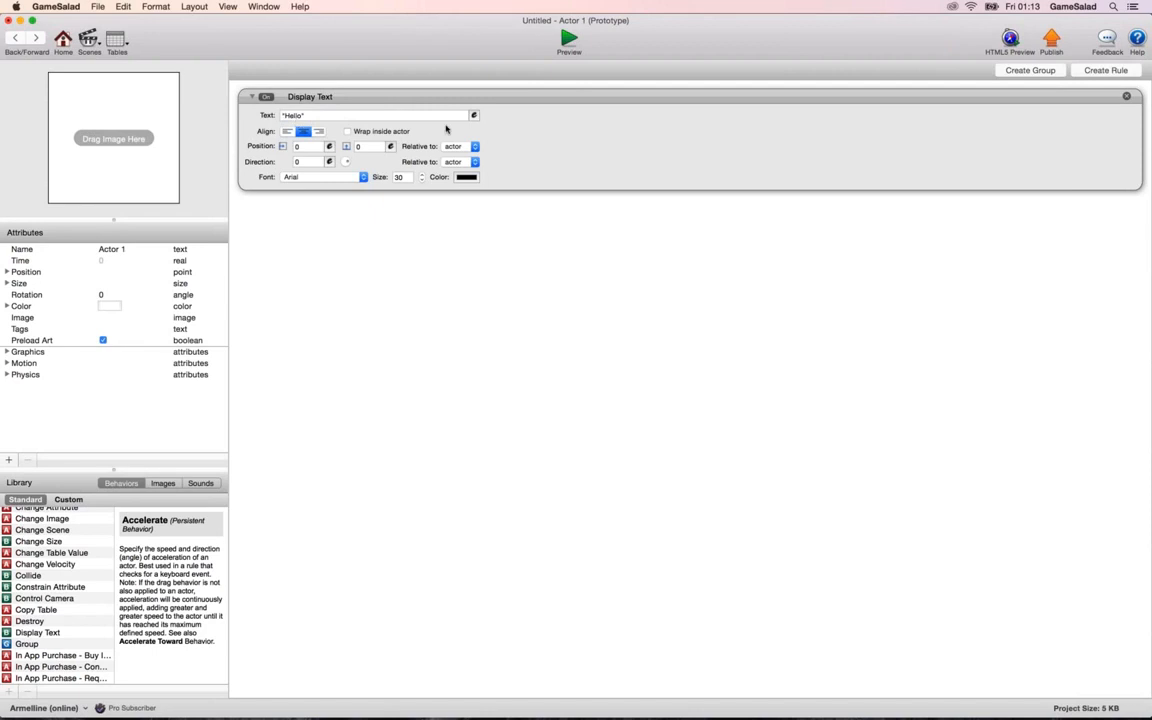
left_click(566, 40)
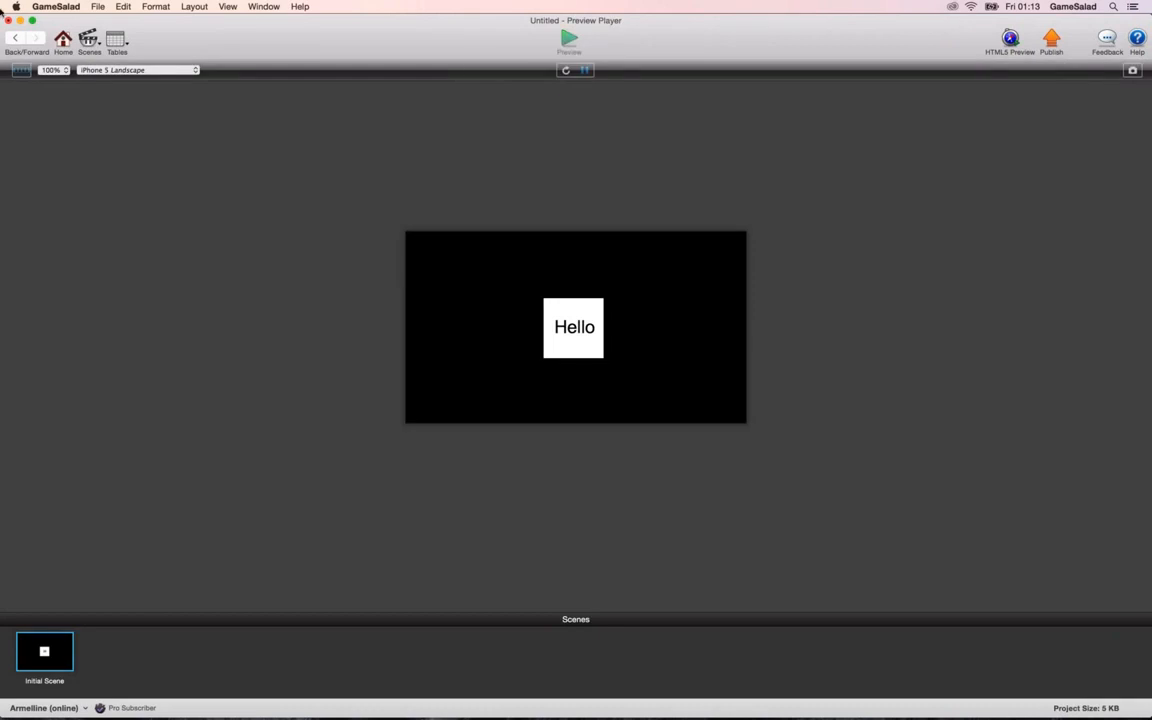
Enlarge the placed actor in the initial scene into a wider rectangle that fits longer text.
left_click(15, 37)
left_click(15, 37)
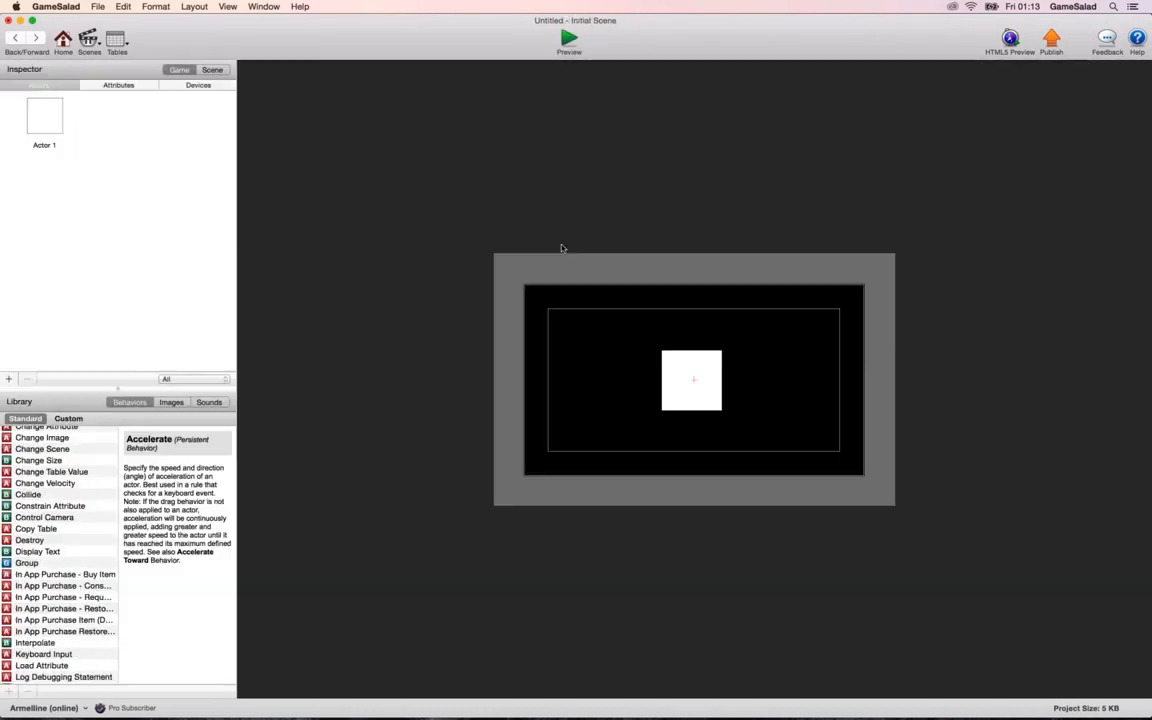
left_click_drag(715, 403, 770, 427)
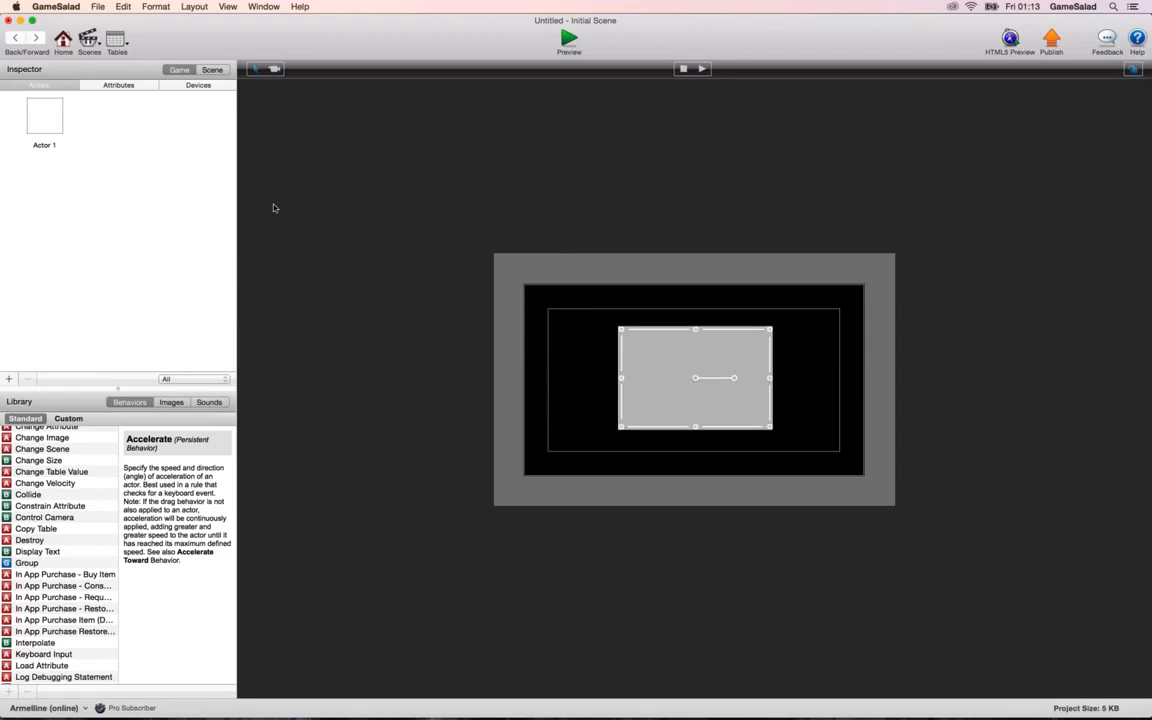
Extend Actor 1's Display Text expression to "Hello".." world" and preview the game.
double_click(62, 128)
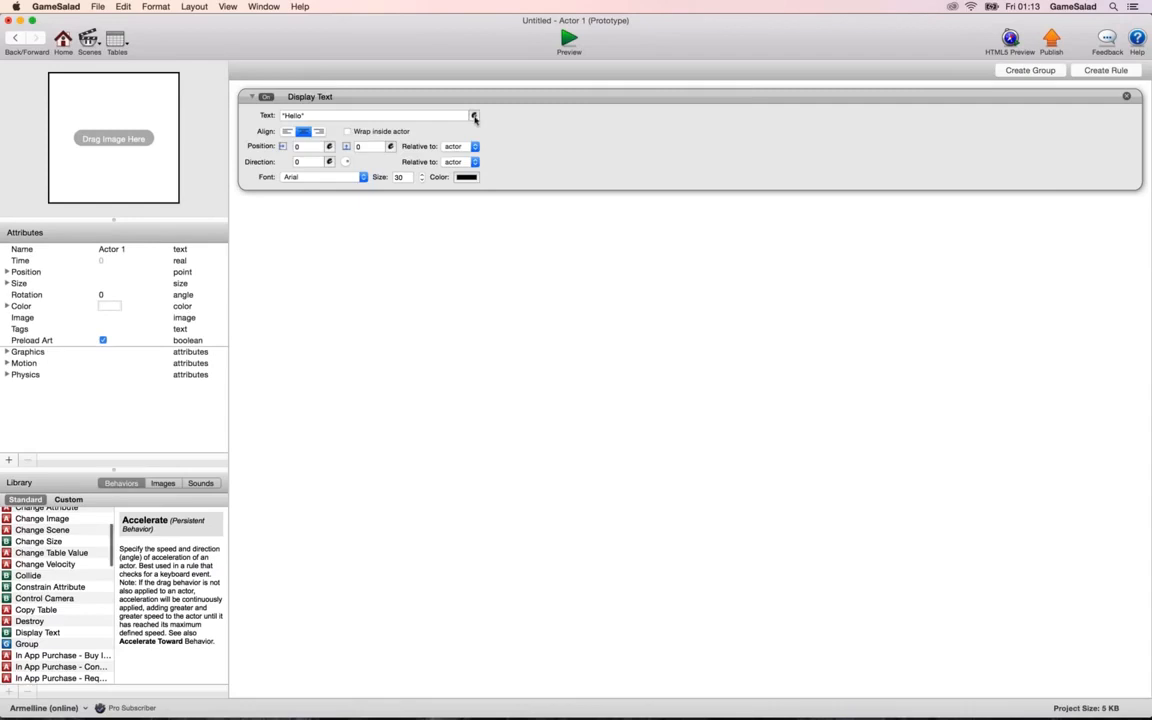
left_click(474, 117)
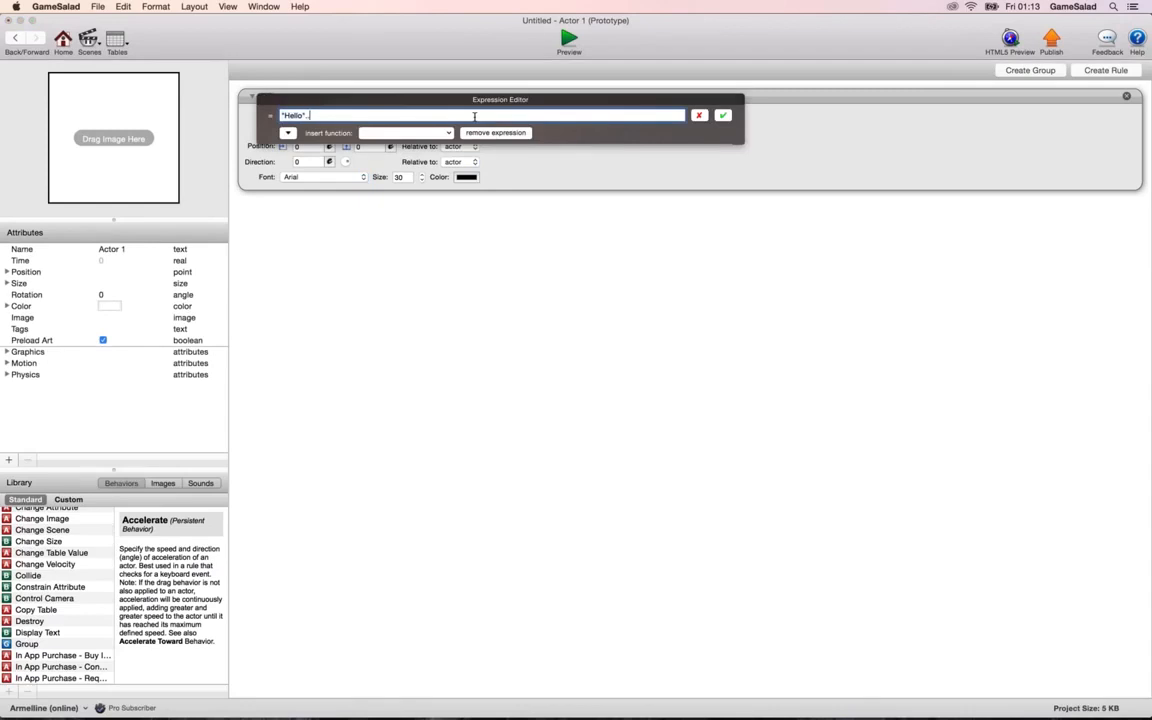
type("..\" world\"")
left_click(723, 115)
left_click(569, 40)
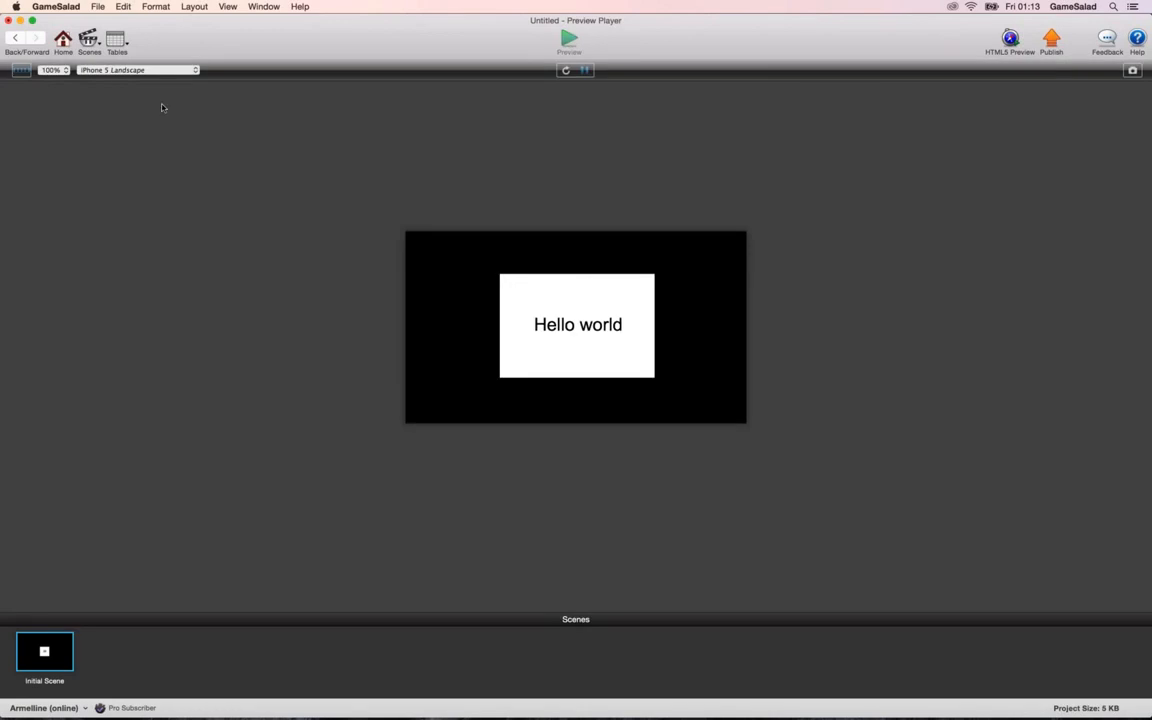
Review how the Display Text expression joins "Hello" and " world", including the space inside the second quoted string.
left_click(14, 38)
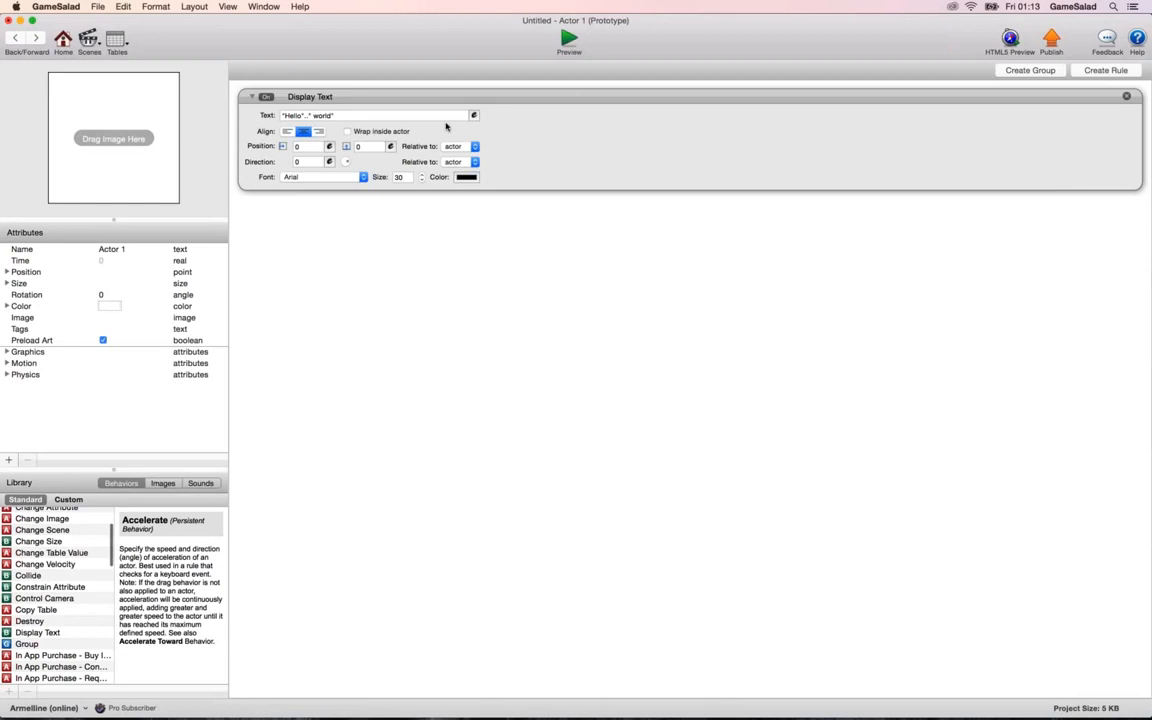
left_click(474, 115)
left_click(316, 115)
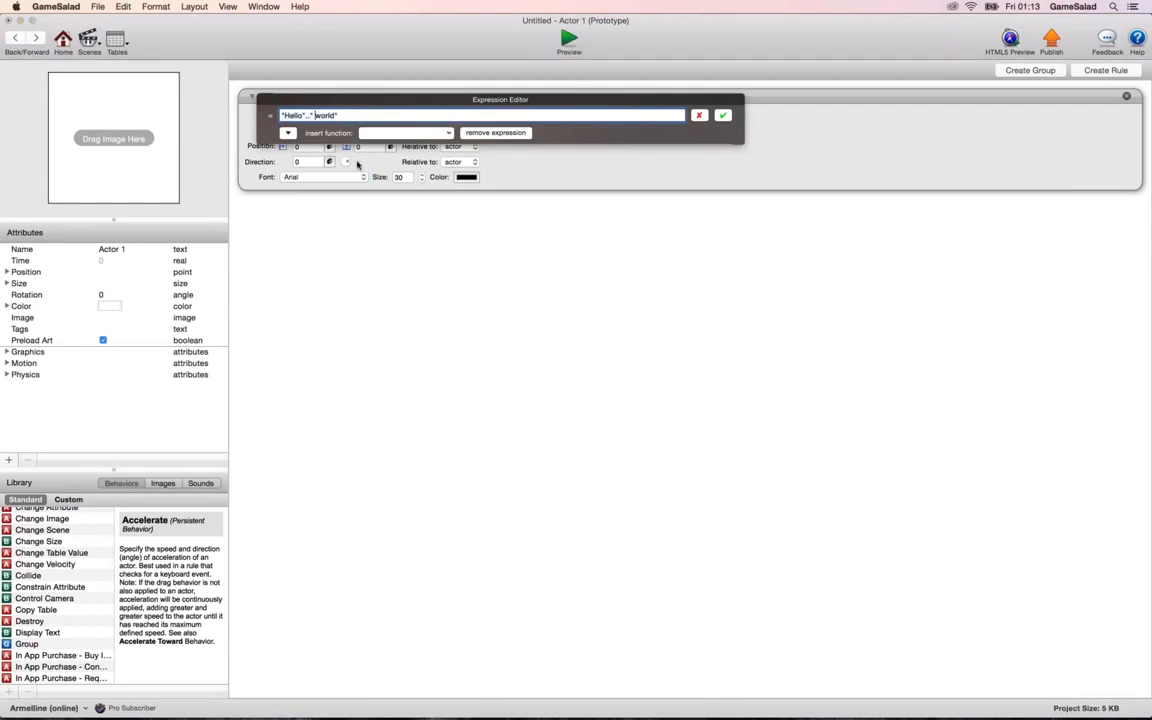
type("\"")
left_click(721, 115)
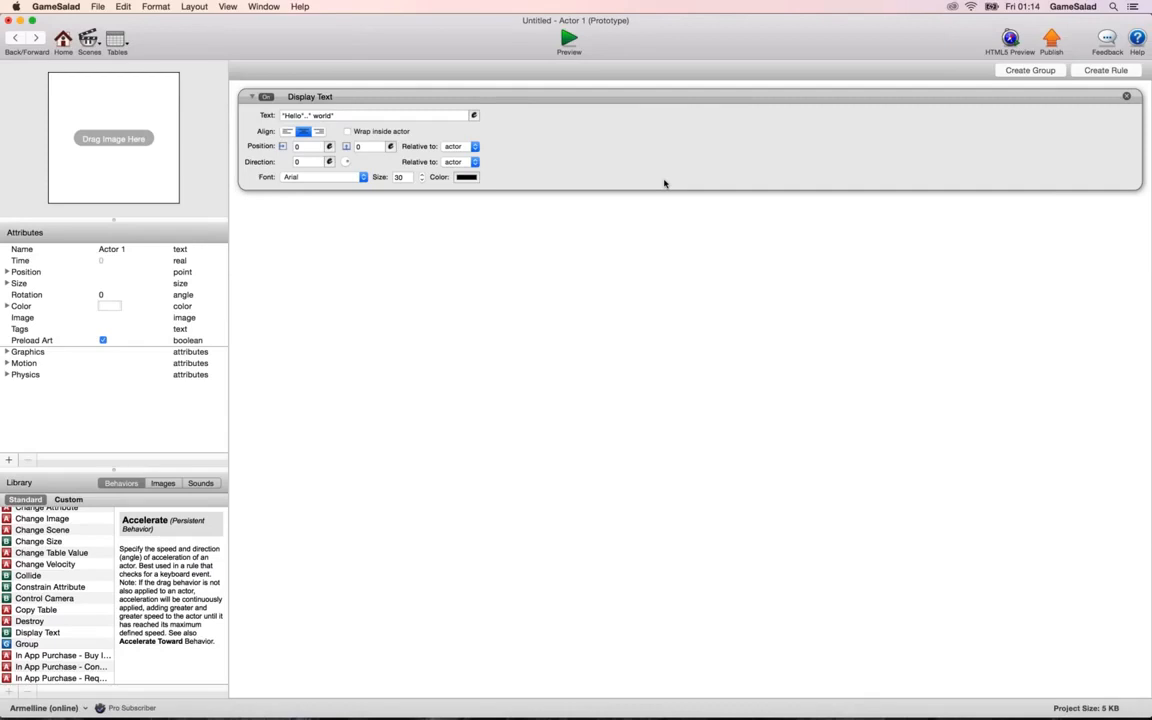
Add a text attribute to the actor and enter a single space as its value.
left_click(8, 460)
left_click(484, 101)
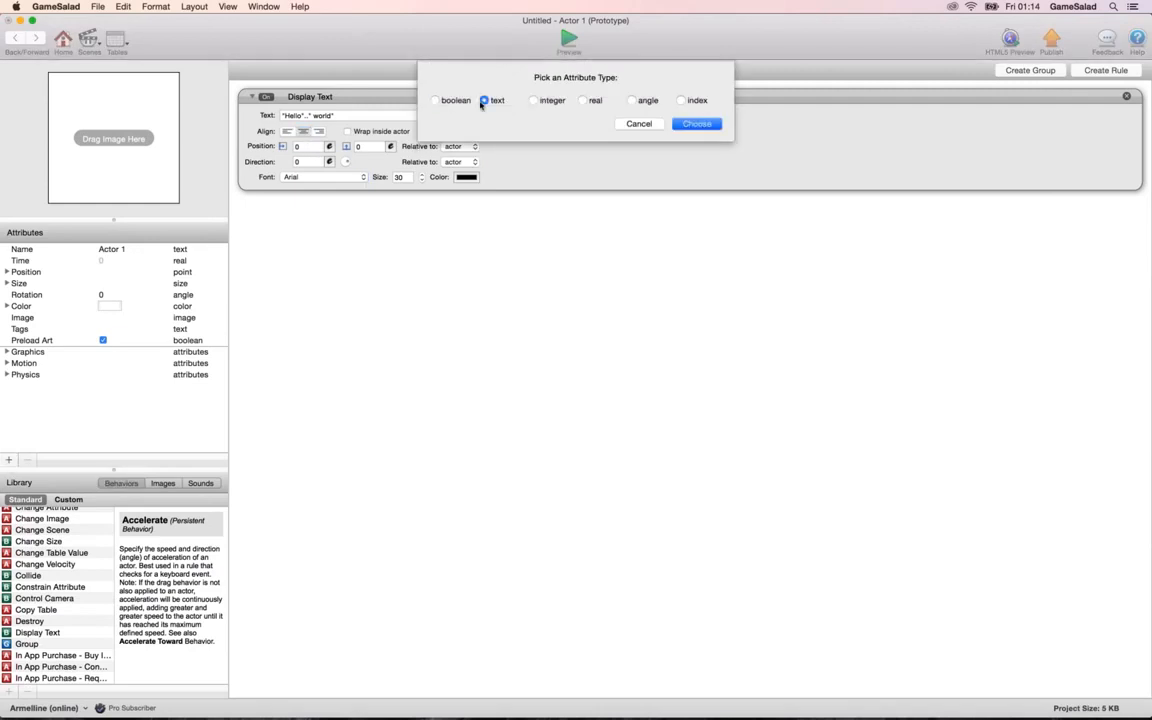
key("Return")
left_click(104, 352)
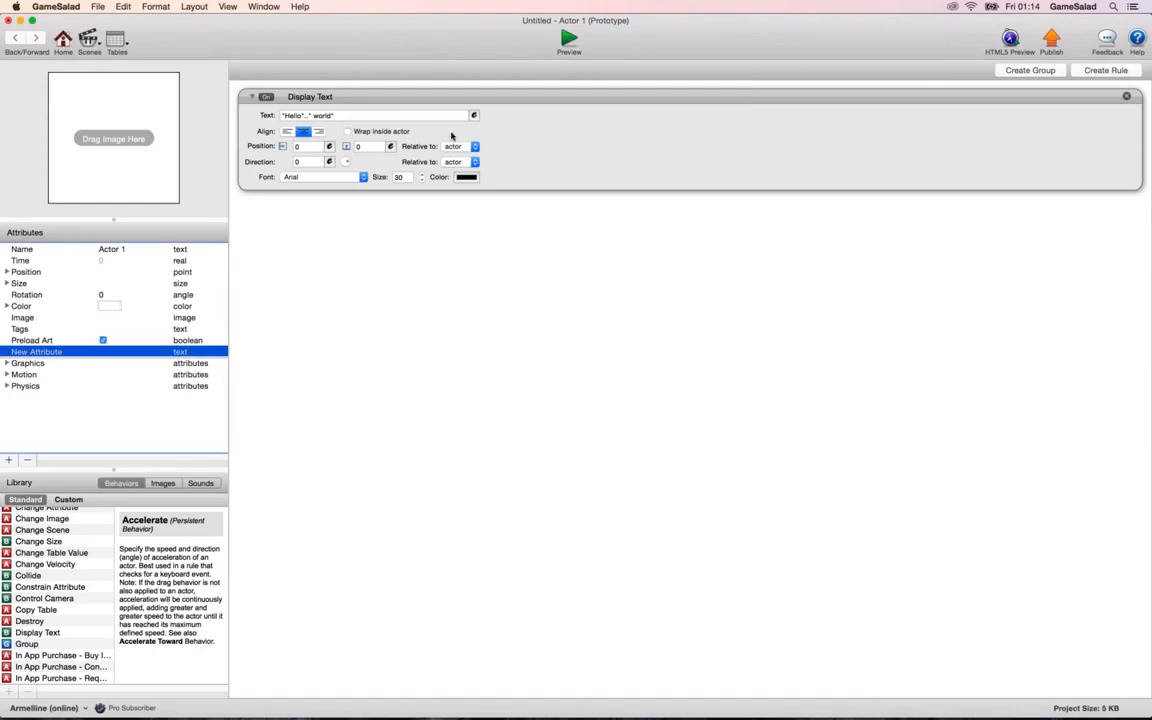
Remove the space and opening quote before world in the Display Text expression, keeping the two joining dots after "Hello".
left_click(474, 115)
left_click(315, 115)
key("BackSpace")
key("BackSpace")
key("BackSpace")
key("BackSpace")
type("..")
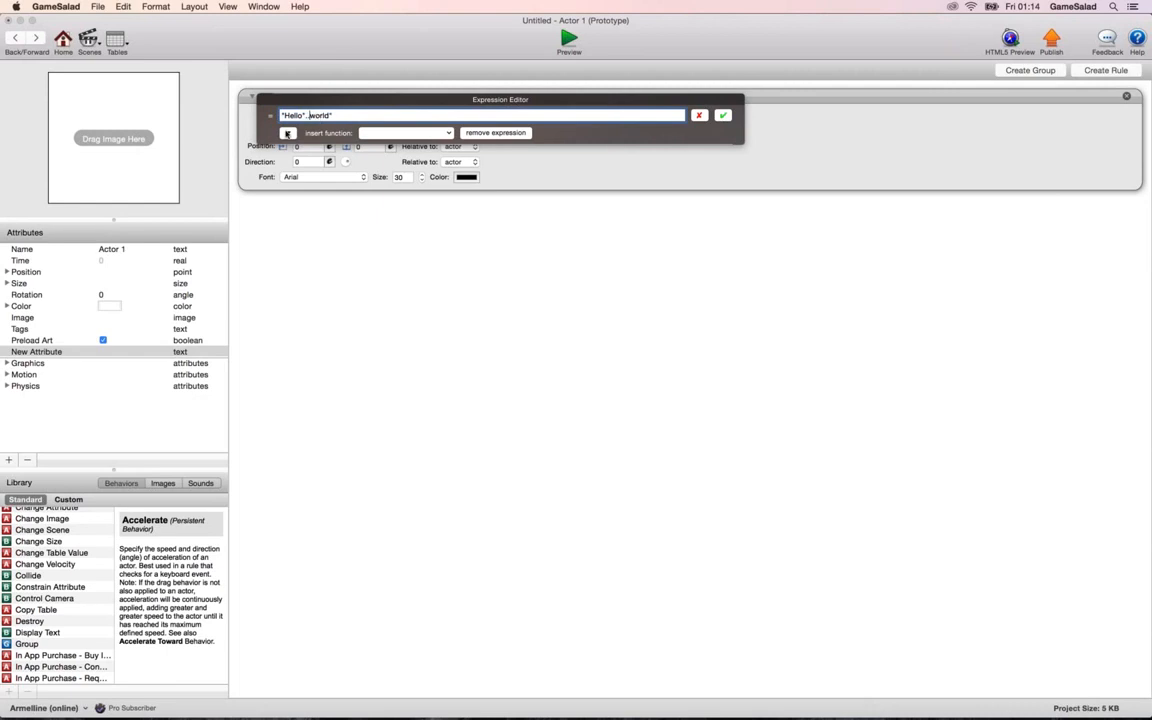
Insert the actor's New Attribute between "Hello" and "world", joined with double dots, and preview the game.
left_click(287, 132)
left_click(289, 169)
scroll(385, 175, "down", 3)
left_click(395, 186)
type("\"..self.New")
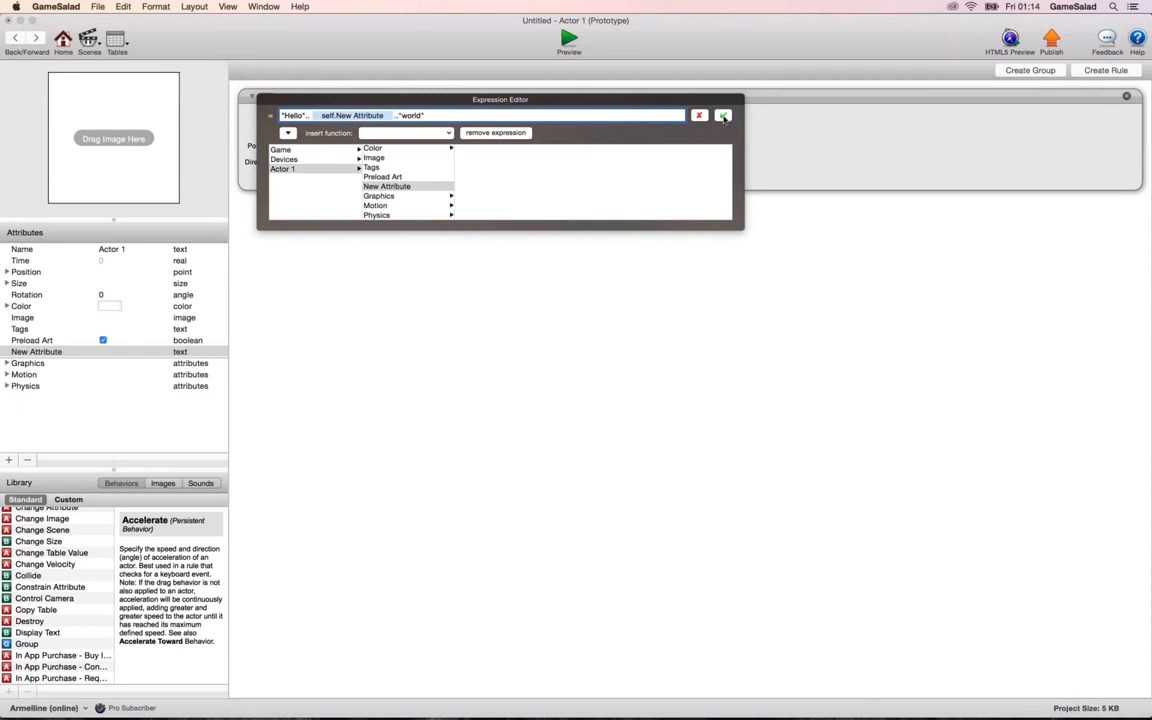
left_click(723, 116)
left_click(569, 40)
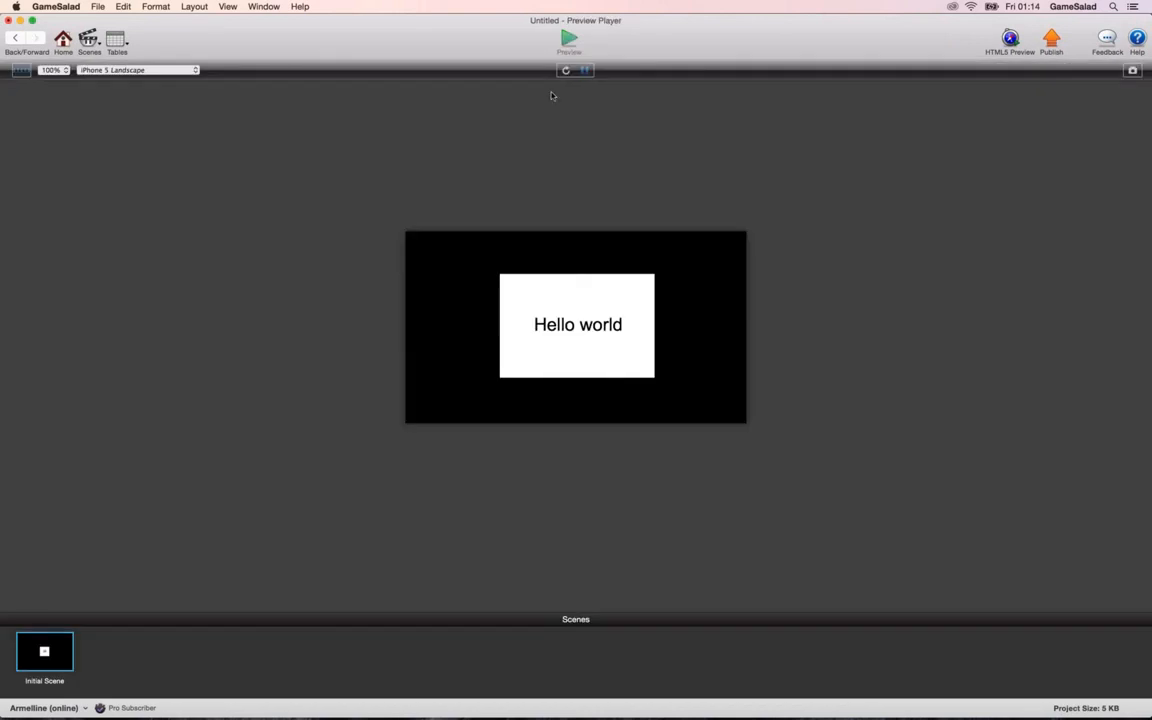
Reopen the Display Text expression and clear its entire content.
left_click(19, 39)
left_click(476, 116)
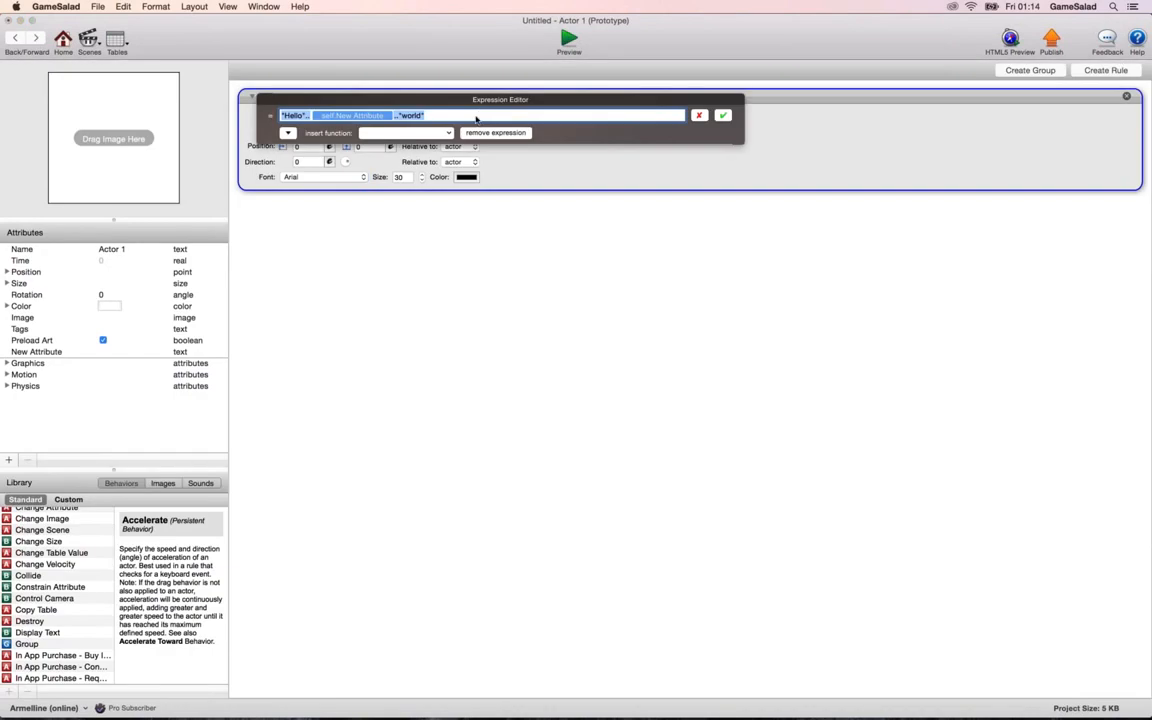
left_click(375, 116)
left_click_drag(423, 115, 260, 113)
key("BackSpace")
Insert Actor 1's Position X attribute into the empty Display Text expression.
left_click(289, 133)
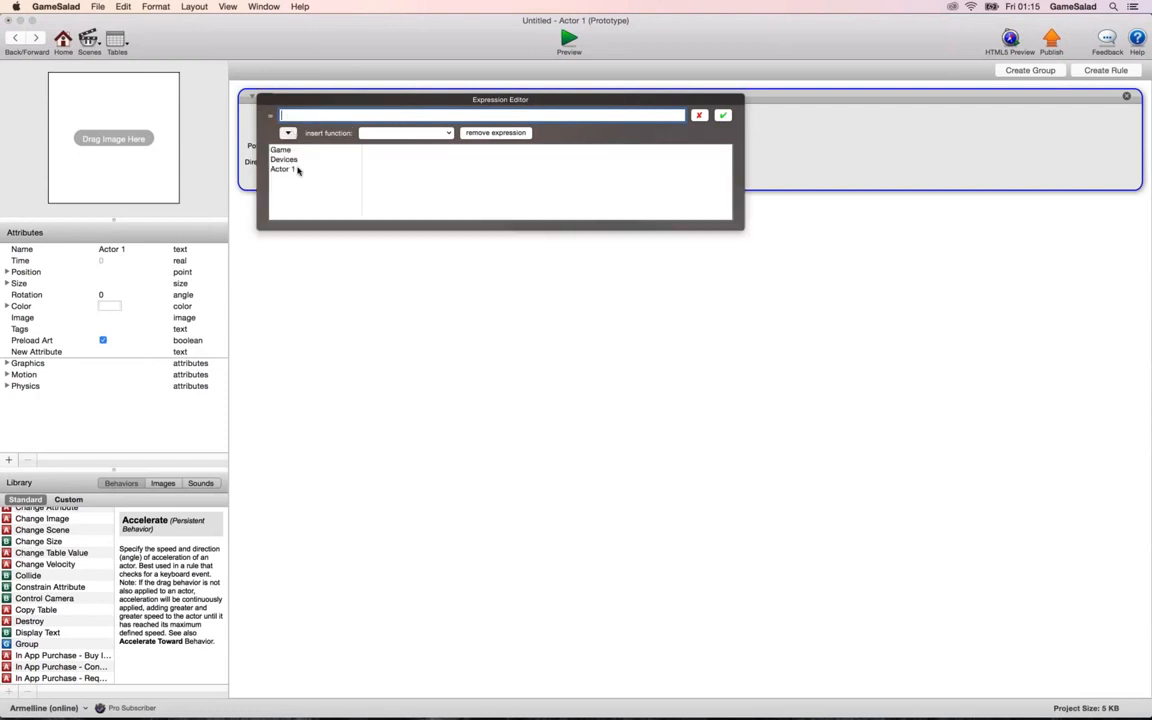
scroll(387, 172, "down", 1)
scroll(380, 170, "down", 3)
scroll(385, 166, "up", 4)
left_click(385, 168)
left_click(456, 150)
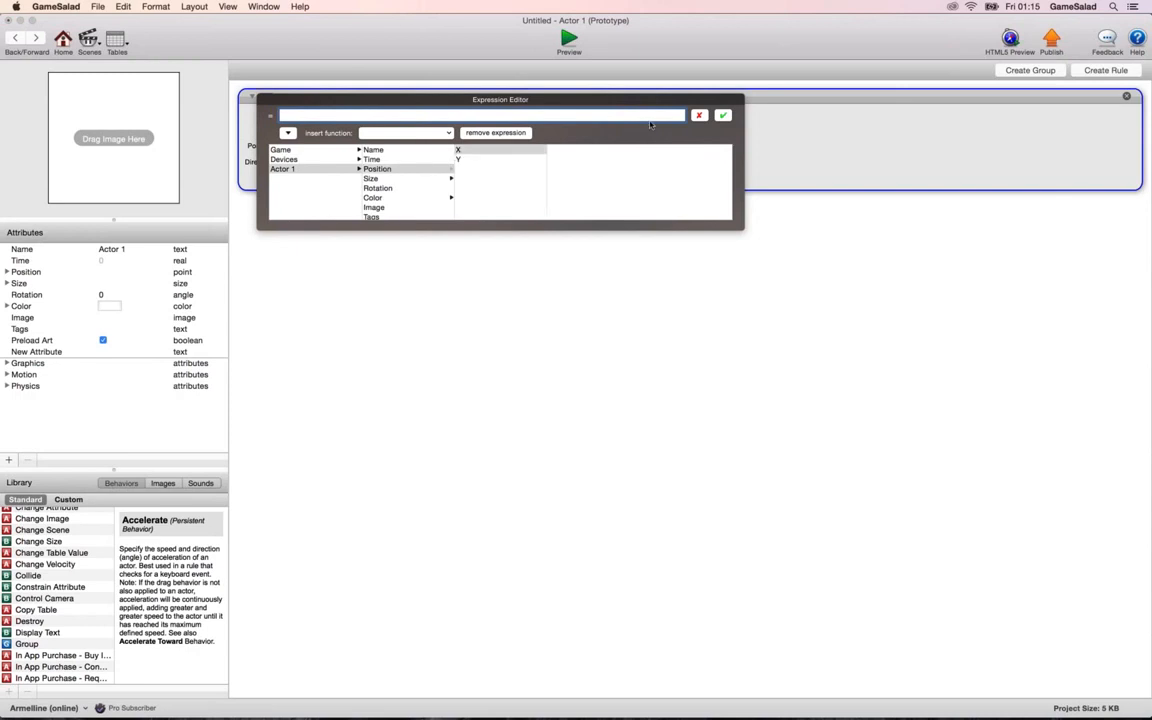
double_click(478, 149)
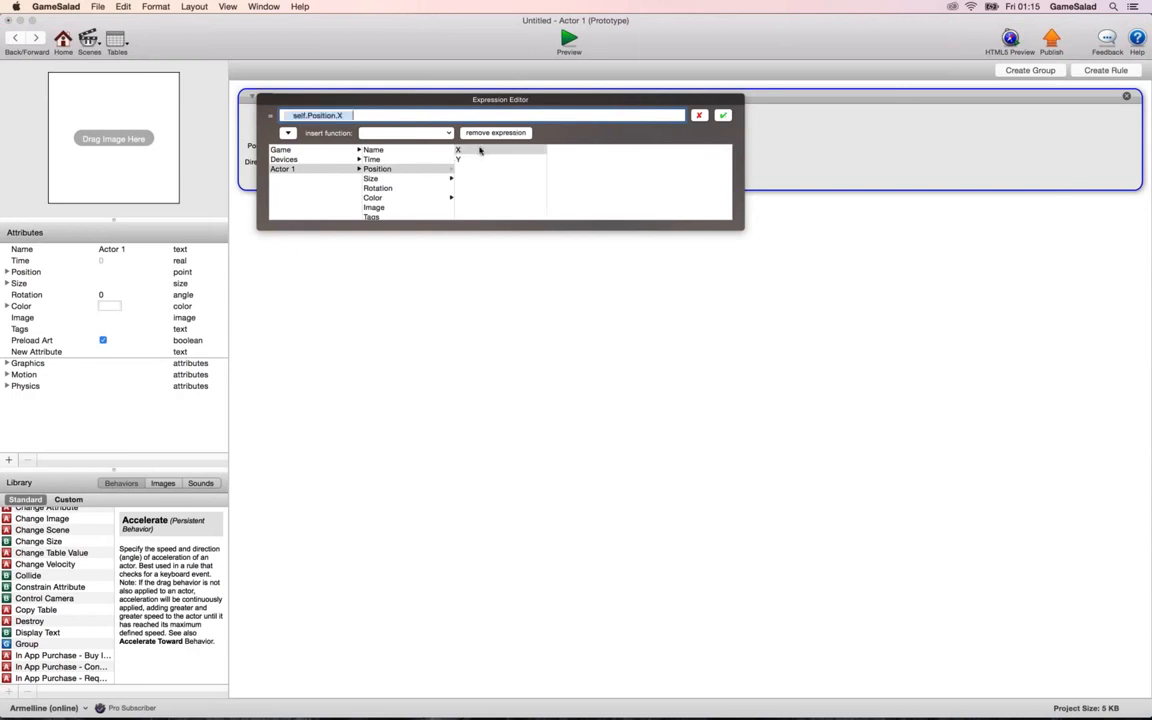
Accept the self.Position.X expression for the Display Text behavior, preview the game, and return to Actor 1.
left_click(723, 115)
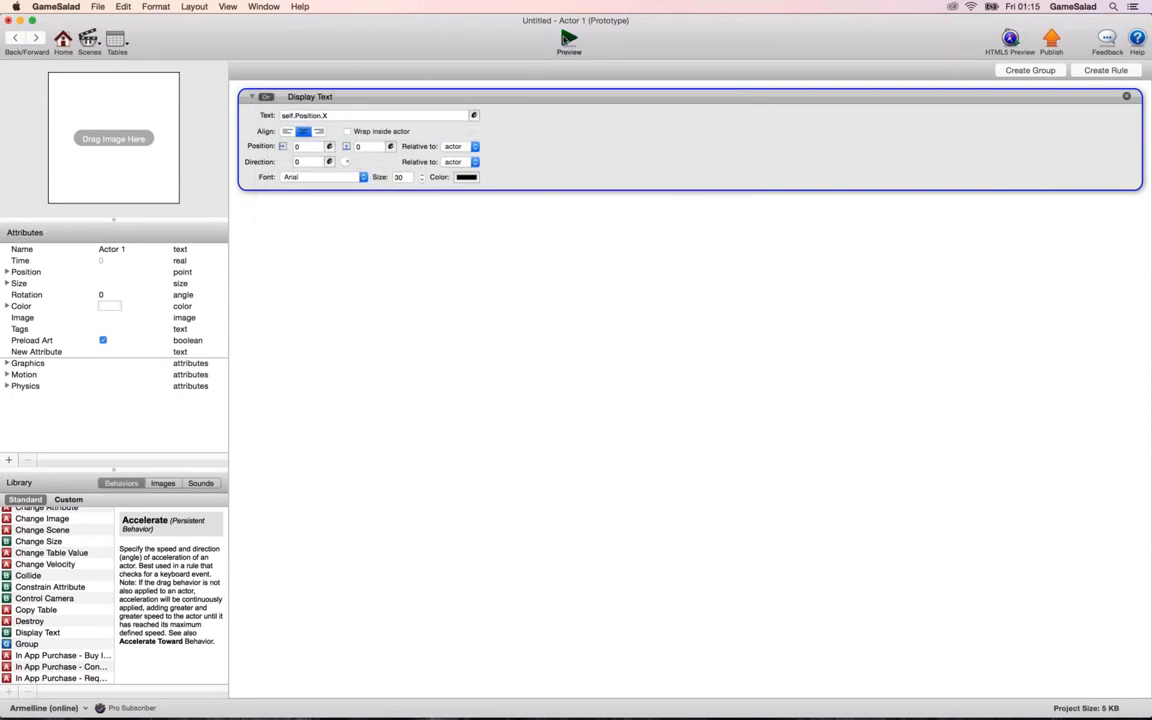
left_click(569, 40)
left_click(15, 37)
Reopen the Display Text expression and examine the list of functions that can be inserted, then close the editor.
left_click(475, 116)
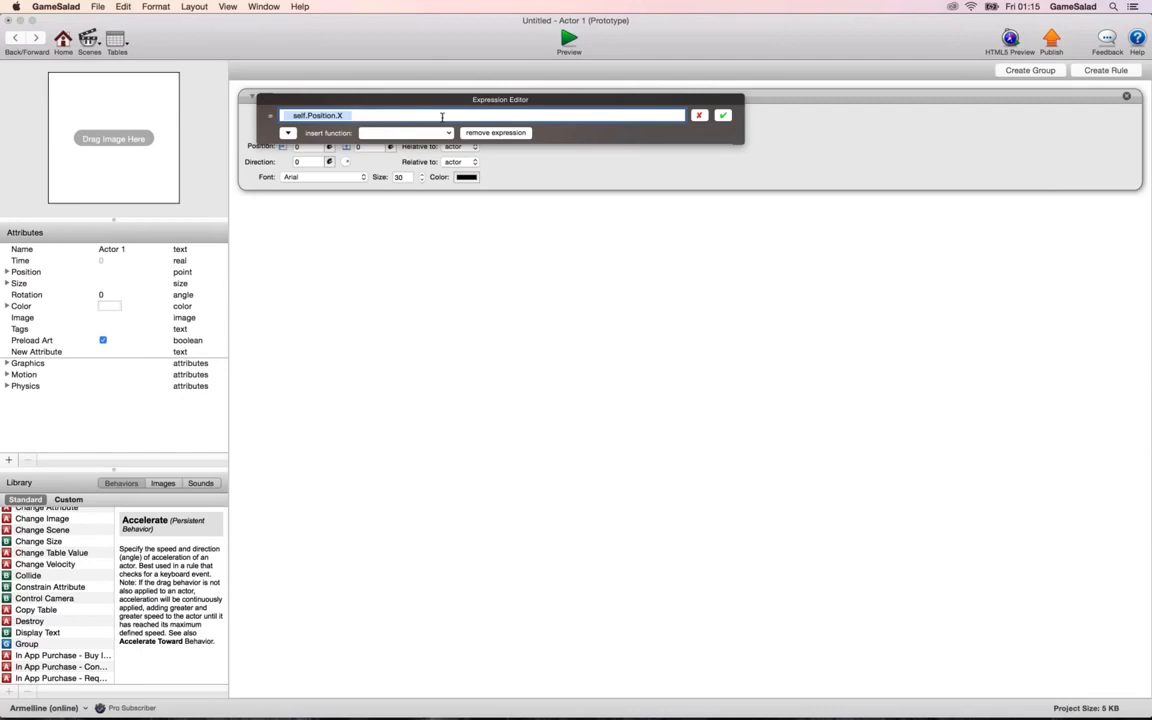
left_click(723, 115)
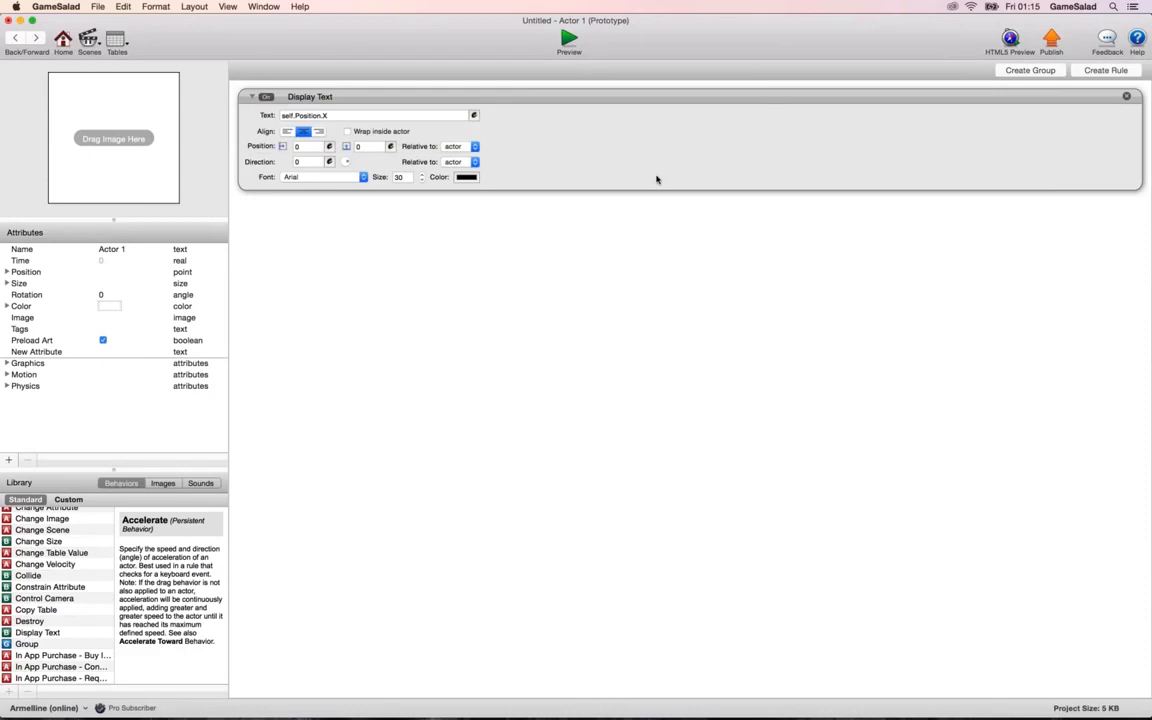
left_click(474, 115)
left_click(405, 133)
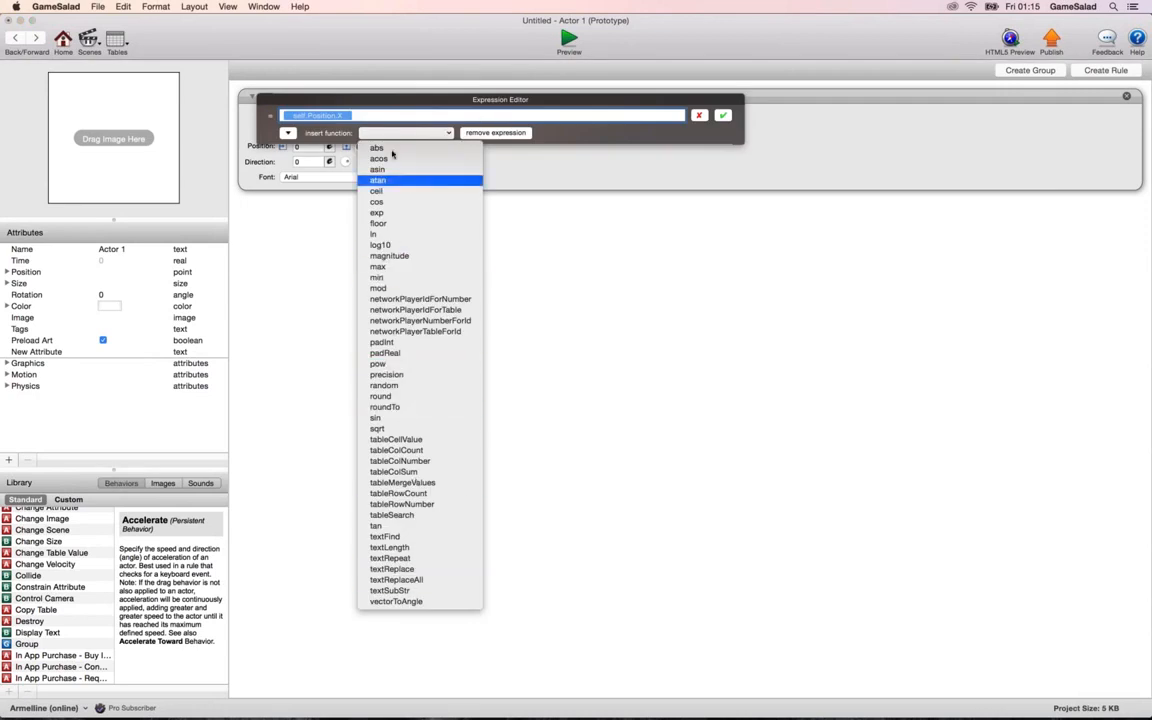
left_click(343, 223)
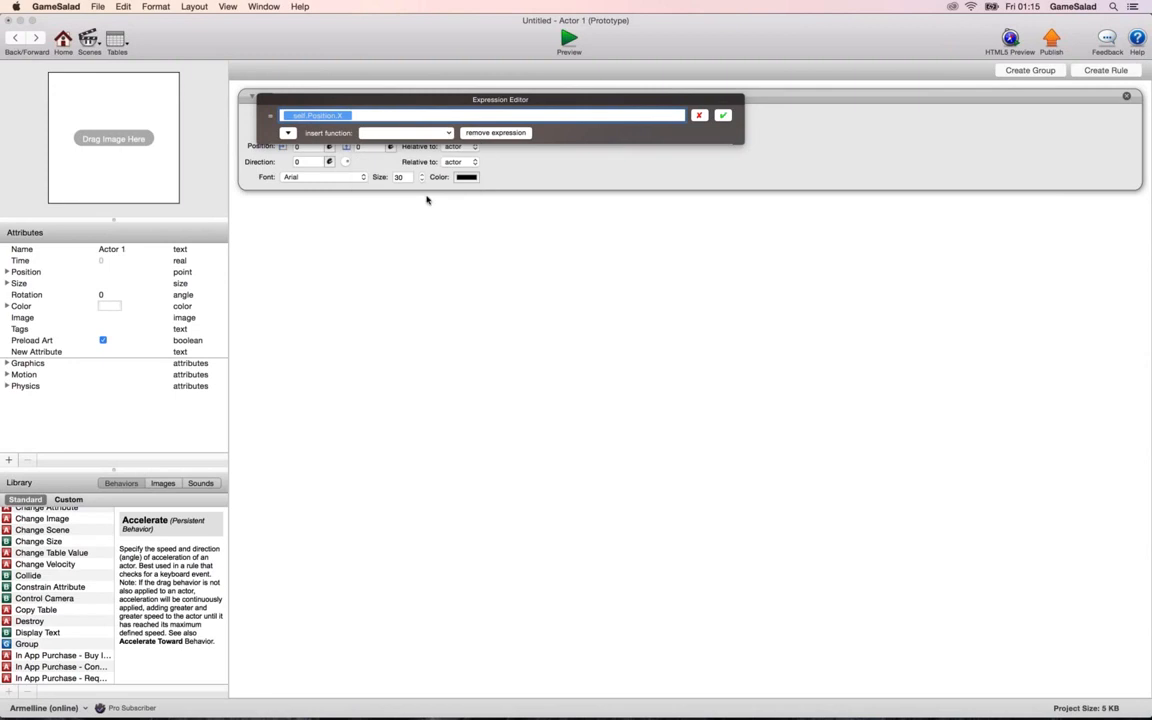
left_click(640, 202)
left_click(699, 116)
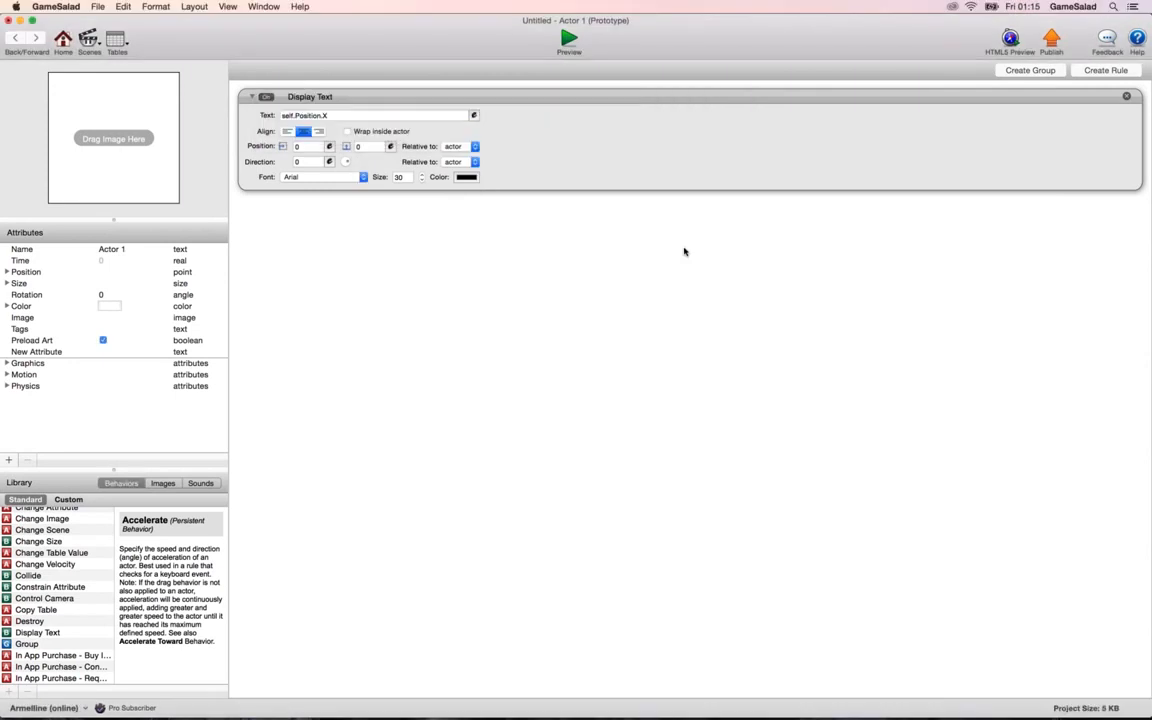
Switch to the Expression Editor presentation in Keynote and show slide 7, the first BODMAS slide.
key("super+Tab")
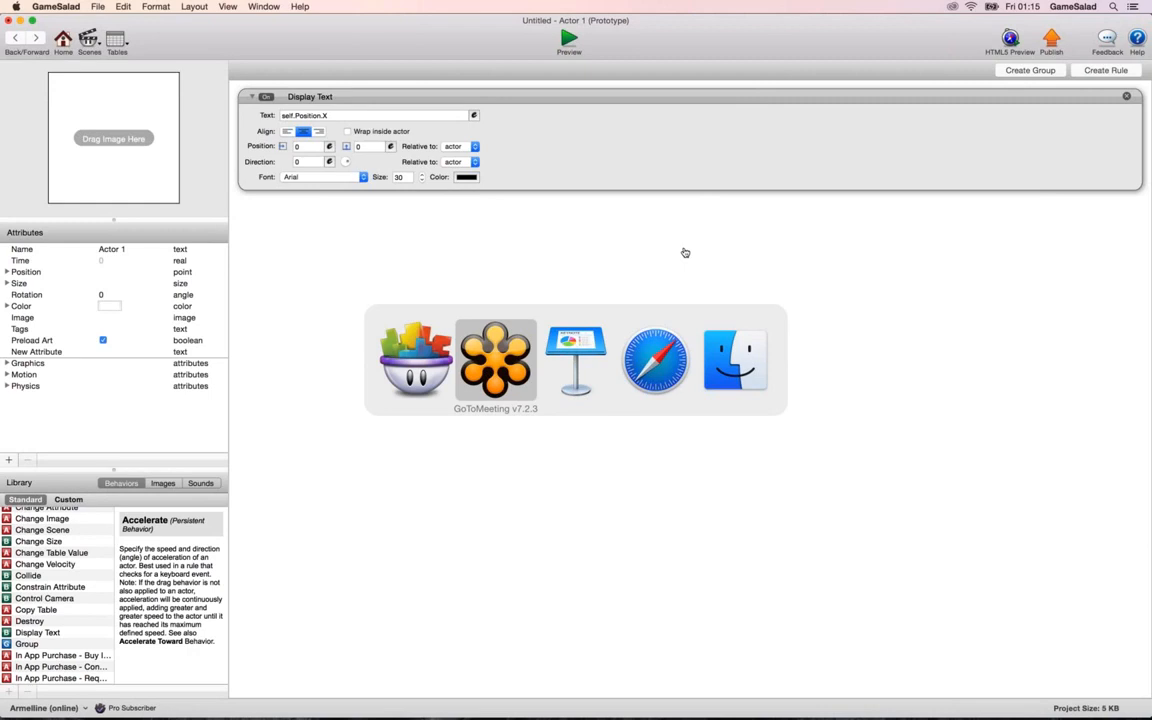
key("super+Tab")
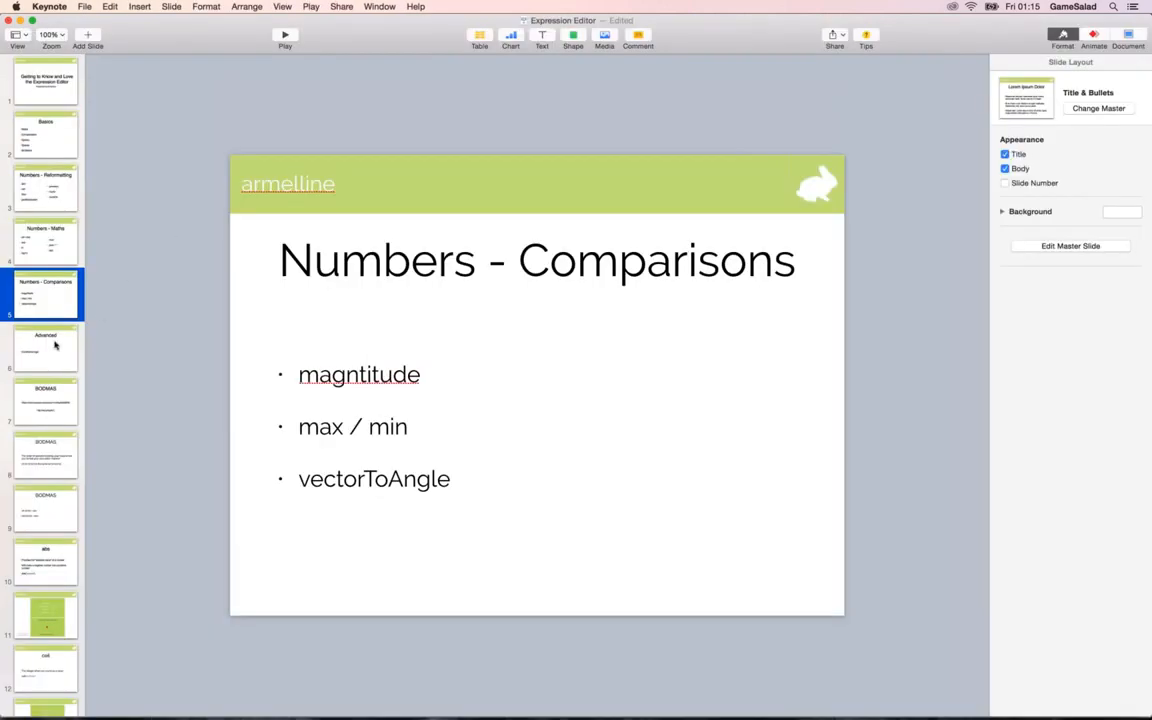
left_click(54, 393)
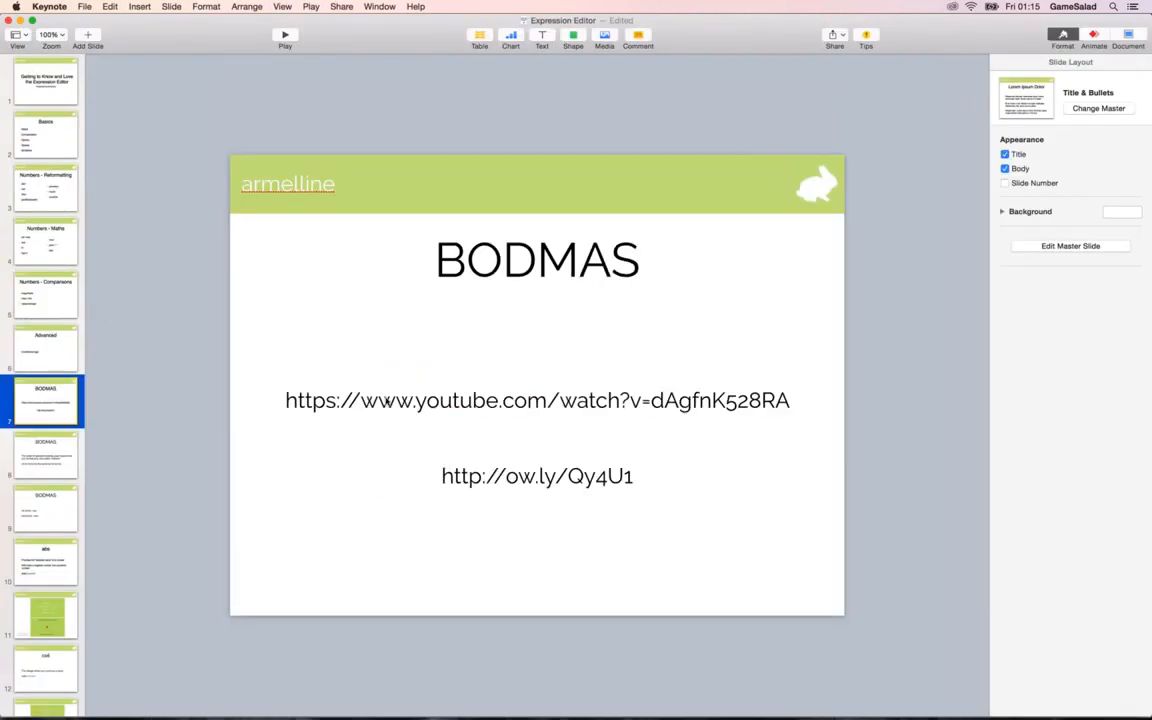
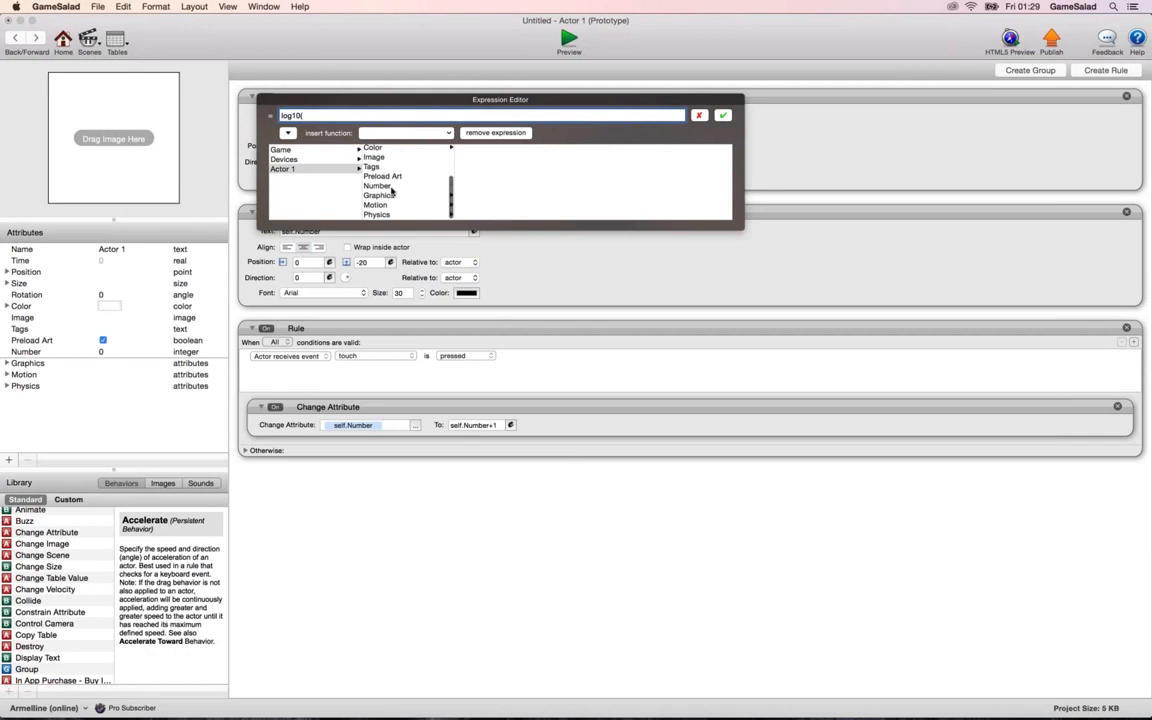
Complete the first Display Text expression as log10(self.Number) by inserting Actor 1's Number attribute, and accept it.
left_click(390, 186)
type(")")
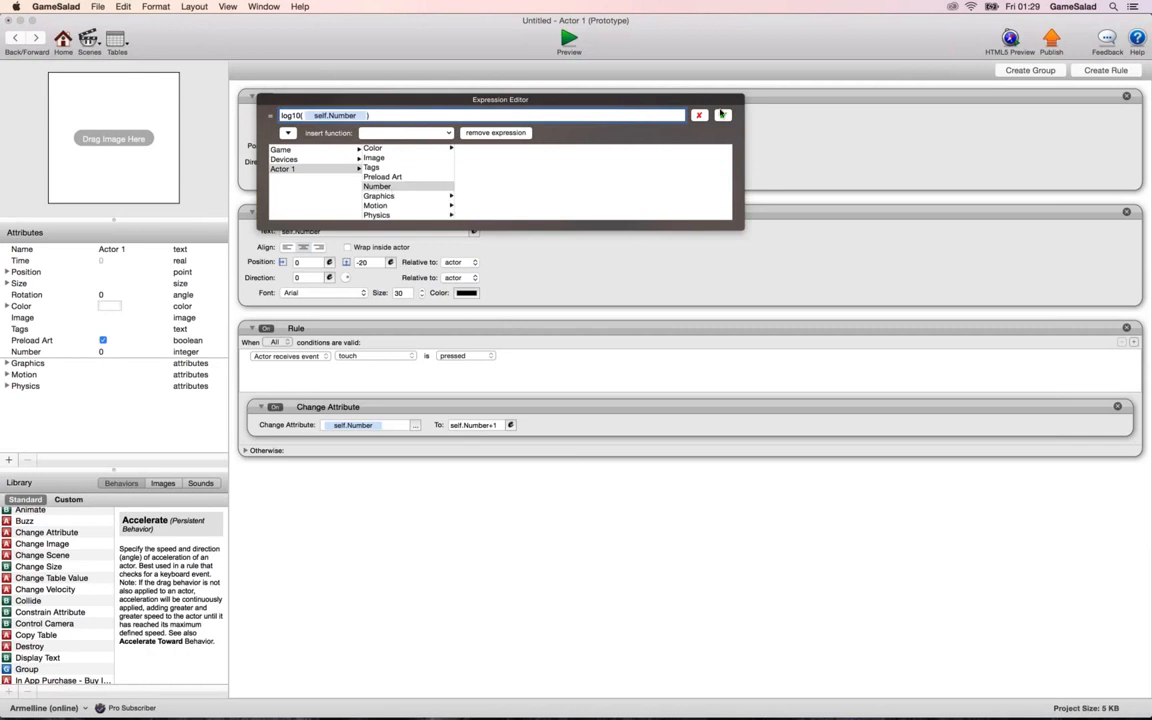
key("Return")
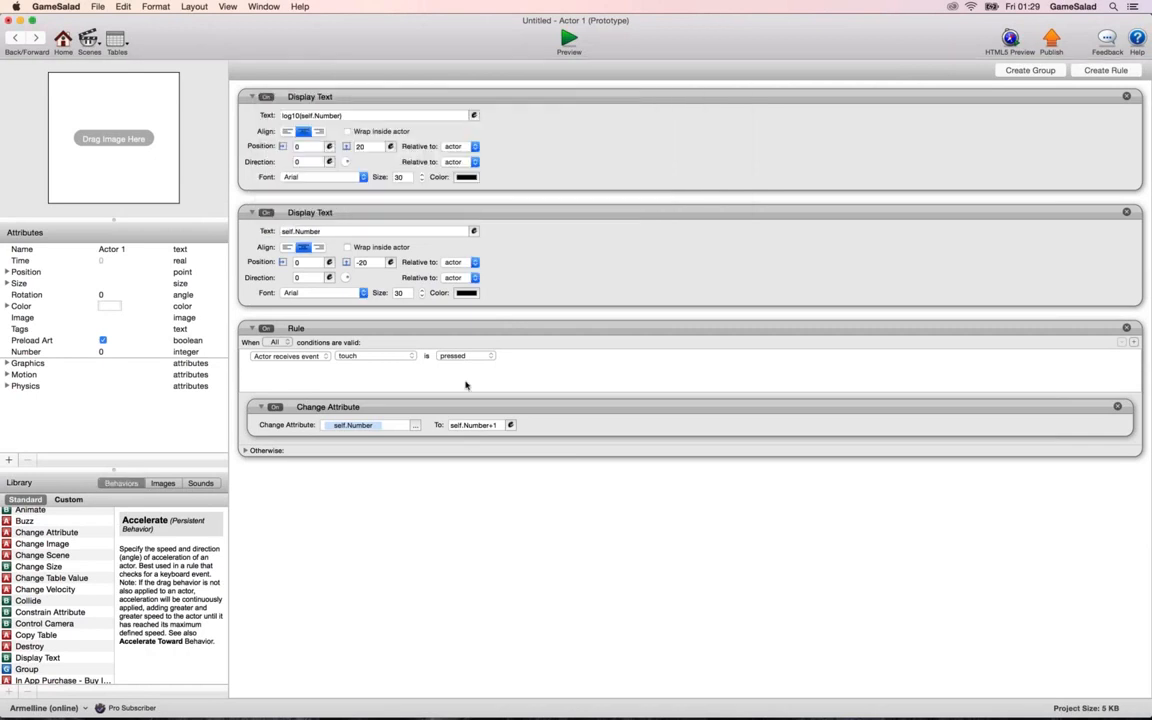
Set the rule's Change Attribute expression to self.Number*10 and Actor 1's Number attribute to 1.
left_click(511, 425)
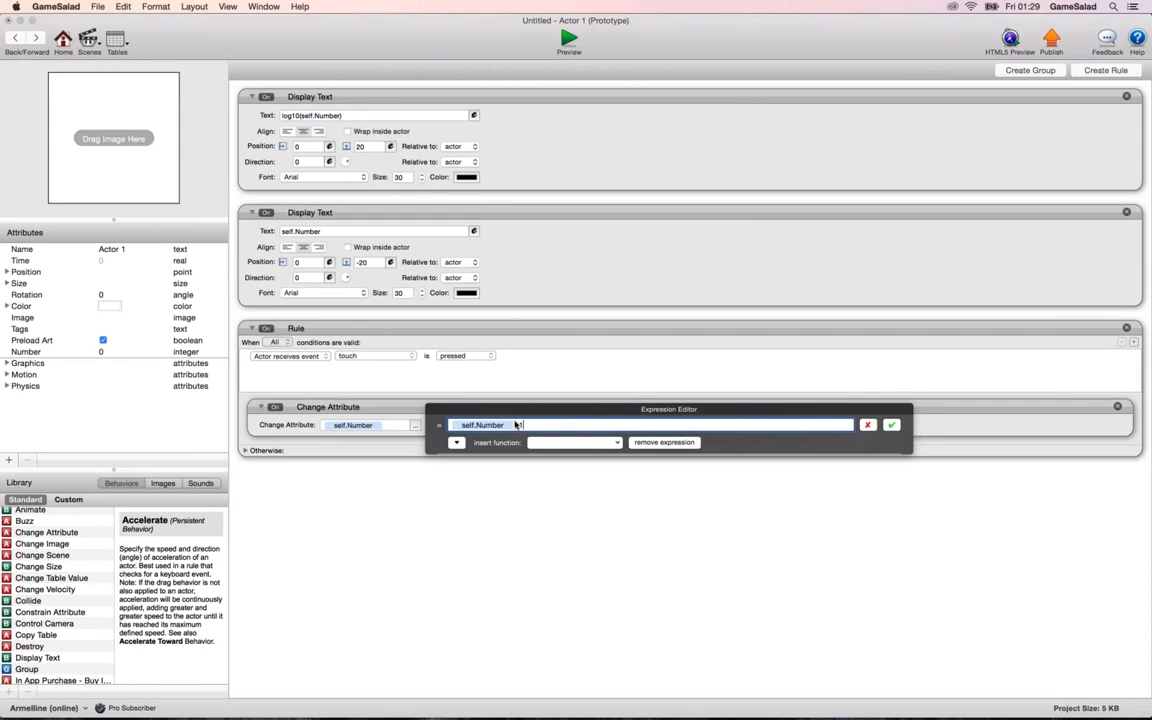
key("BackSpace")
key("BackSpace")
type("*10")
key("Return")
left_click(105, 353)
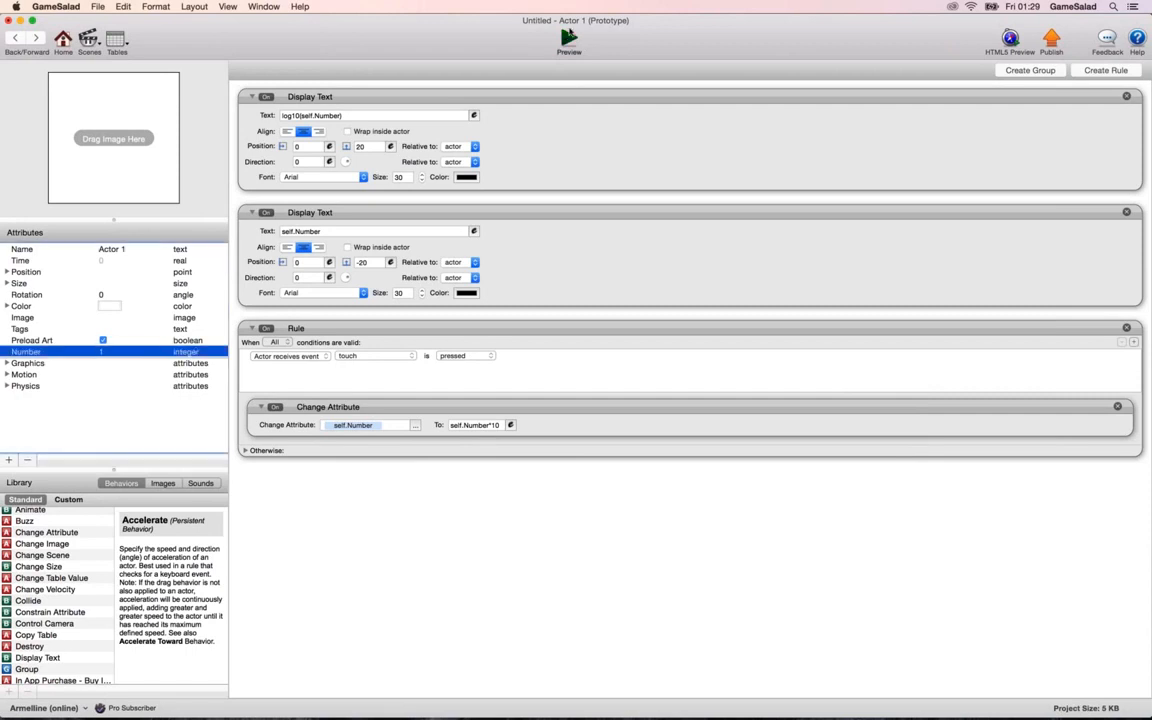
Preview the game and touch the actor twice to test the log10 display.
left_click(568, 40)
left_click(556, 315)
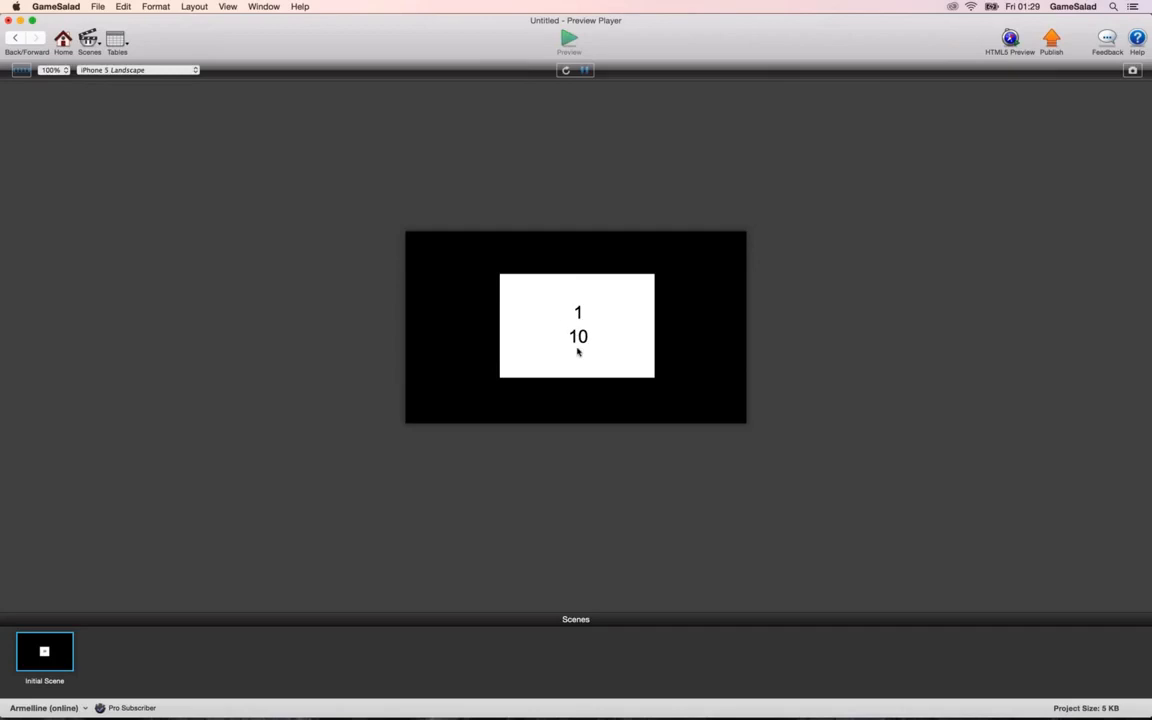
left_click(577, 351)
Calculate 10*10*10*10 in Spotlight, then dismiss the search.
key("super+space")
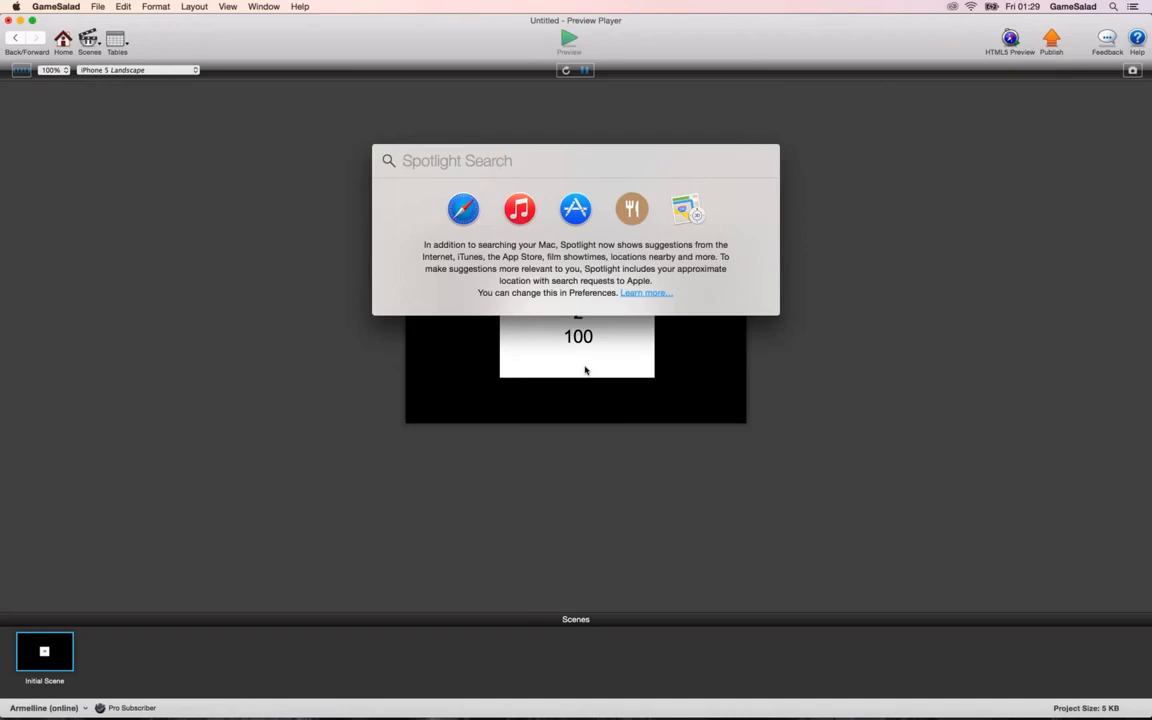
type("10*10")
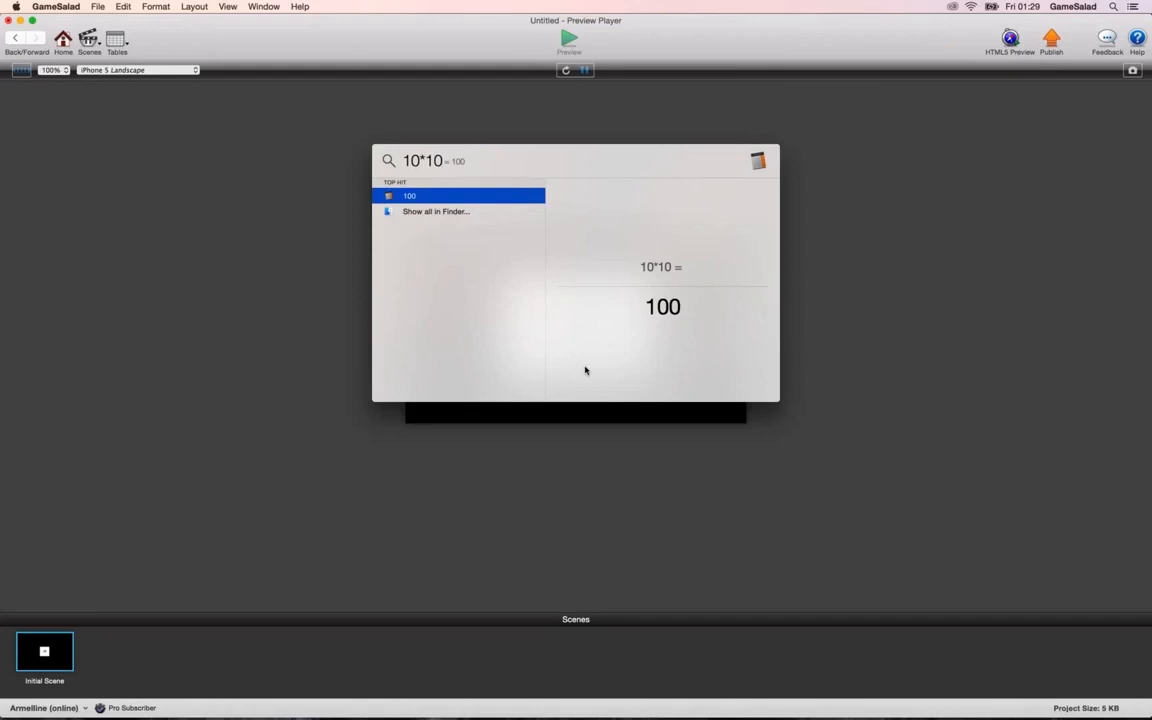
type("*10*")
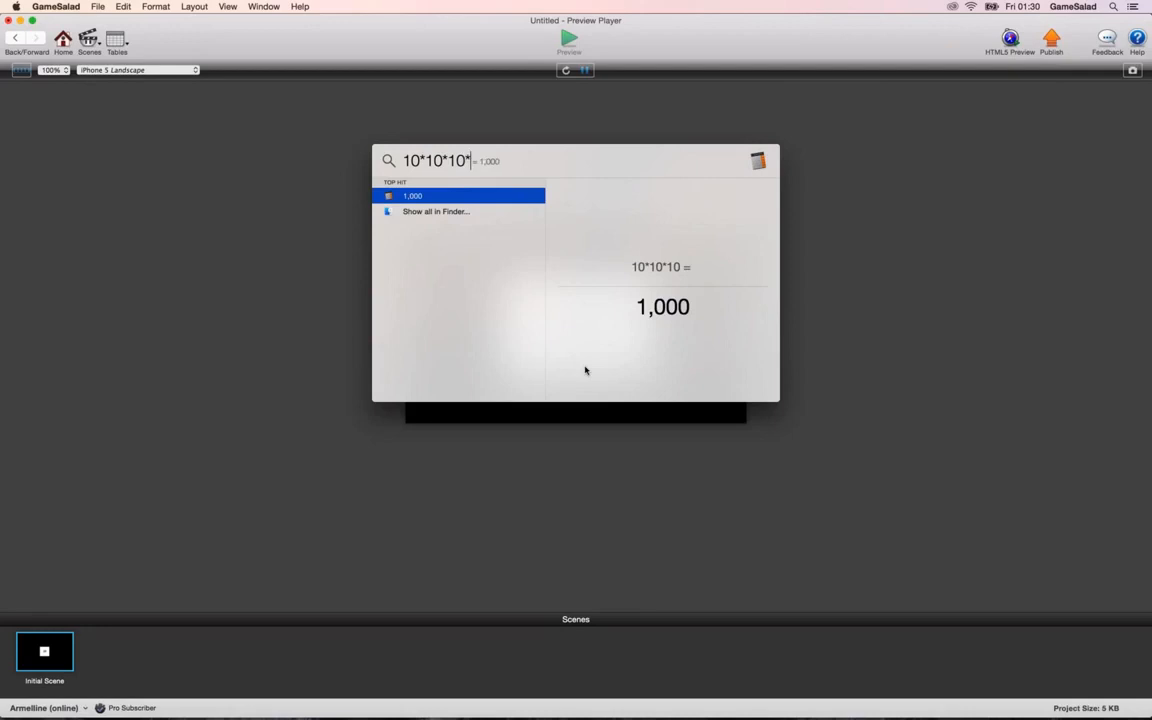
type("10")
left_click(338, 348)
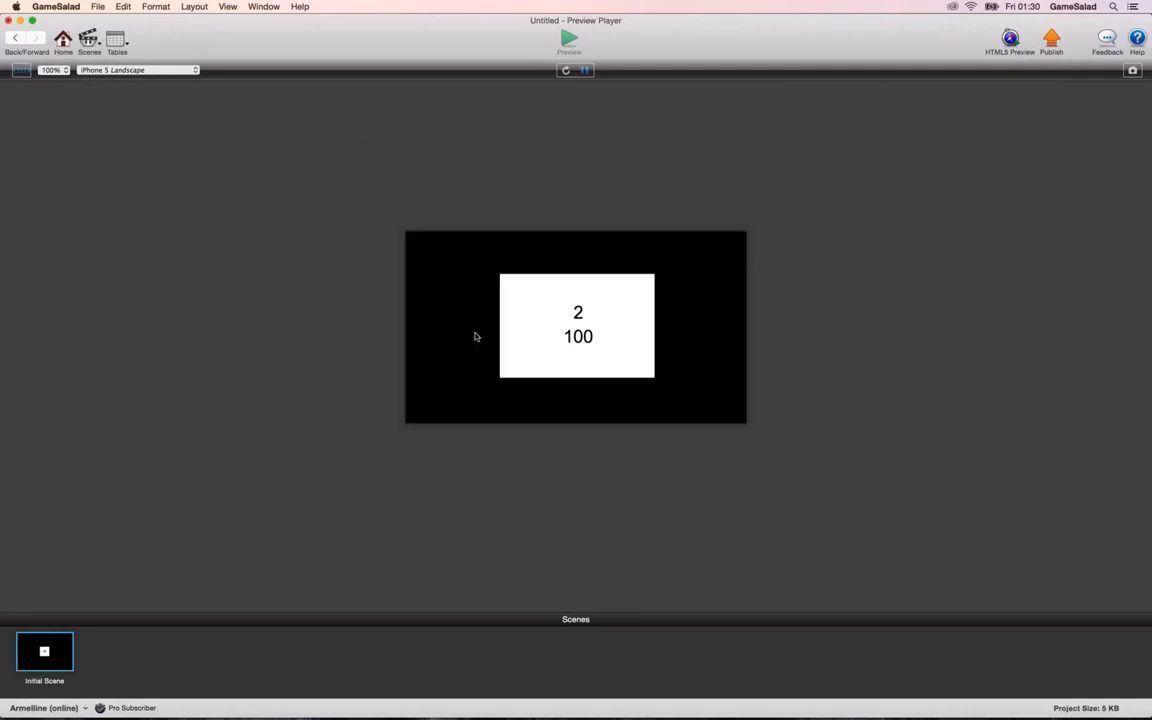
Touch the actor in the preview two more times, then return to the Actor 1 editor.
left_click(570, 350)
left_click(575, 318)
left_click(14, 36)
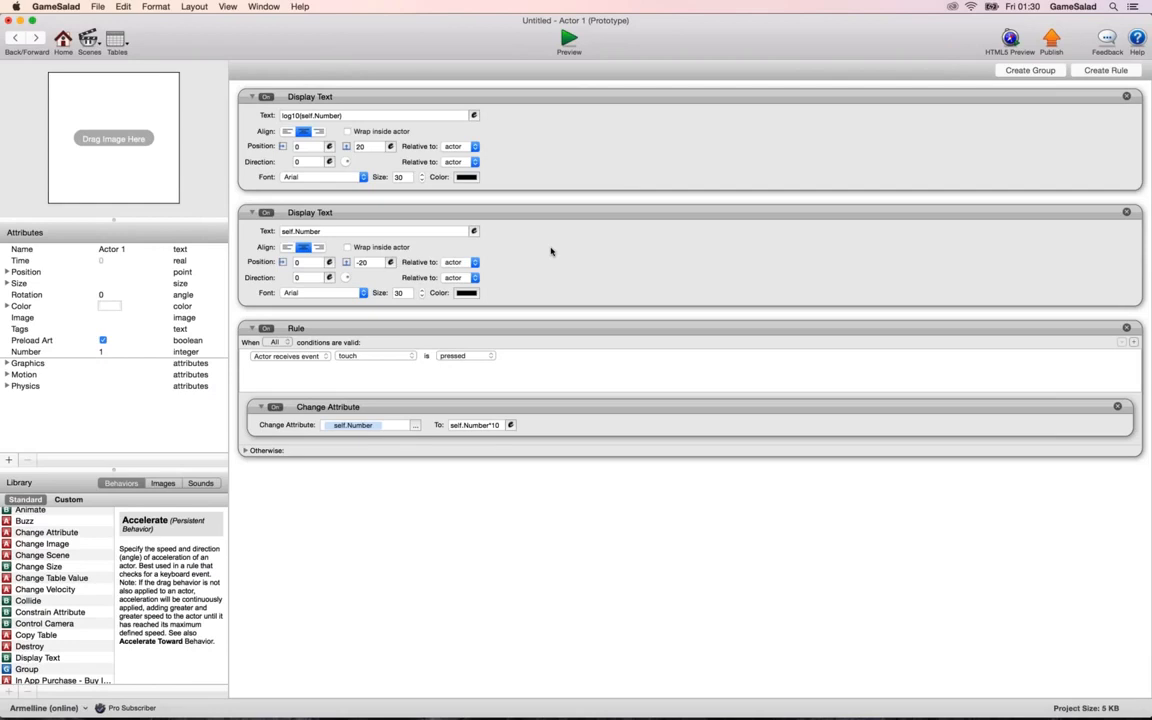
Examine self.Number in the log10 Display Text expression, calculate 10*10*10*10 in Spotlight, and close the expression without changes.
left_click(475, 117)
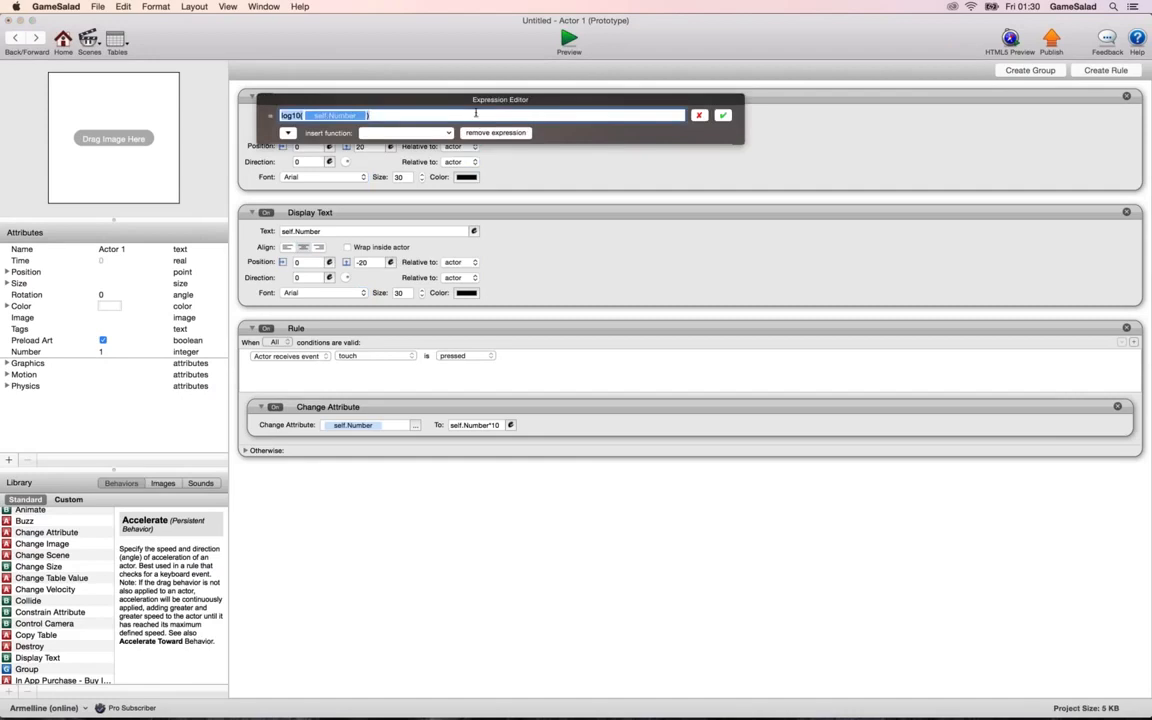
left_click(451, 116)
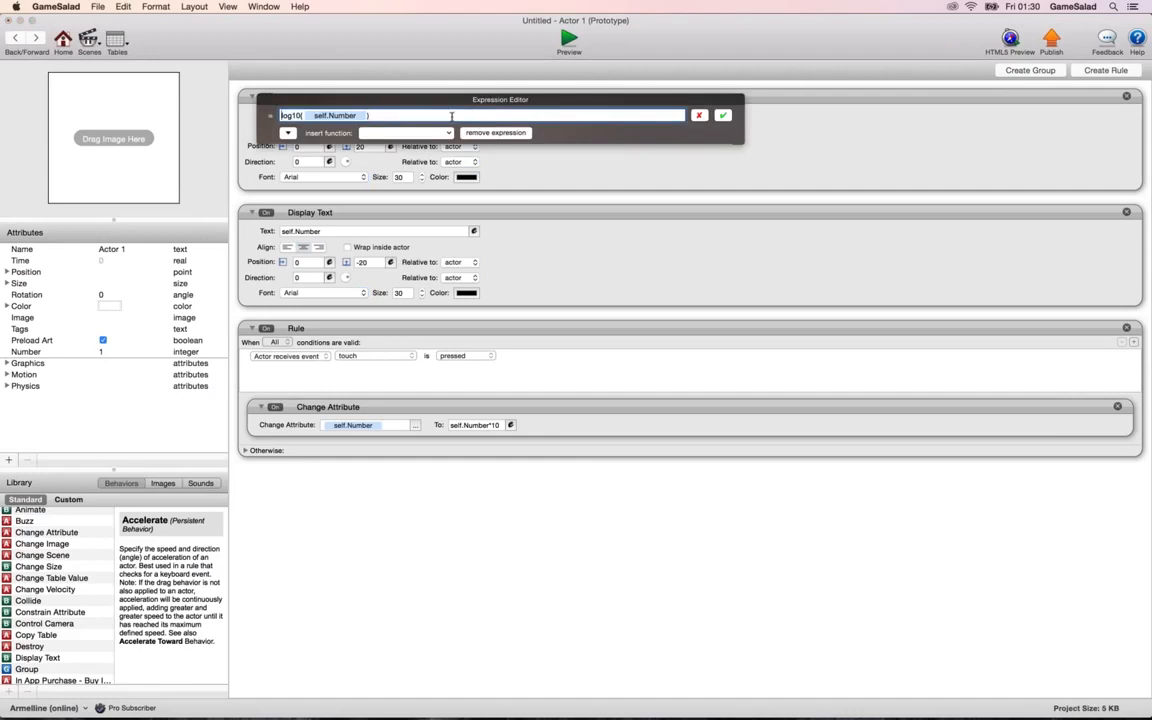
left_click(354, 117)
key("super+space")
type("10*")
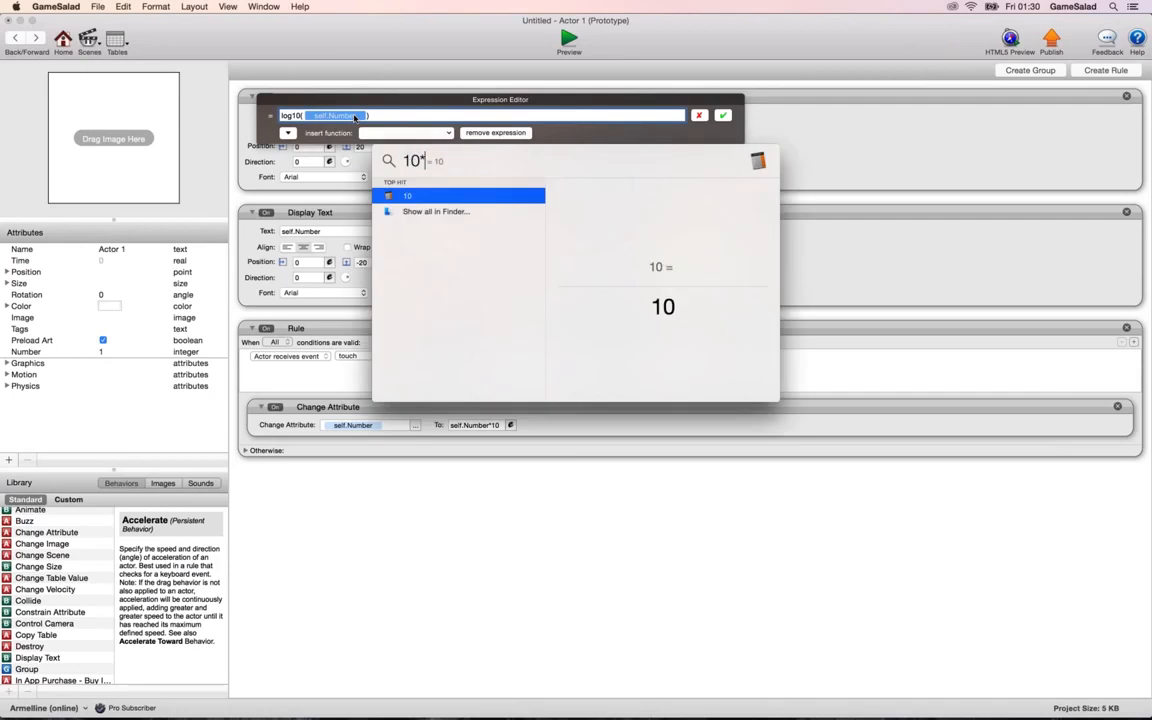
type("10*10")
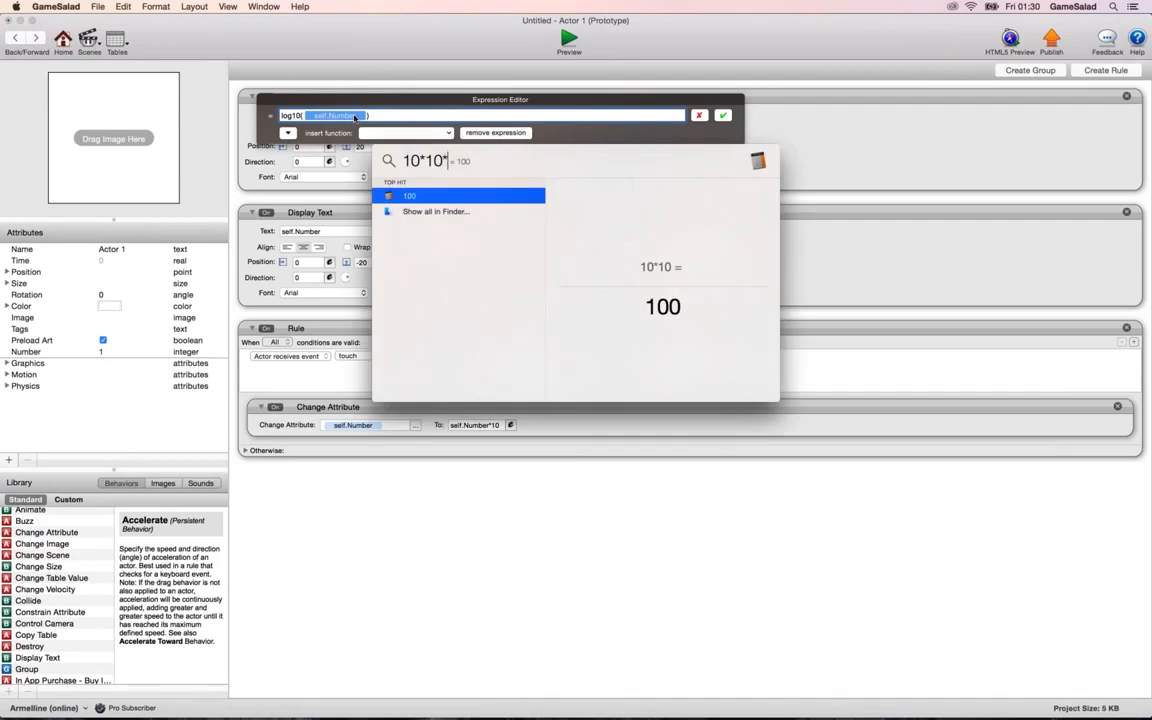
type("*10")
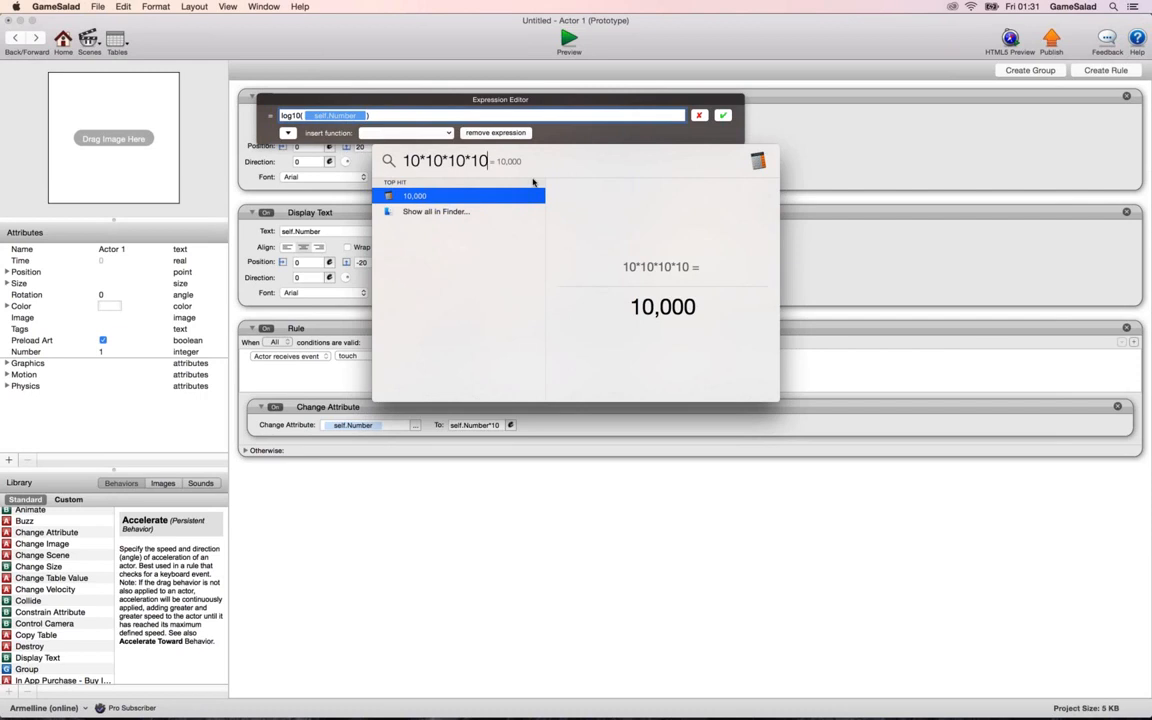
left_click(596, 413)
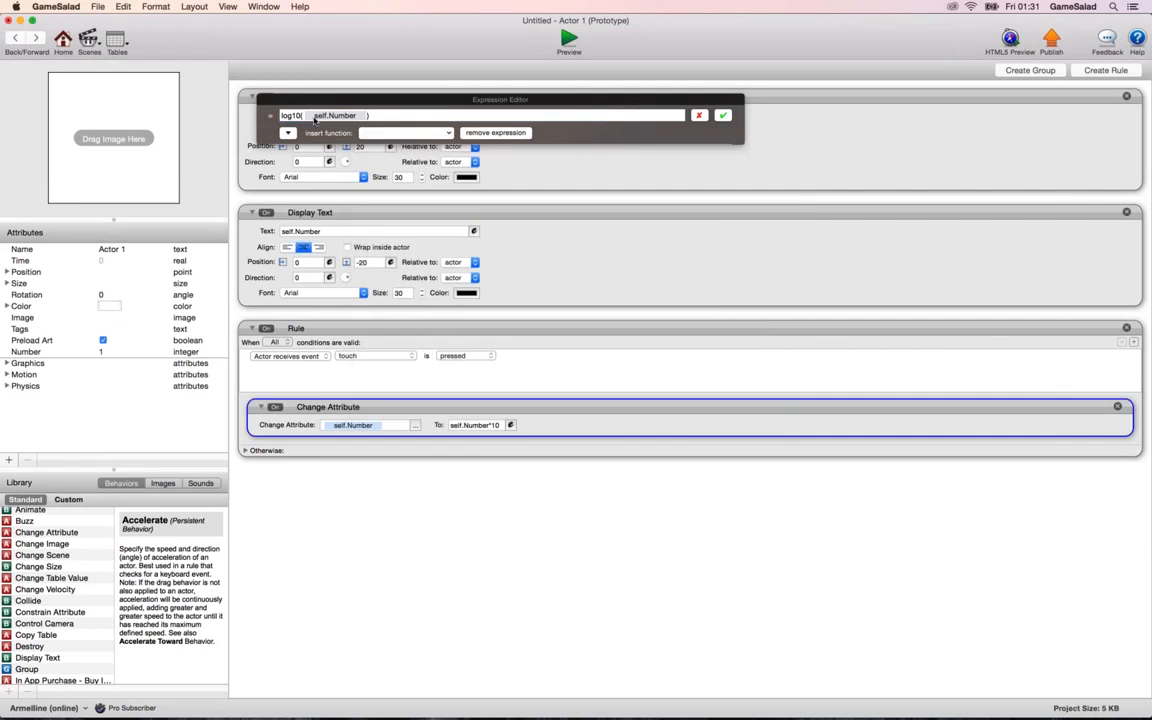
left_click(364, 117)
left_click(364, 117)
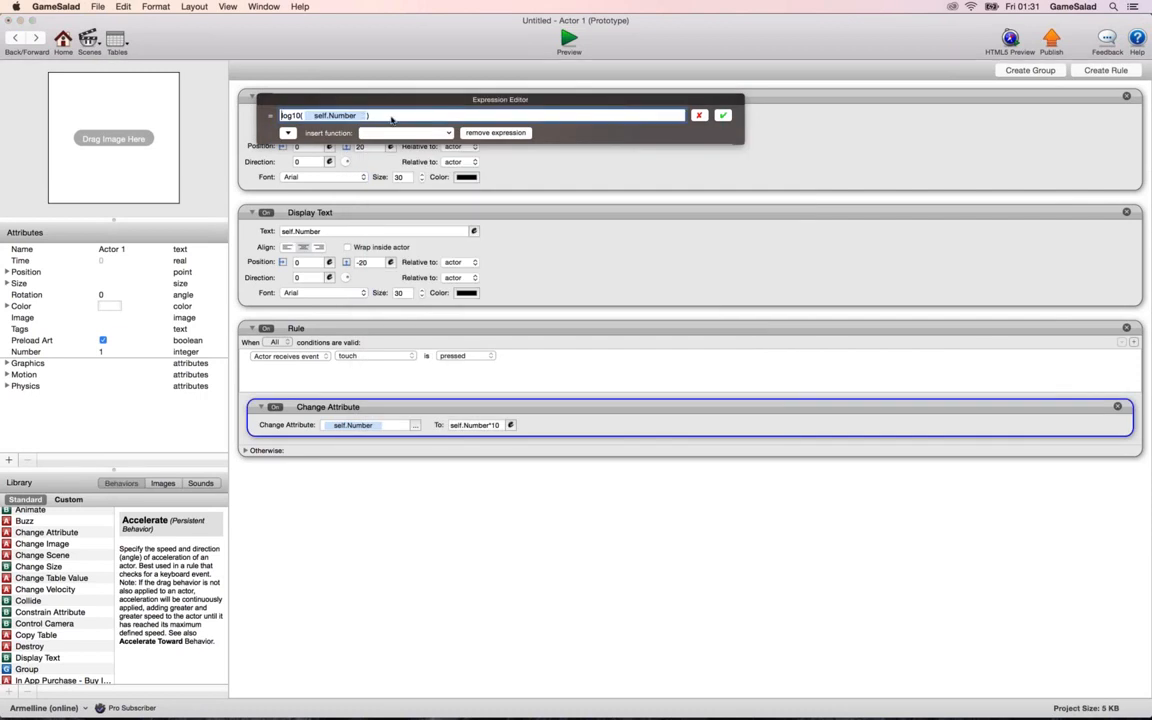
left_click(699, 116)
Duplicate the log10 Display Text directly below itself and begin the copy's expression with log10(pow(10, in place of the existing attribute.
left_click_drag(624, 157, 621, 229, "alt")
left_click(474, 231)
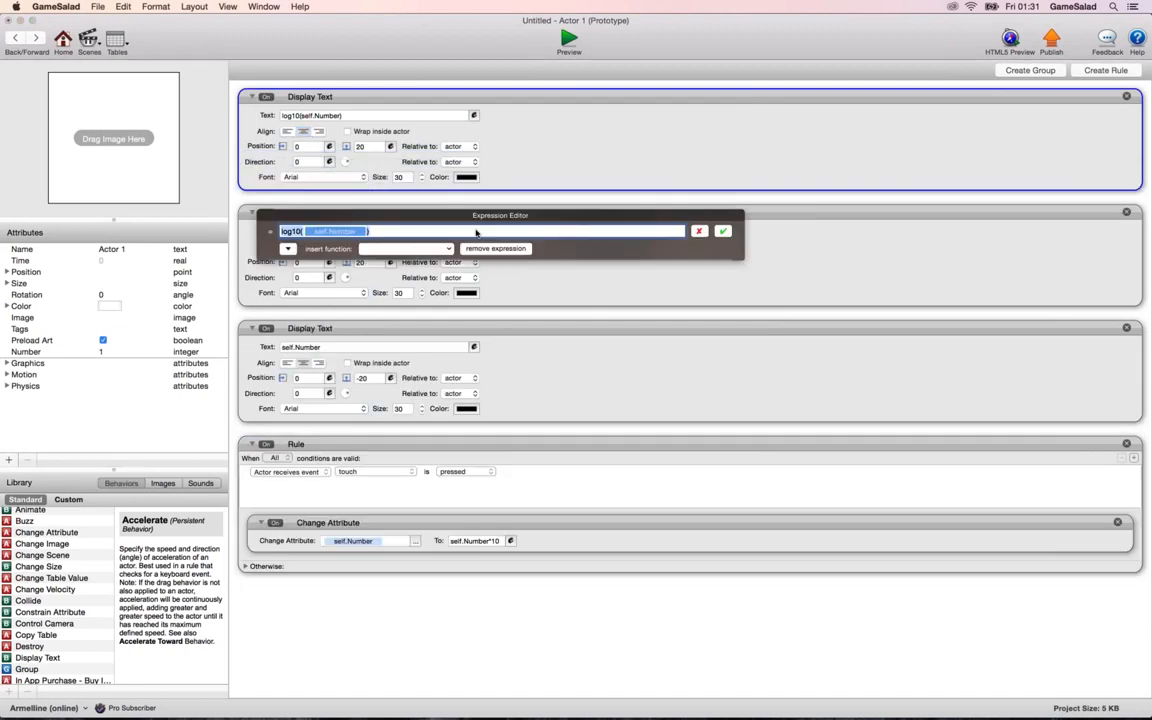
key("Right")
key("Right")
key("Right")
key("Right")
type("p")
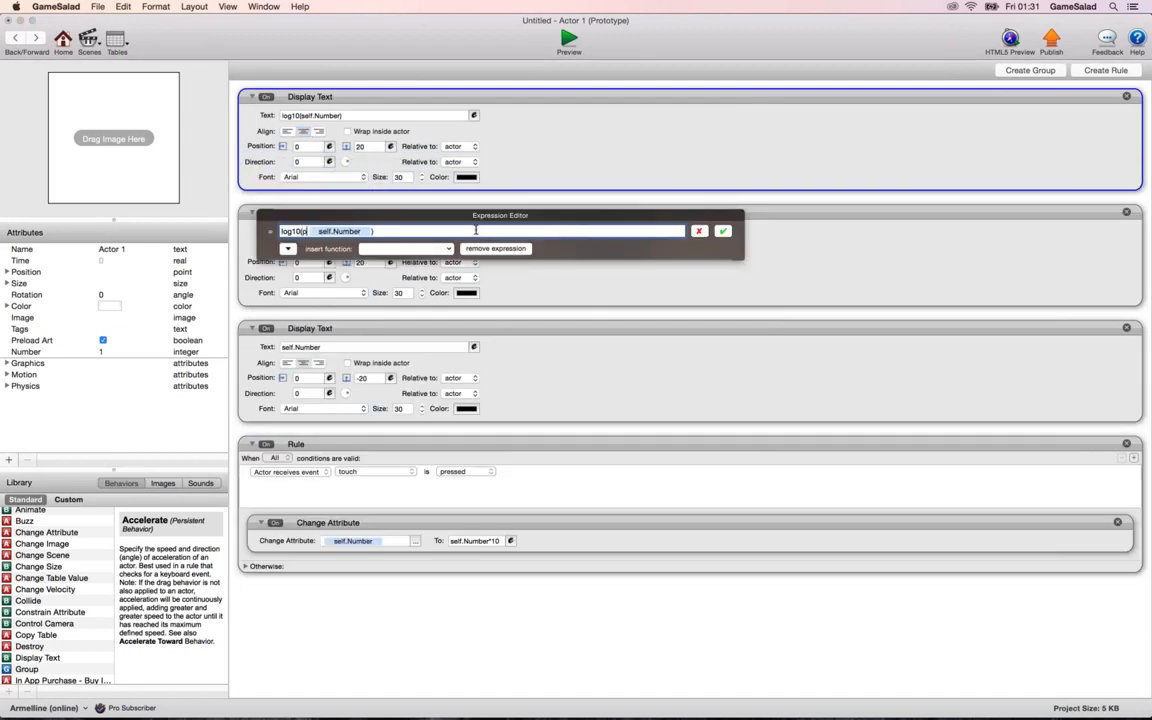
type("ow(")
type("2,")
key("BackSpace")
key("BackSpace")
key("BackSpace")
key("BackSpace")
type("10,")
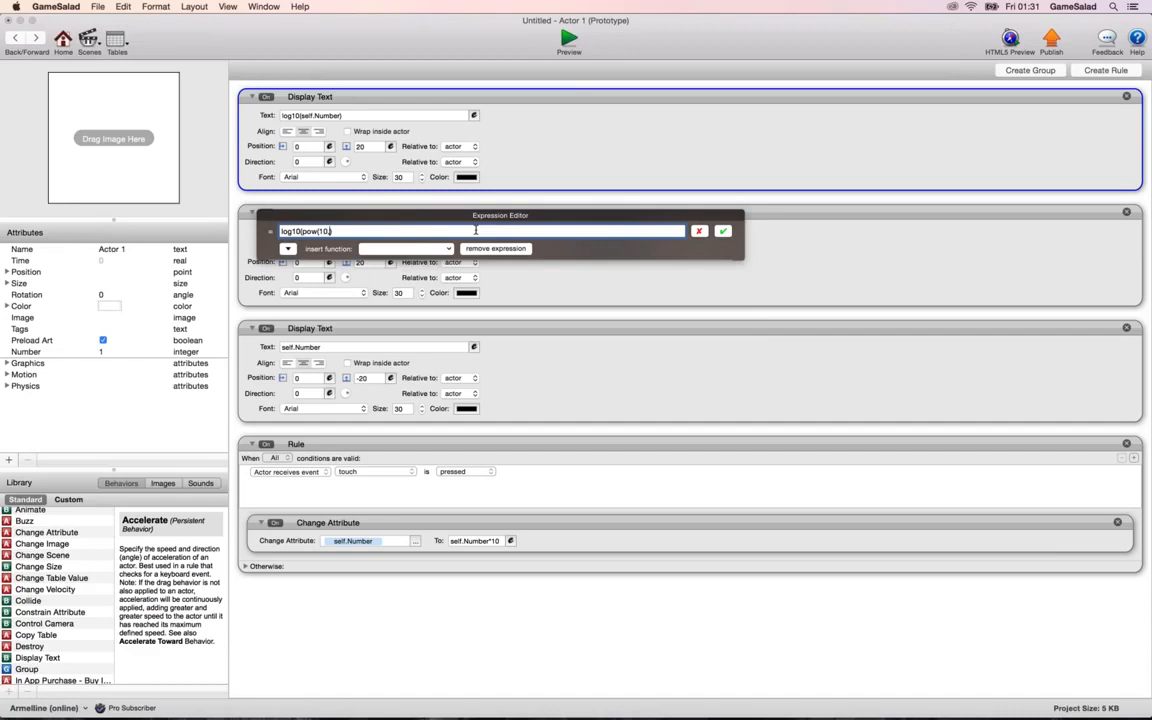
Insert Actor 1's Number as the exponent to complete log10(pow(10,self.Number)), and accept the expression.
left_click(287, 248)
left_click(285, 286)
scroll(380, 298, "down", 3)
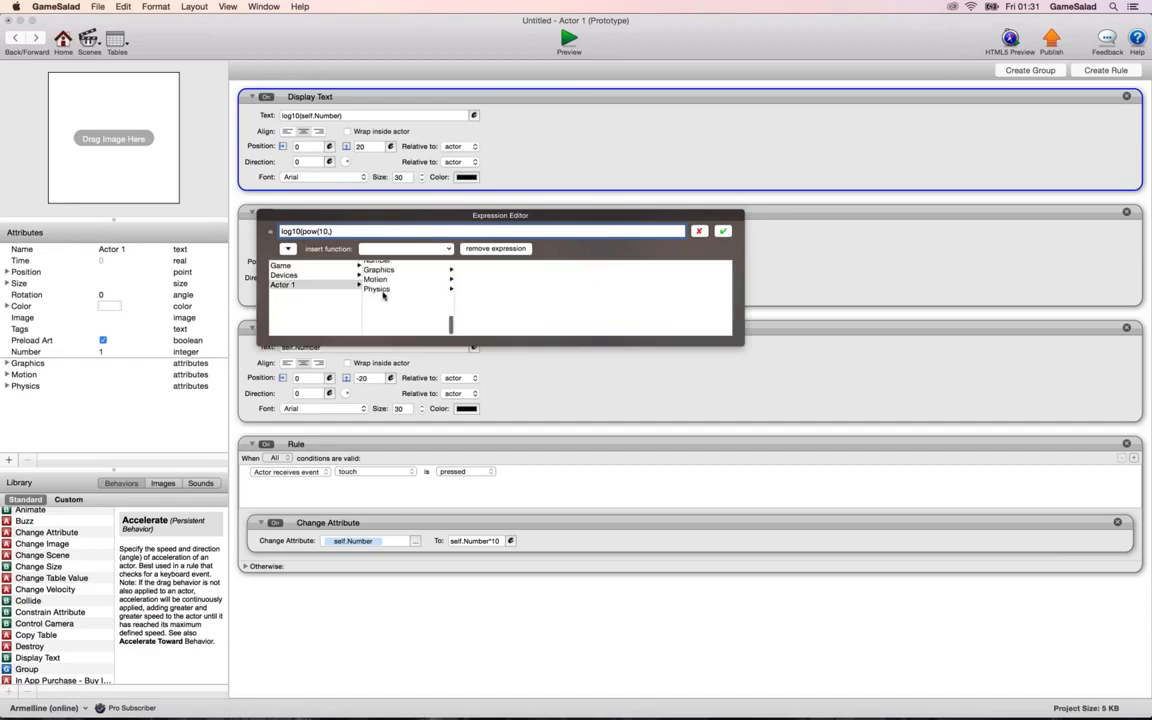
left_click(385, 303)
type(")")
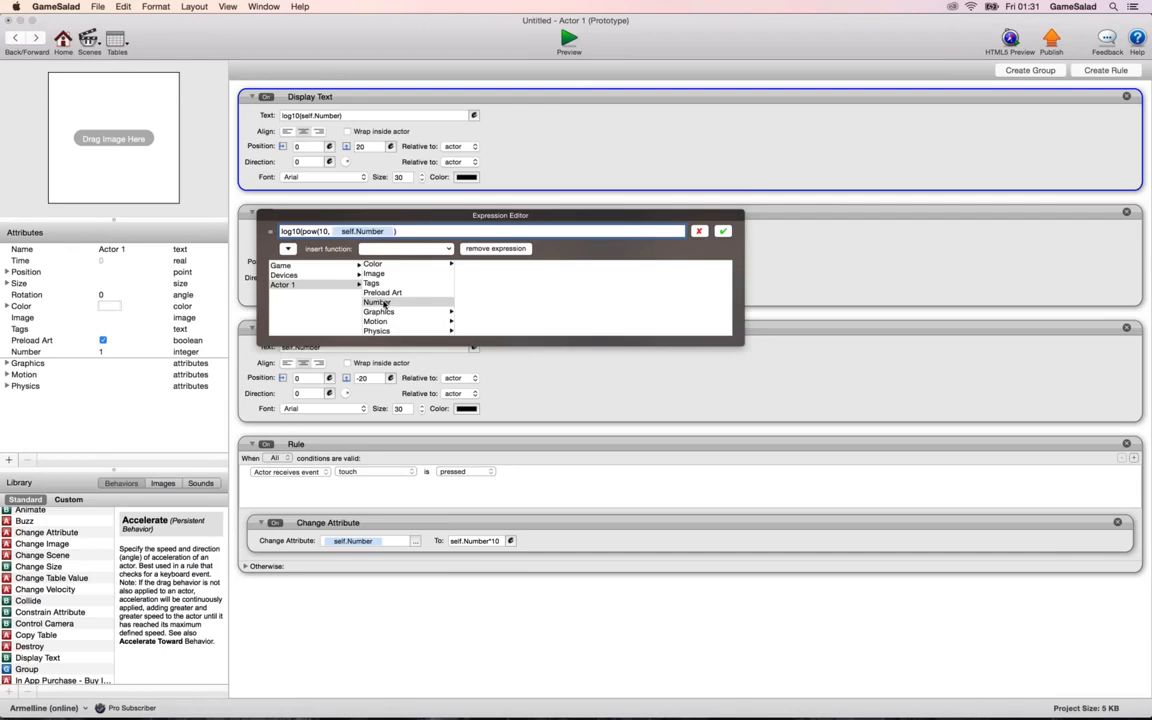
left_click(723, 232)
Set the rule's Change Attribute expression to self.Number+1.
left_click(510, 540)
key("BackSpace")
key("BackSpace")
key("BackSpace")
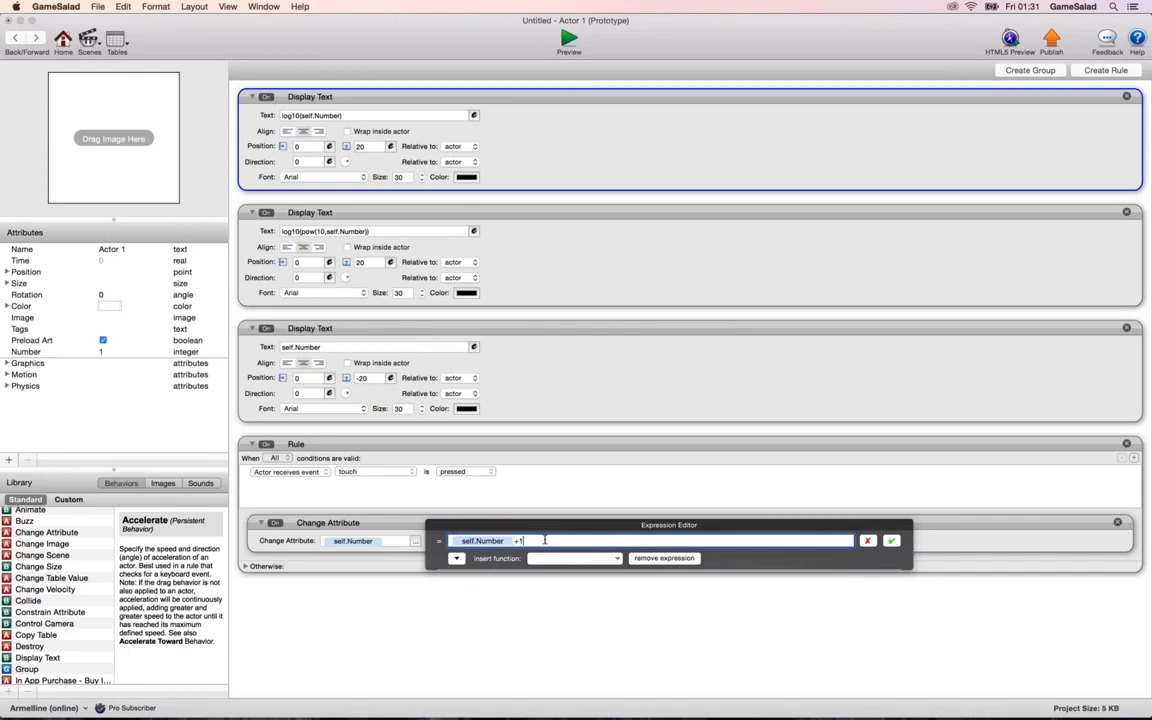
type("+1")
key("Return")
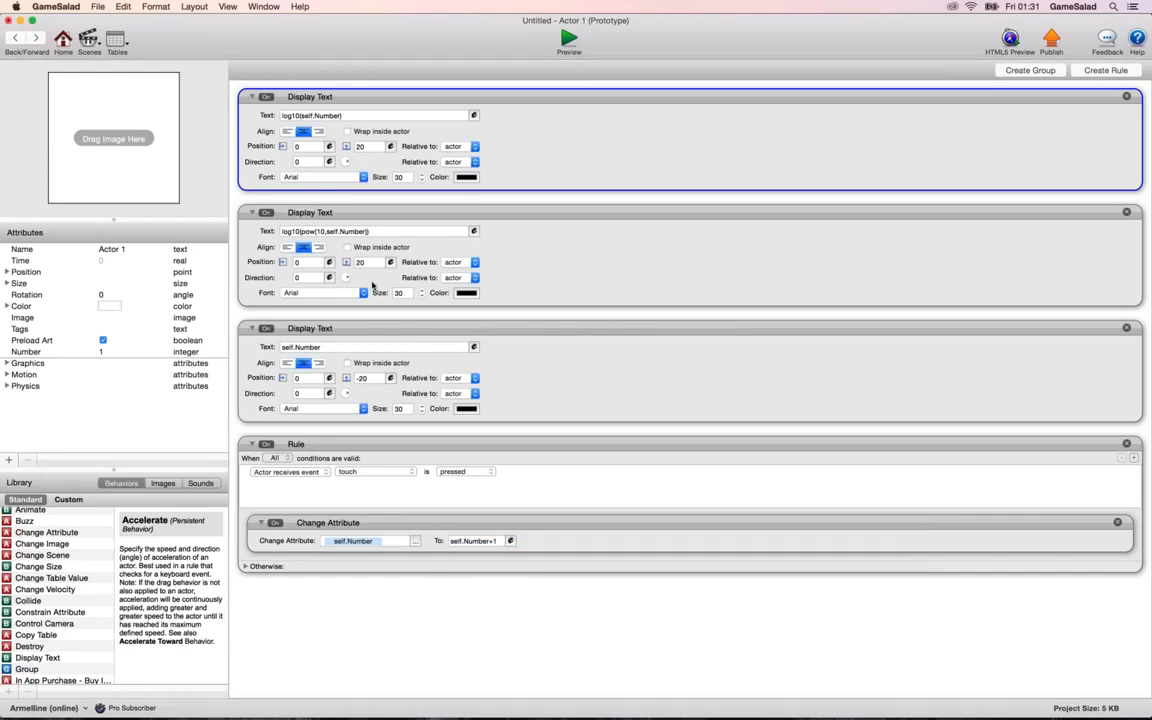
Set the vertical positions of the three Display Text behaviors to 40 for log10, 0 for log10(pow), and -40 for self.Number.
double_click(369, 264)
type("0")
double_click(373, 150)
type("40")
double_click(369, 378)
type("-30")
key("Return")
Preview the three stacked text displays, touch the actor three times, and return to Actor 1.
left_click(568, 40)
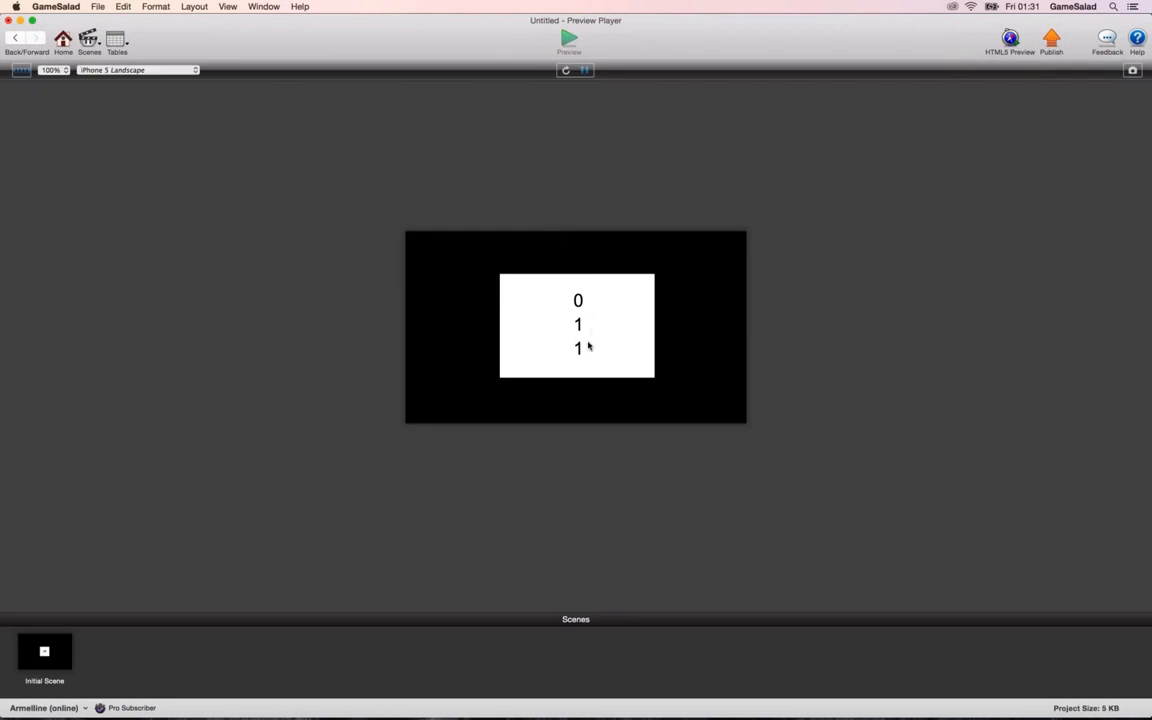
left_click(554, 319)
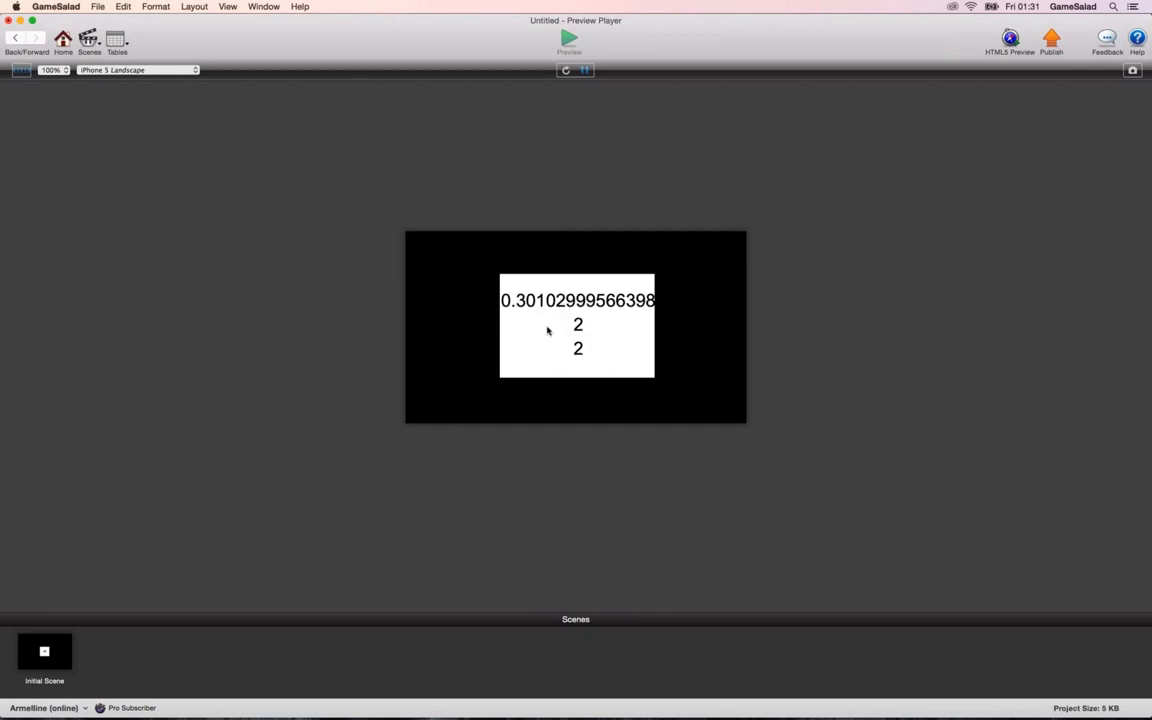
left_click(548, 328)
left_click(548, 328)
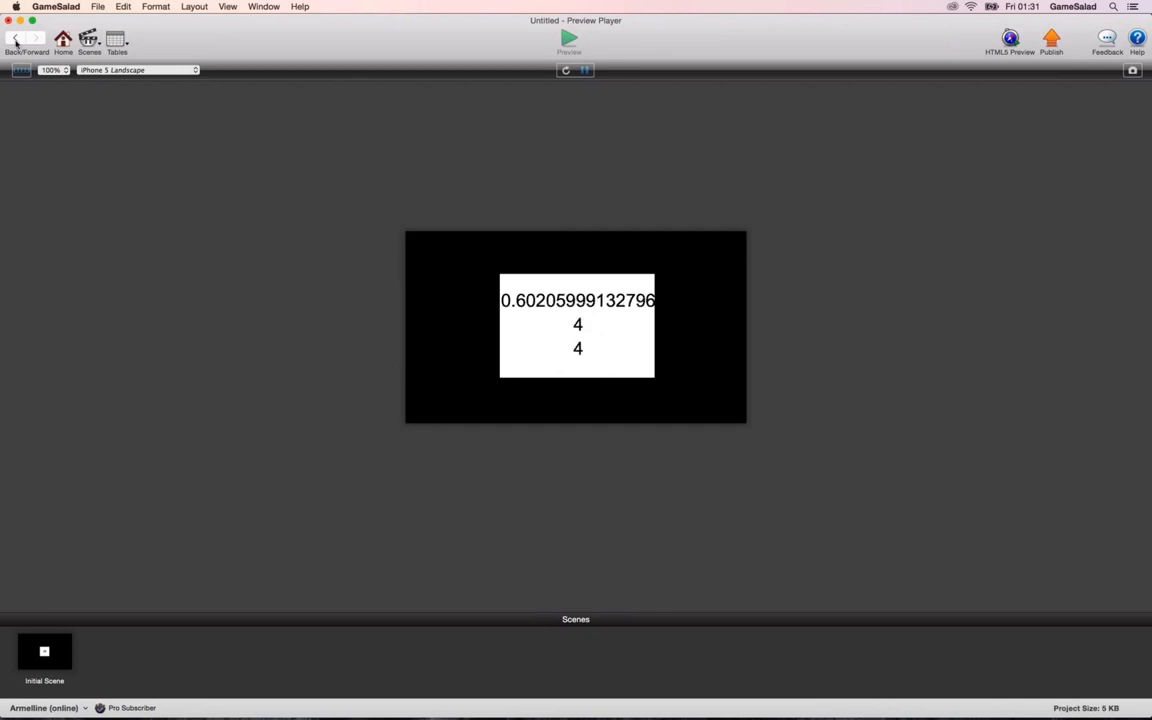
left_click(15, 40)
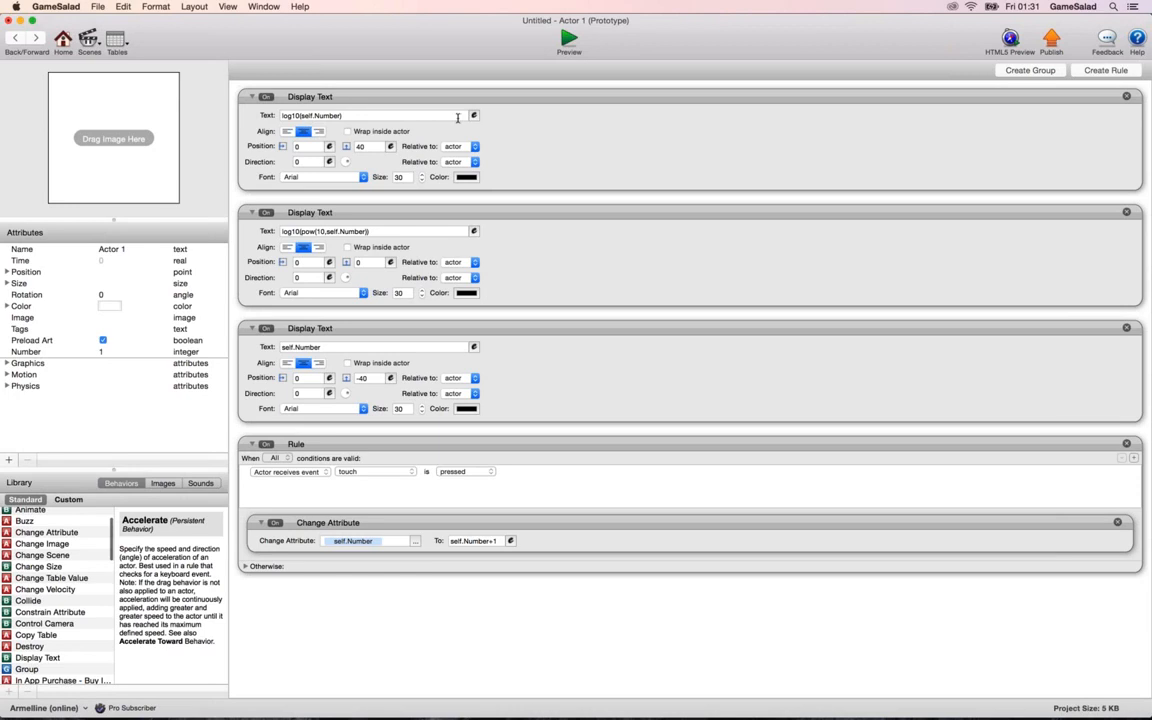
Run the preview again, touch the actor repeatedly to compare log10 with log10(pow), and return to the Actor 1 editor.
left_click(568, 40)
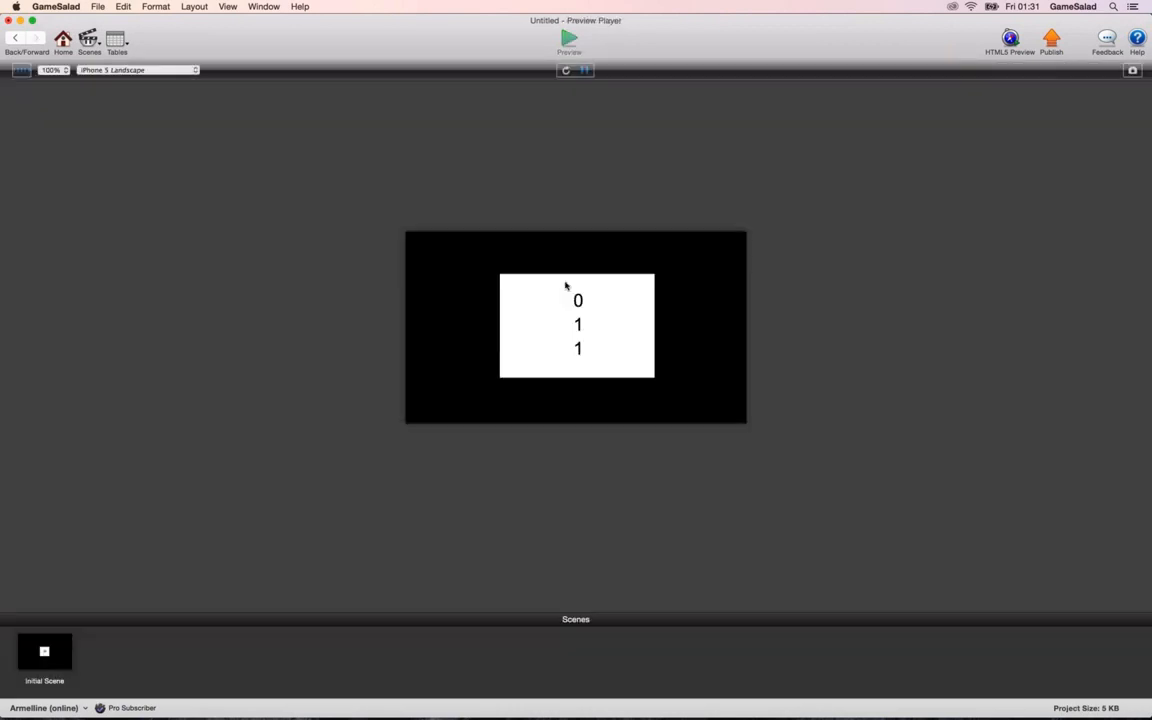
left_click(567, 338)
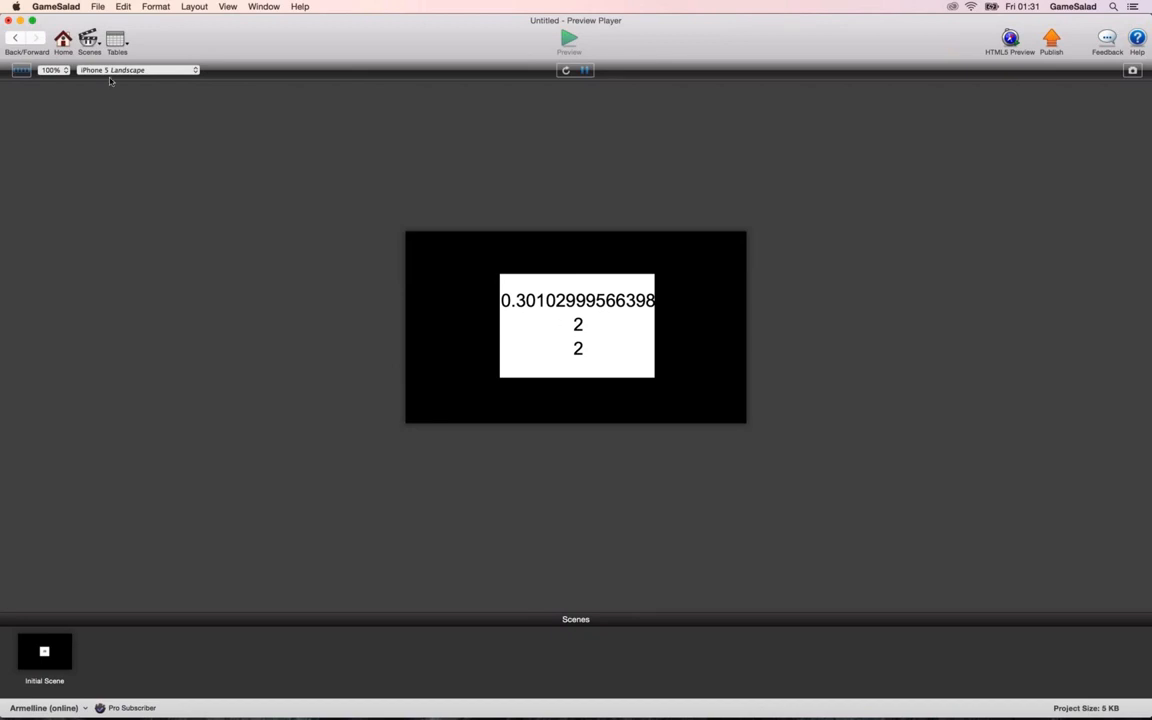
left_click(564, 328)
left_click(565, 329)
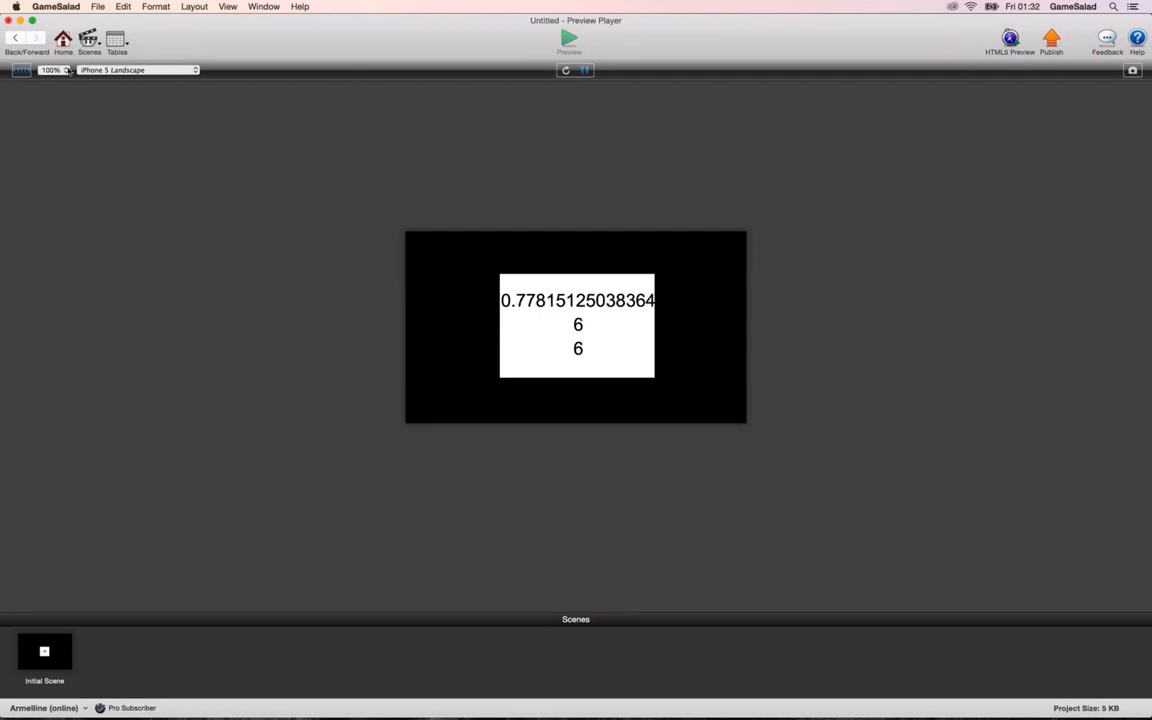
left_click(17, 41)
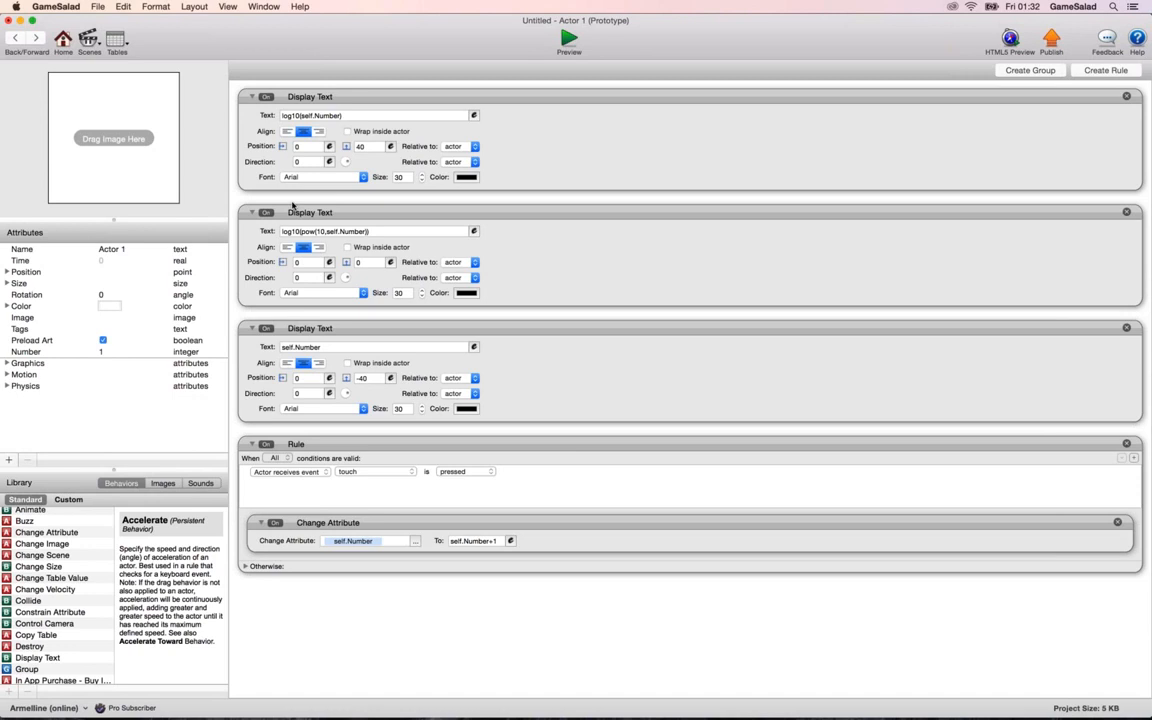
Switch to Keynote, play the presentation from the log10 slide, advance to the exp slide, and exit the slideshow.
key("super+Tab")
left_click(283, 34)
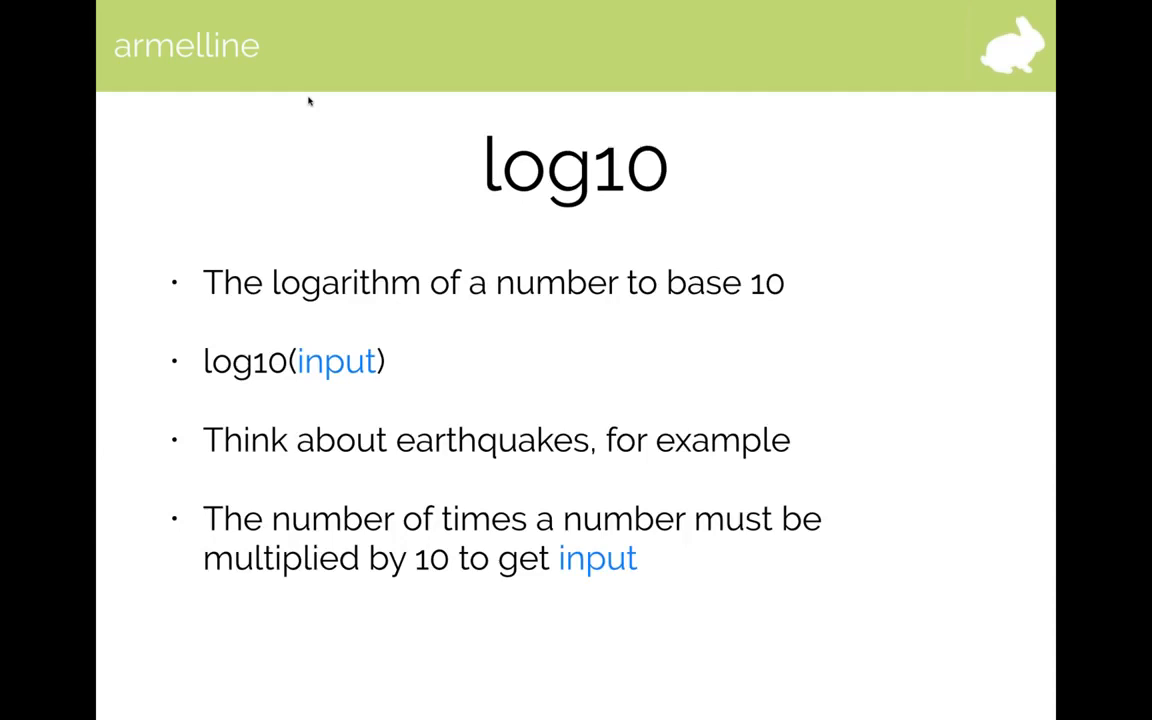
key("Right")
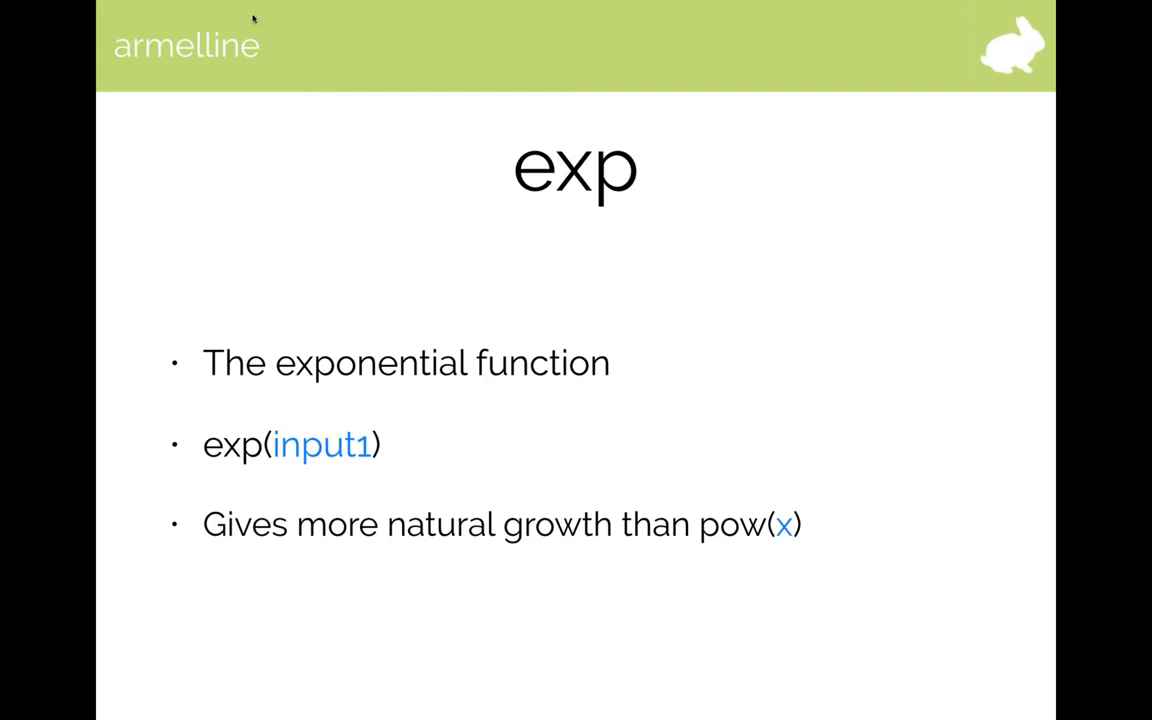
key("Escape")
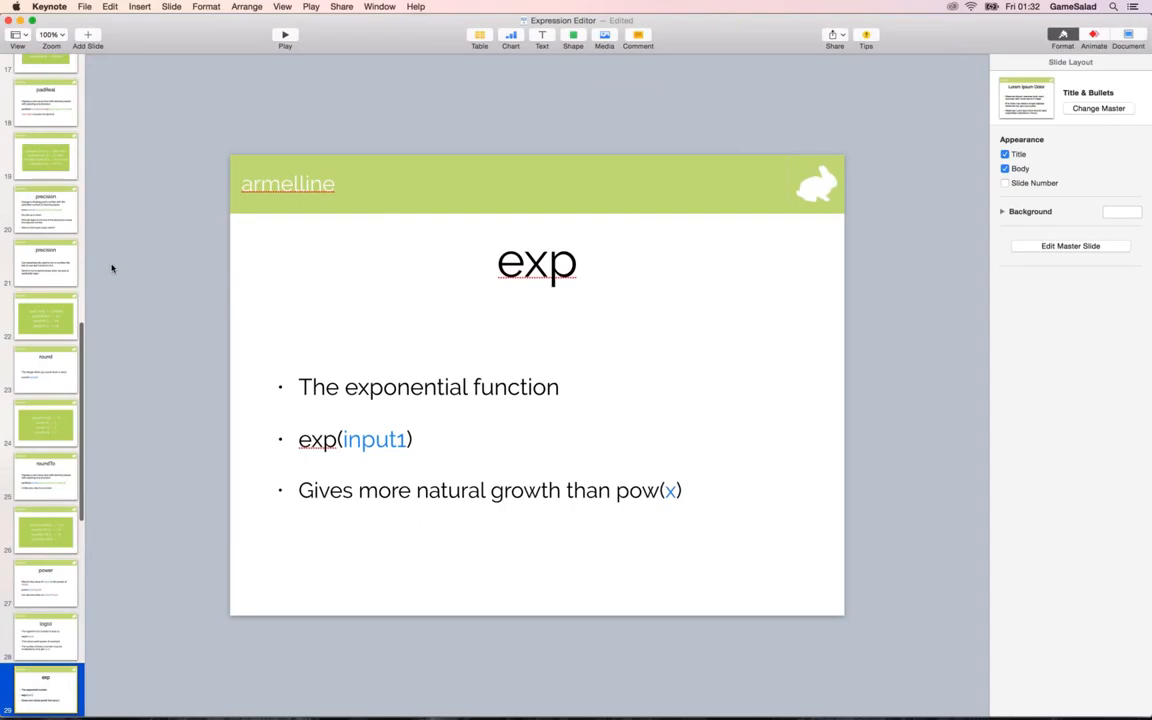
Switch to Safari, restore the minimized BetterExplained article, and examine the doubling chart under Understanding Exponential Growth.
key("super+Tab")
key("super+Tab")
key("super+Tab")
mouse_move(660, 705)
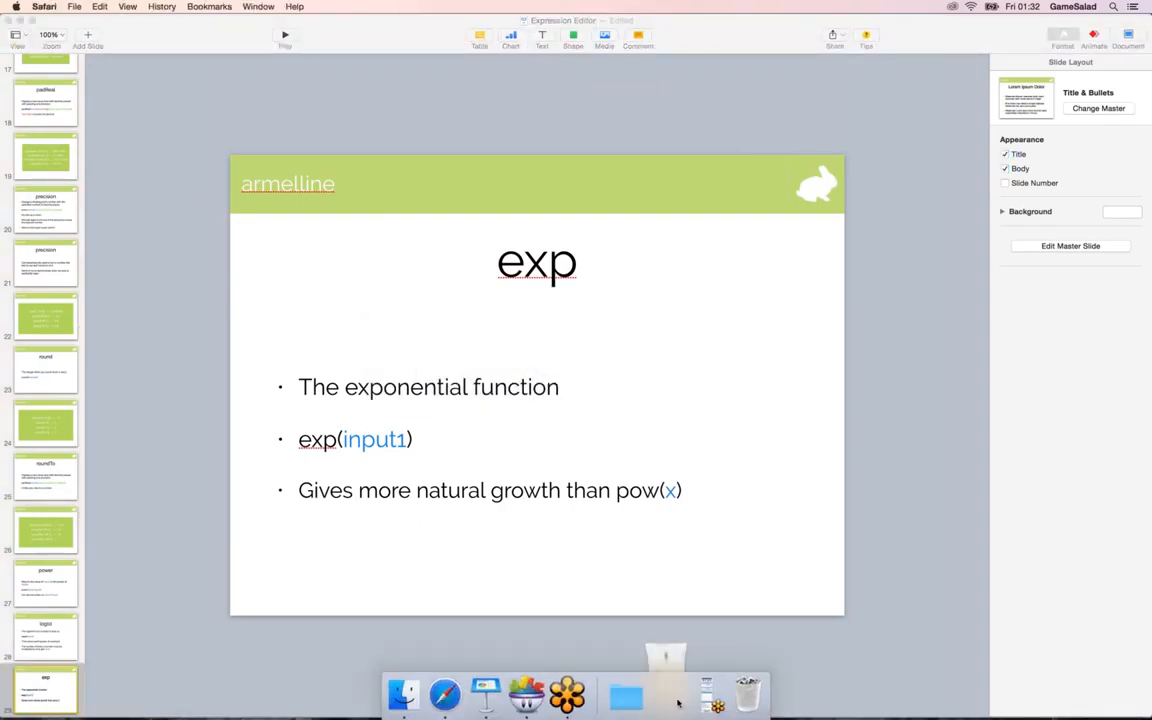
left_click(678, 700)
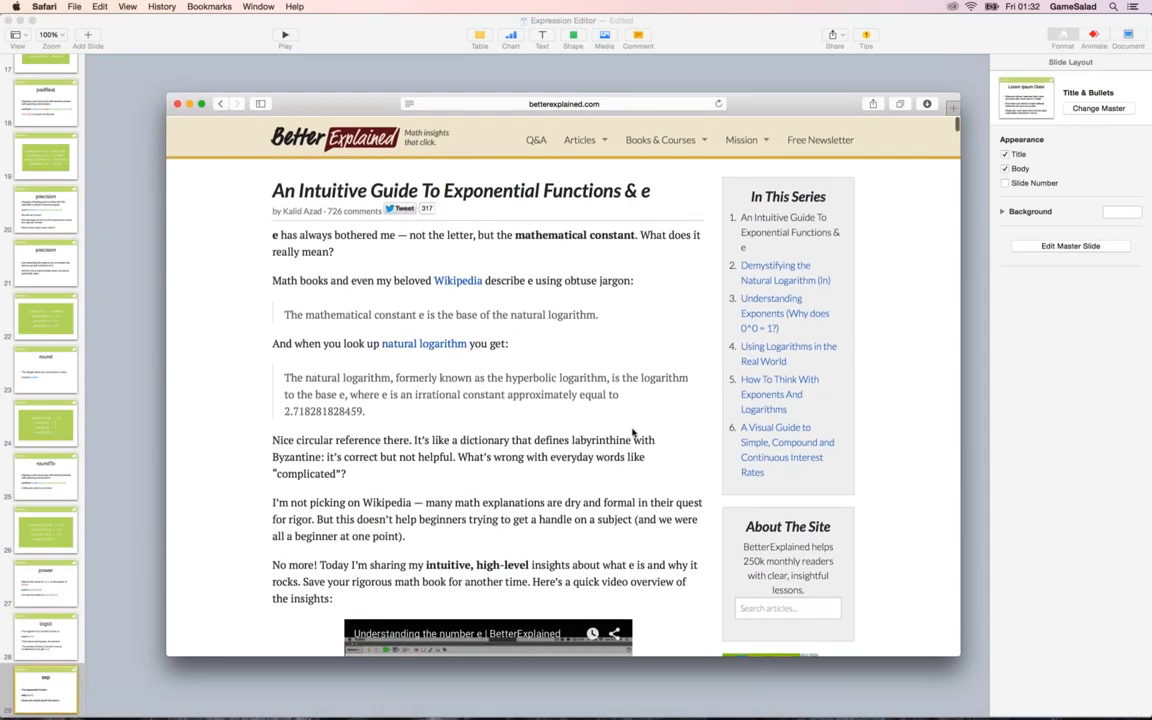
scroll(473, 296, "down", 5)
scroll(472, 296, "down", 20)
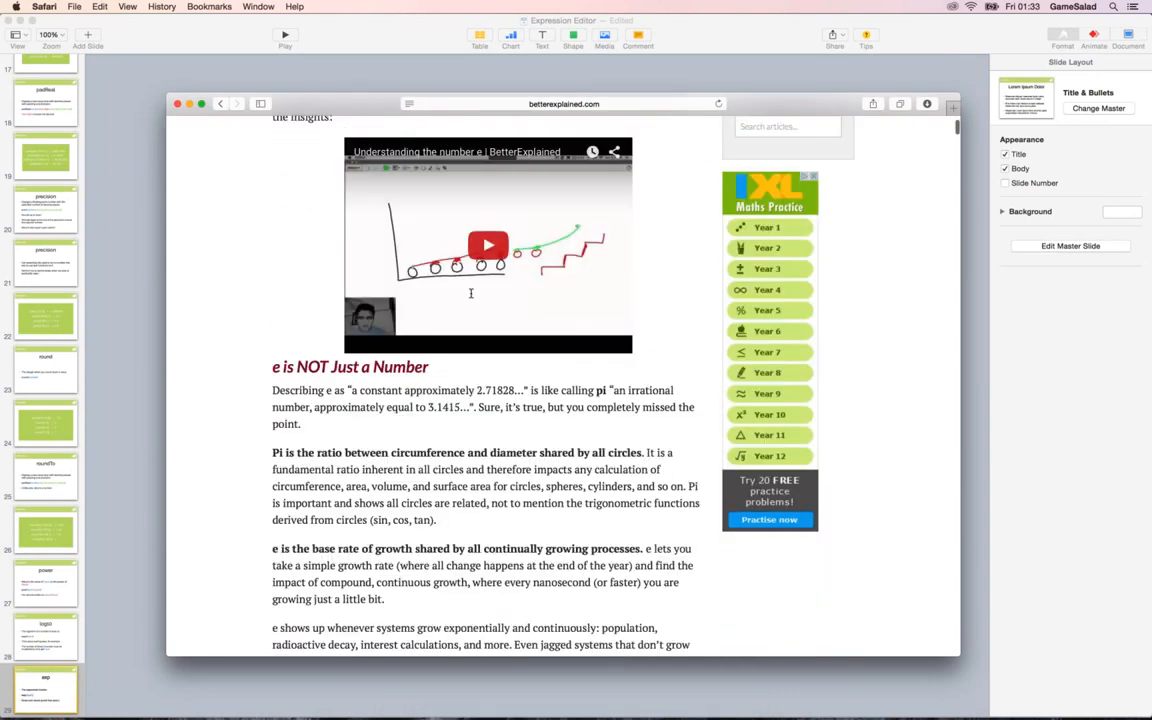
scroll(471, 296, "down", 2)
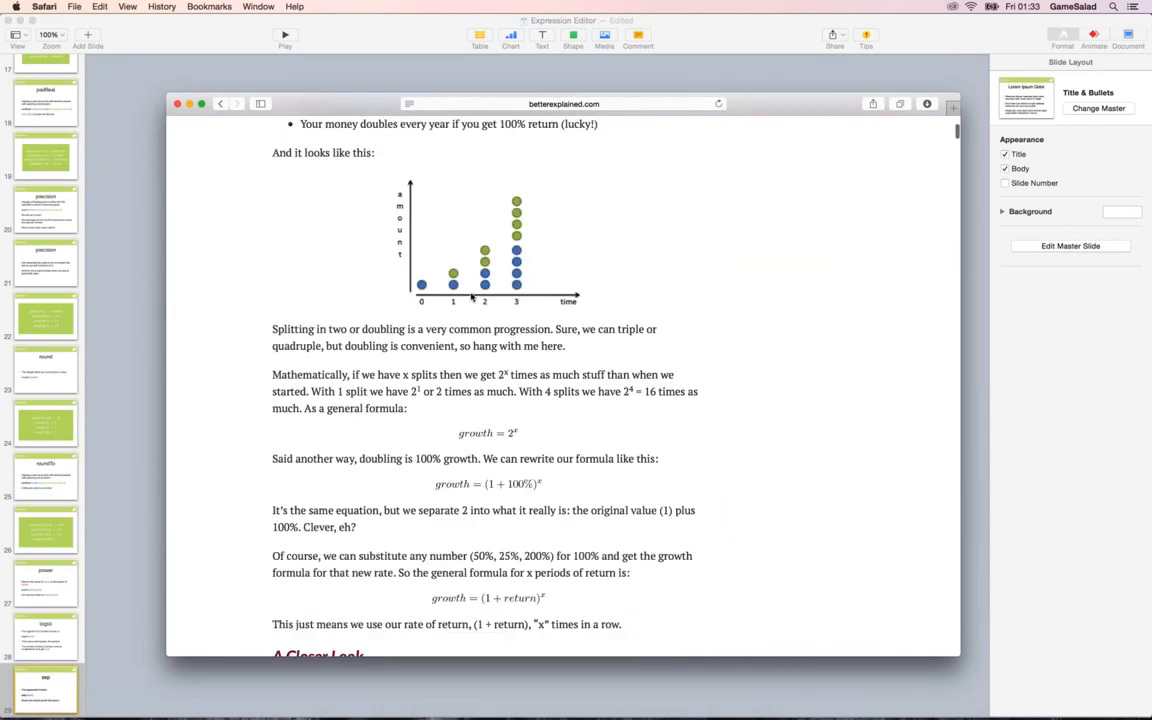
scroll(480, 290, "up", 3)
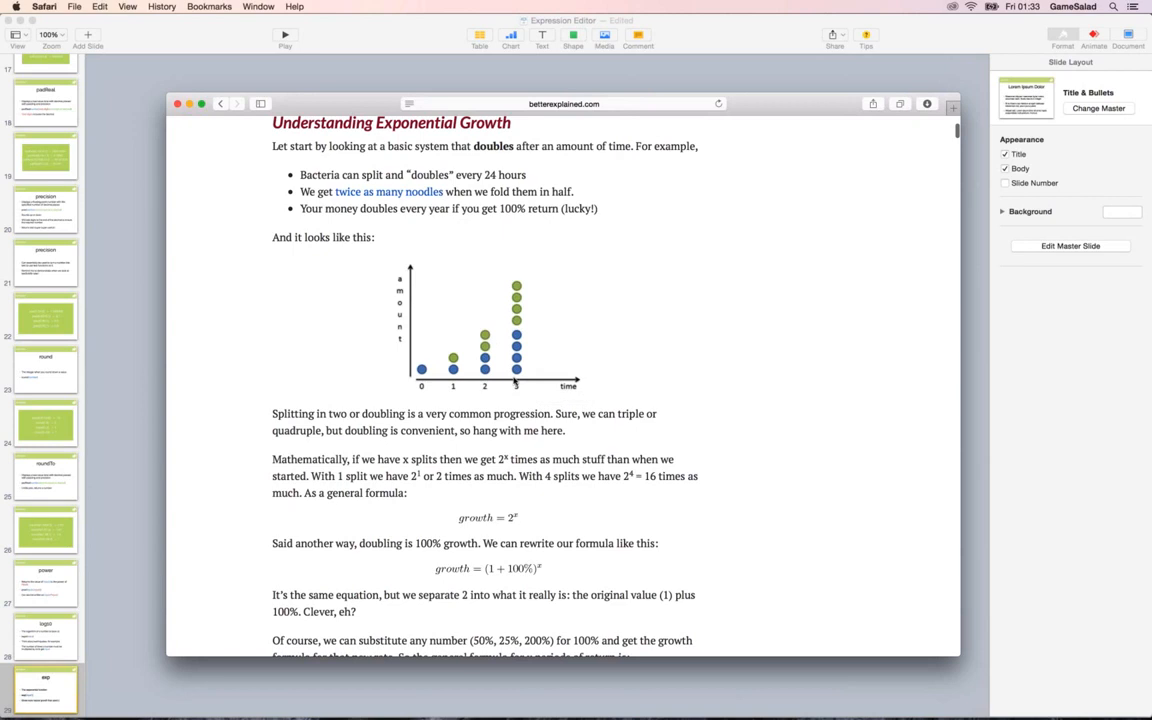
Examine the gradual growth chart under A Closer Look and the interest charts under Money Changes Everything.
scroll(515, 383, "down", 10)
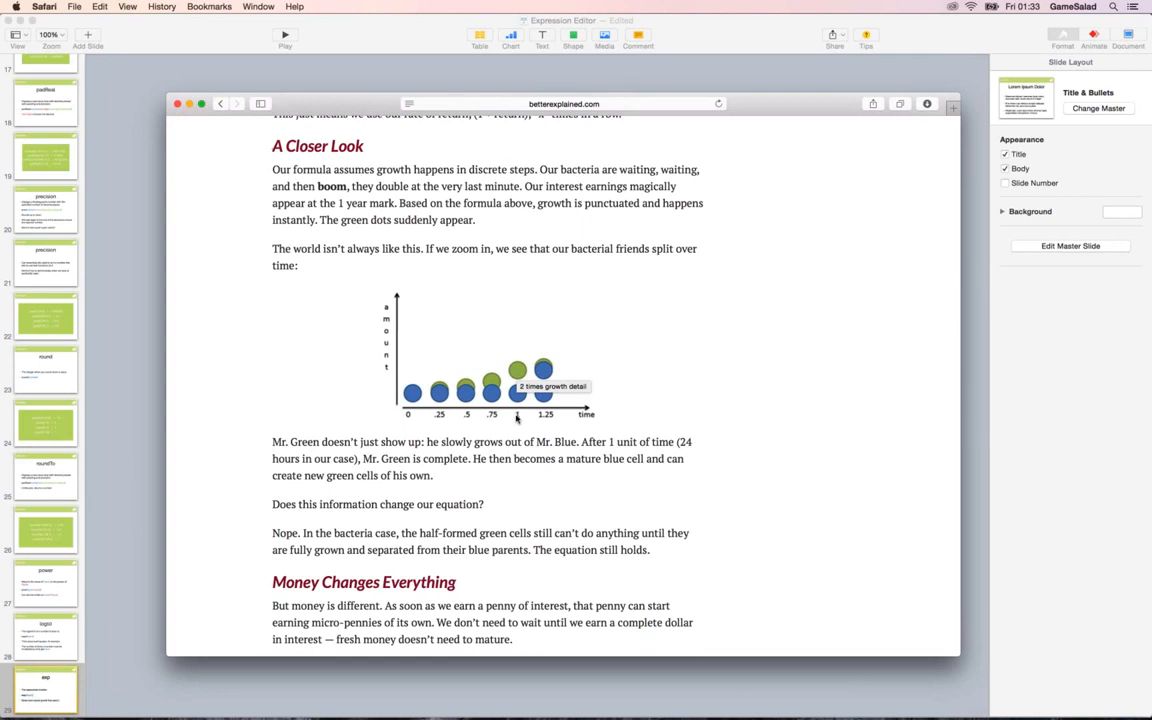
scroll(520, 421, "down", 3)
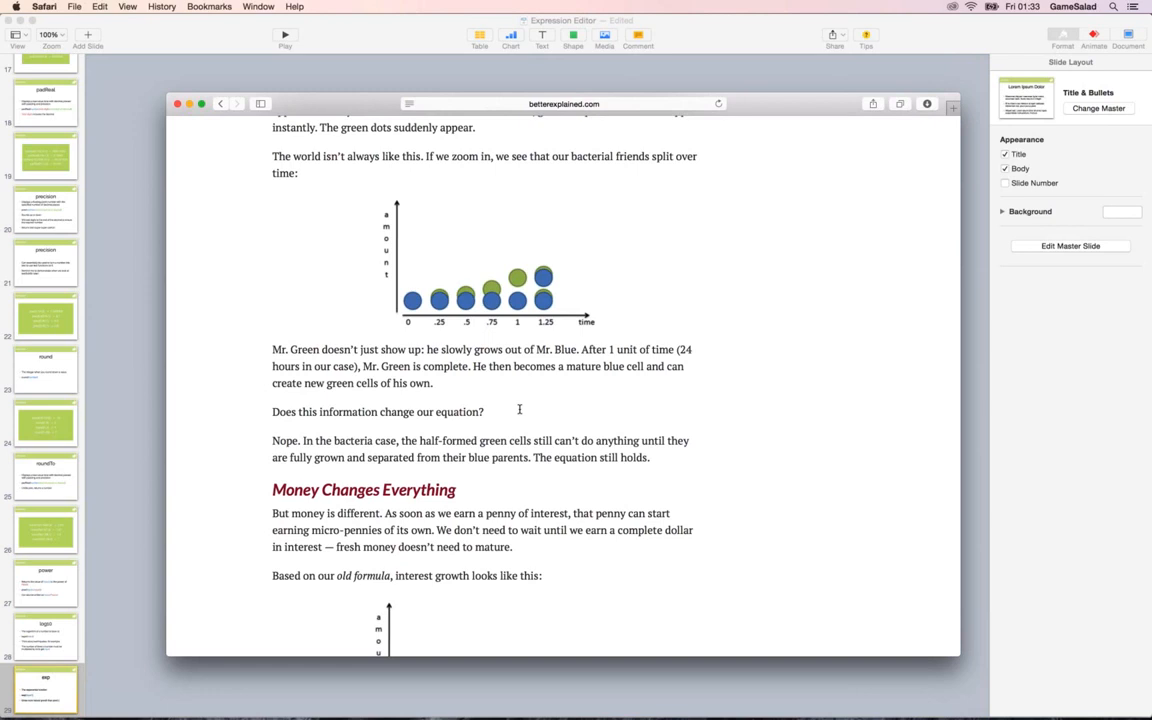
scroll(519, 409, "down", 10)
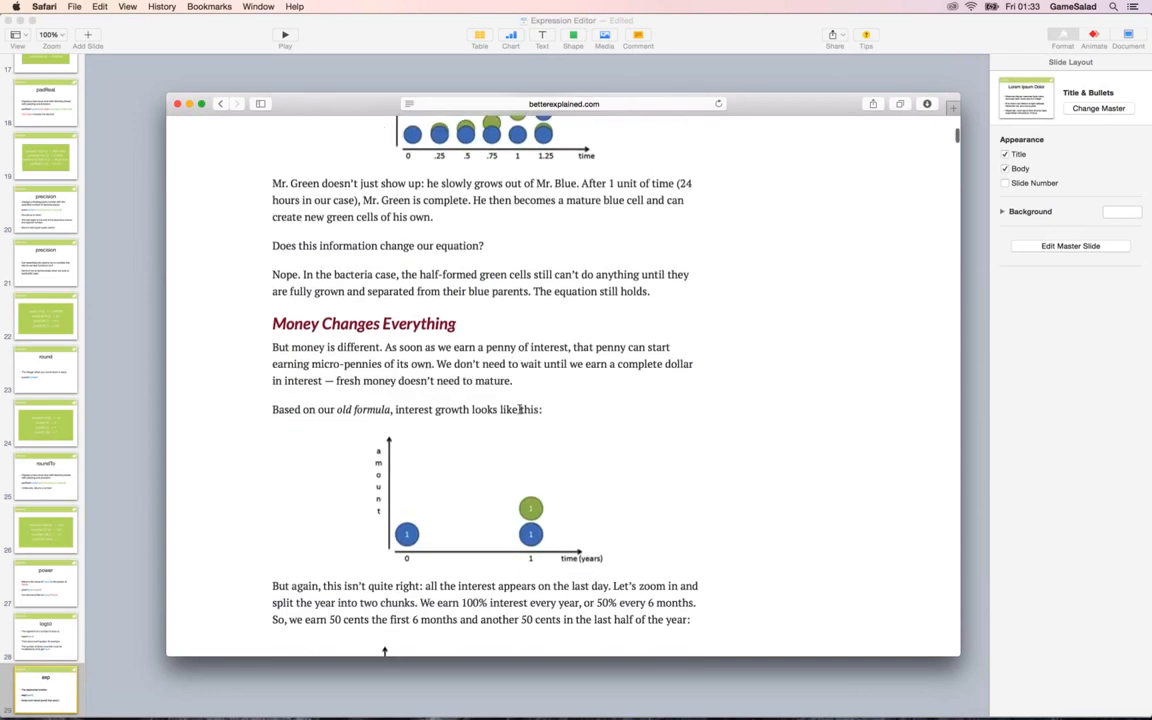
scroll(519, 409, "down", 13)
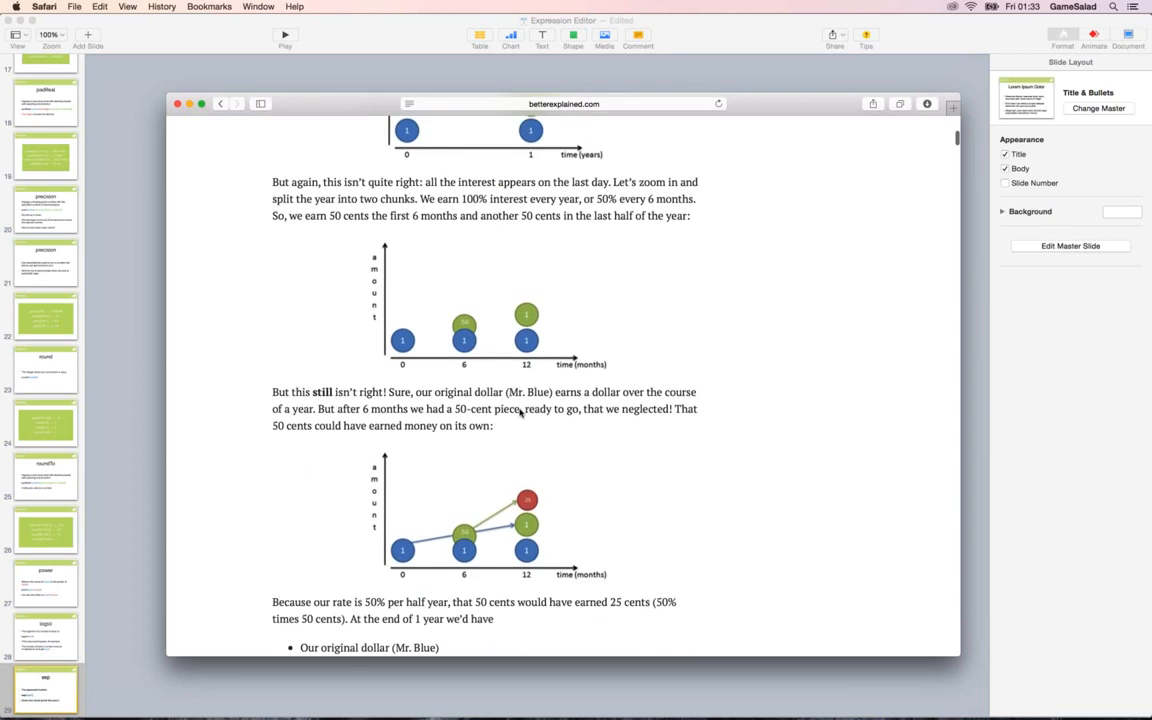
scroll(519, 409, "down", 11)
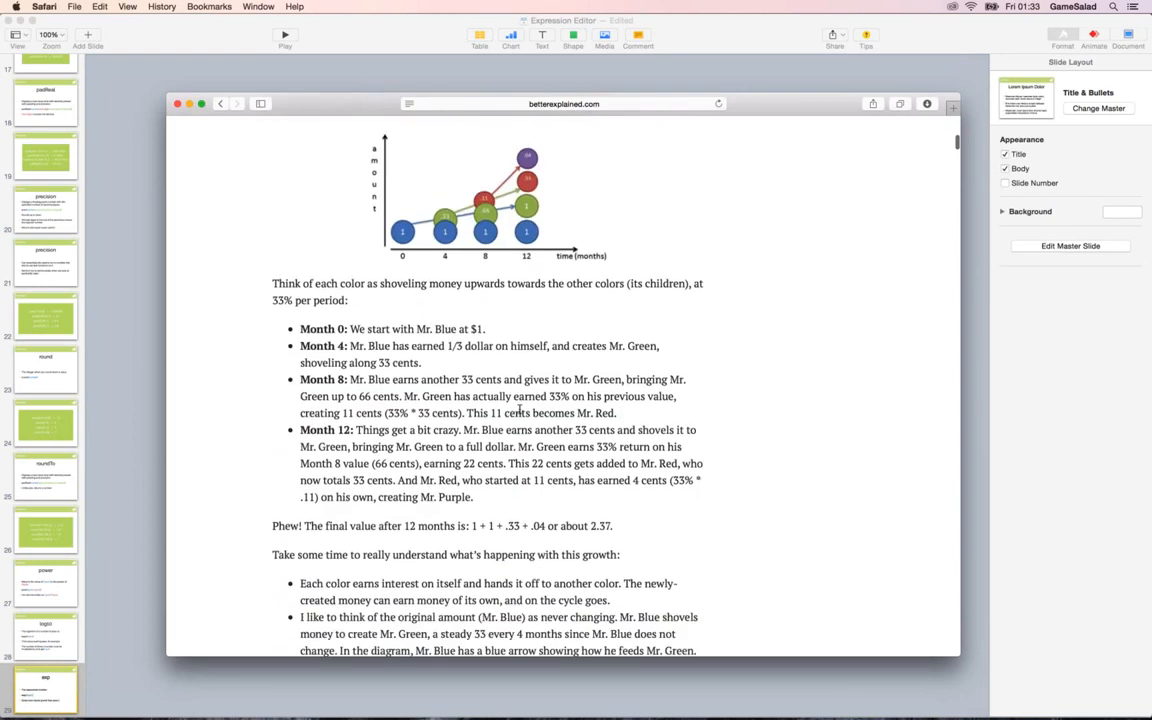
scroll(519, 478, "up", 18)
scroll(519, 409, "up", 20)
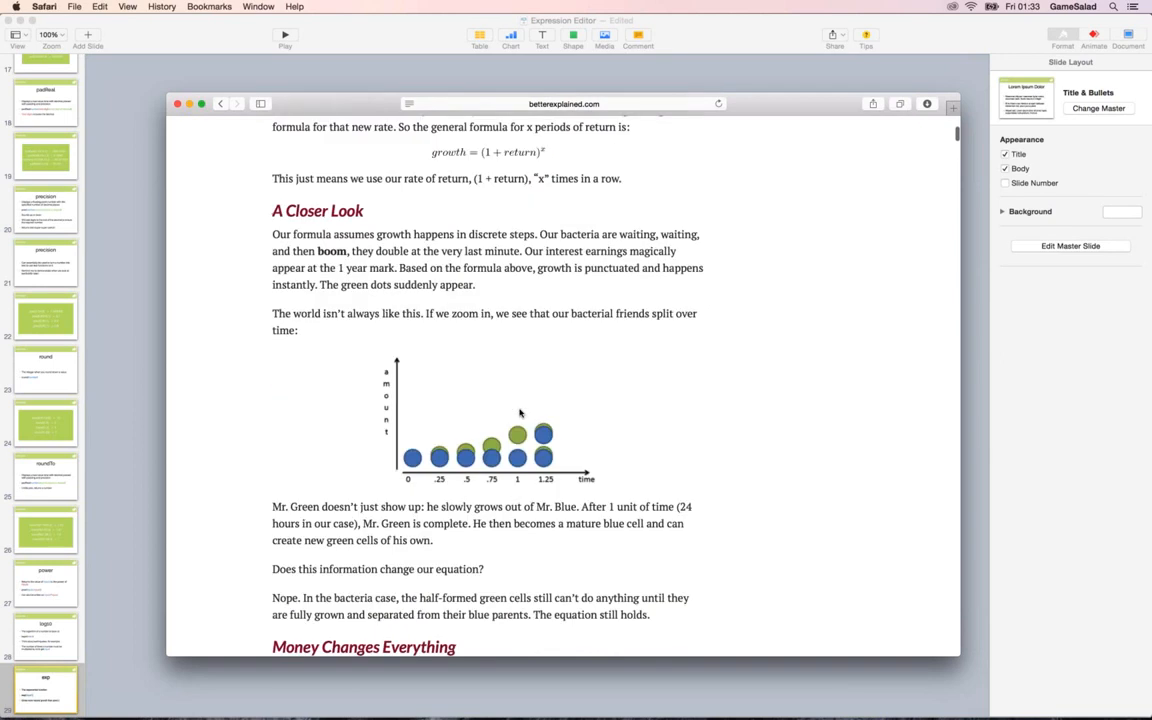
scroll(519, 412, "down", 2)
scroll(519, 412, "down", 2)
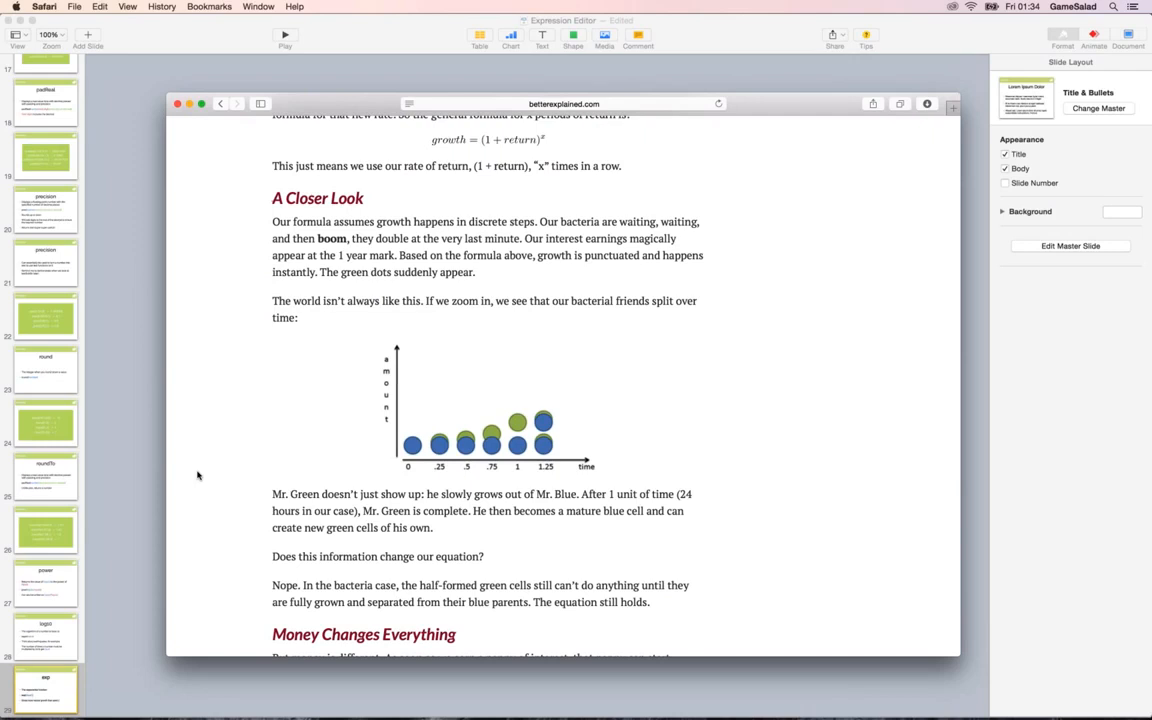
Return to Keynote, play the presentation from the exp slide, advance to the exp links slide, and exit the slideshow.
left_click(143, 395)
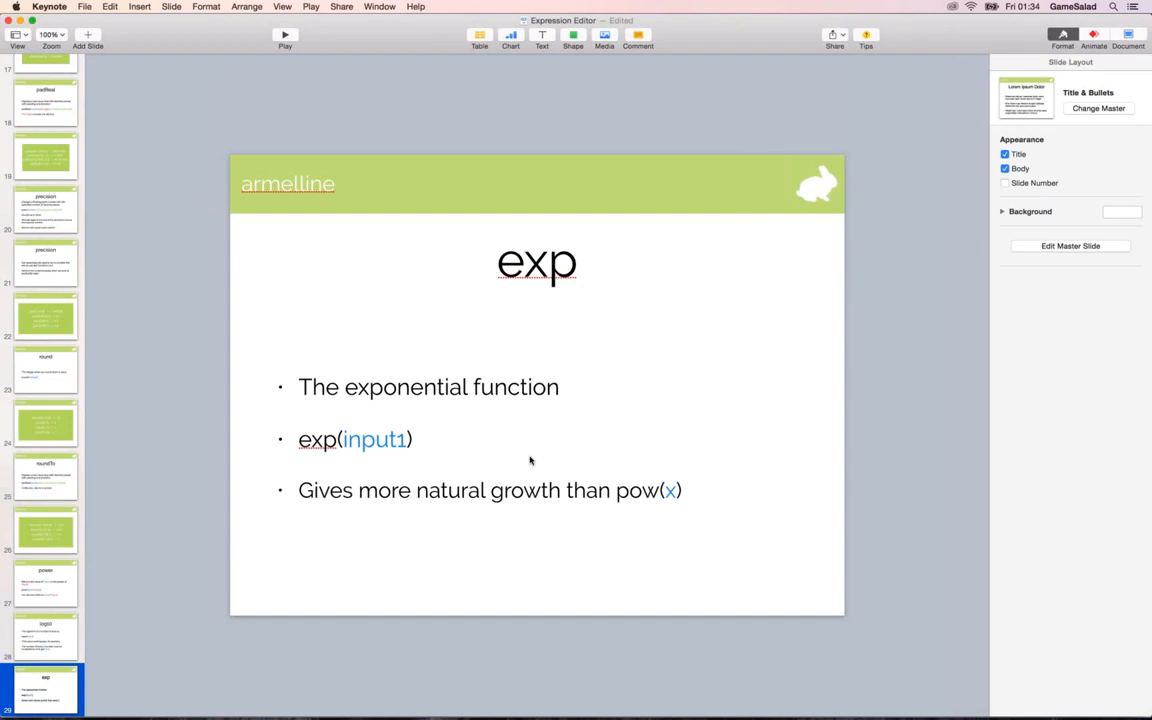
left_click(284, 37)
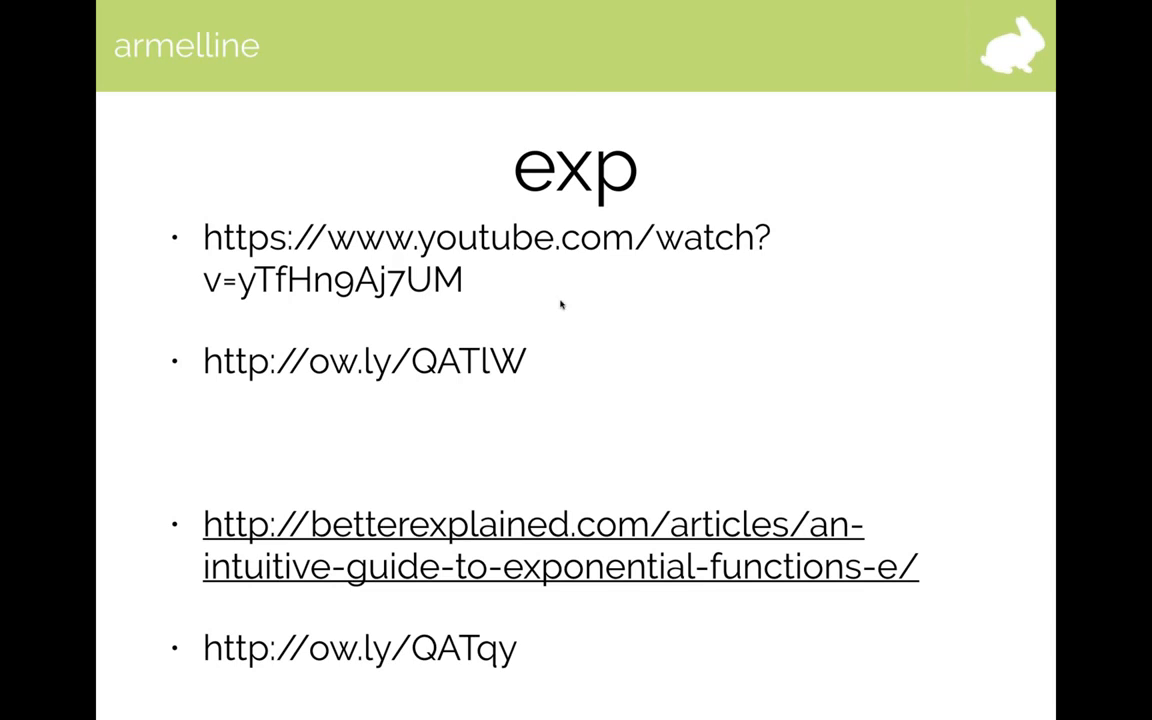
left_click(557, 376)
key("Left")
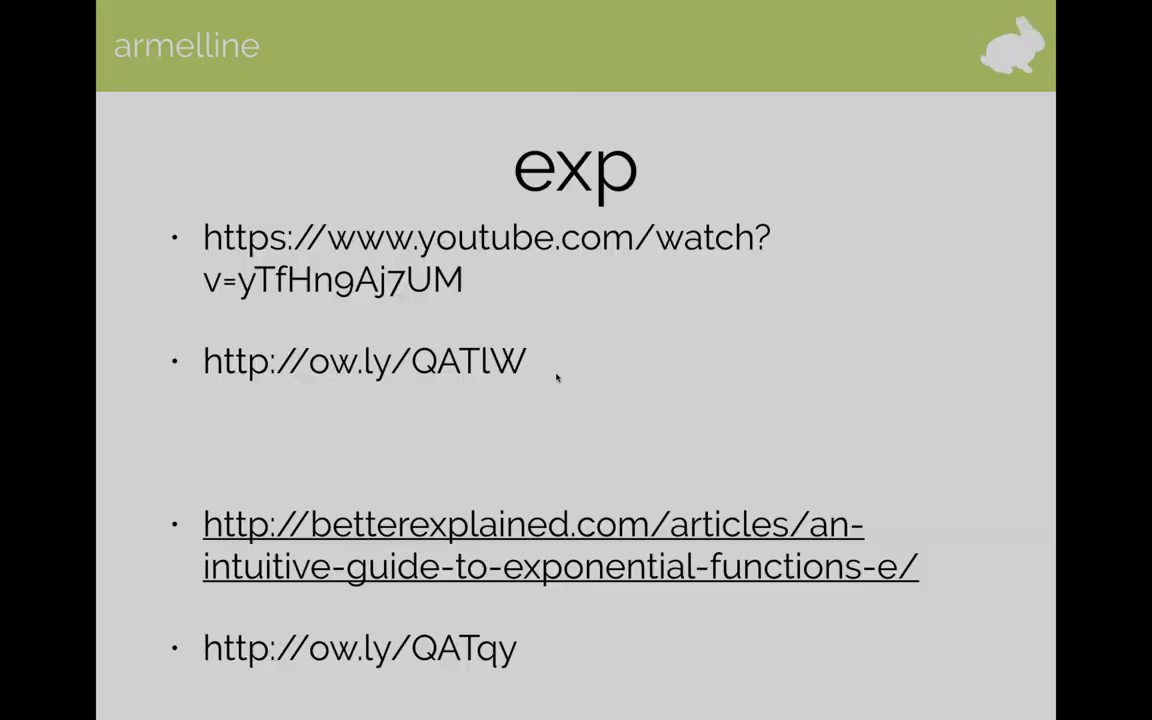
key("Escape")
Switch to GameSalad, change the first Display Text's expression to exp(self.Number), and turn off the log10(pow) Display Text.
mouse_move(540, 708)
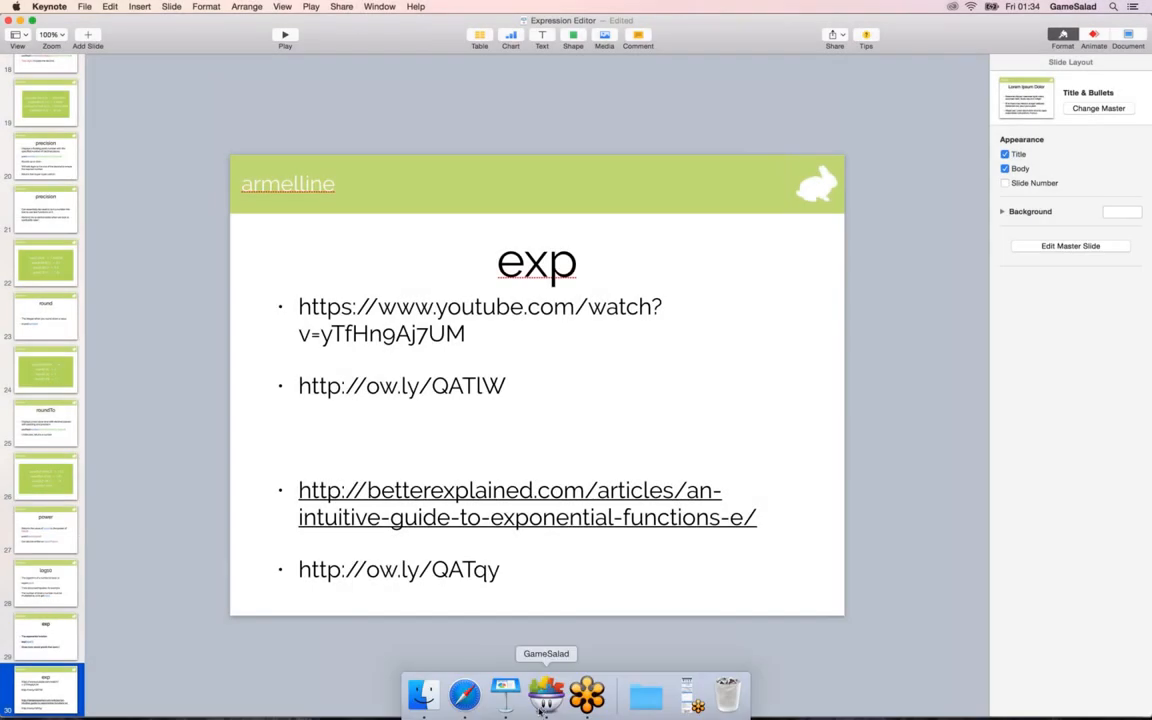
left_click(546, 694)
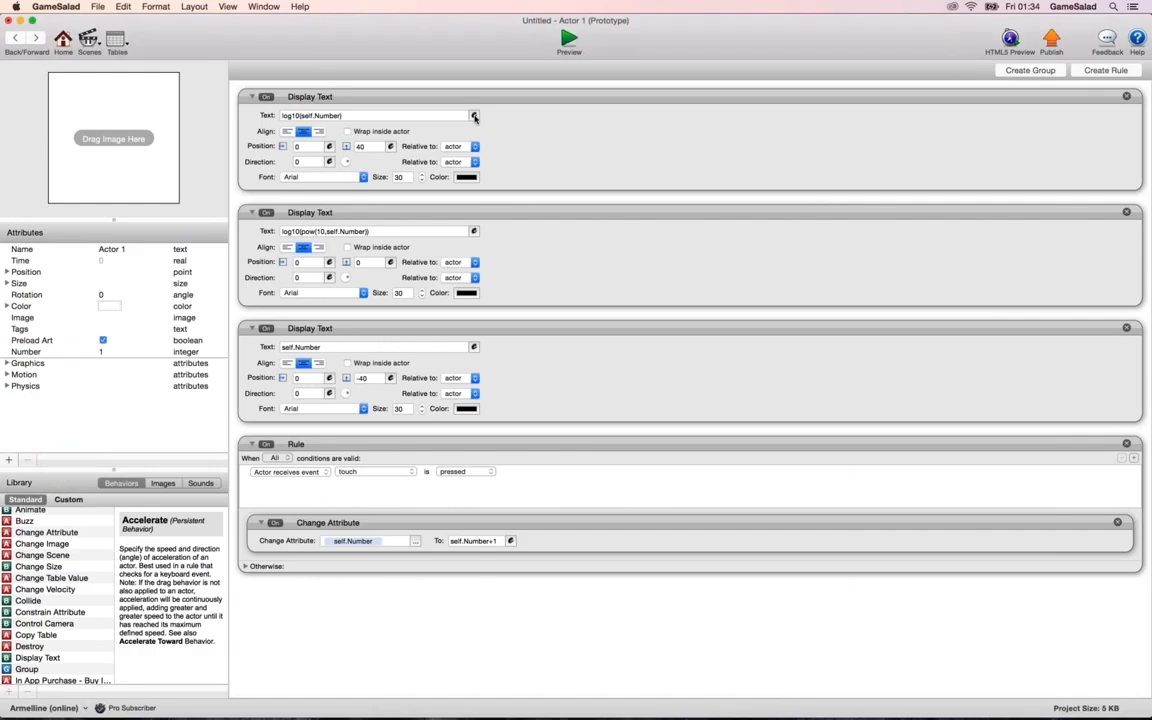
left_click(474, 116)
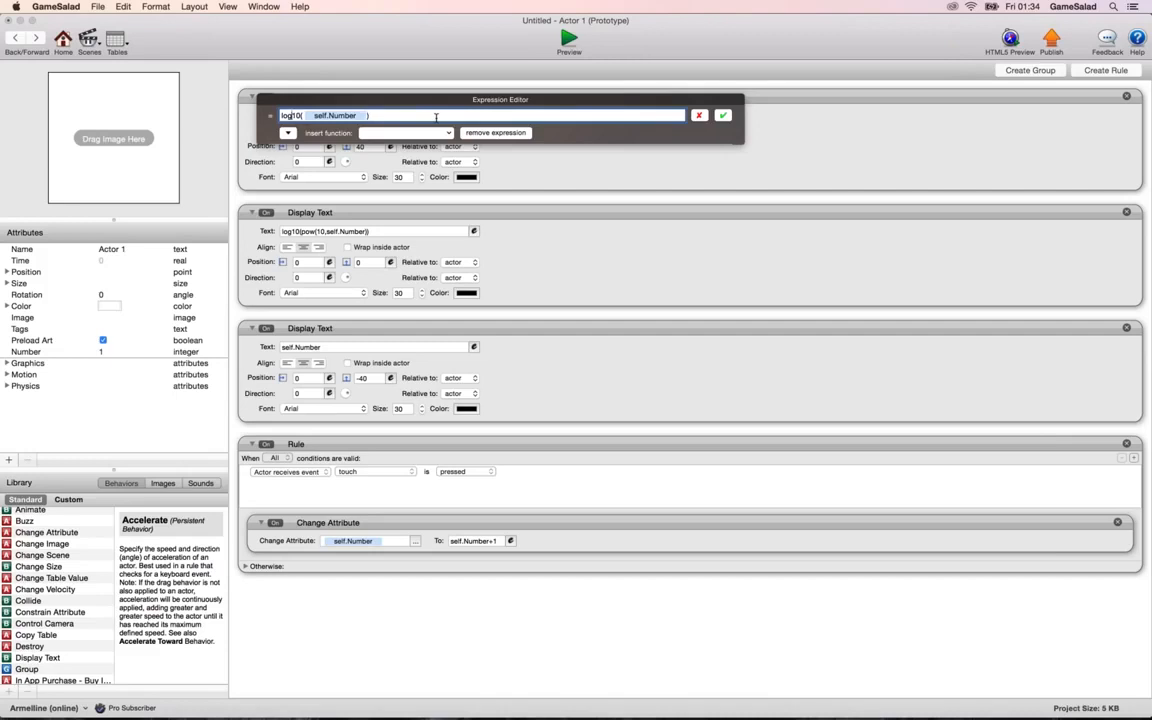
key("BackSpace")
key("BackSpace")
key("BackSpace")
key("BackSpace")
key("BackSpace")
type("exp")
left_click(722, 115)
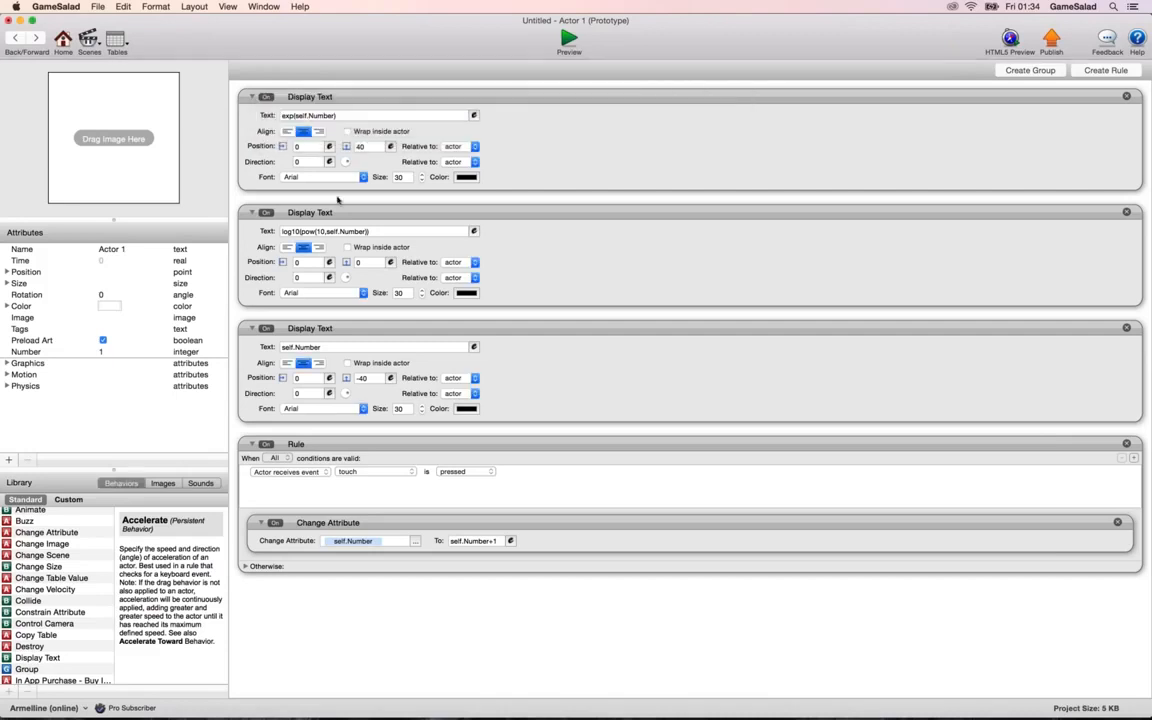
left_click(266, 212)
Preview the exp display, touch the actor repeatedly until self.Number reaches 12, and return to the Actor 1 editor.
left_click(568, 40)
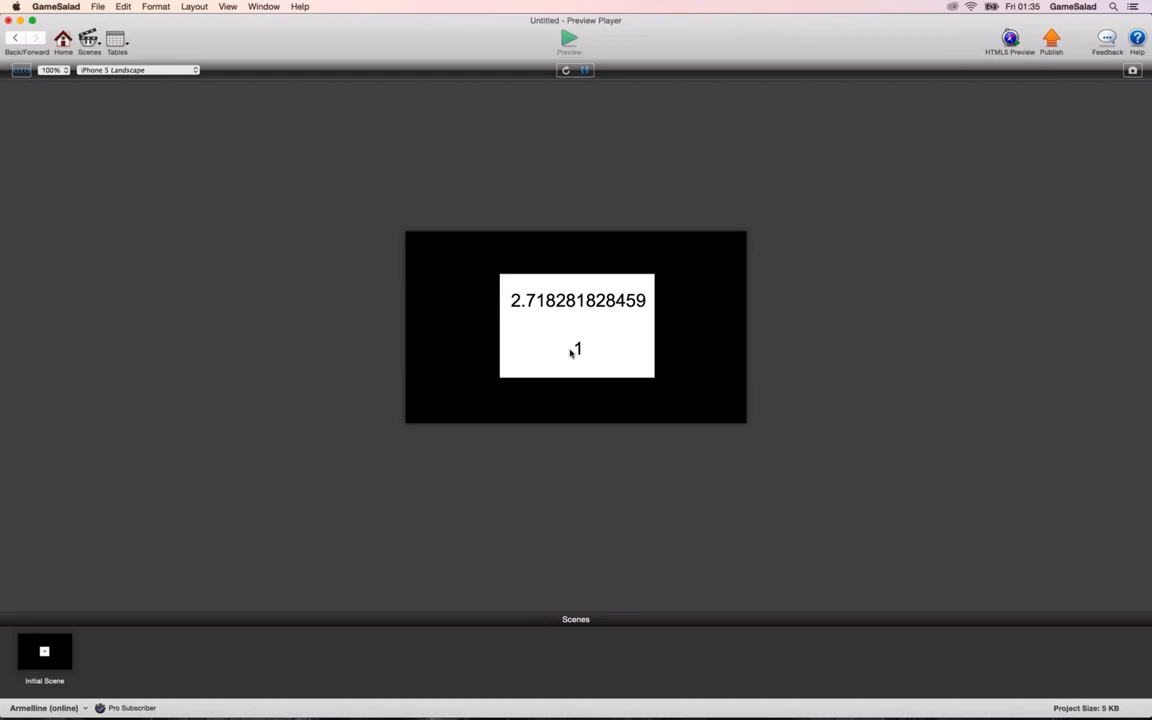
left_click(573, 351)
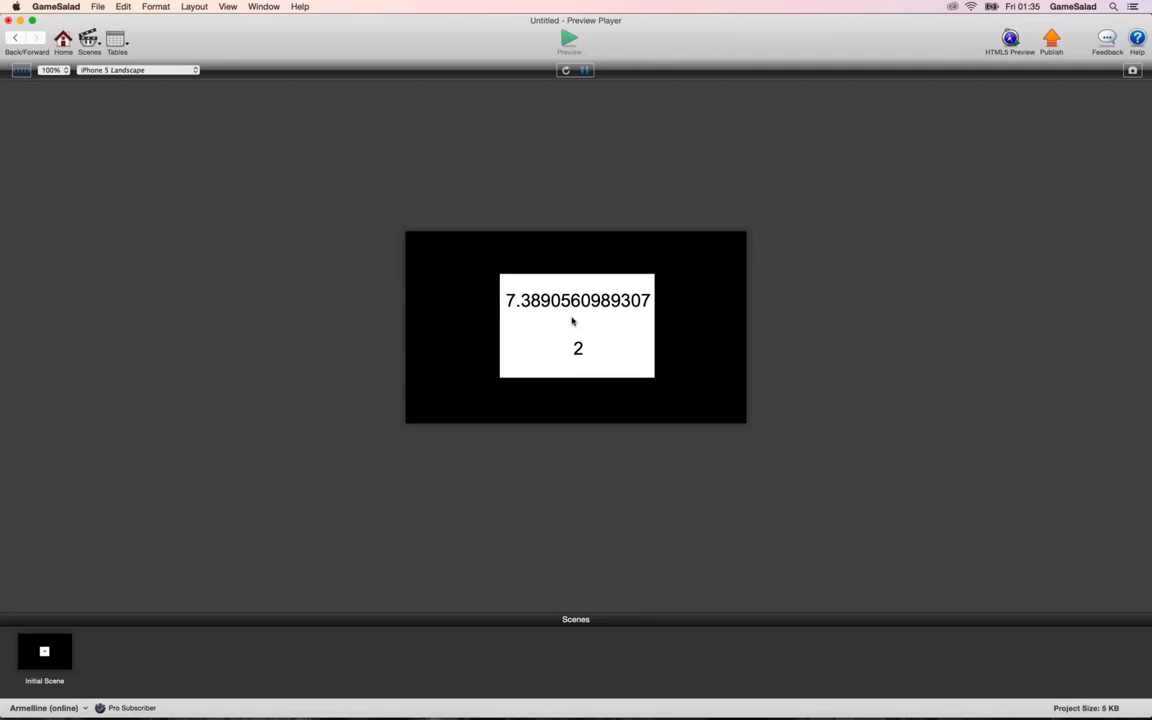
left_click(584, 322)
left_click(585, 323)
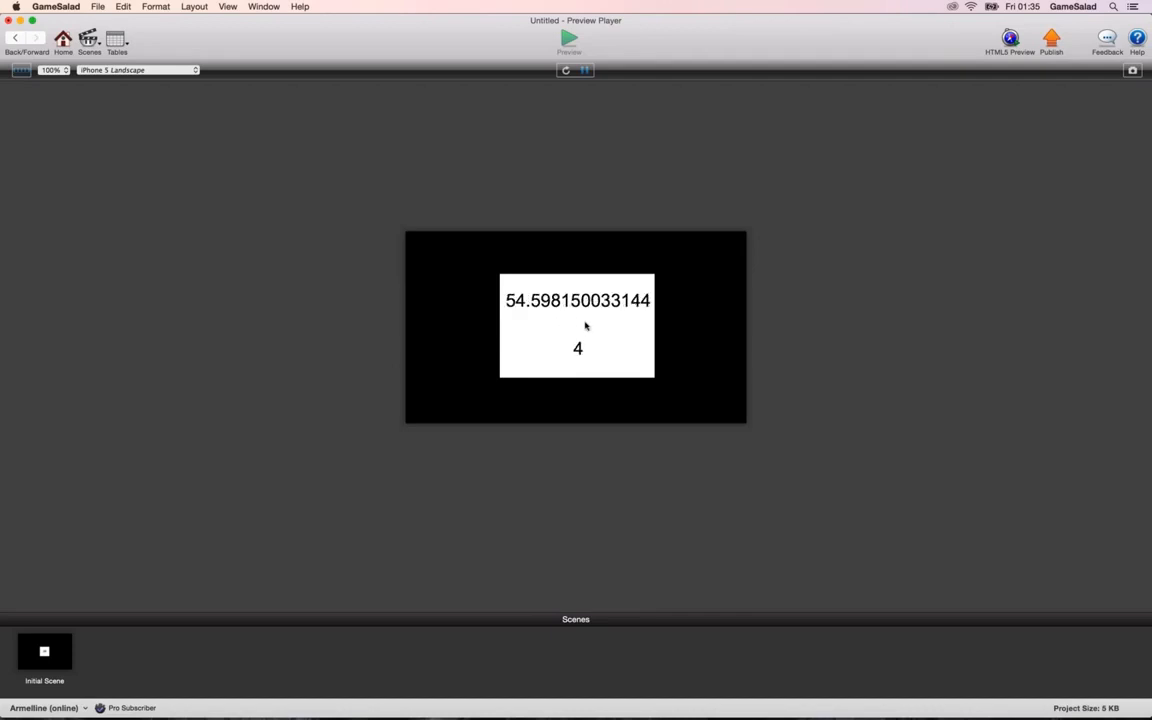
left_click(585, 322)
left_click(585, 325)
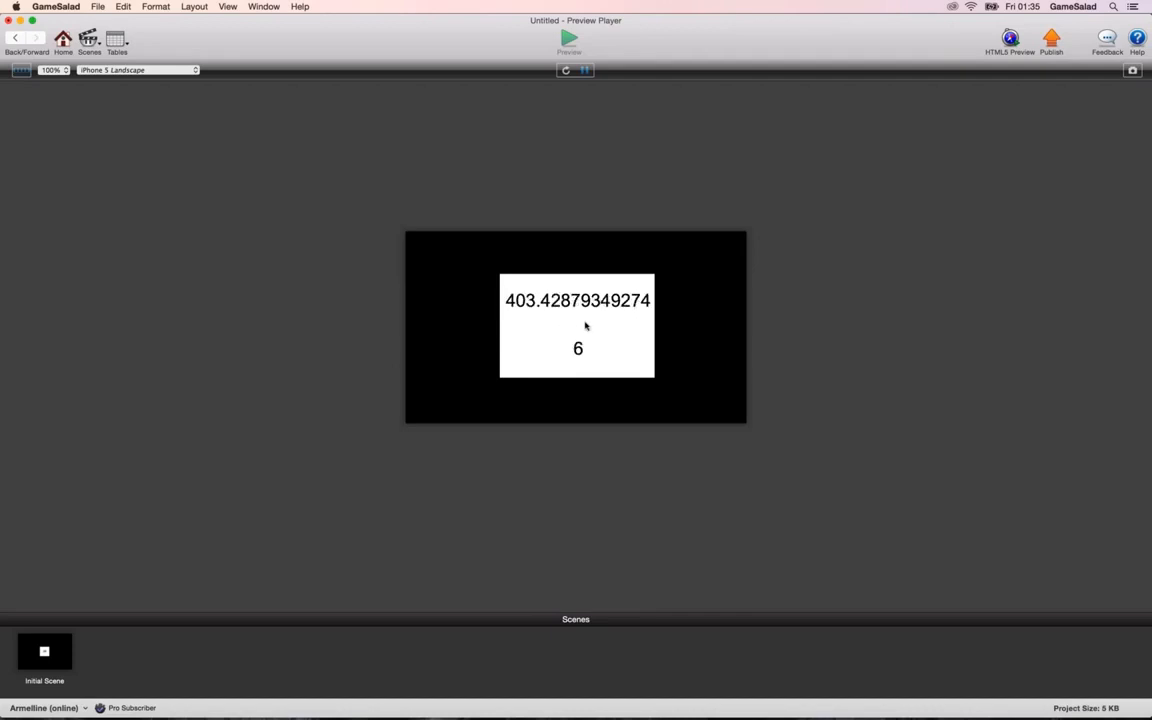
left_click(585, 325)
left_click(585, 325)
left_click(586, 326)
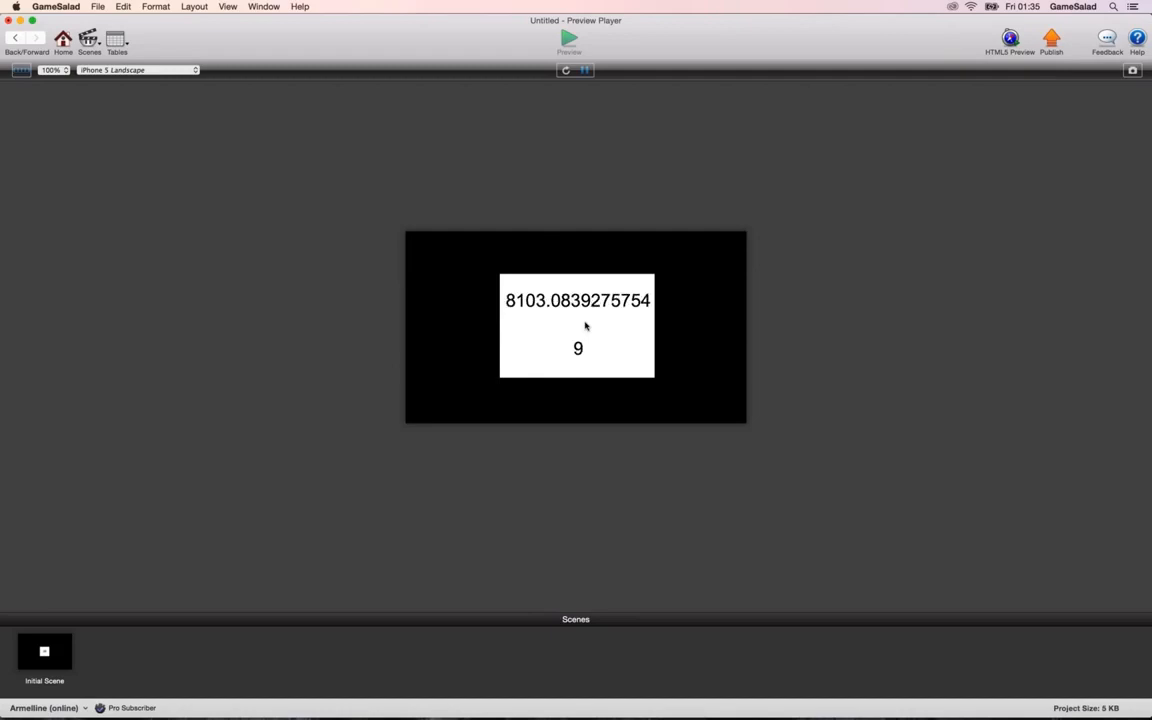
left_click(586, 326)
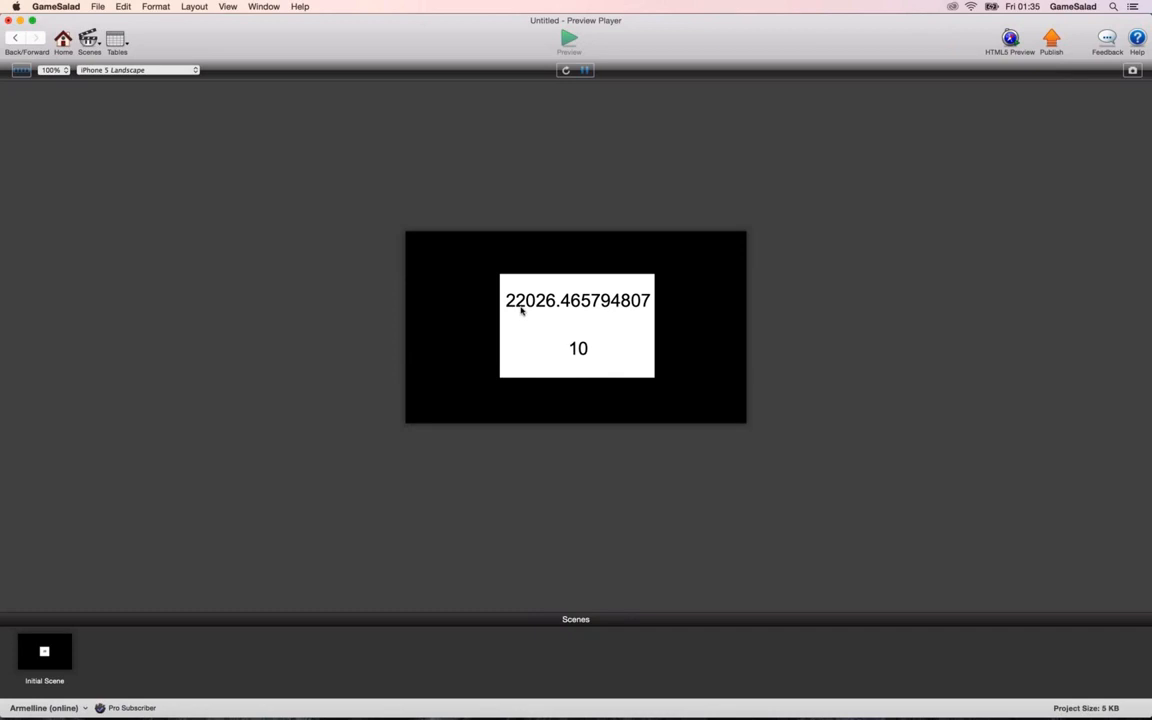
left_click(596, 337)
left_click(594, 338)
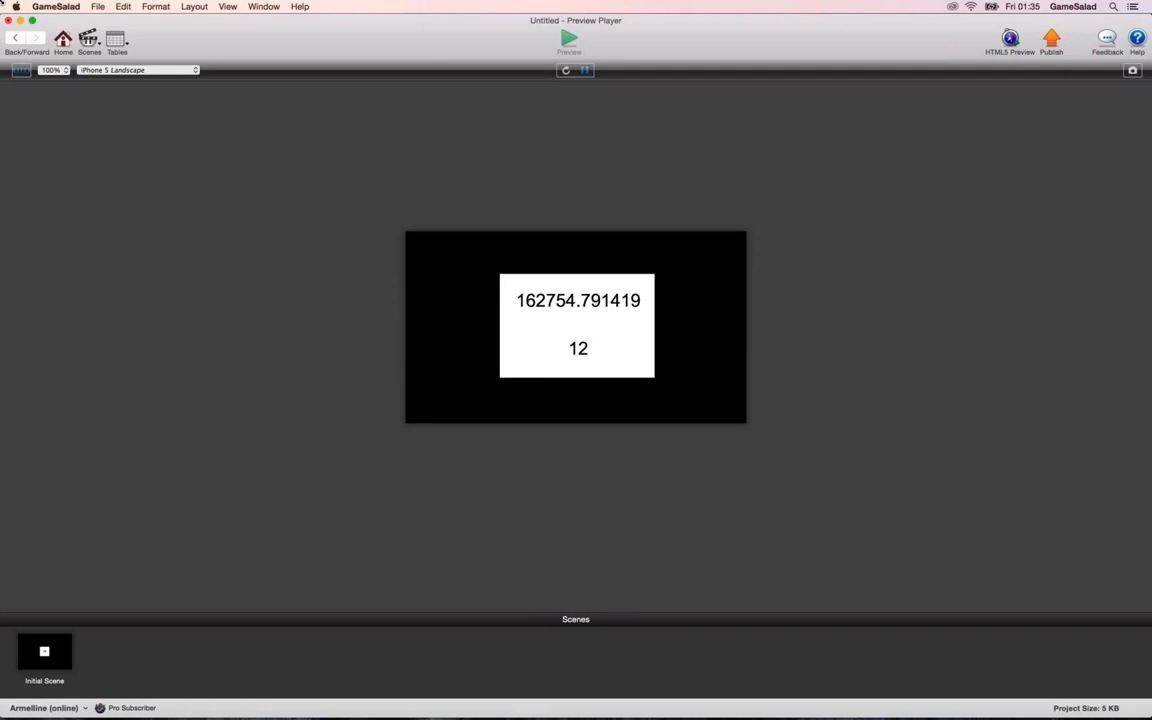
left_click(15, 37)
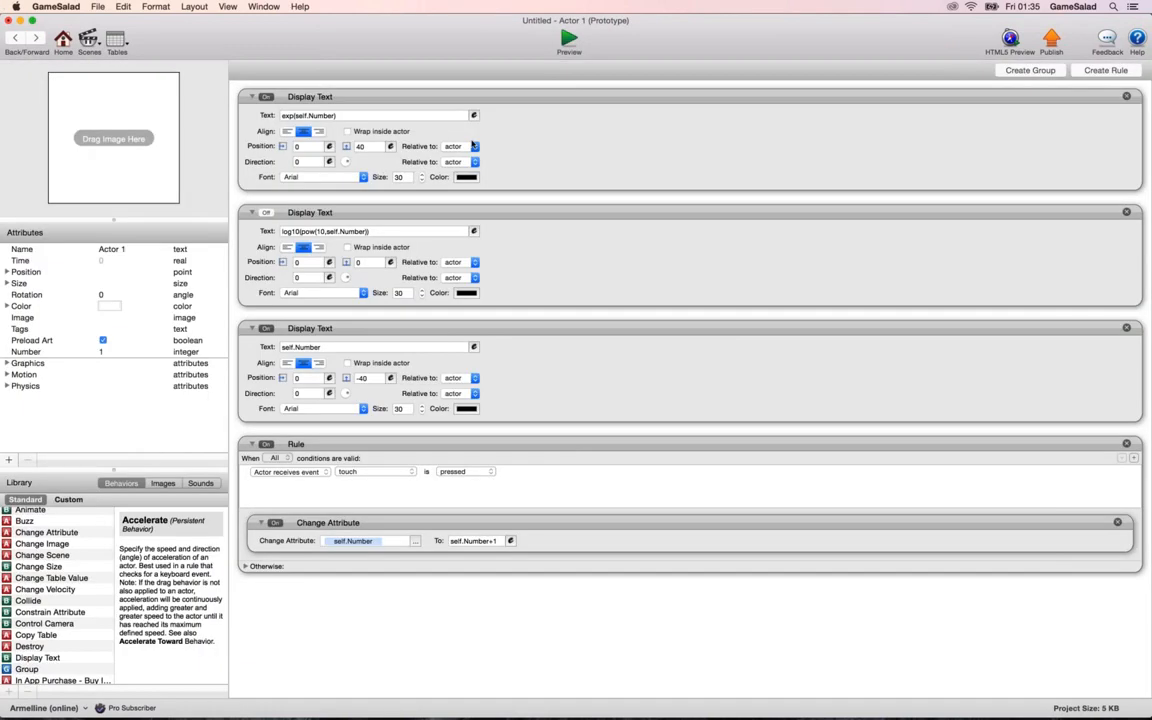
Switch to the BetterExplained article in Safari, find Example 1: Growing crystals, and highlight the 300kg starting amount and the 6.6 million kg result.
key("super+Tab")
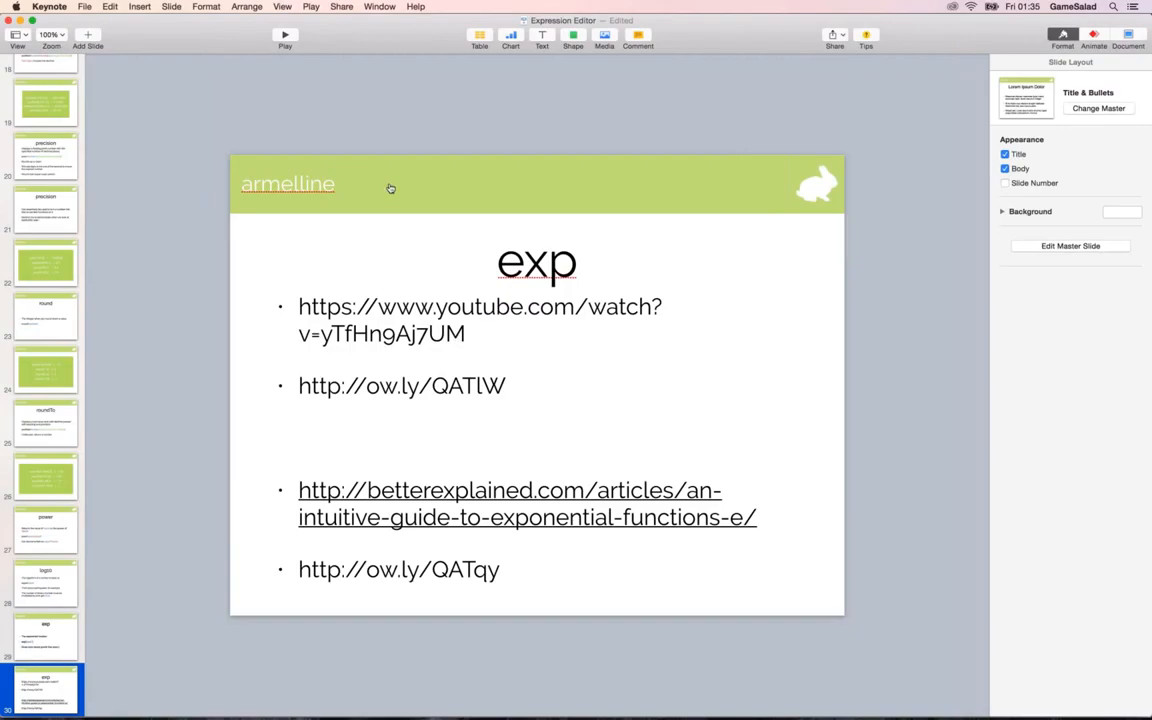
key("super+Tab")
key("super+Tab")
scroll(389, 195, "down", 15)
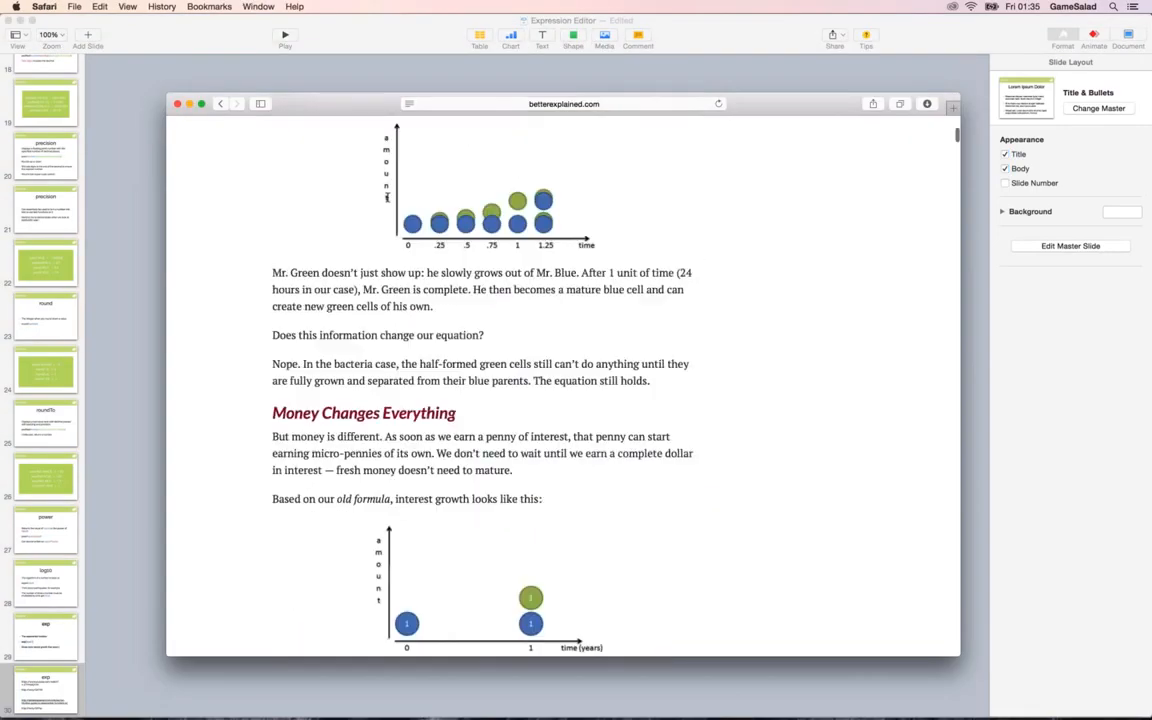
scroll(389, 201, "down", 15)
scroll(389, 201, "up", 10)
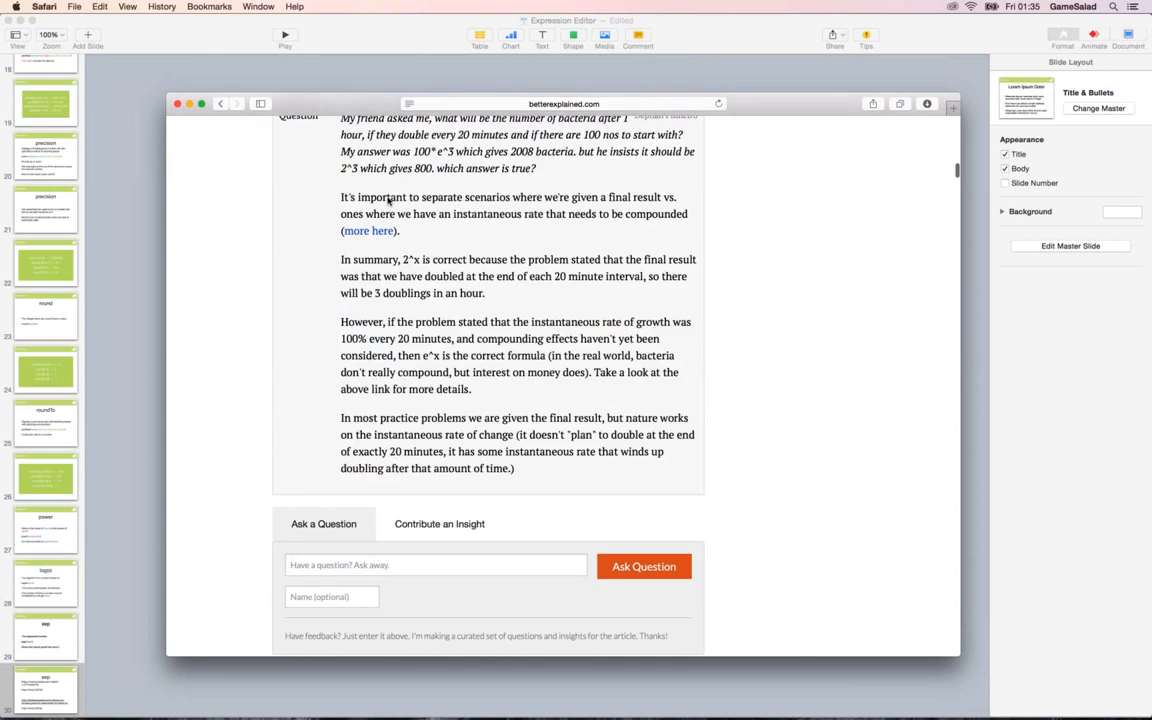
scroll(388, 201, "up", 8)
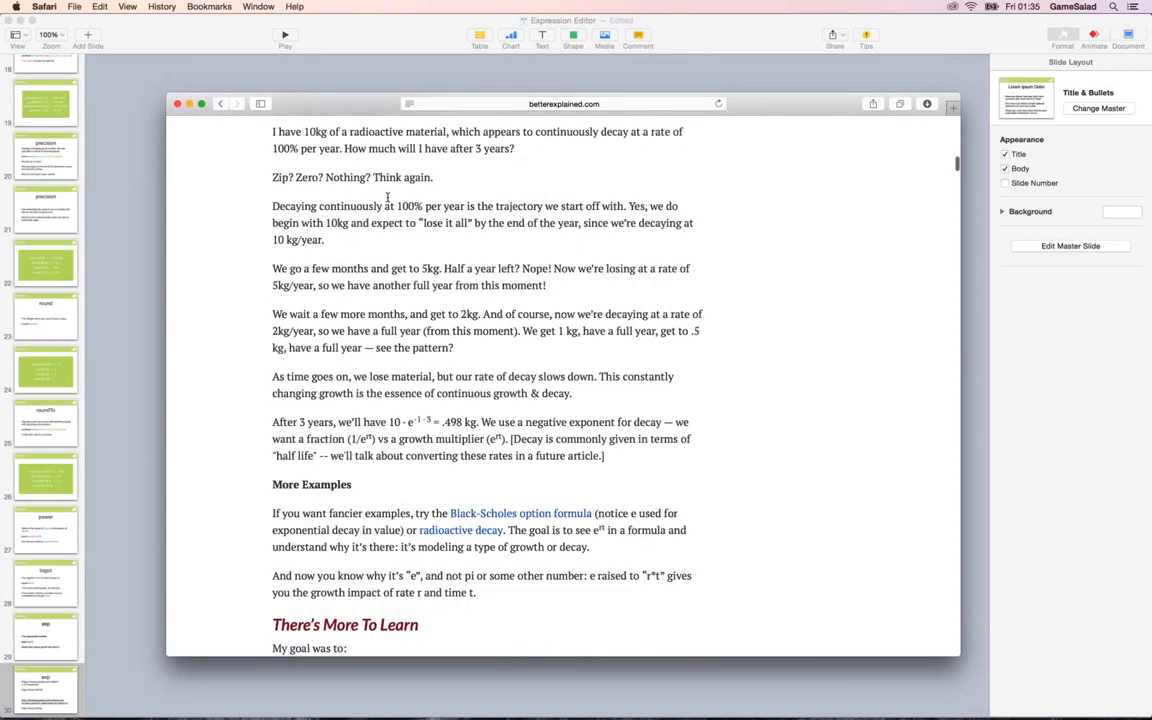
scroll(388, 201, "up", 2)
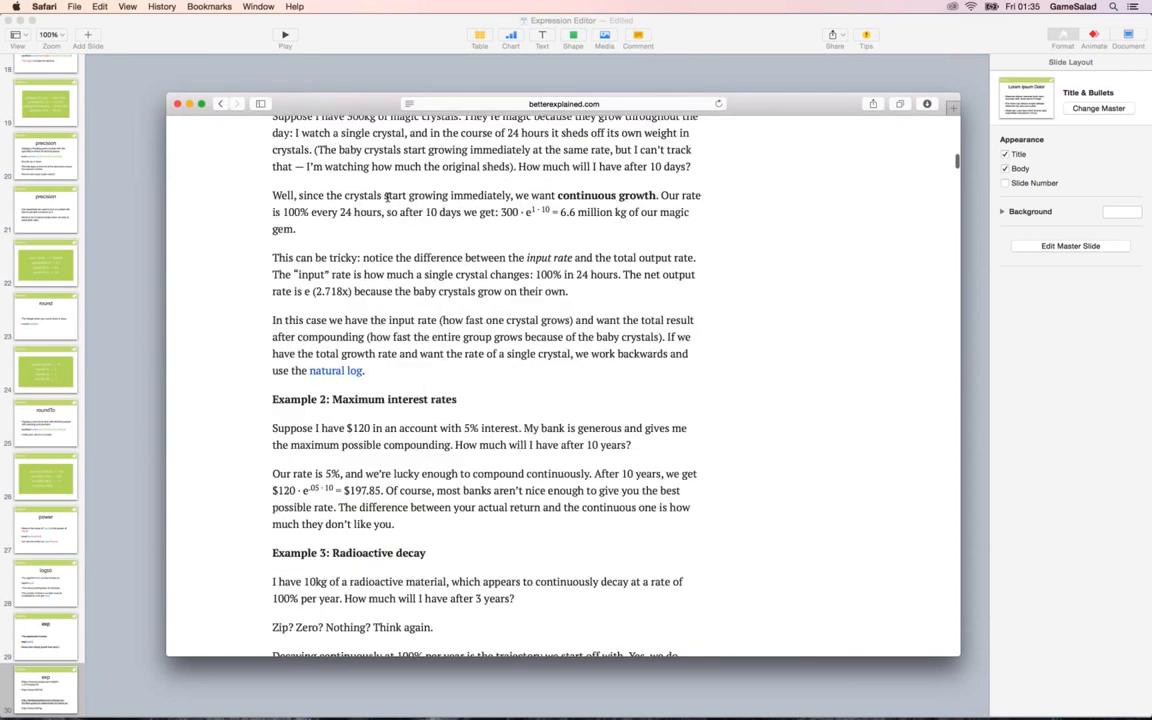
scroll(387, 197, "up", 3)
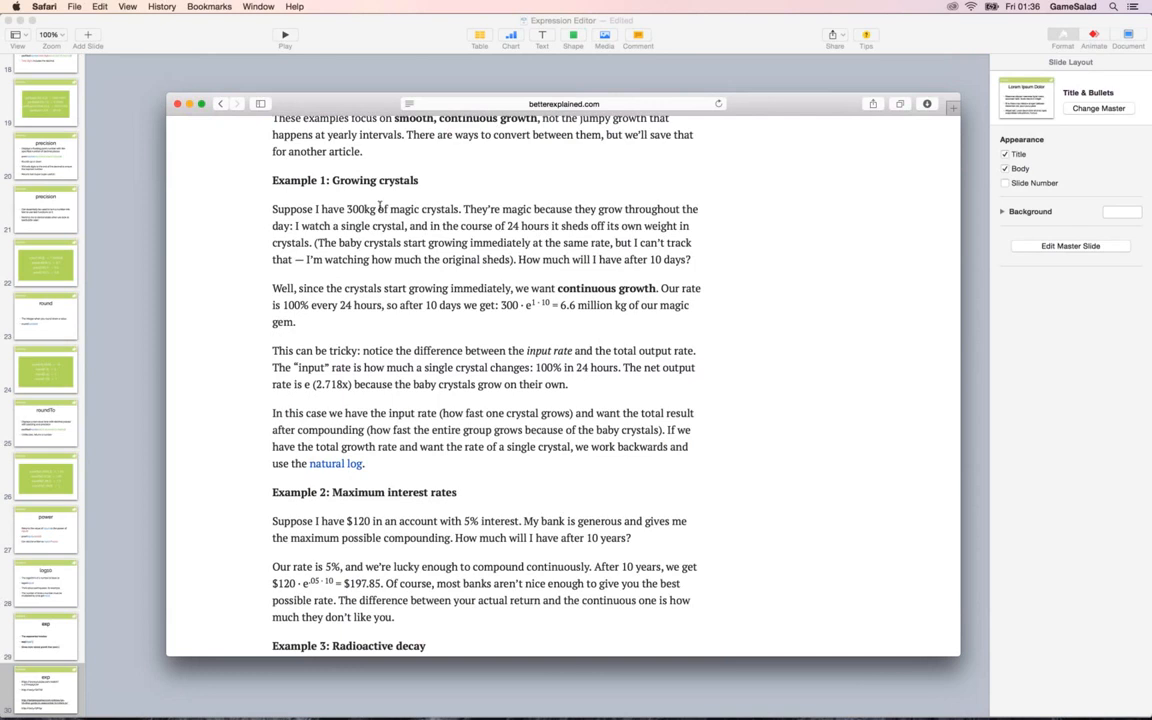
double_click(347, 209)
left_click_drag(627, 305, 561, 305)
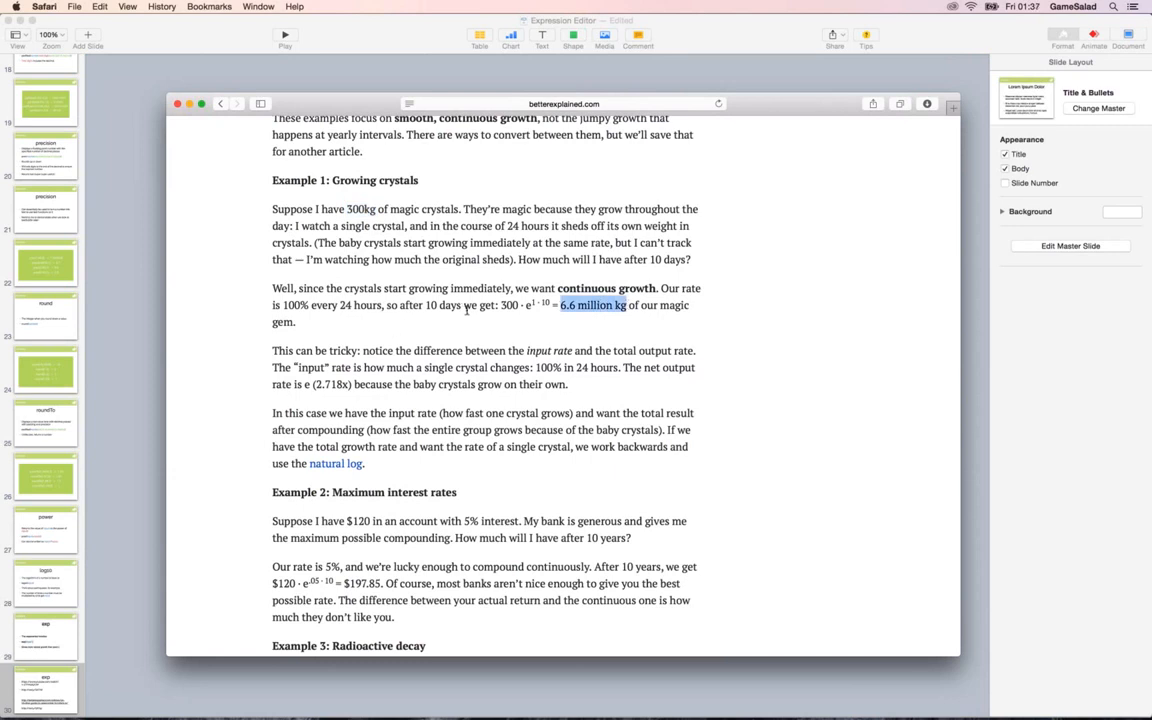
Switch to GameSalad and change the first Display Text's expression to 300*exp(self.Number).
key("super+Tab")
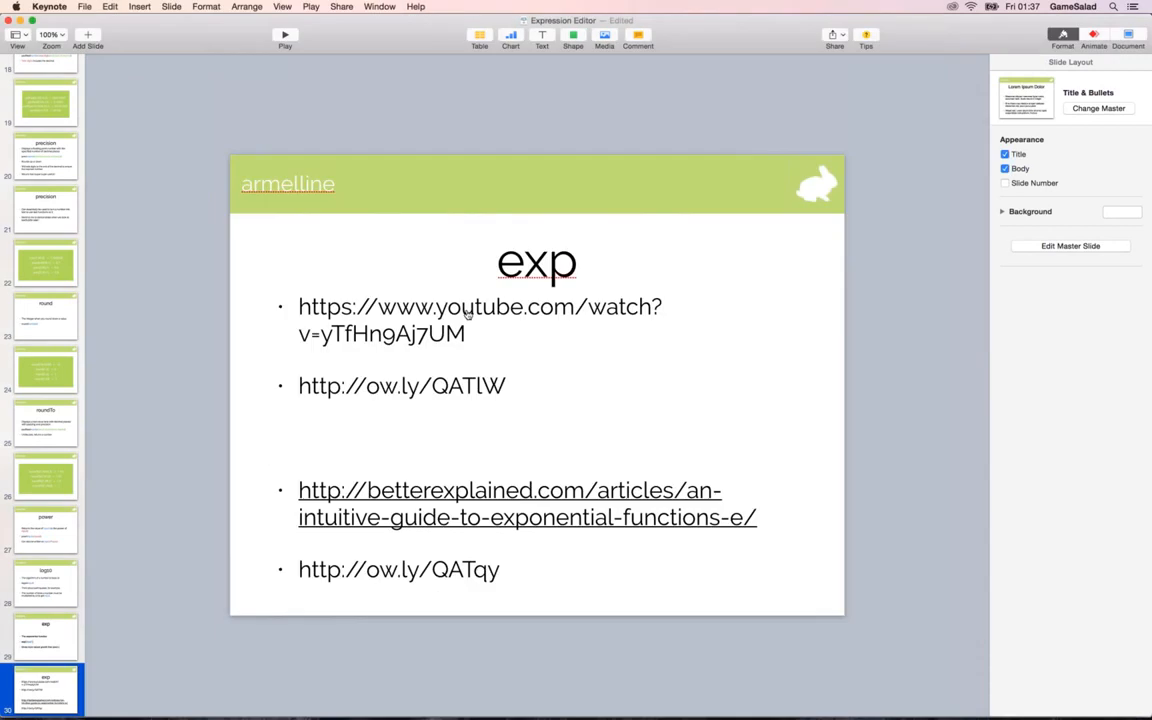
key("super+Tab")
key("super+Tab")
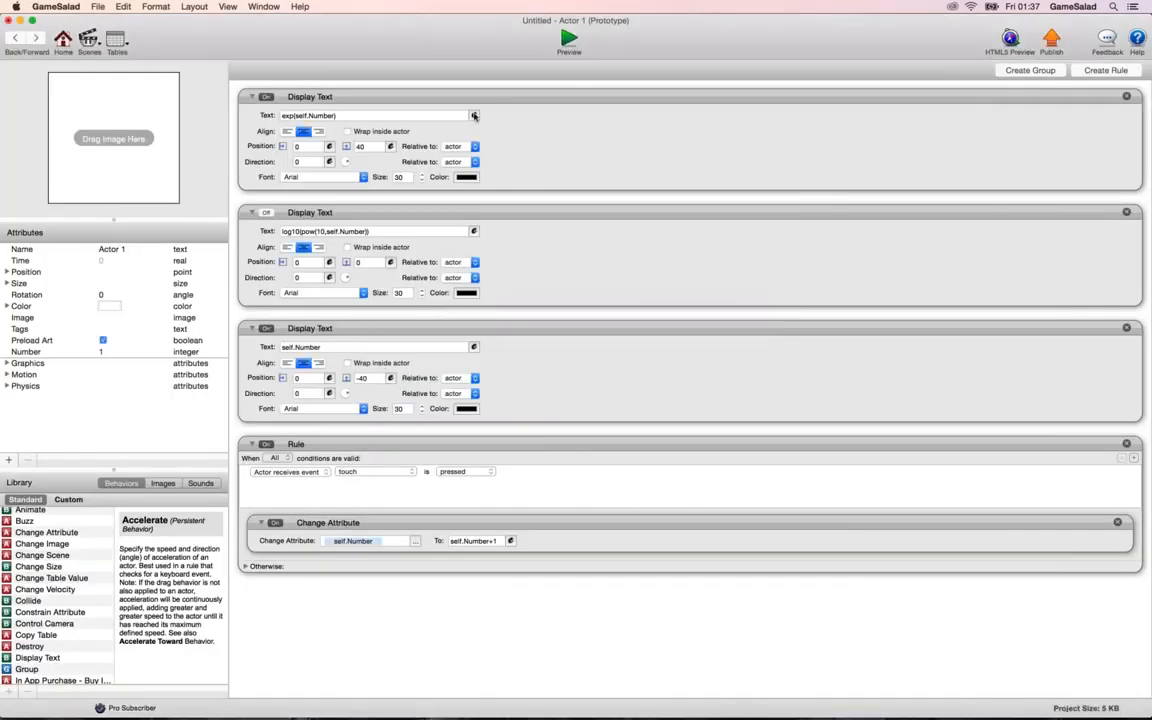
left_click(474, 115)
type("300*")
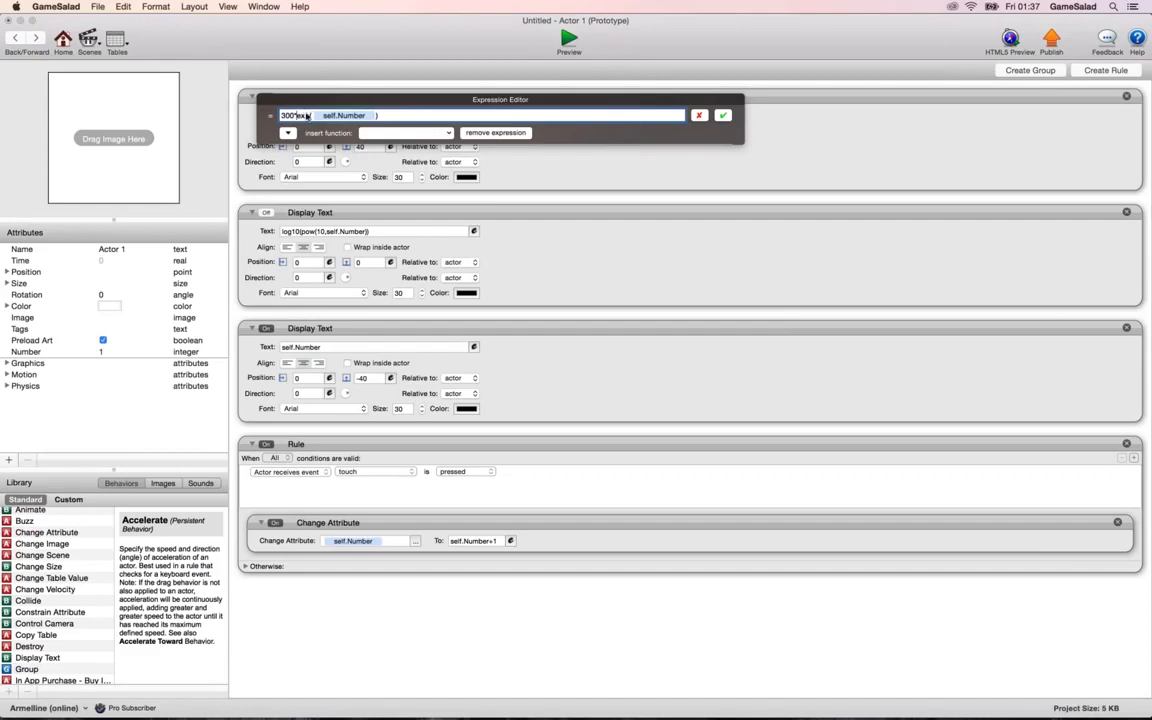
left_click(722, 116)
Preview the 300*exp display up to a self.Number of 10 and return to the Actor 1 editor.
left_click(568, 40)
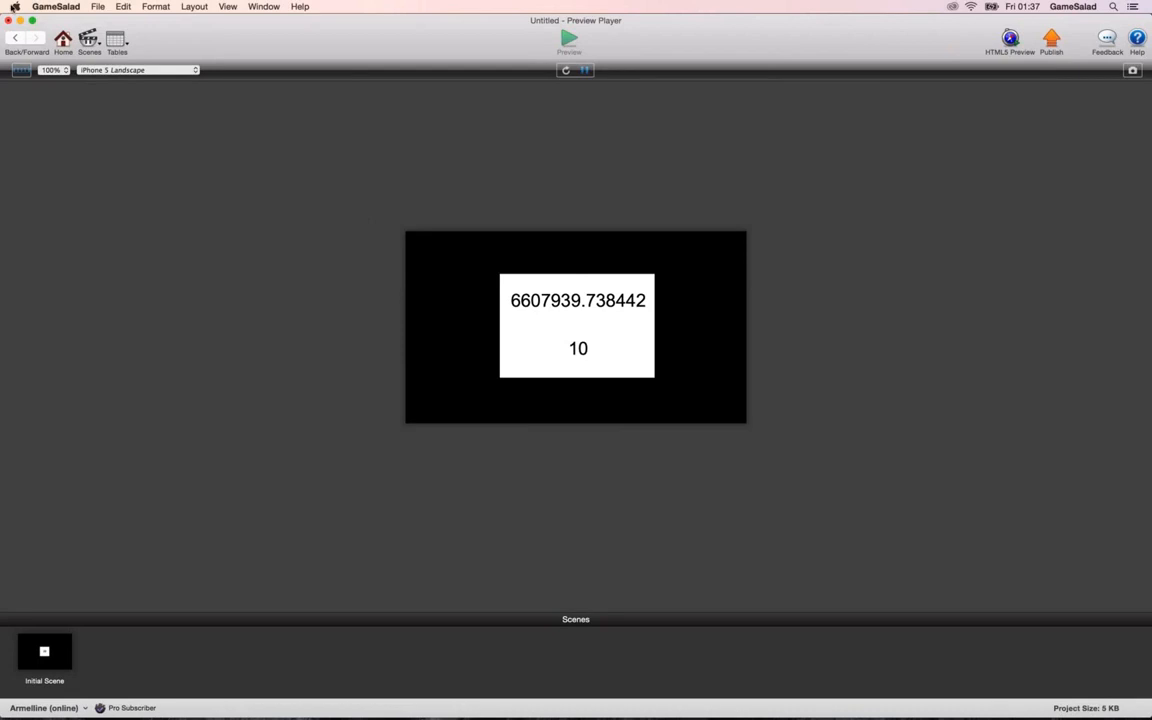
left_click(15, 38)
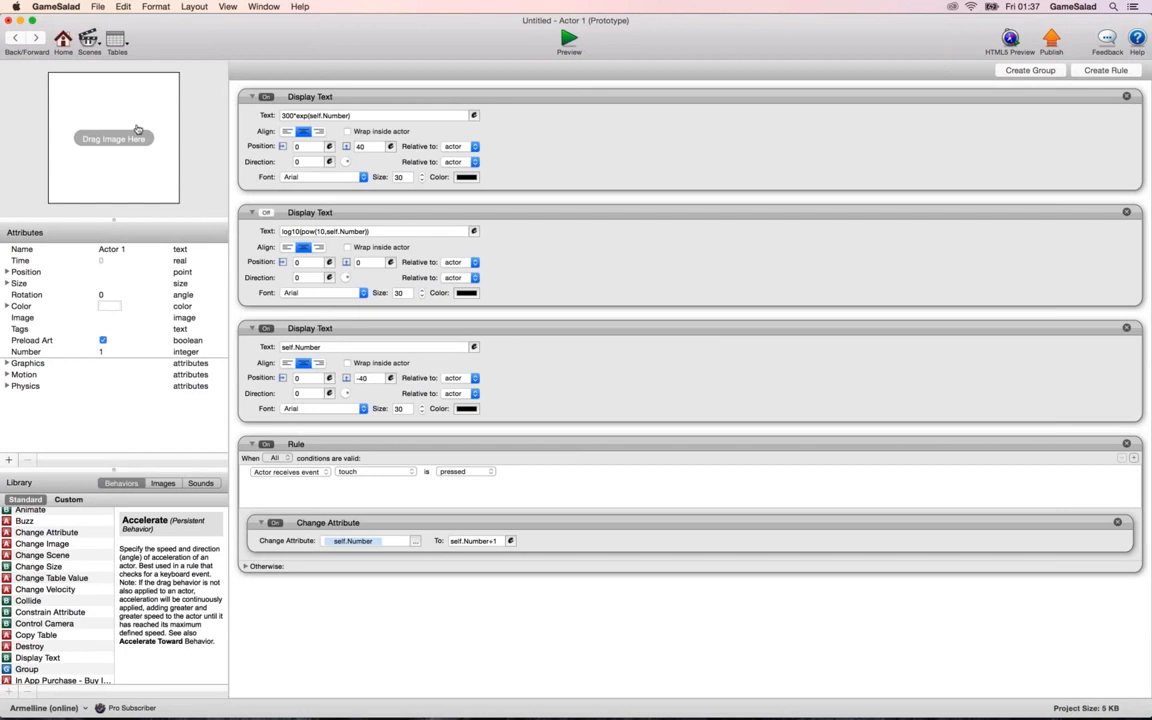
Switch to Keynote and play the presentation from the exp links slide.
key("super+Tab")
left_click(283, 40)
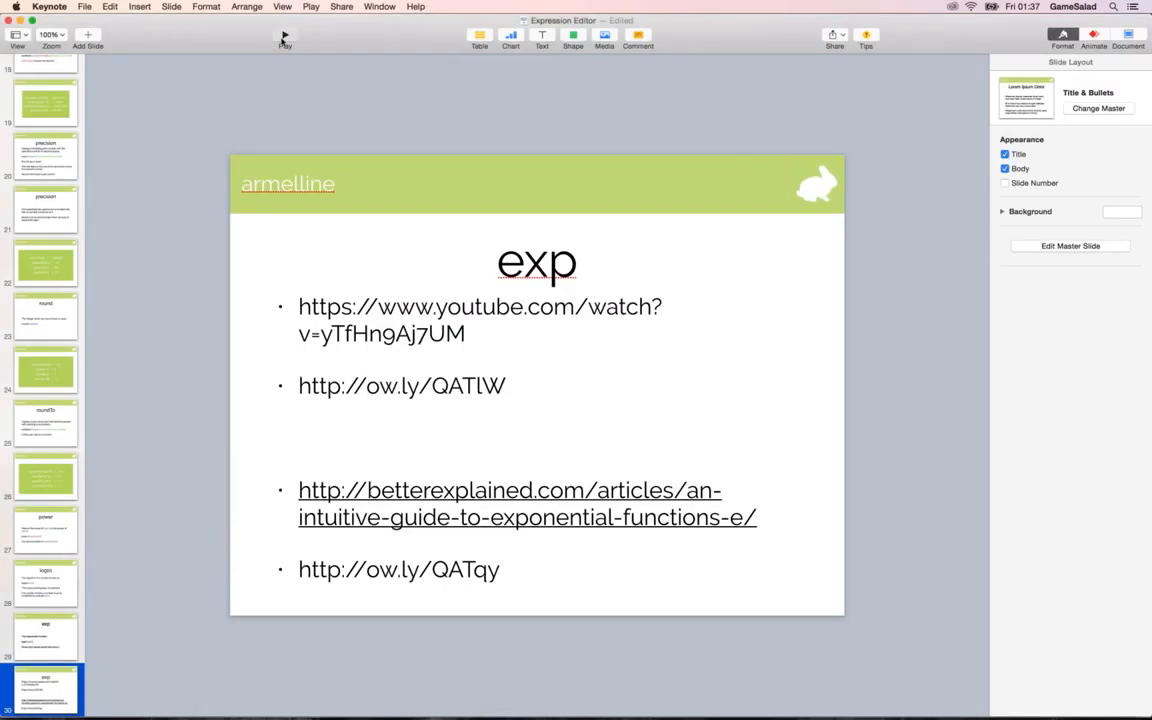
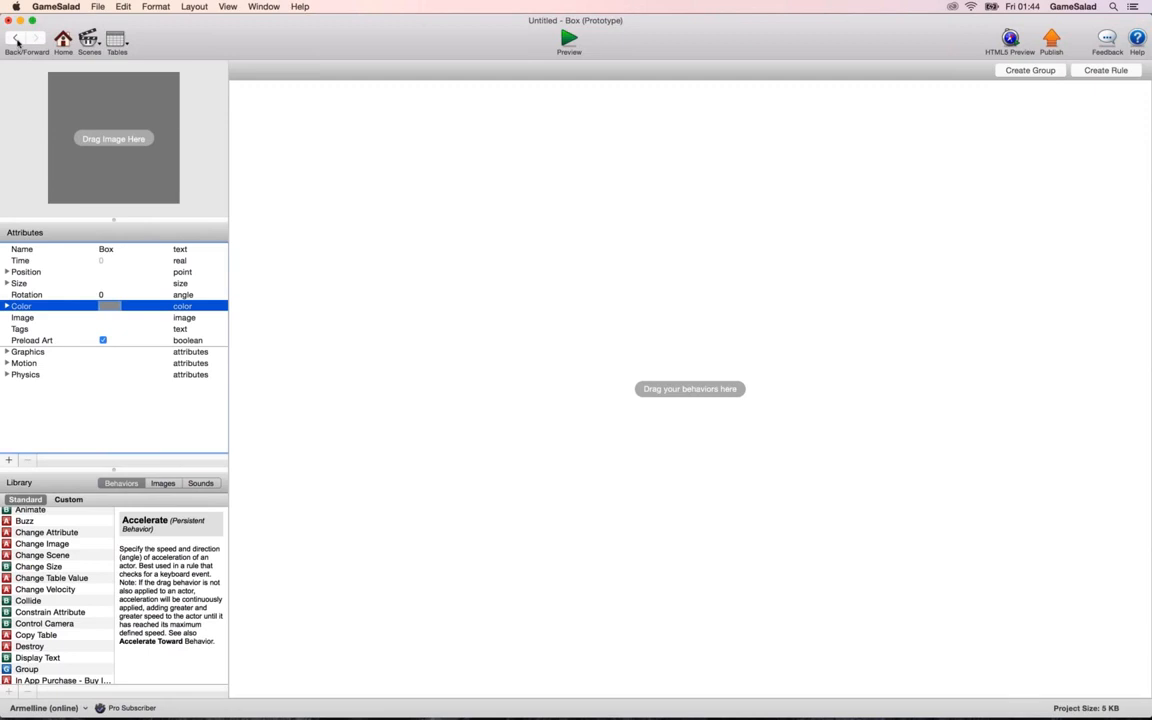
Set the Box prototype's size to a width of 468 and a height of 220.
left_click(15, 38)
left_click(35, 38)
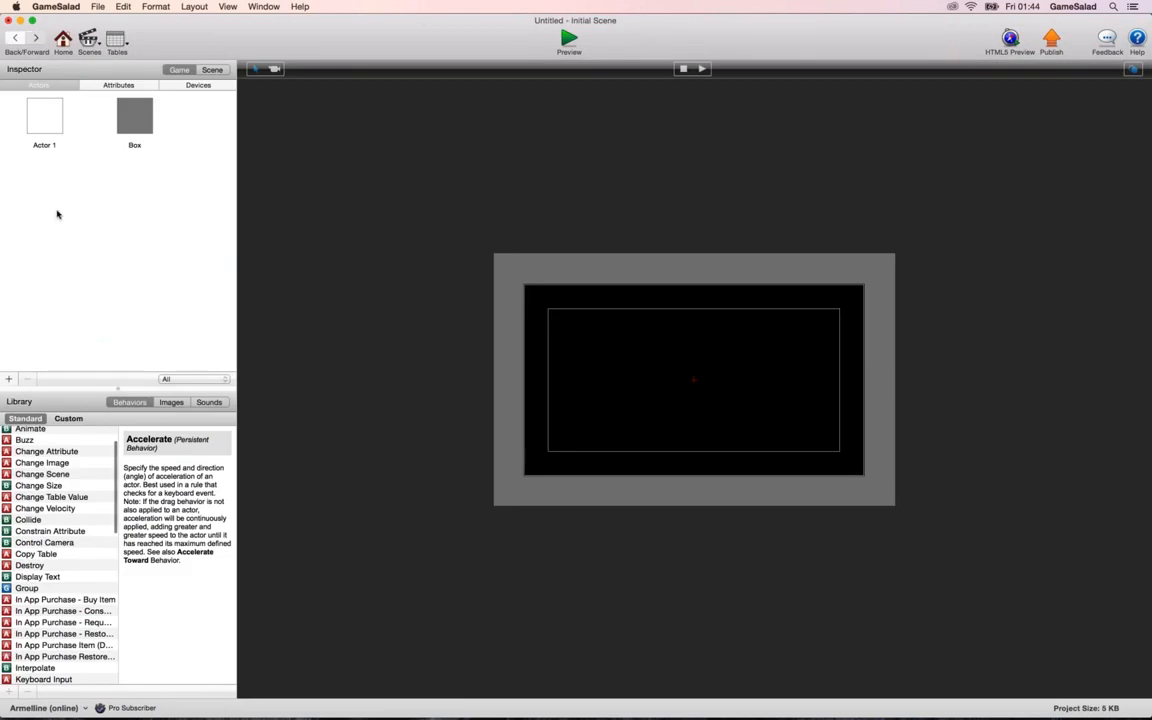
left_click(7, 283)
left_click(115, 295)
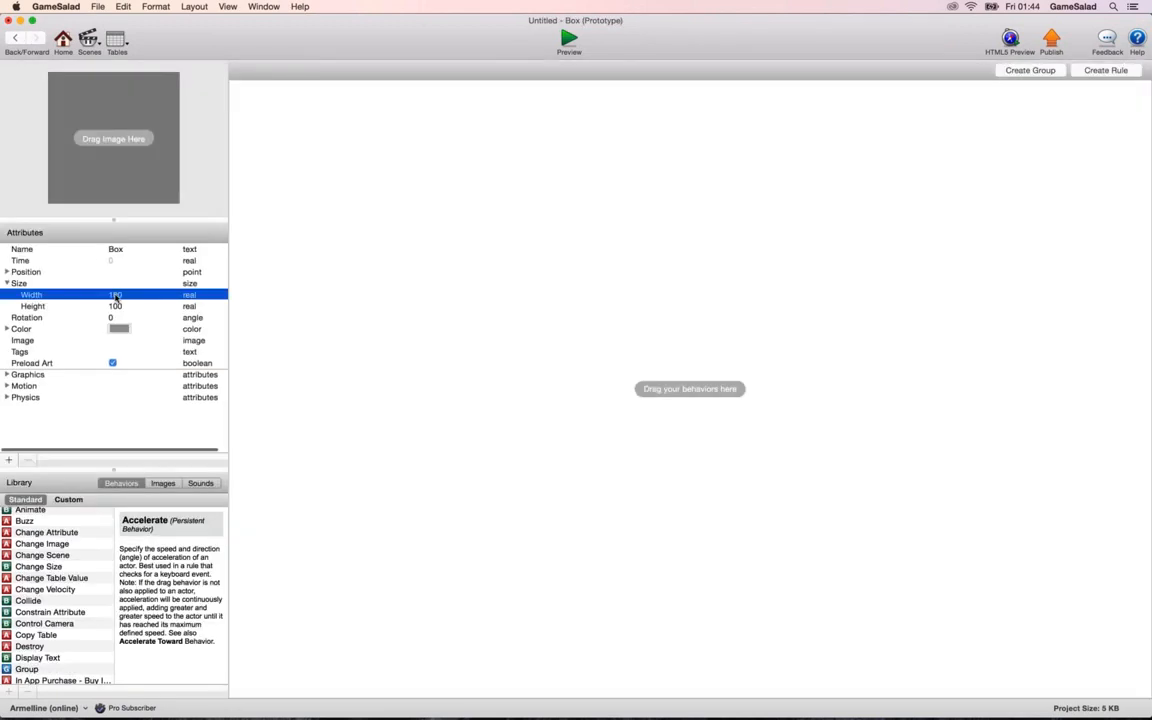
left_click(115, 295)
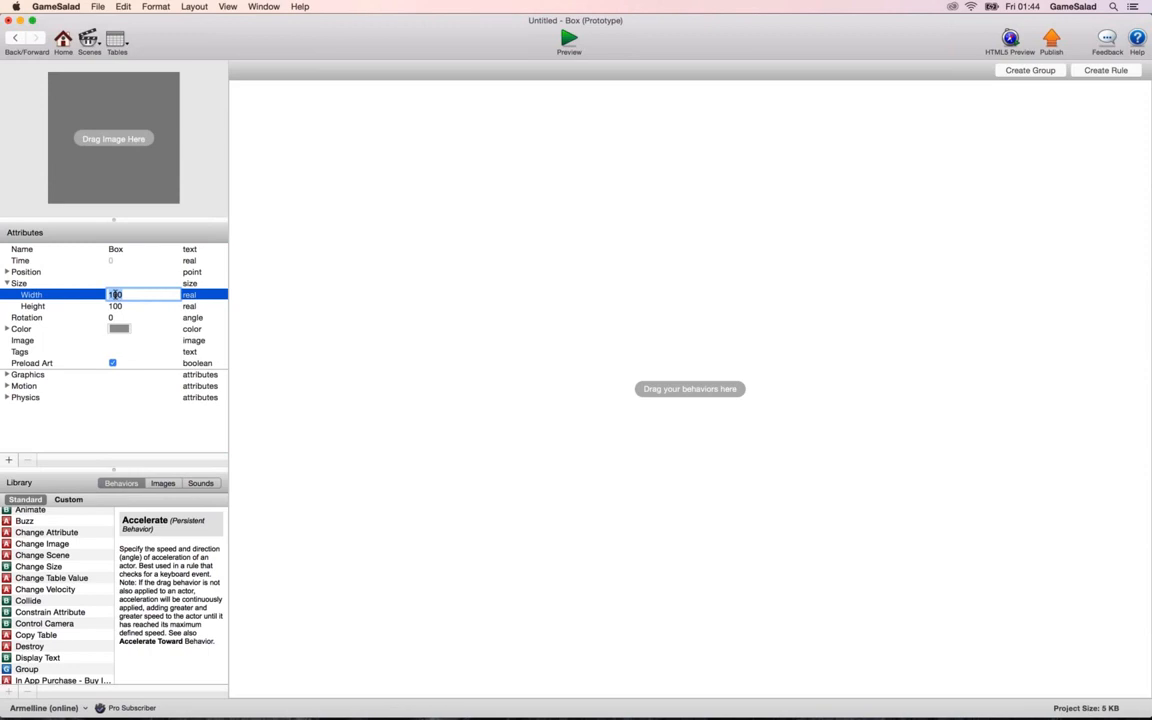
type("468")
key("Tab")
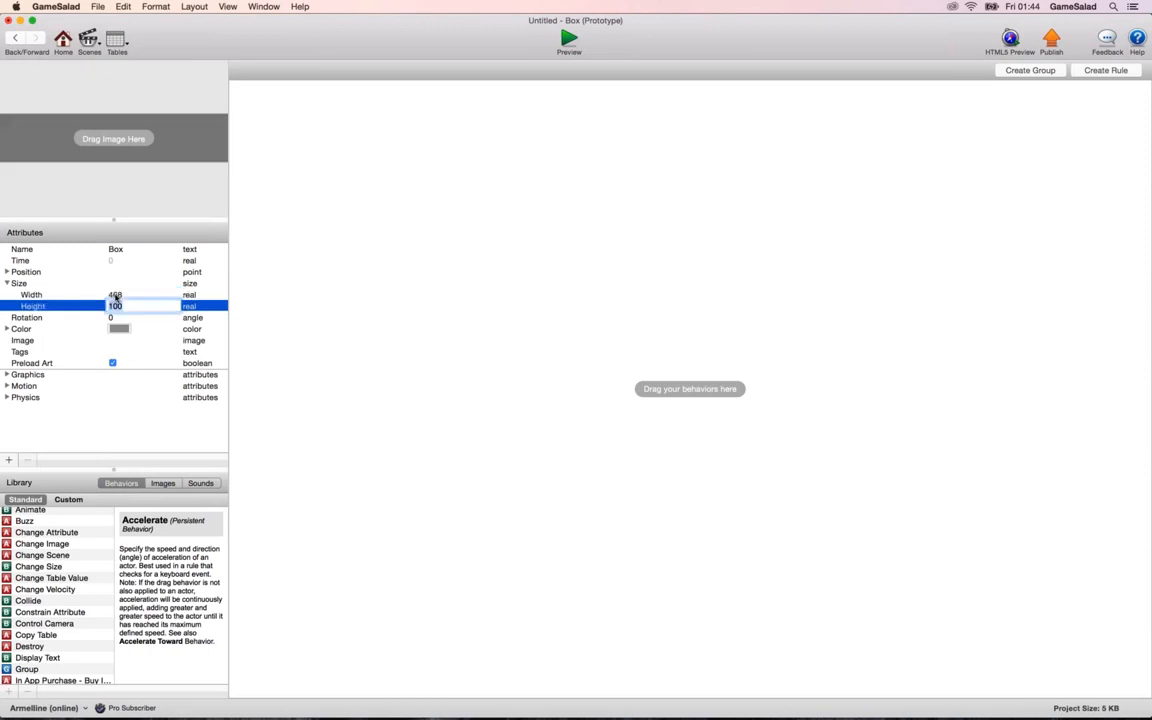
type("220")
key("Tab")
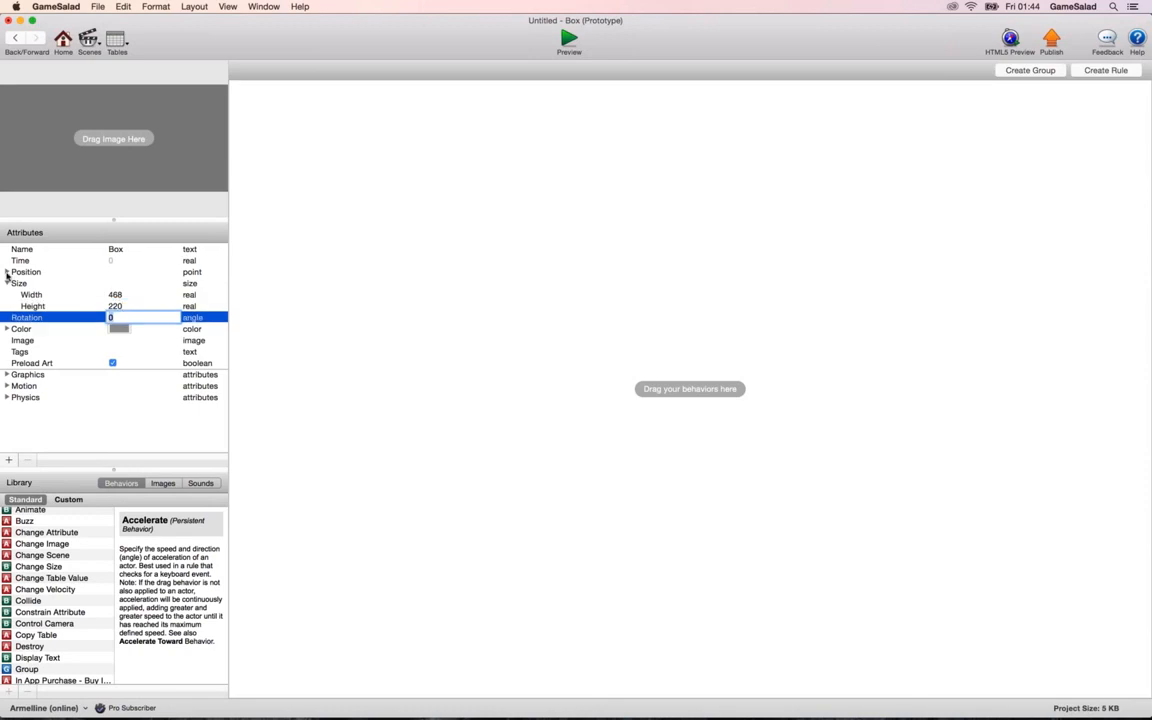
Set the Box prototype's position to X 284 and Y 160.
left_click(7, 272)
left_click(110, 284)
left_click(111, 284)
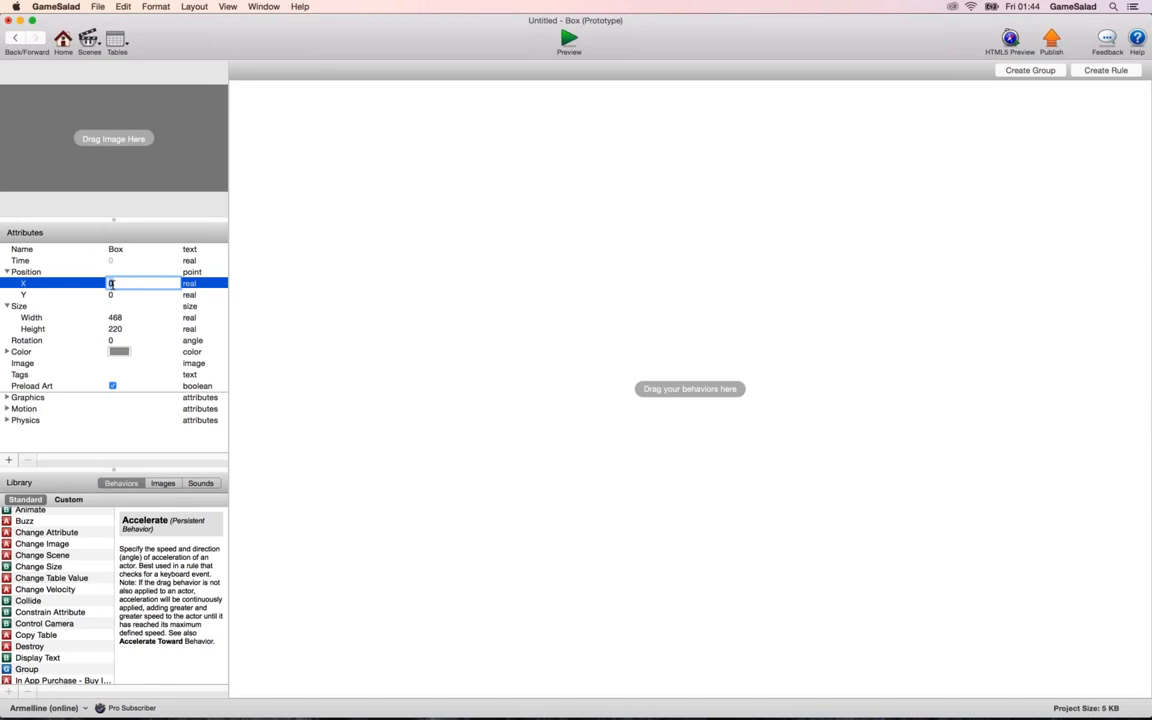
type("284")
key("Tab")
type("16")
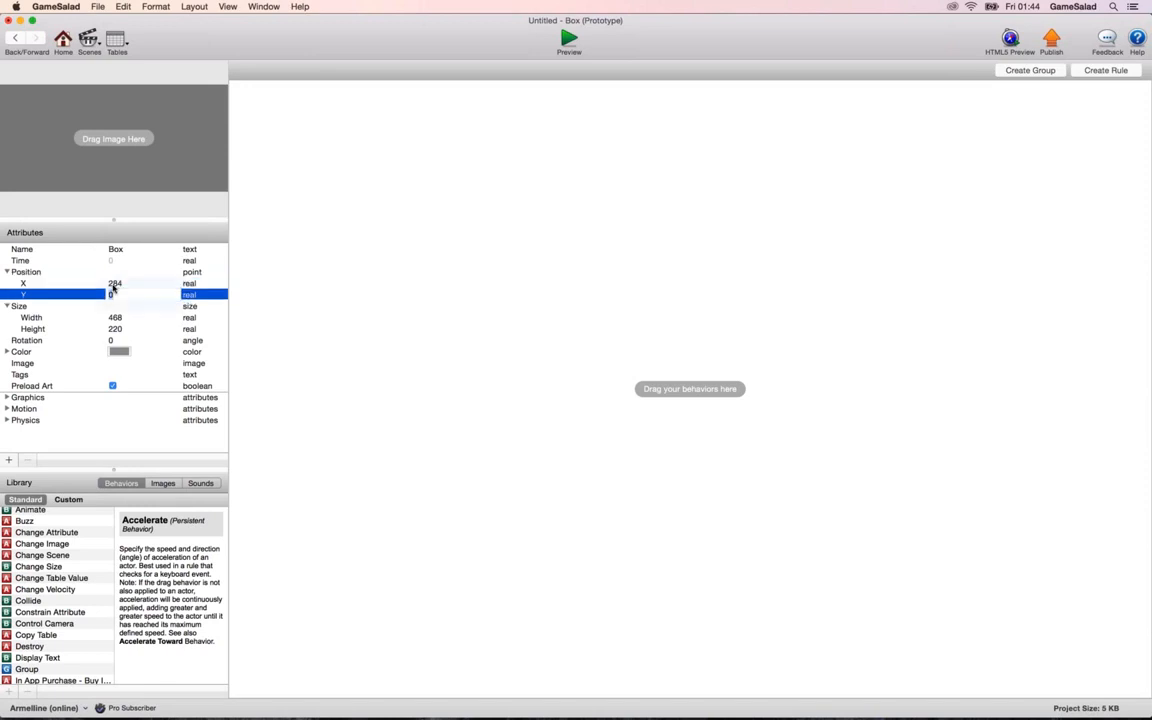
type("0")
key("Tab")
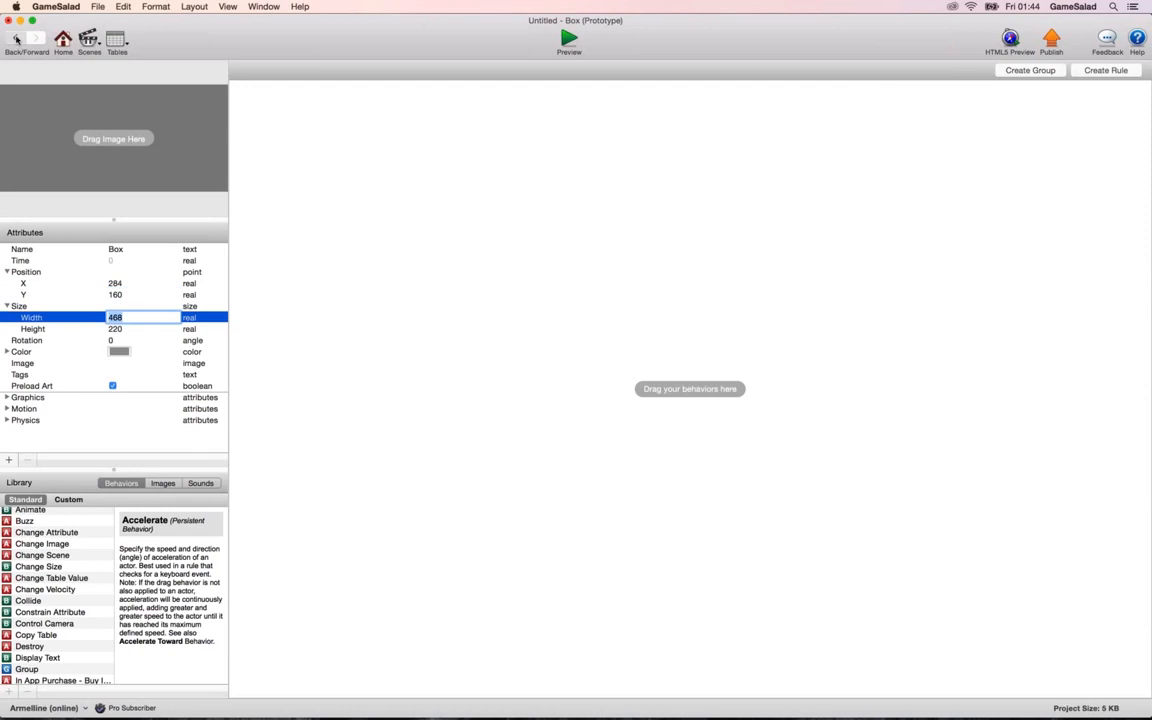
Place a Box in the scene with its position at X 284, Y 160, then preview it and return to the scene.
left_click(15, 37)
left_click_drag(134, 116, 584, 417)
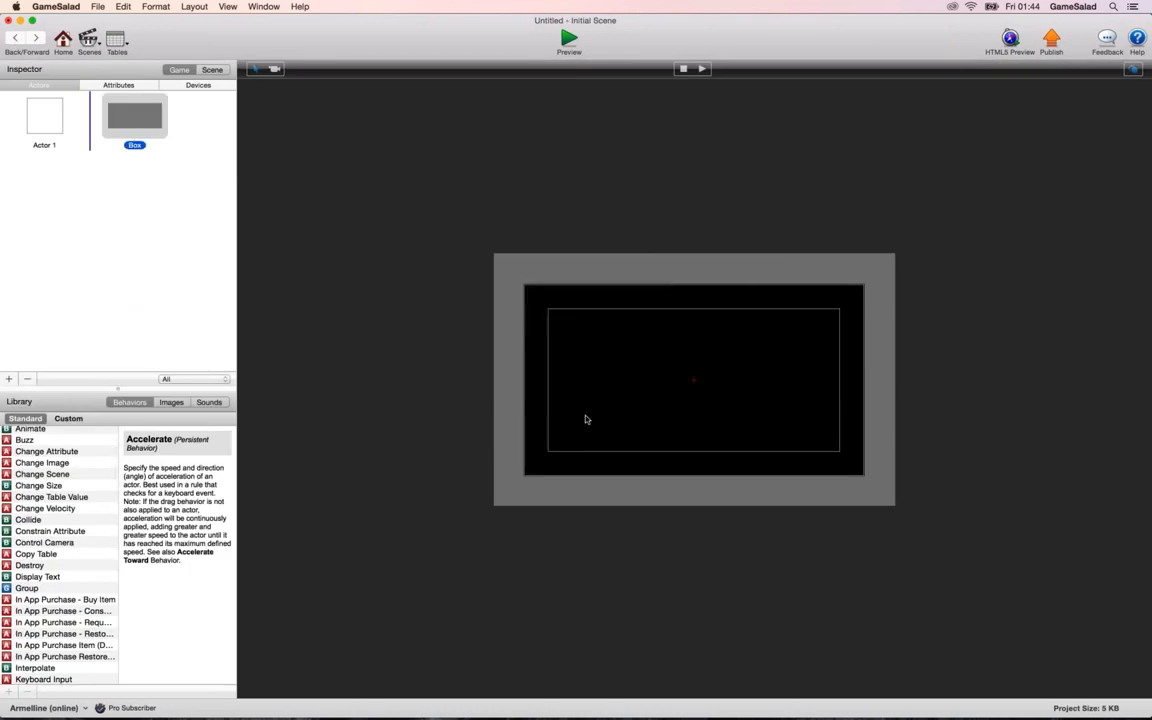
double_click(603, 400)
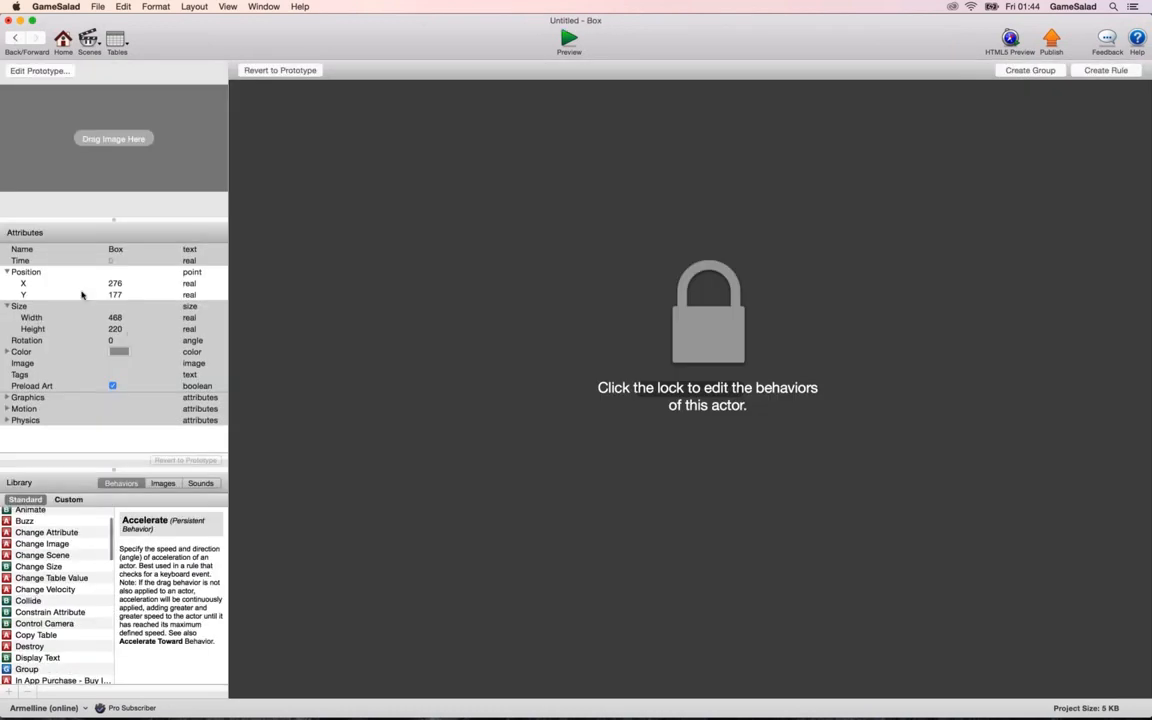
left_click(46, 276)
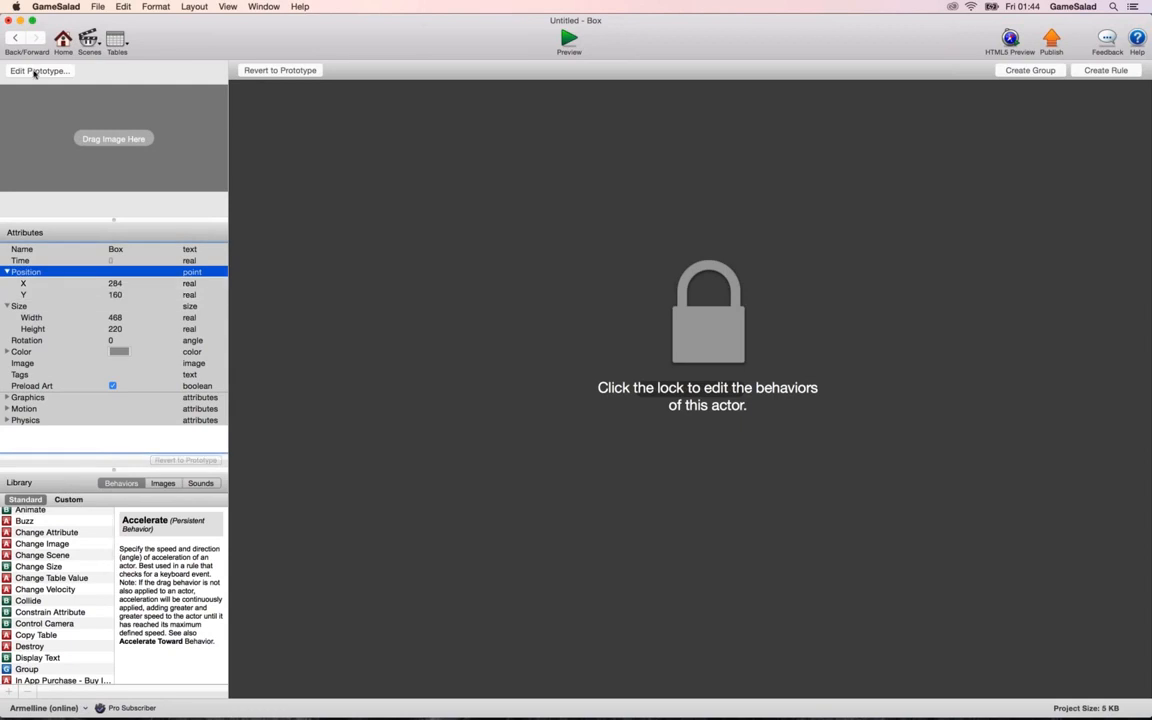
left_click(15, 38)
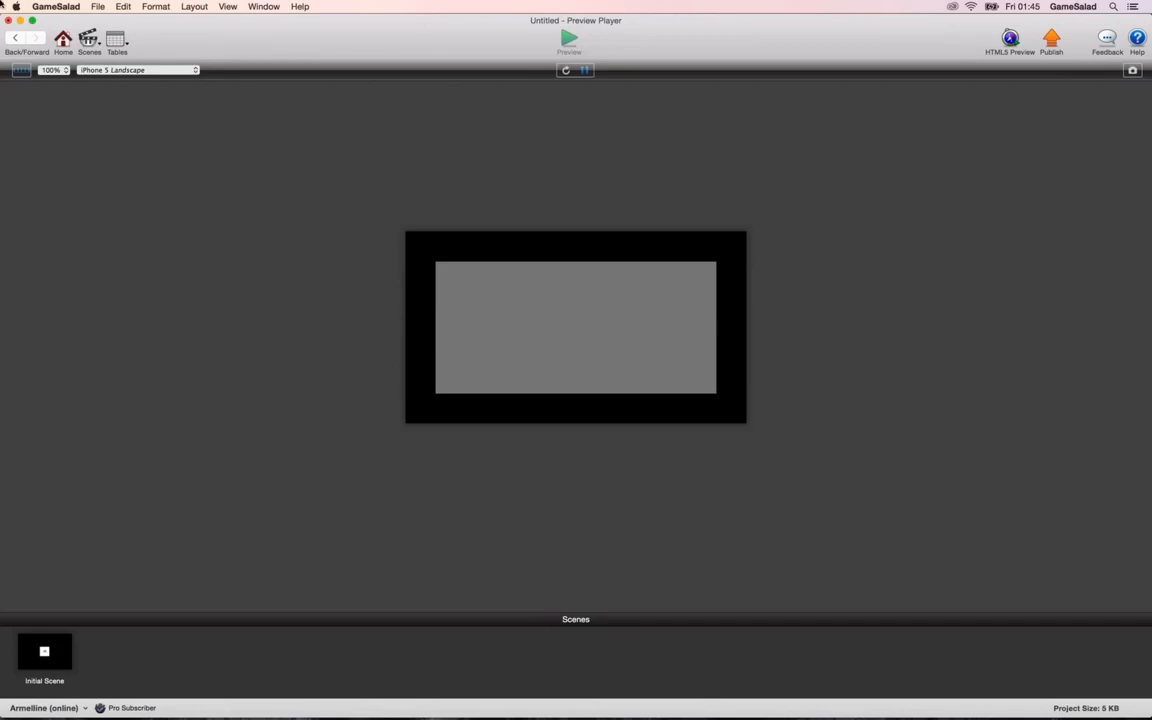
left_click(13, 40)
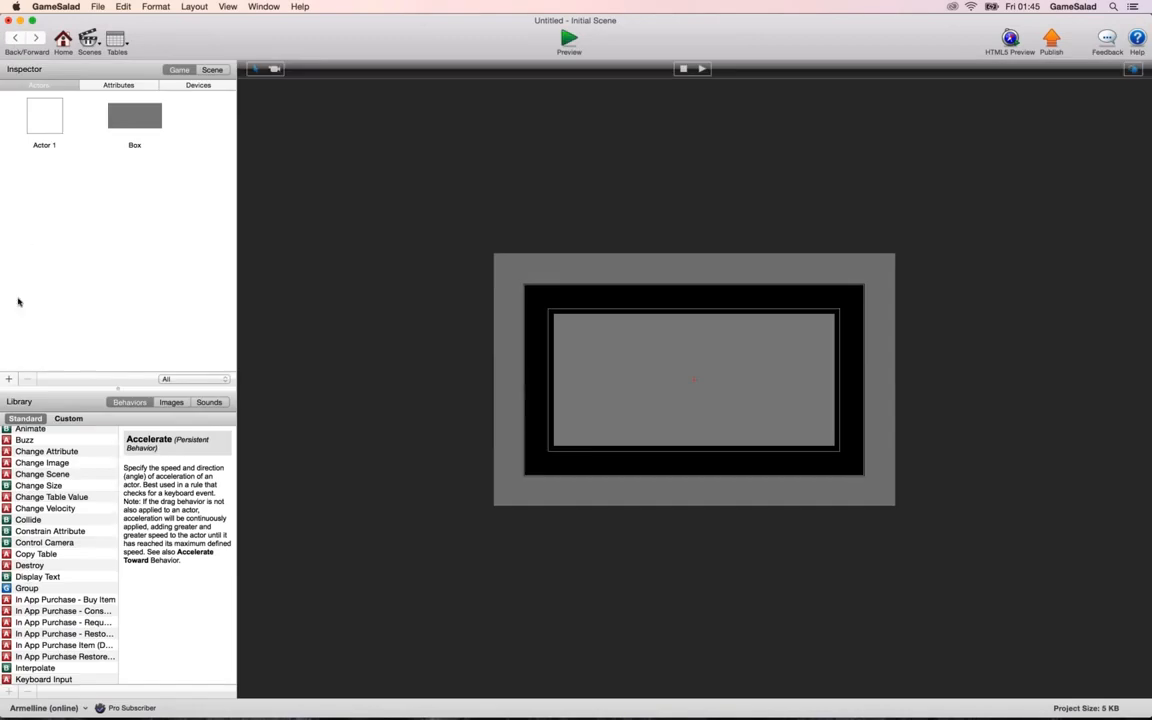
Add a new actor to the project and name it Player.
left_click(8, 379)
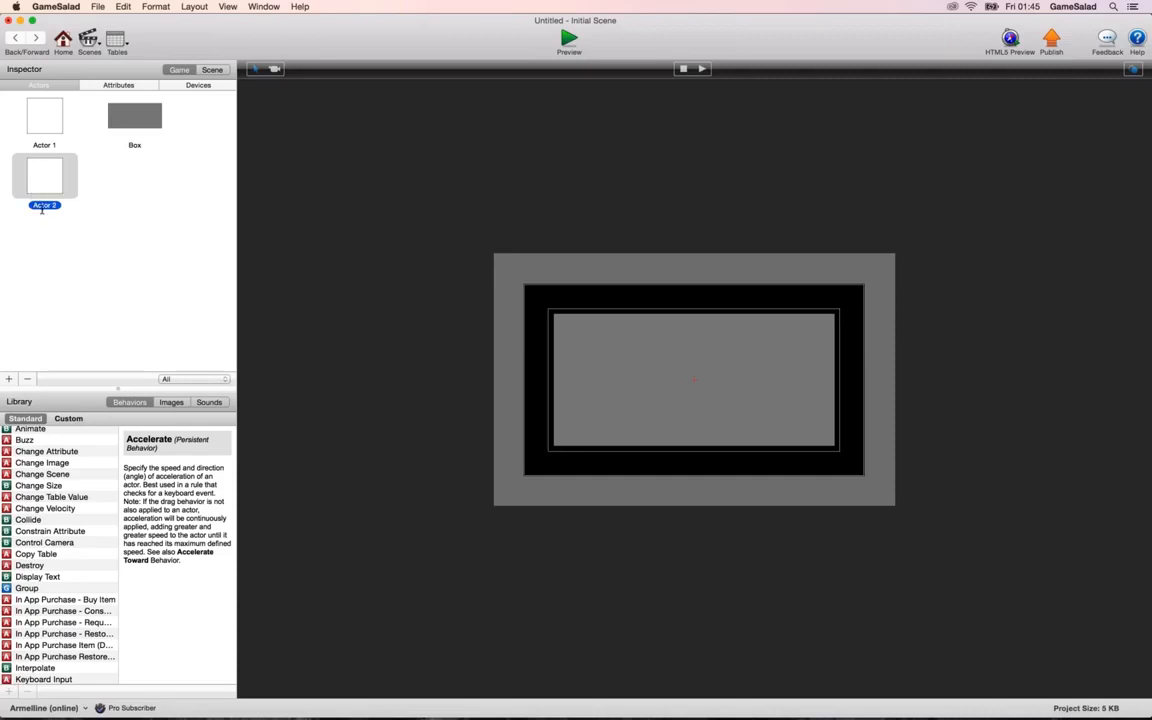
left_click(45, 204)
type("P")
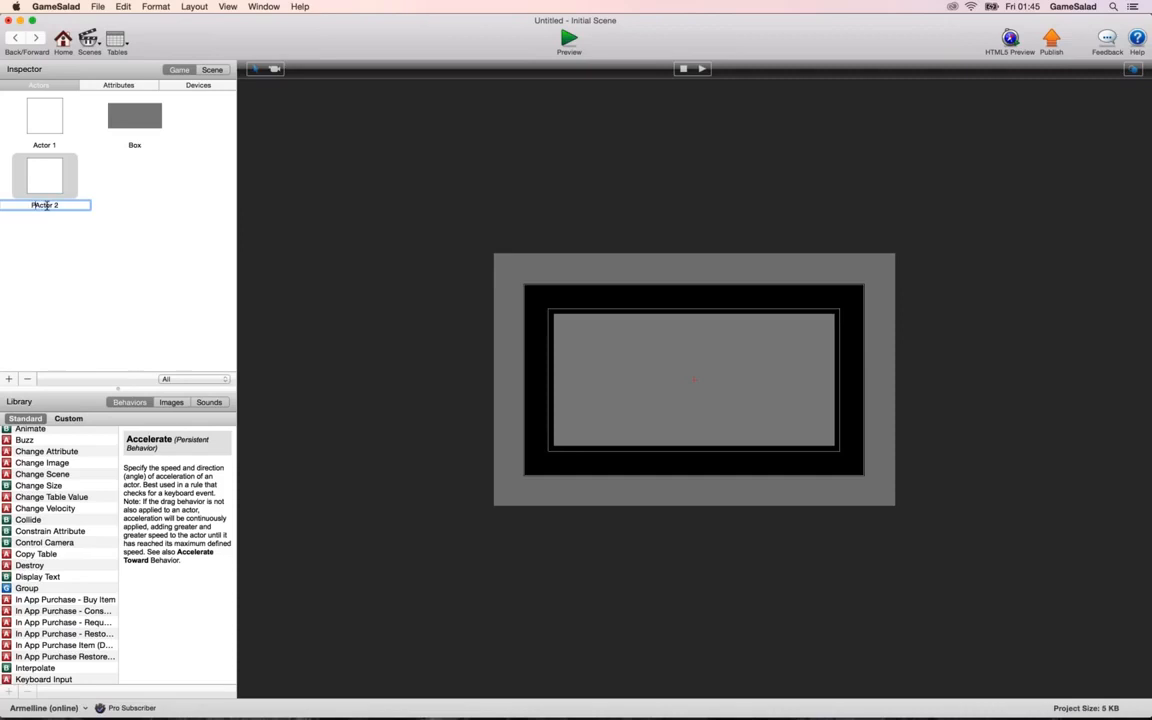
key("super+a")
type("Player")
key("Return")
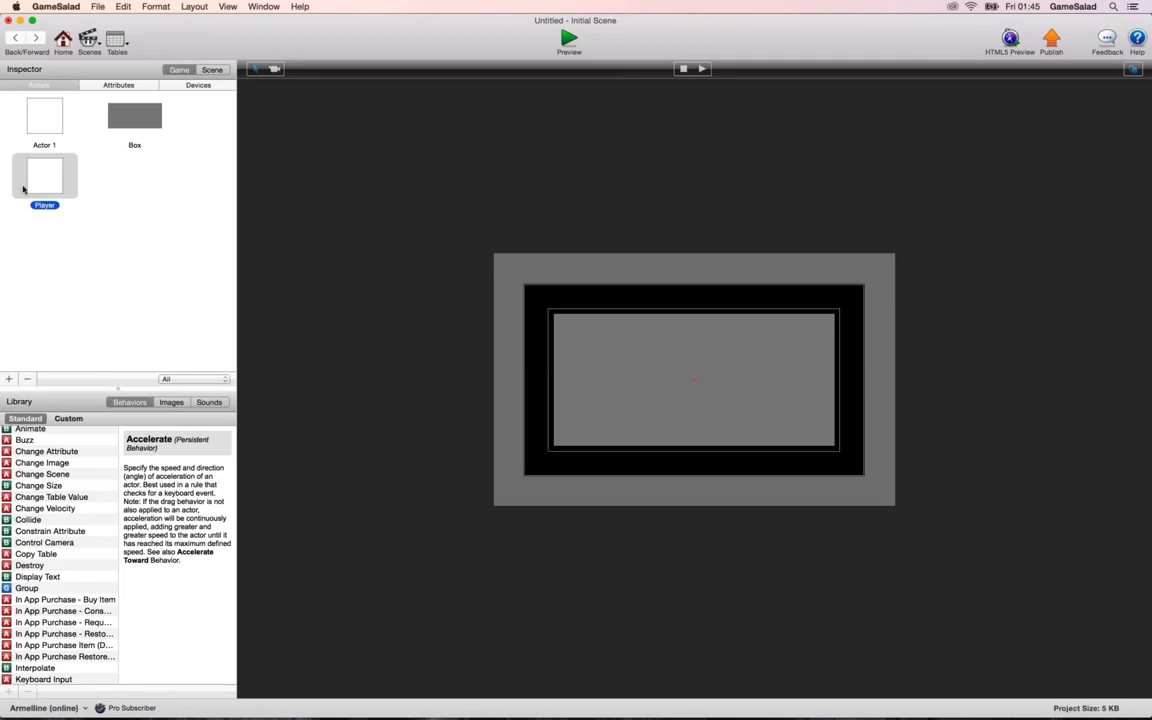
Set the Player prototype's width and height to 30 each.
double_click(23, 188)
left_click(8, 284)
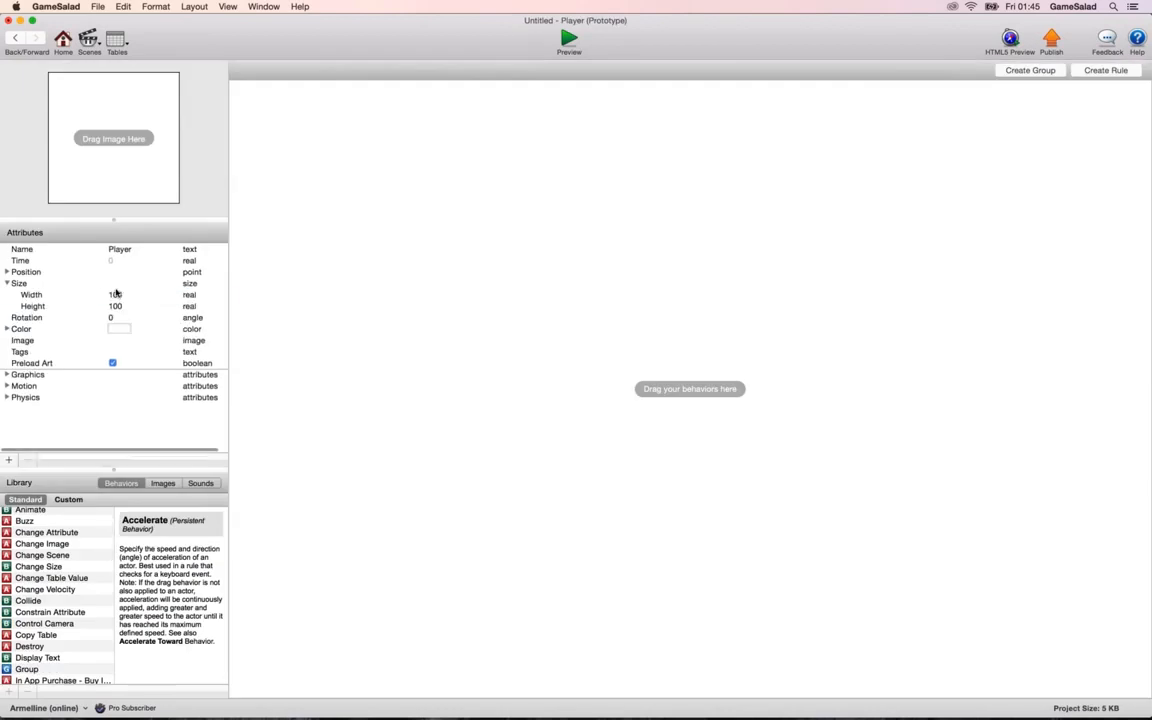
left_click(116, 294)
type("30")
key("Tab")
type("30")
key("Tab")
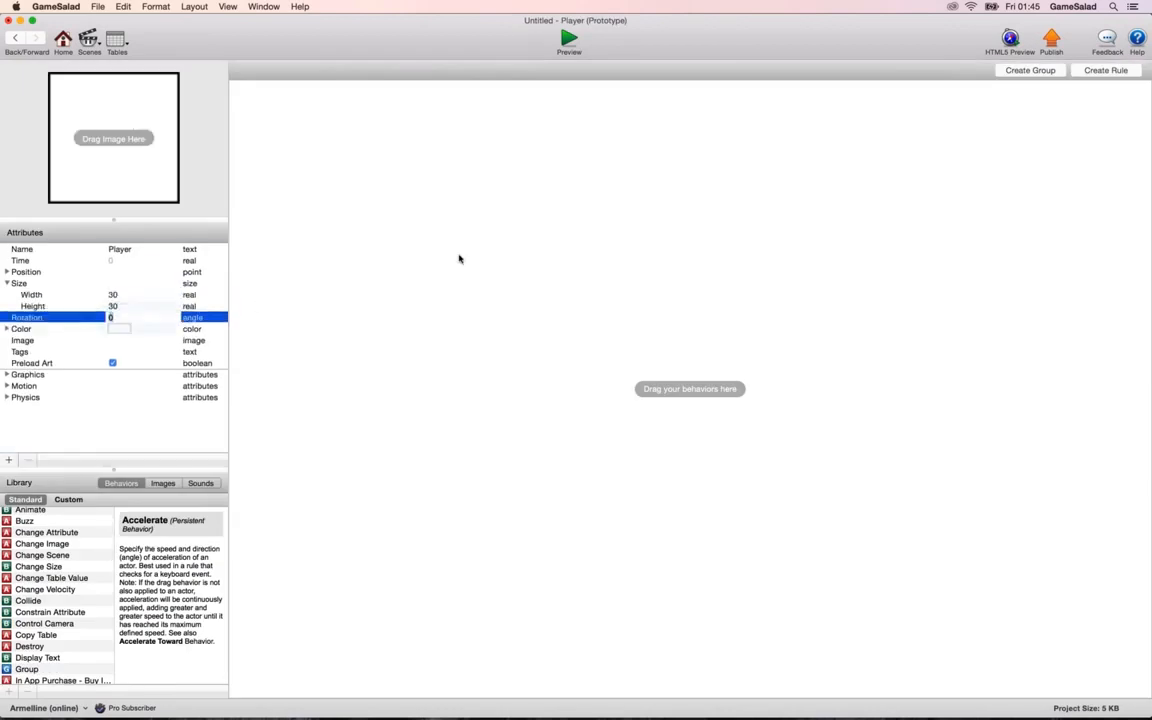
Create a rule on Player for touch is pressed, containing two Constrain Attribute behaviors.
left_click(1100, 70)
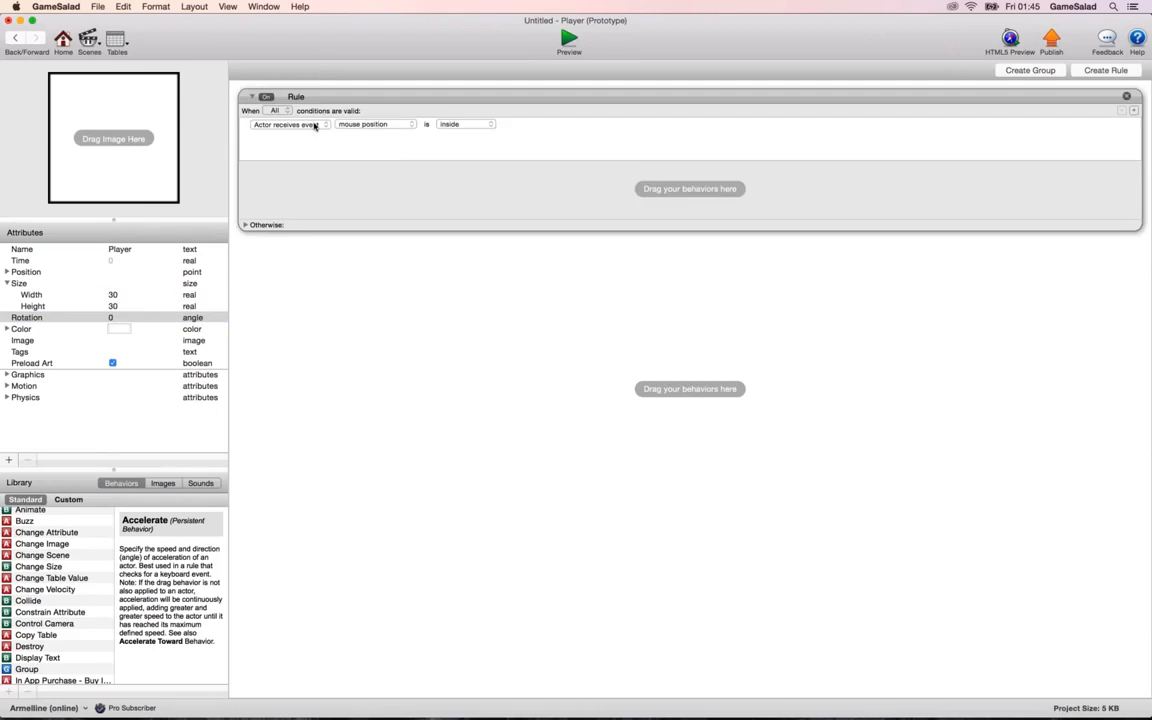
left_click(340, 124)
left_click(342, 135)
left_click_drag(48, 611, 334, 170)
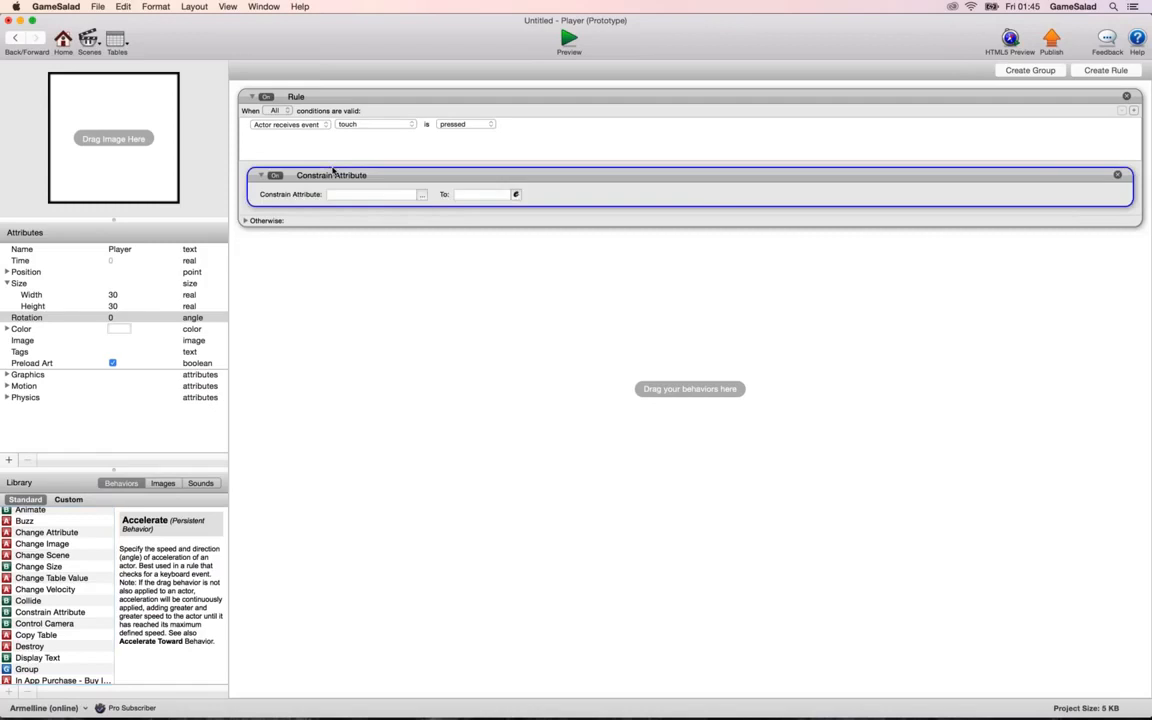
key("super+c")
key("super+v")
Make the first Constrain Attribute target self.Position.X and the second one self.Position.Y.
left_click(421, 195)
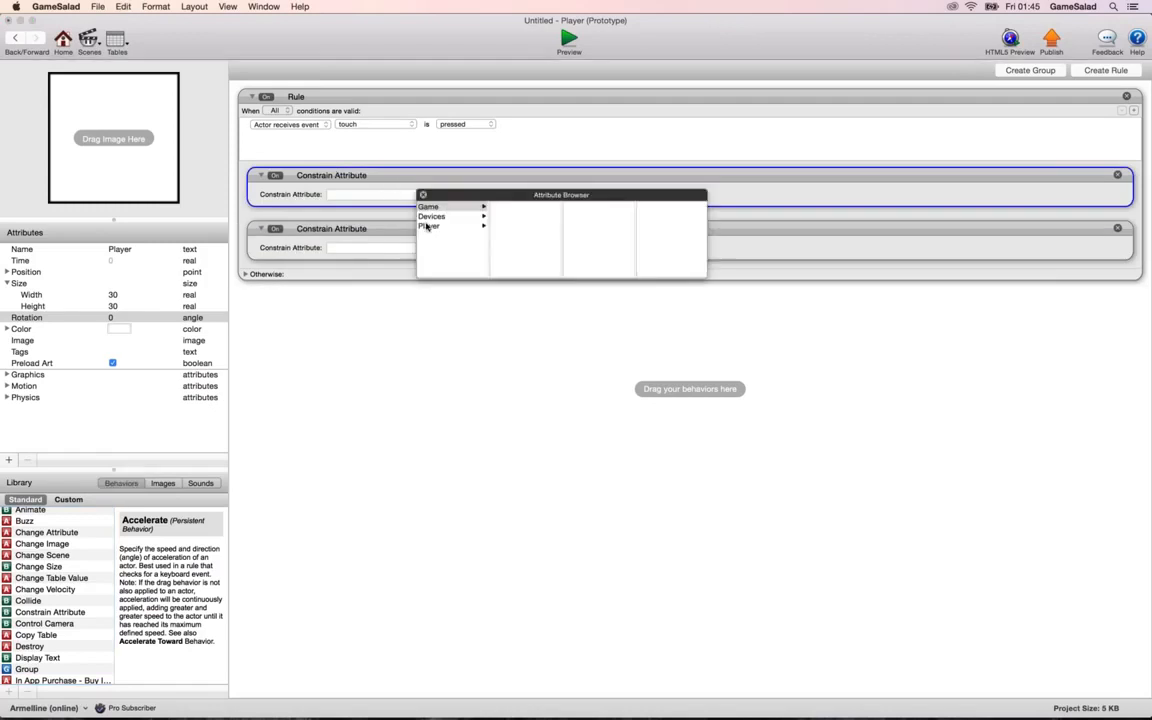
left_click(427, 226)
left_click(508, 225)
left_click(571, 206)
double_click(571, 206)
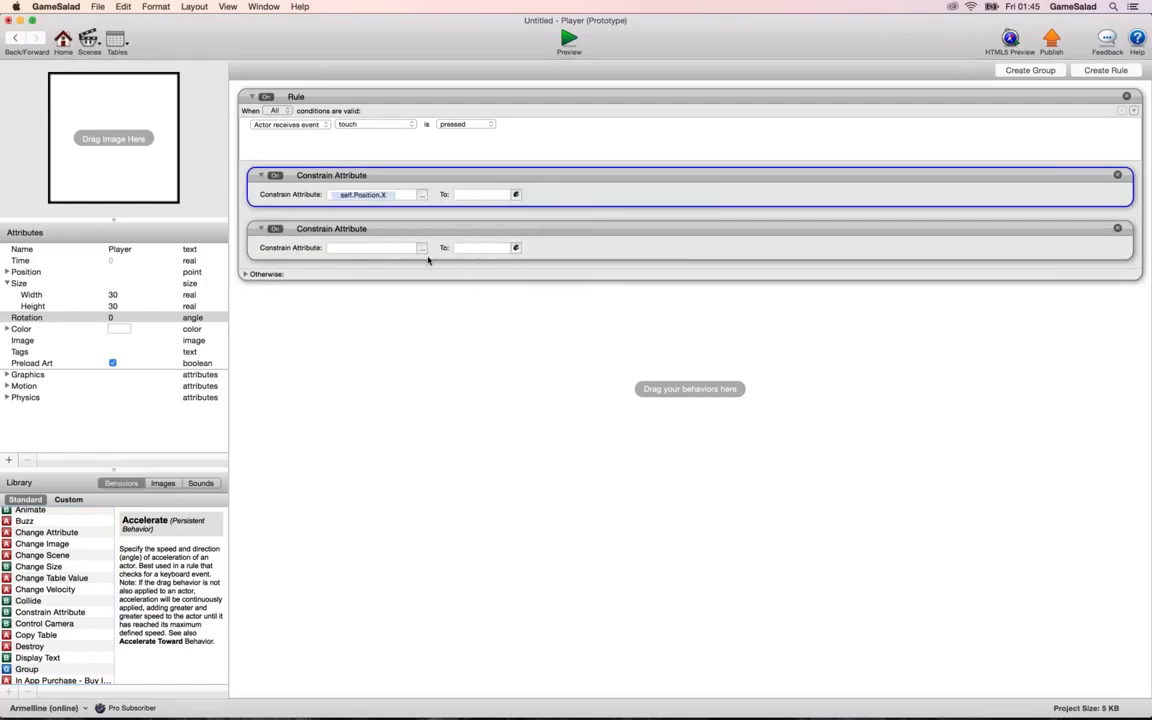
left_click(421, 248)
left_click(429, 279)
left_click(505, 279)
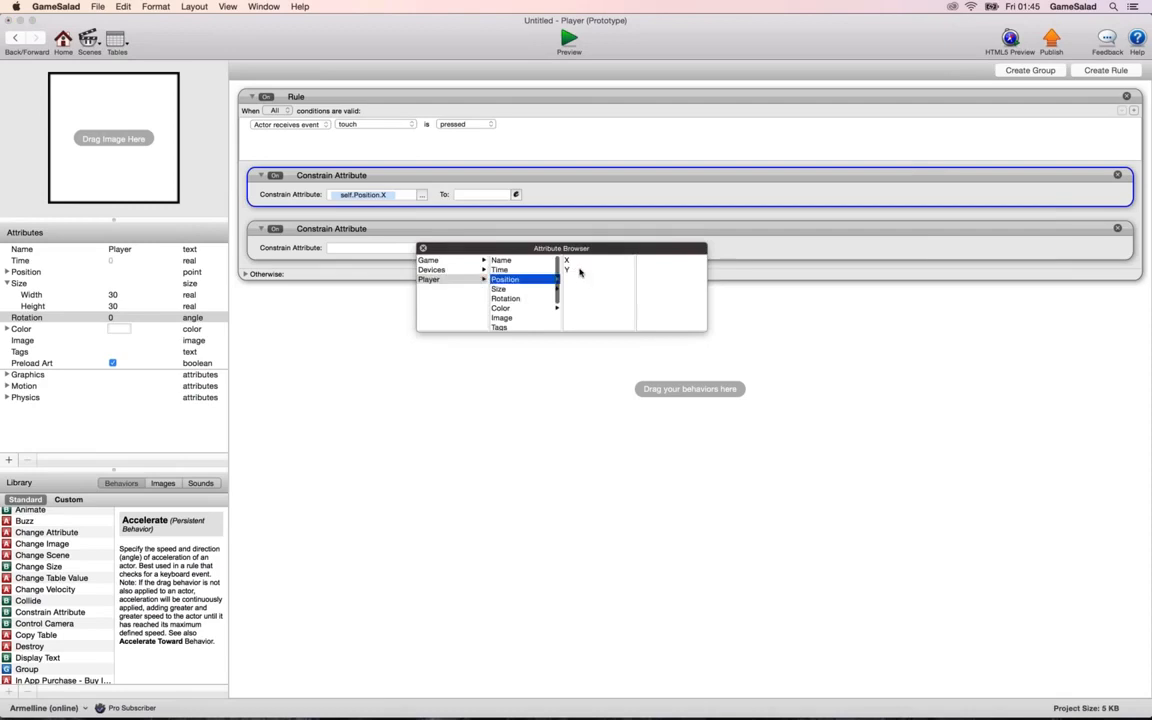
double_click(567, 270)
Constrain self.Position.X to the device attribute game.Touches.Touch 1.X.
left_click(516, 194)
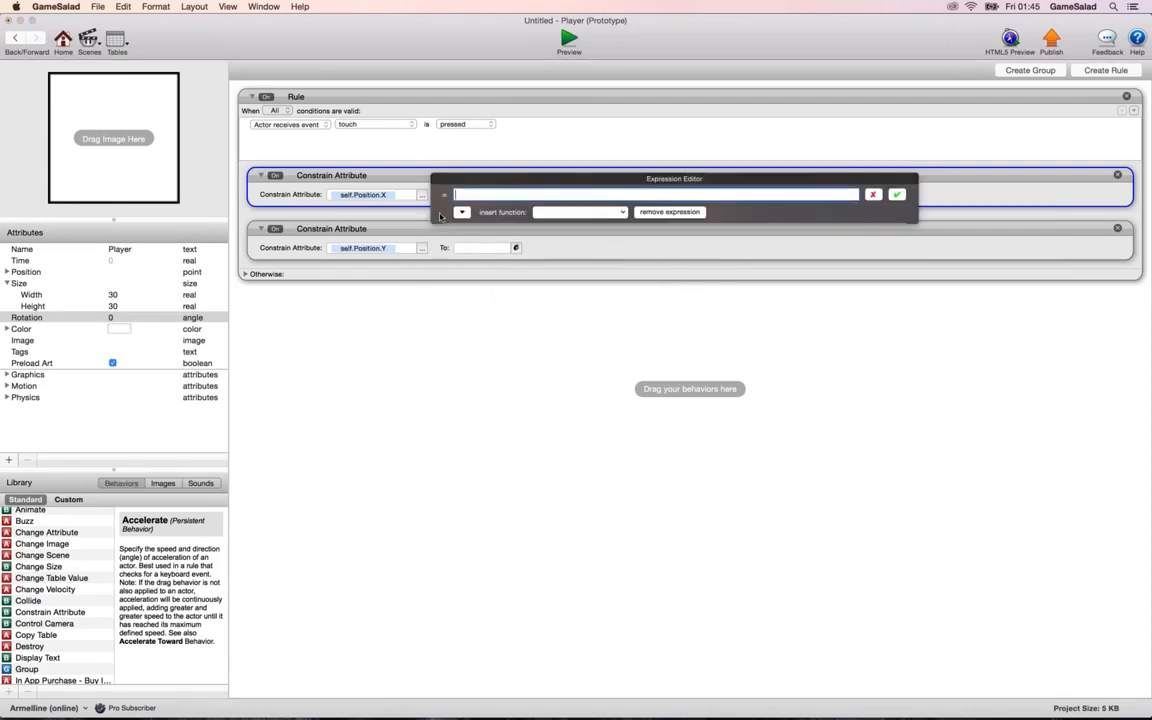
left_click(461, 212)
left_click(458, 238)
left_click(549, 248)
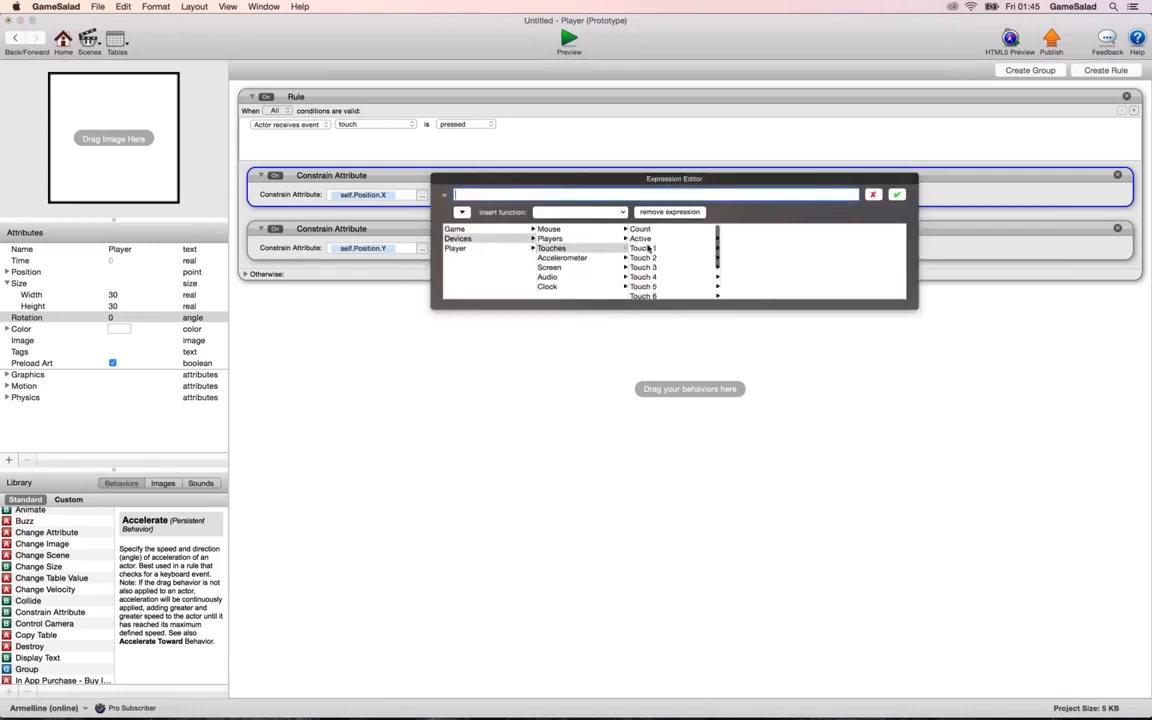
left_click(652, 249)
double_click(725, 229)
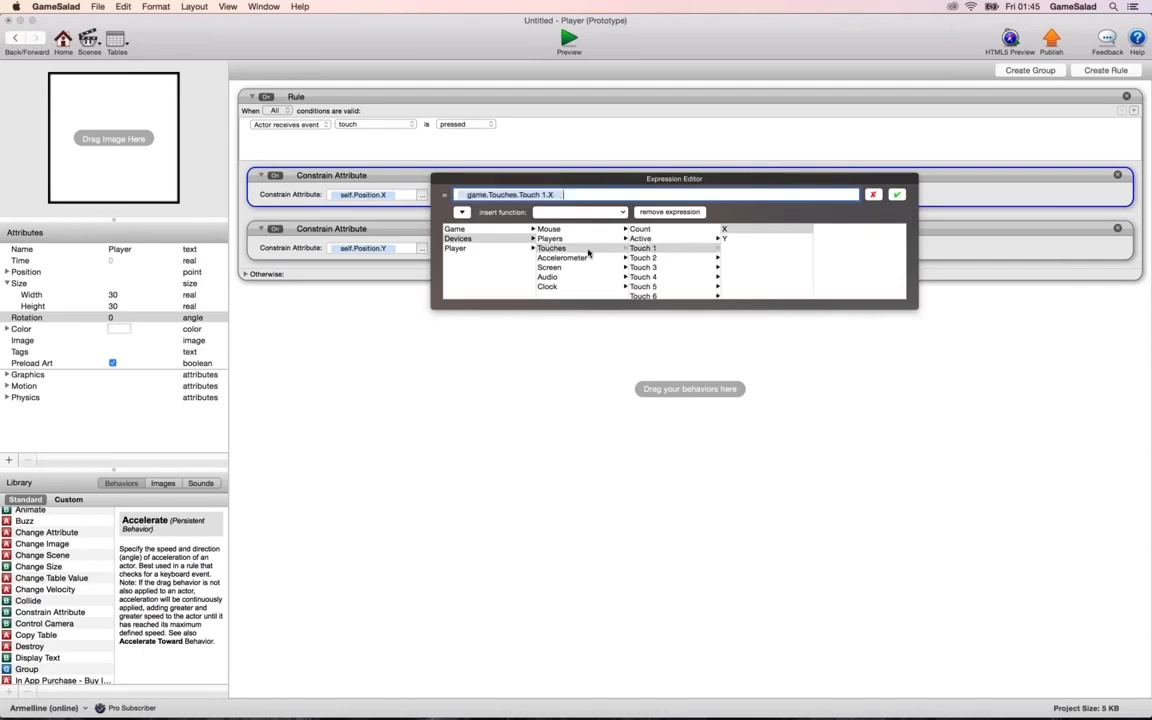
key("Return")
Constrain self.Position.Y to the device attribute game.Touches.Touch 1.Y.
left_click(517, 249)
left_click(461, 265)
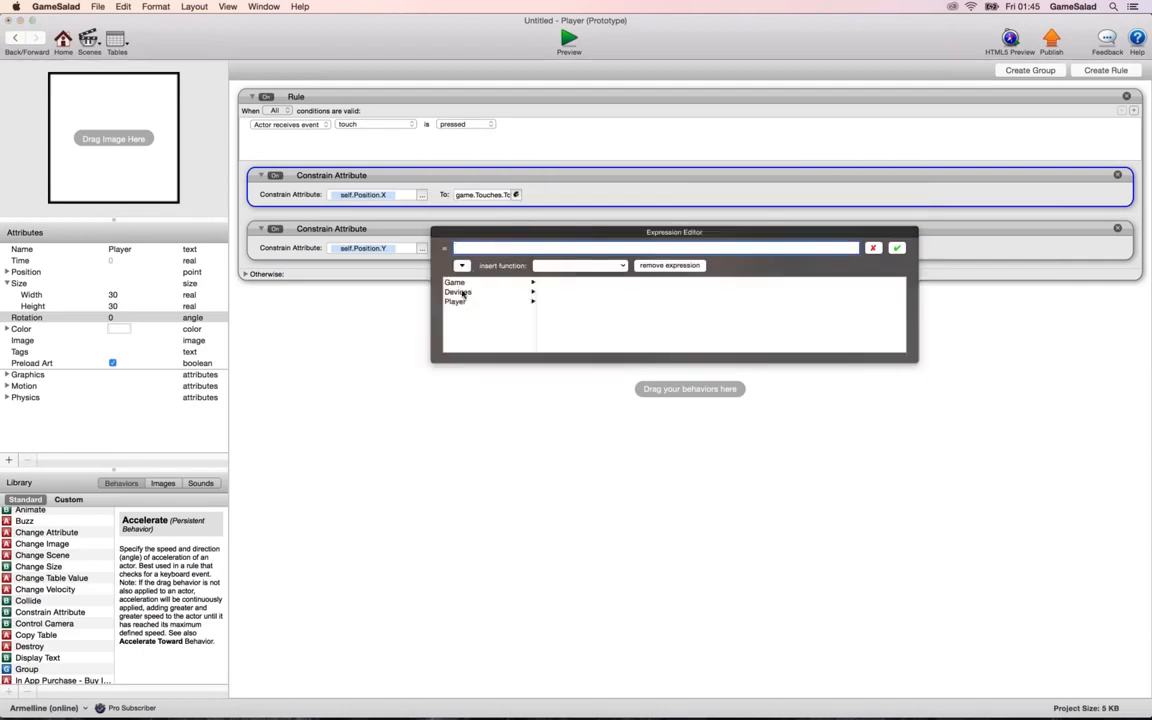
left_click(458, 292)
left_click(549, 301)
left_click(645, 301)
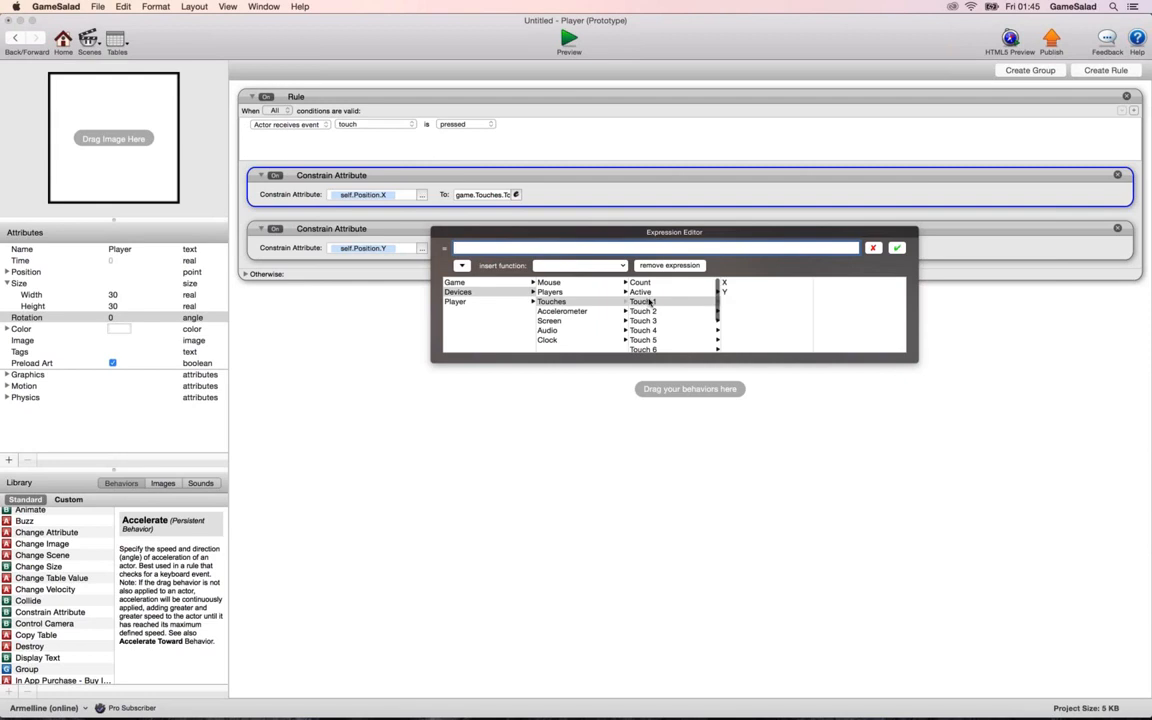
double_click(735, 292)
key("Return")
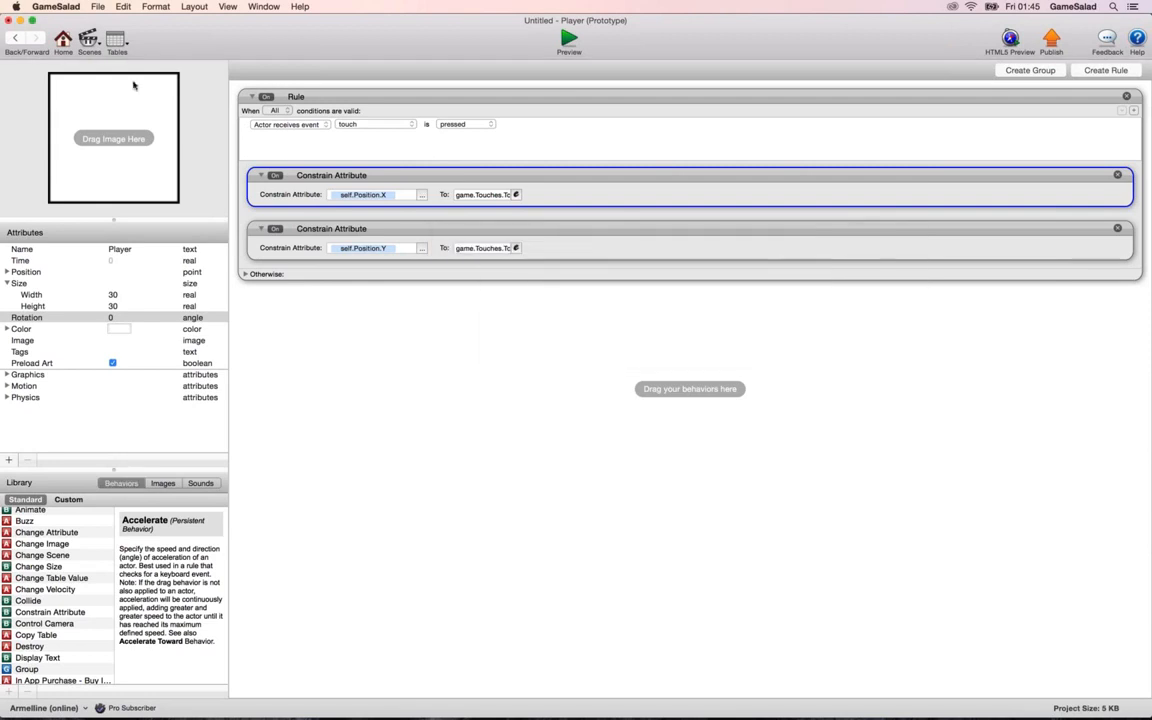
Place the Player on the grey Box in the scene, preview its touch movement, and leave the preview.
left_click(15, 38)
left_click_drag(604, 336, 612, 338)
left_click(568, 42)
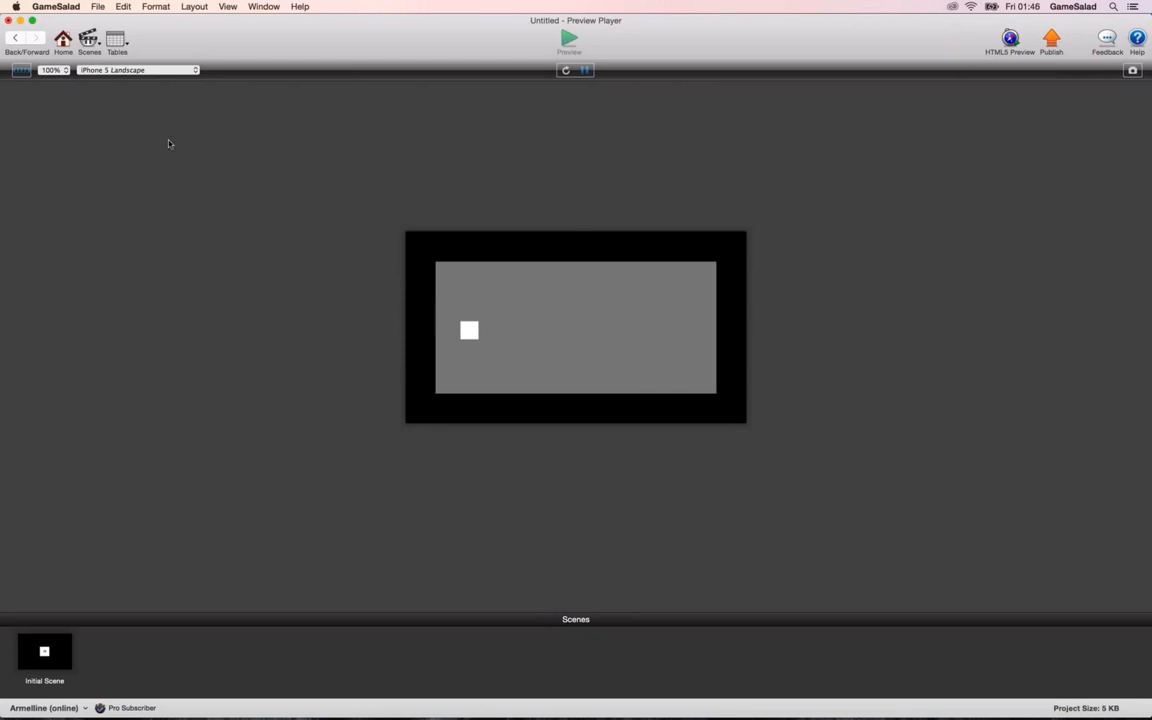
left_click(15, 40)
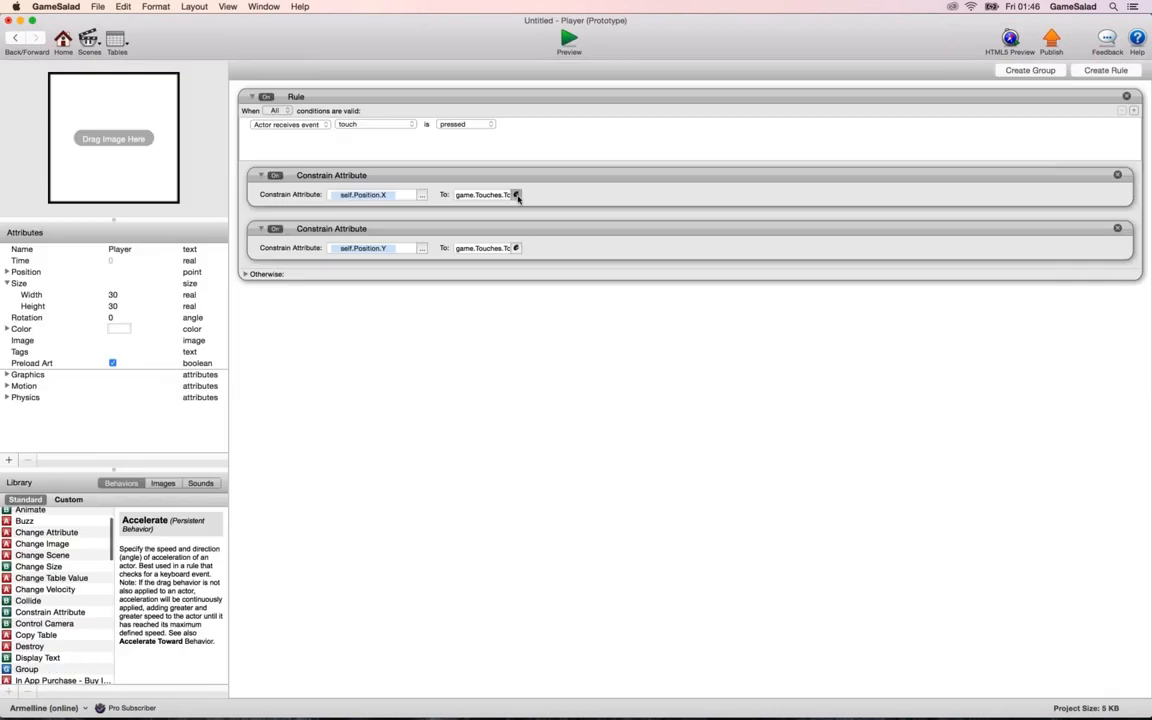
Change the Player's self.Position.X constraint to max(50, game.Touches.Touch 1.X).
left_click(515, 194)
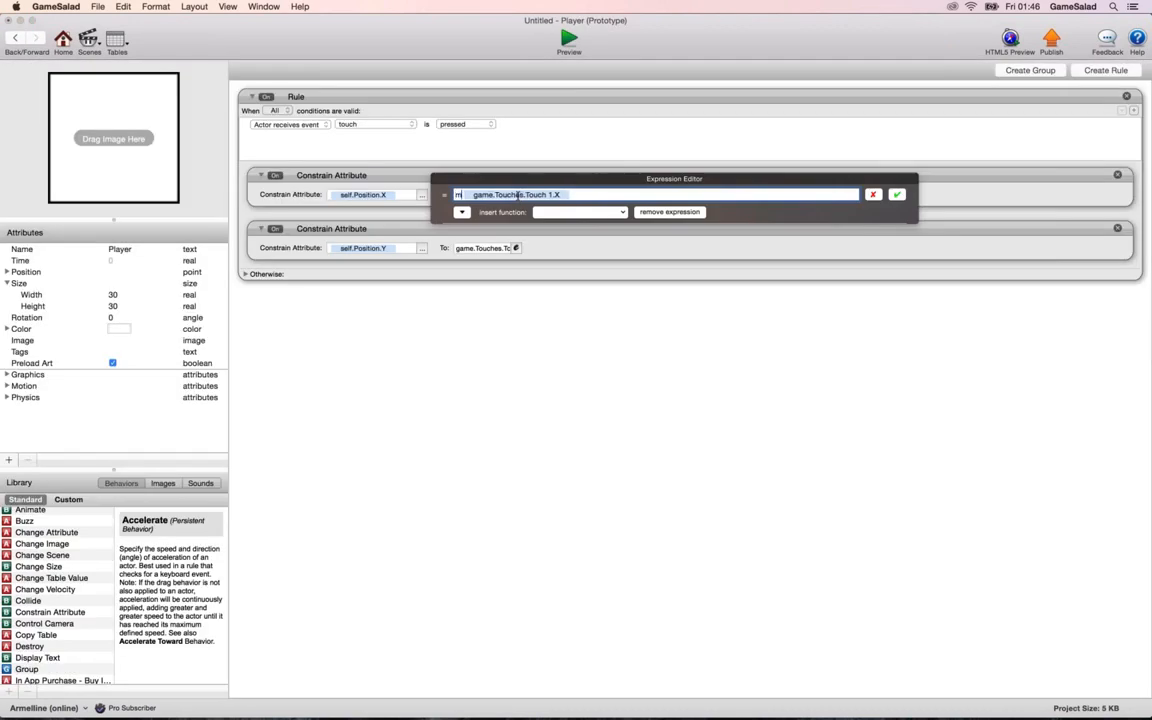
type("max")
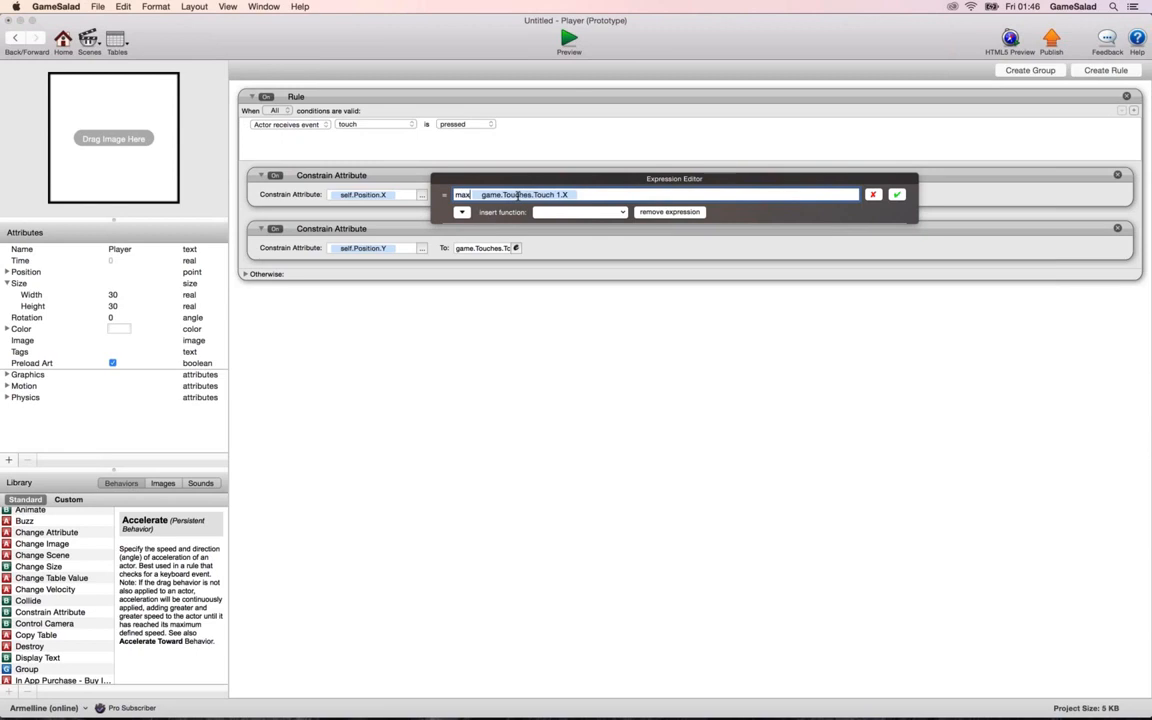
type("(50,")
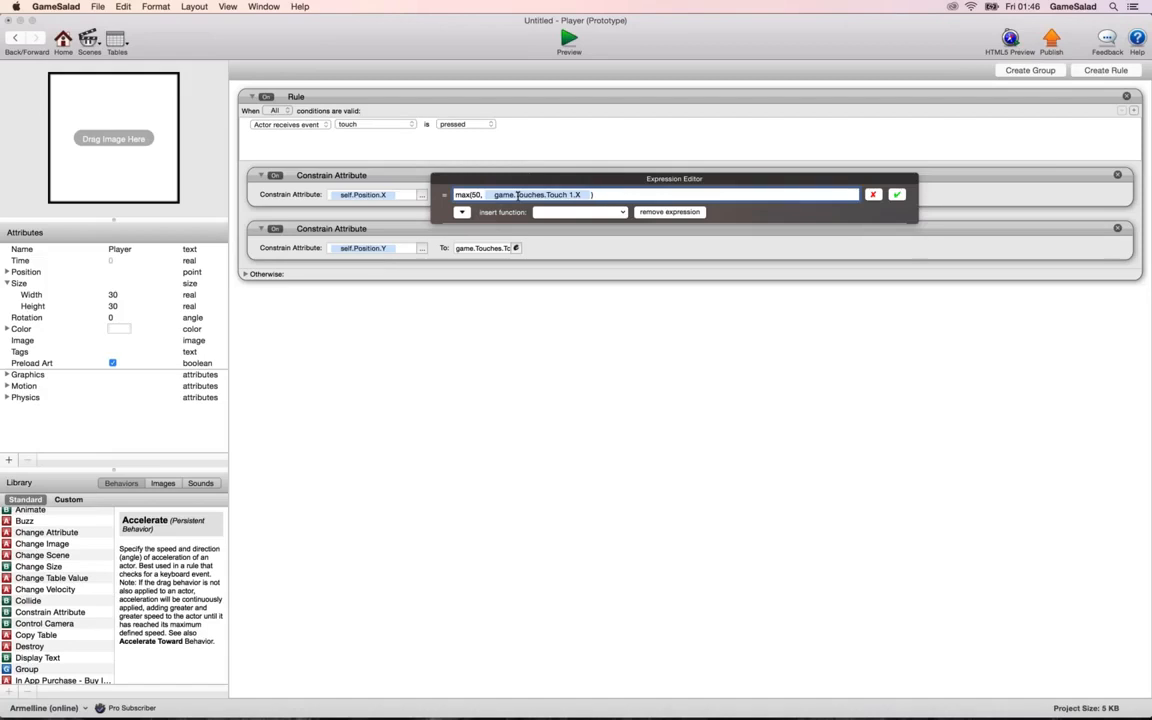
key("Return")
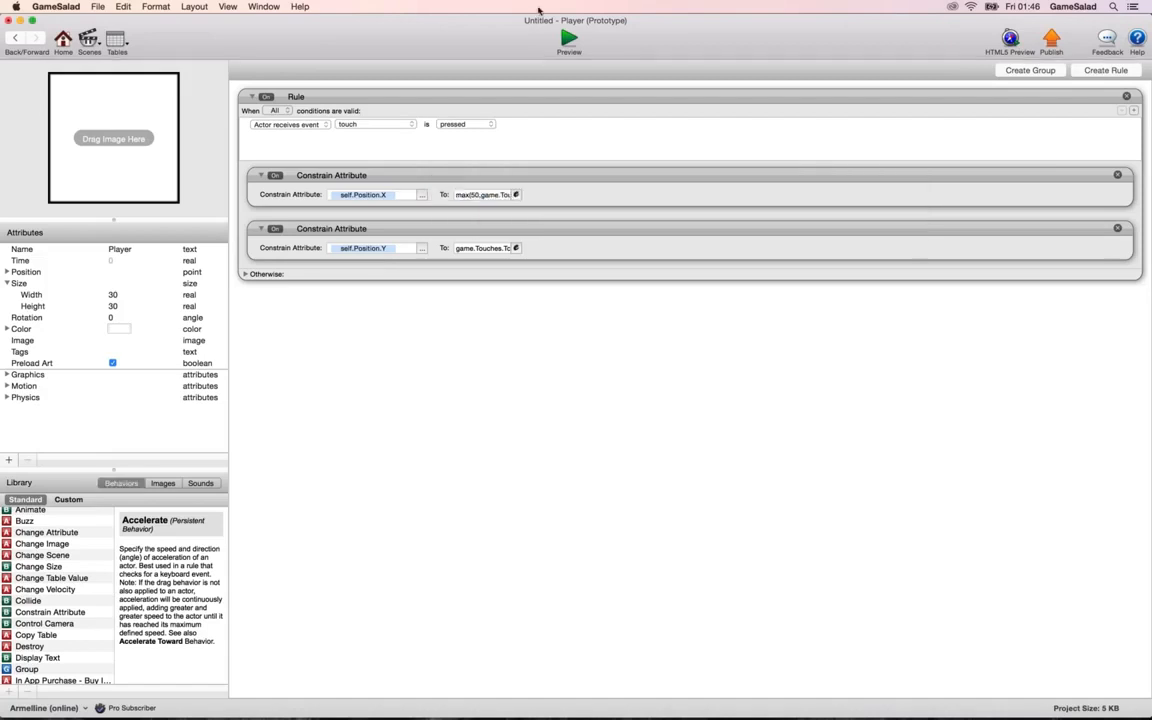
Preview the scene, move the Player past the Box's left edge to test the minimum X limit, and leave the preview.
left_click(568, 40)
left_click_drag(472, 297, 419, 325)
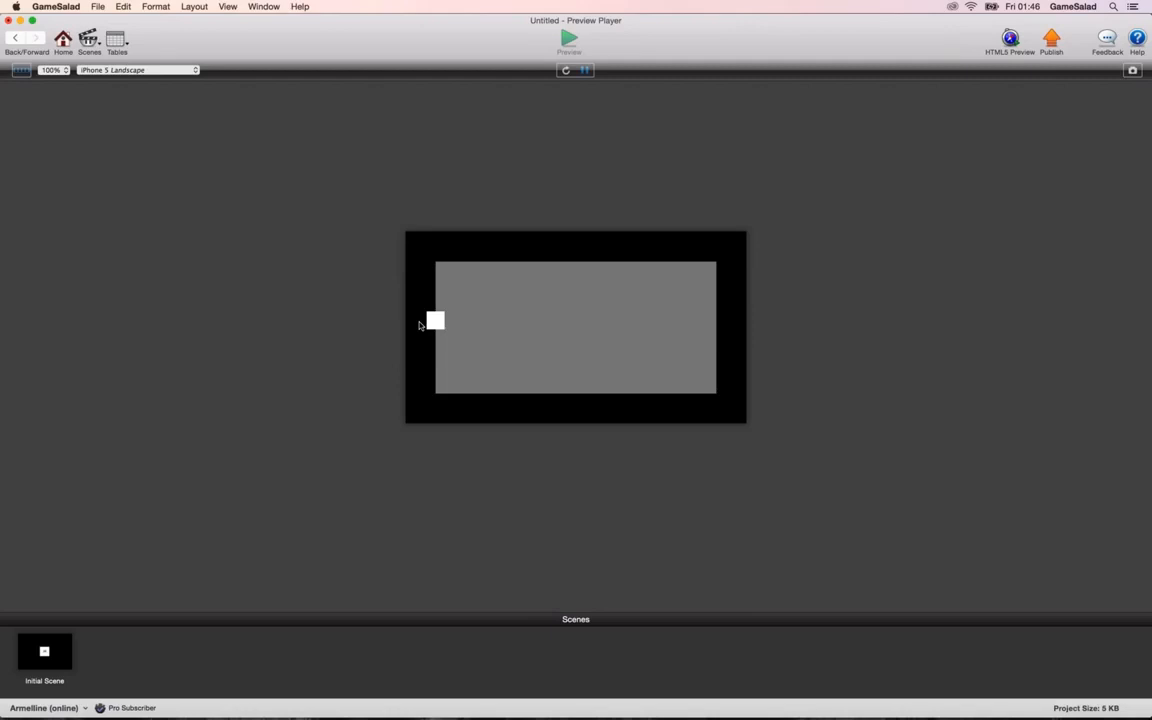
left_click_drag(419, 325, 419, 326)
left_click(15, 38)
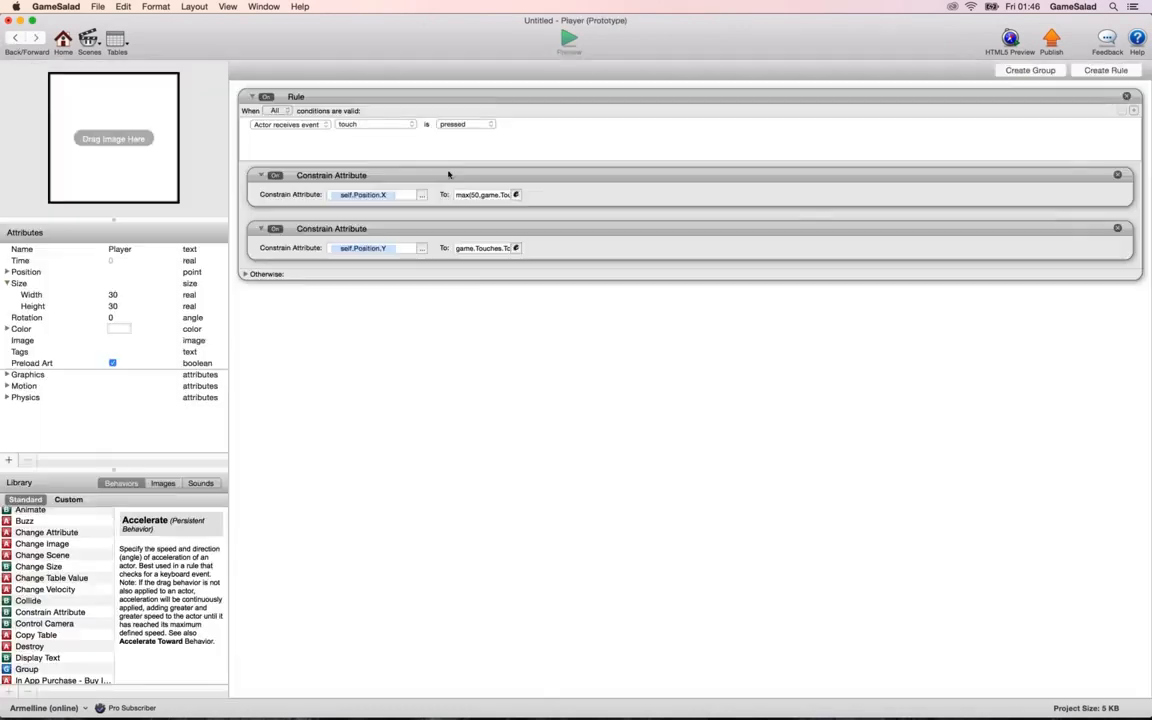
Change the self.Position.X constraint to min(max(50, game.Touches.Touch 1.X), game.Display Size.Width-50).
left_click(516, 194)
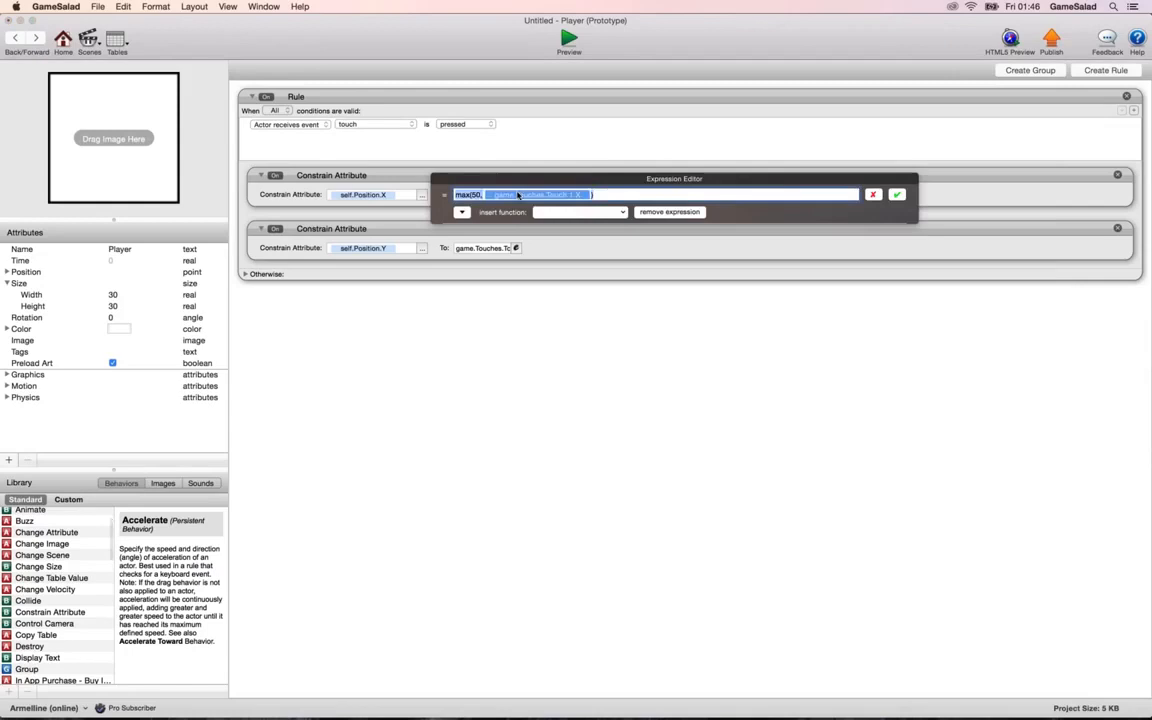
type("min(")
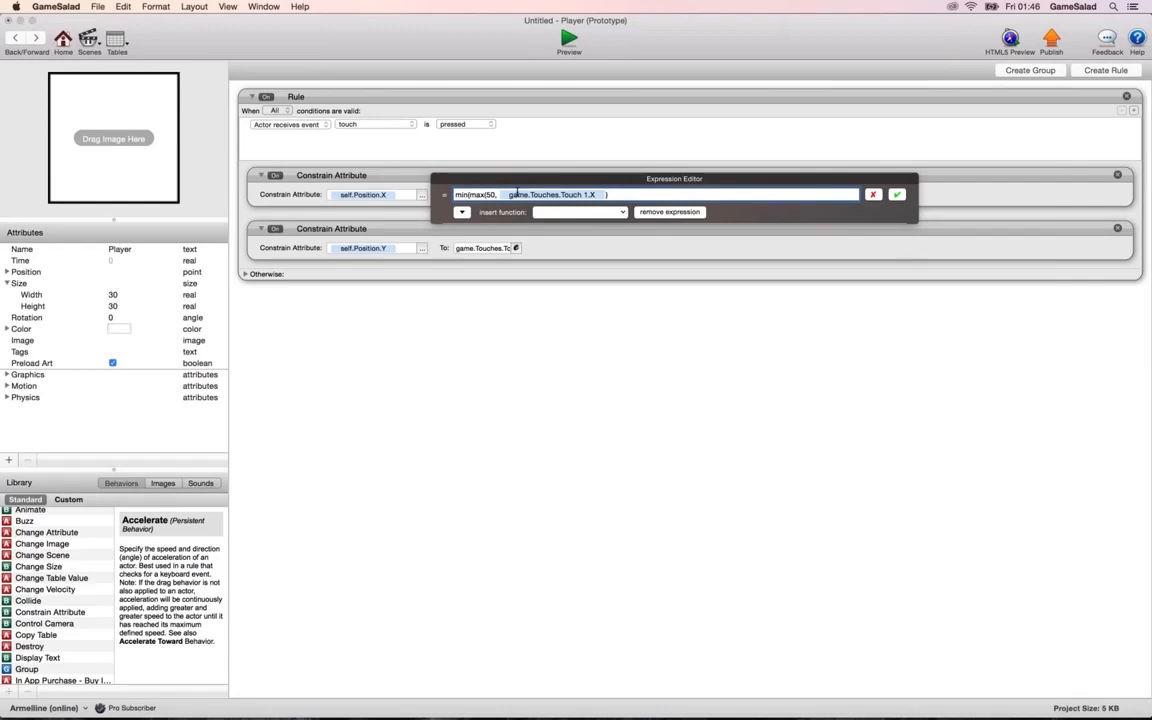
type(",")
left_click(462, 212)
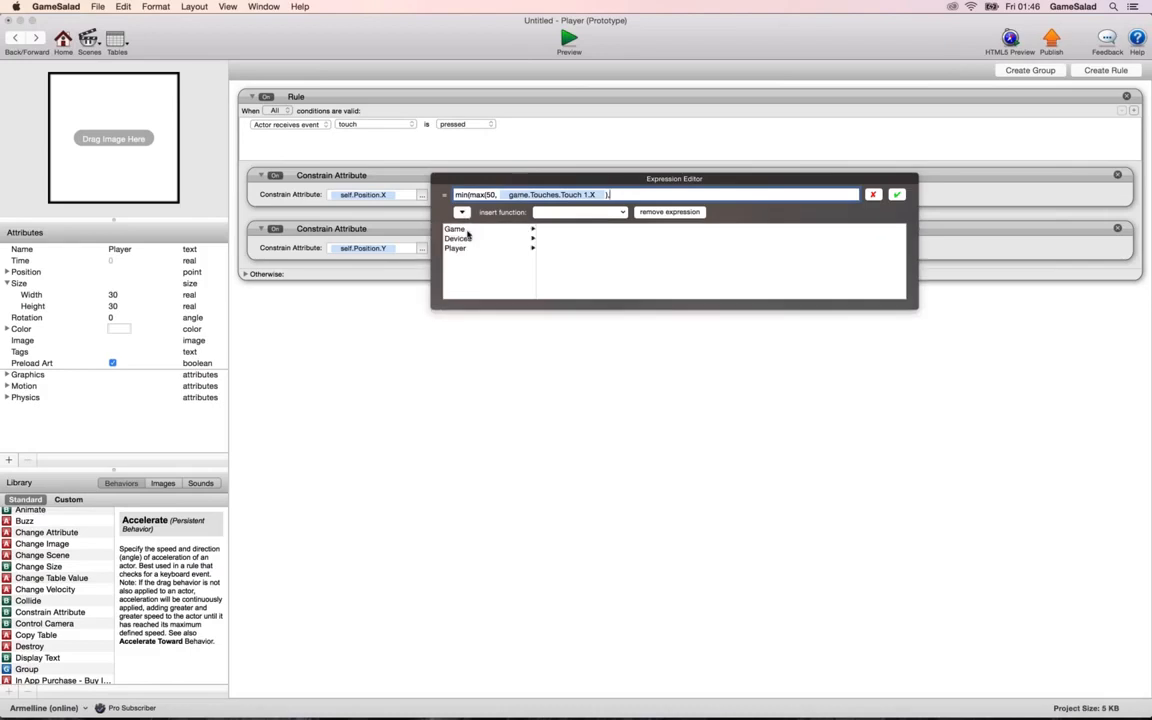
left_click(455, 229)
left_click(557, 248)
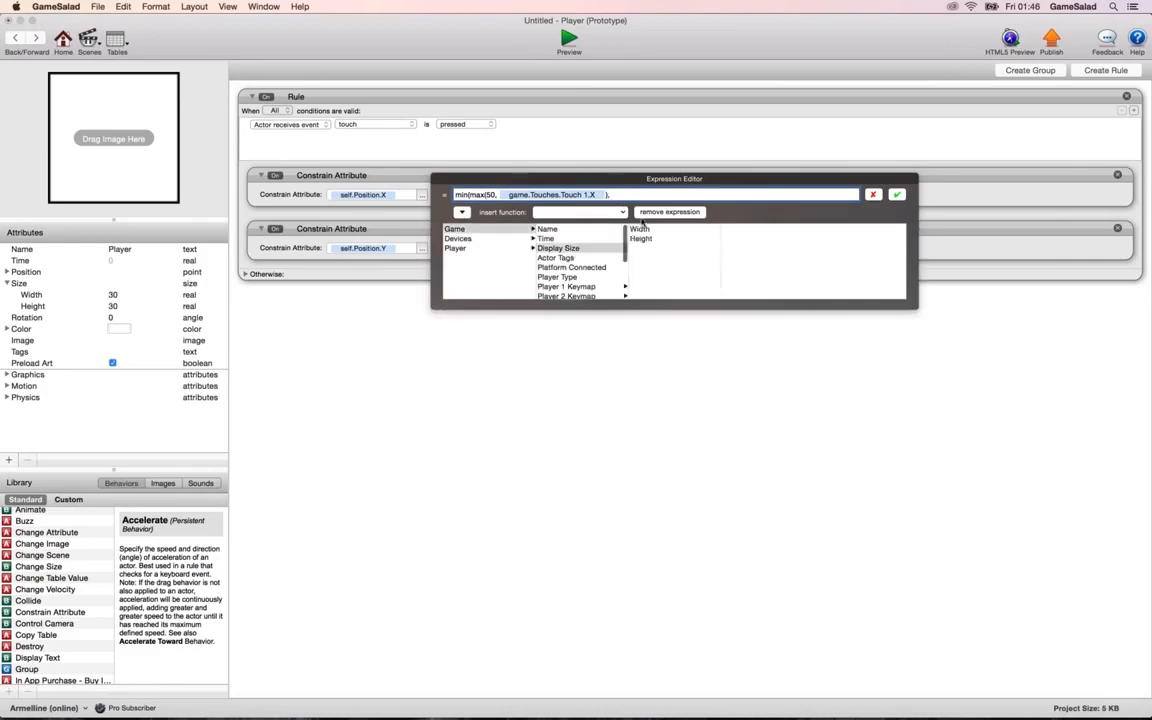
left_click(641, 229)
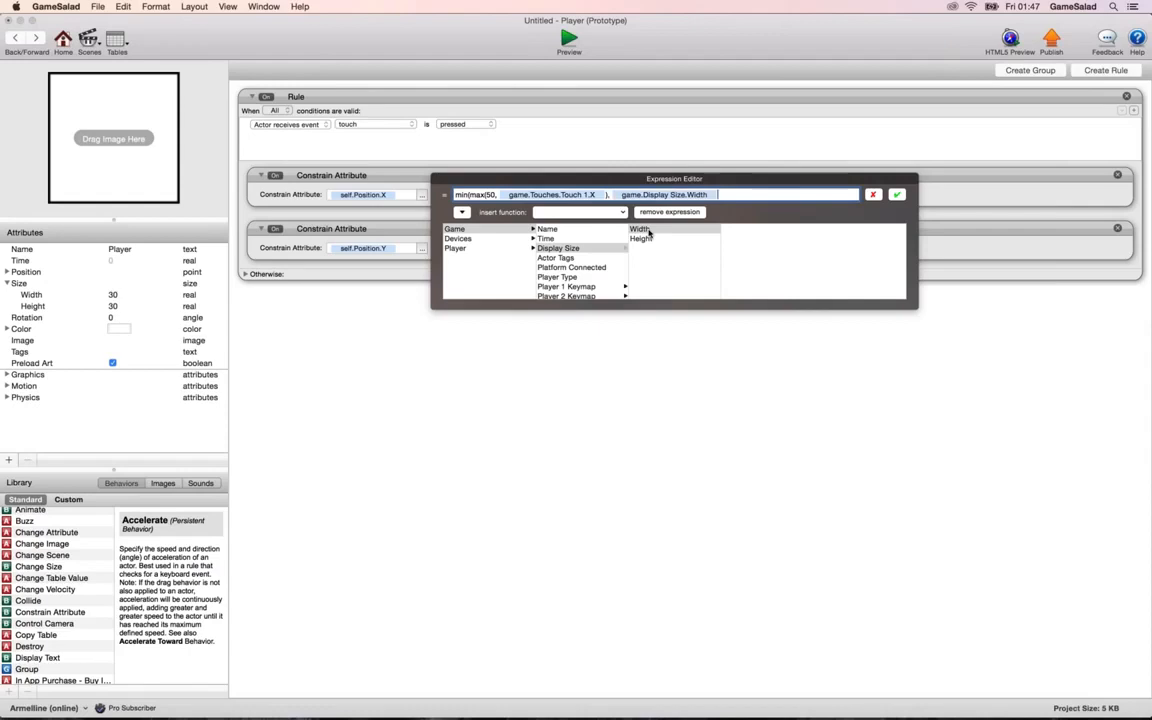
type("-50)")
left_click(897, 195)
Preview the scene, move the Player past the Box's right edge to test the maximum X limit, and leave the preview.
left_click(568, 40)
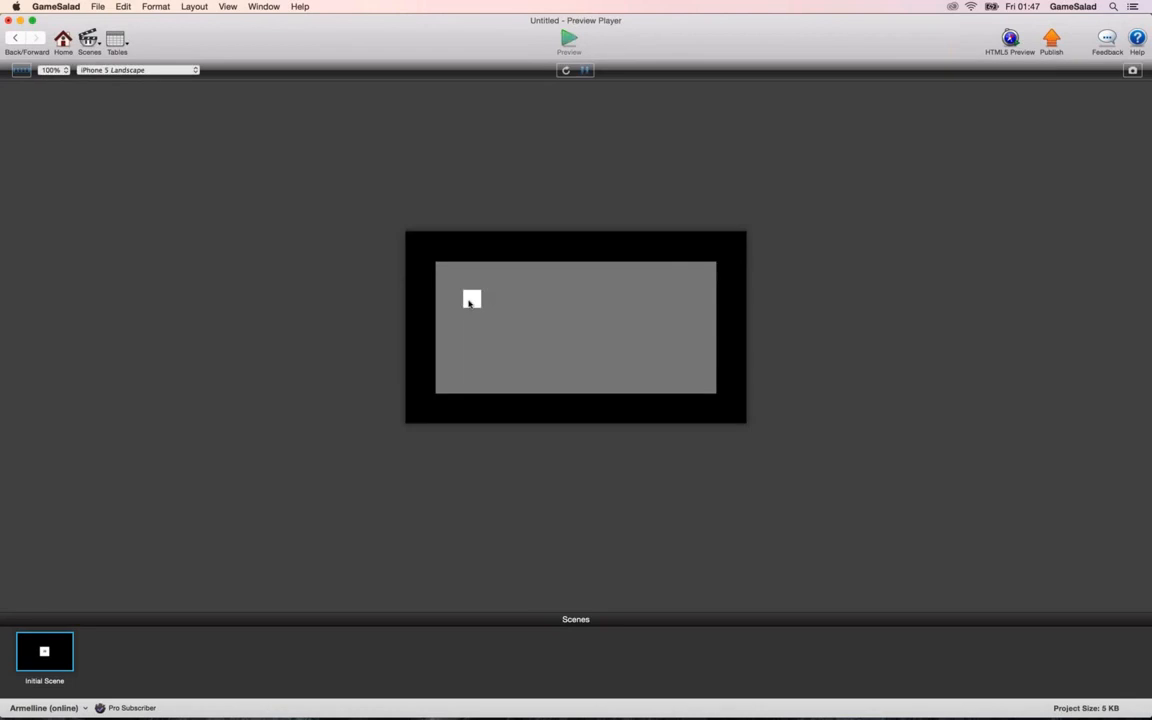
left_click_drag(470, 298, 721, 315)
left_click(15, 42)
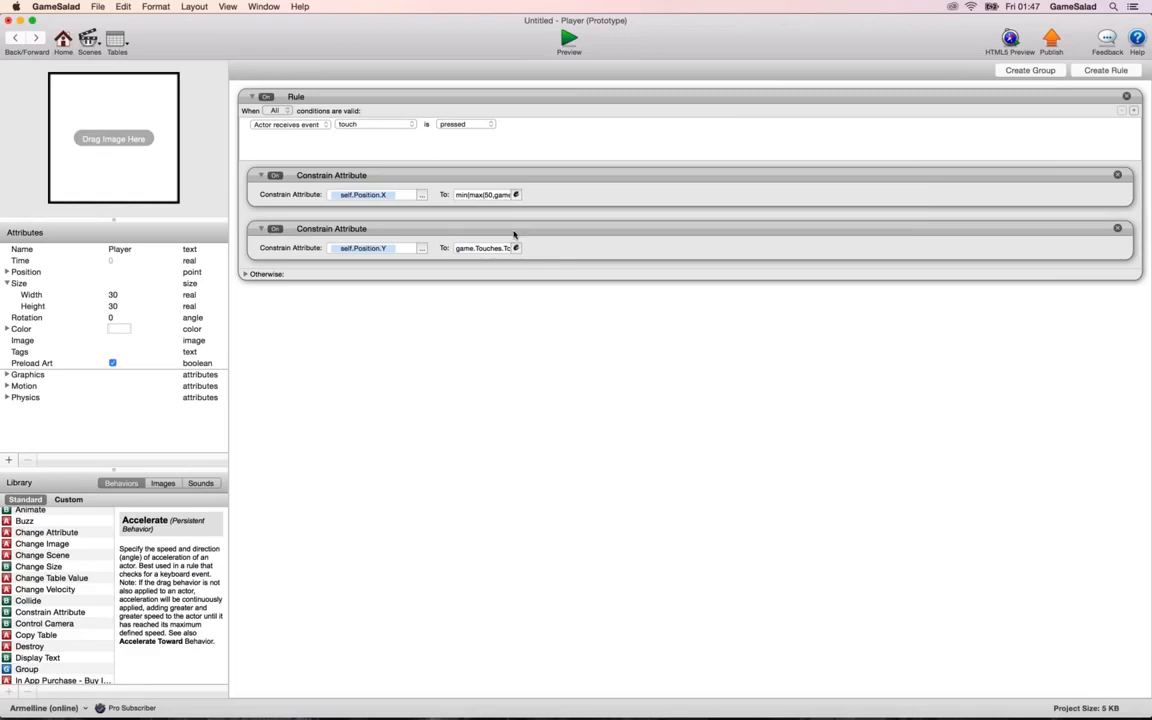
Review and accept the self.Position.X expression, and preview the Player's movement once more.
left_click(516, 194)
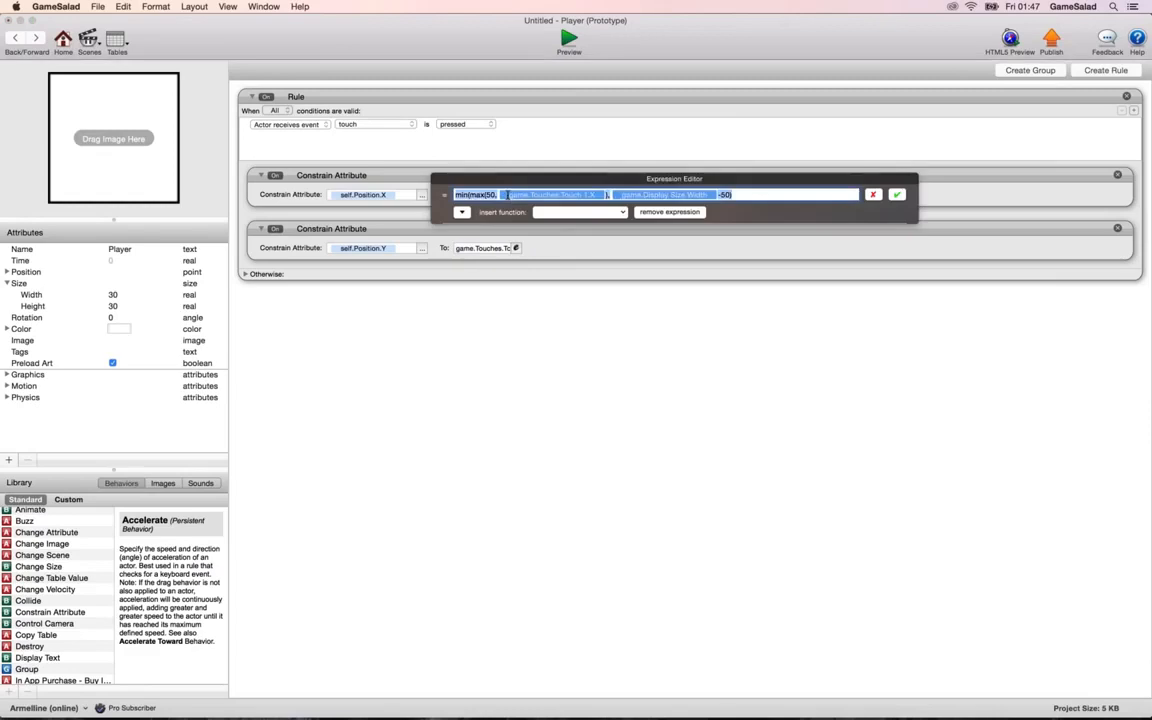
left_click(506, 194)
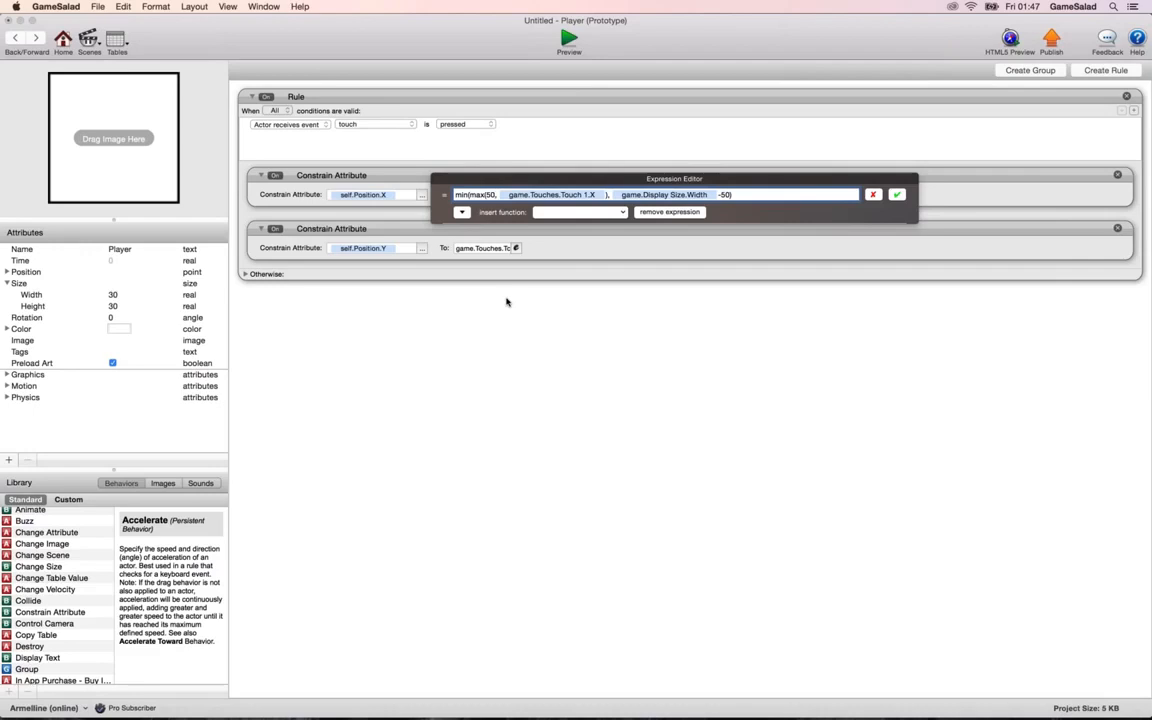
type(",")
left_click(891, 194)
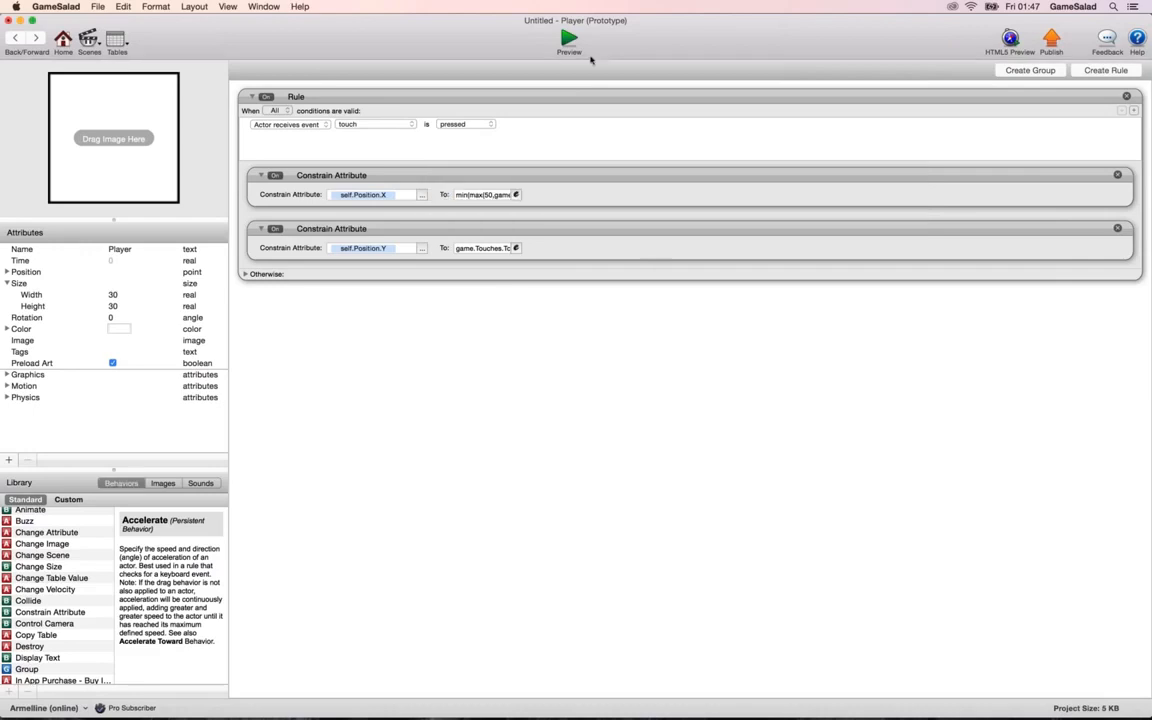
left_click(566, 40)
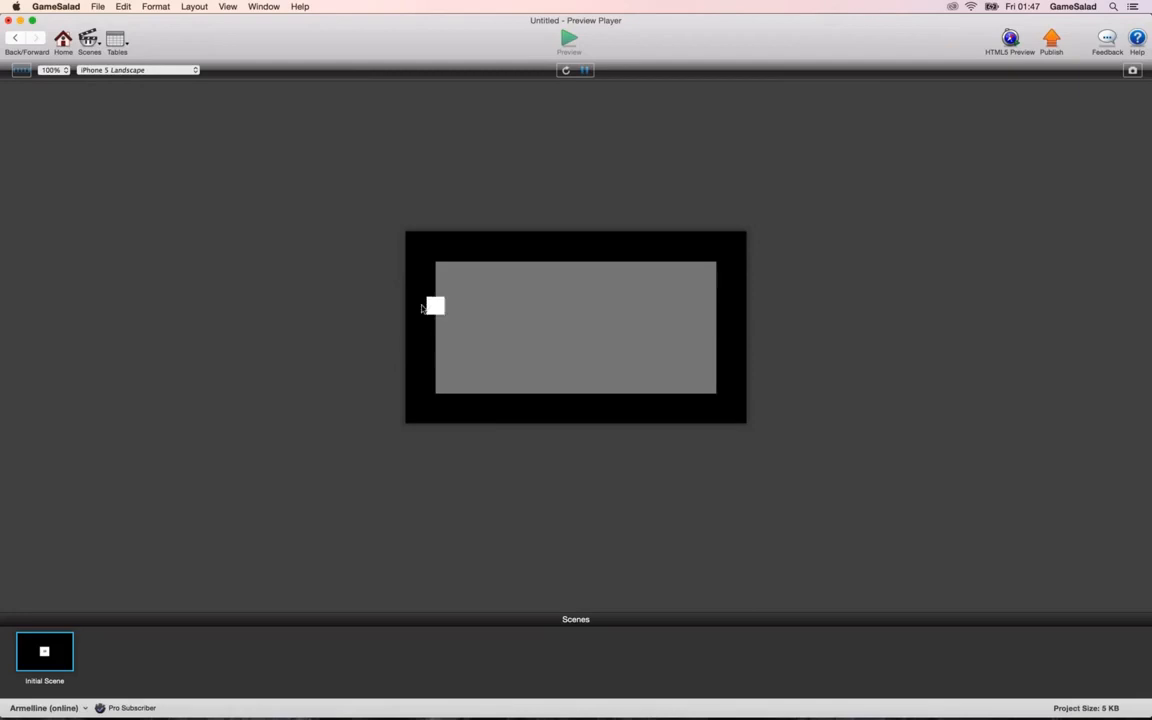
left_click(17, 38)
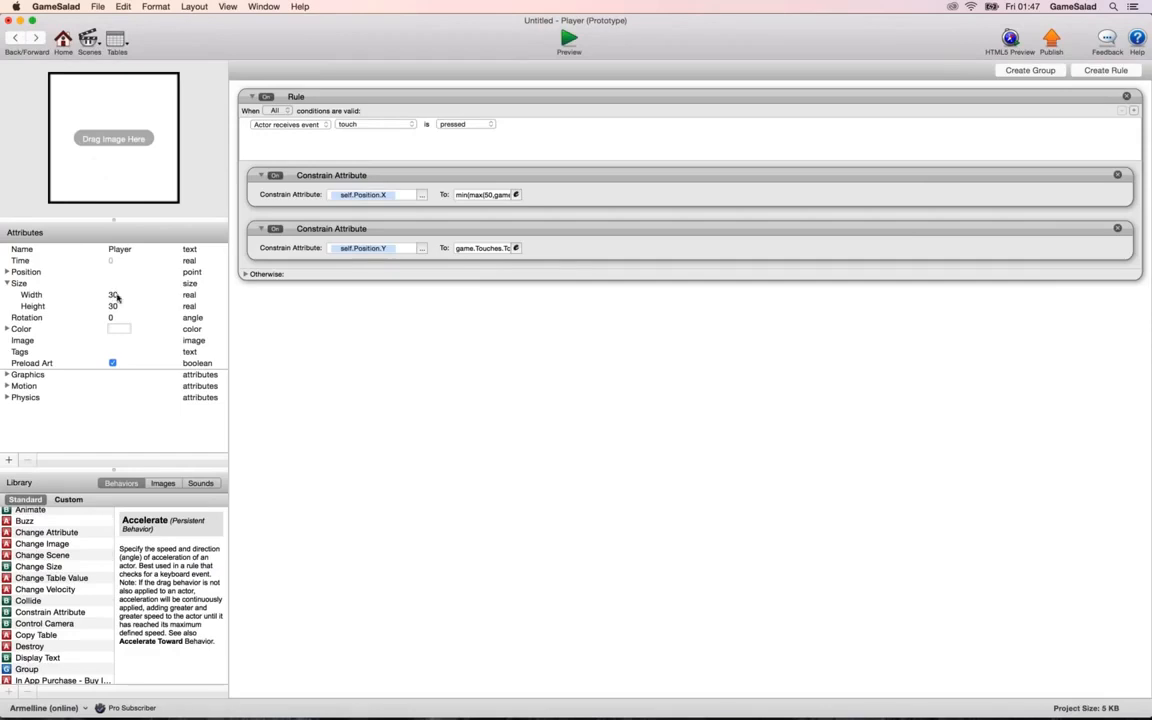
Set the lower limit in the self.Position.X constraint's max function to 50+(self.Size.Width/2), and preview the Player at the Box's left edge.
left_click(516, 194)
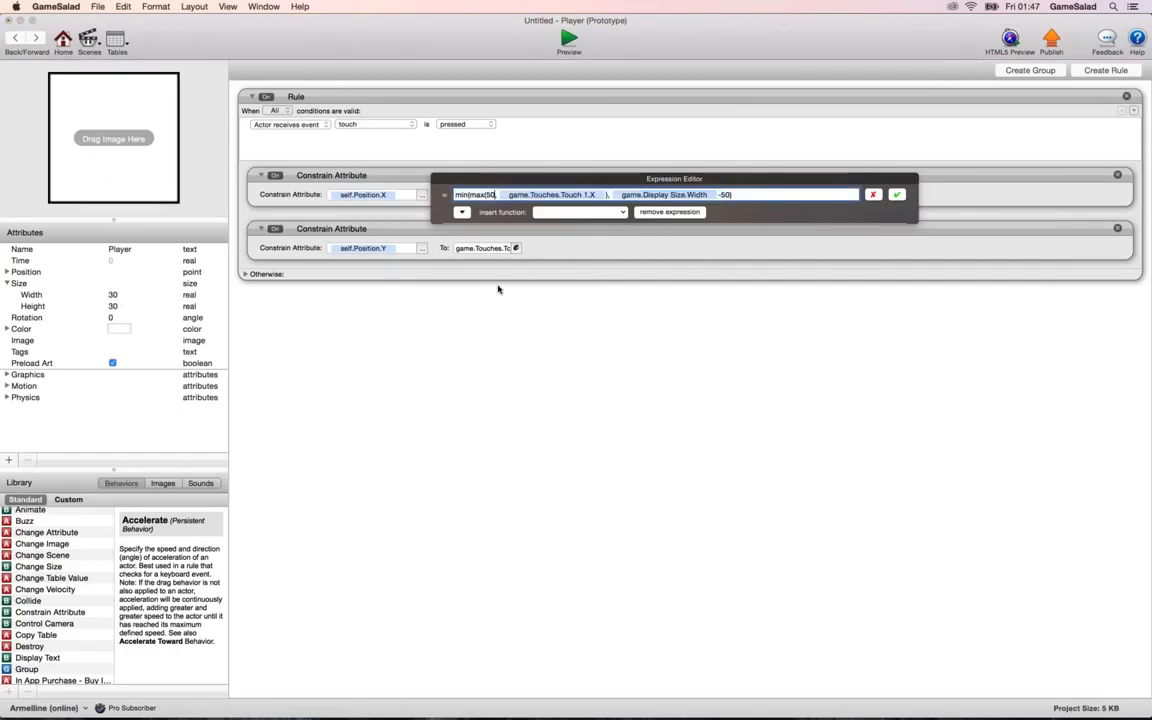
type("+15")
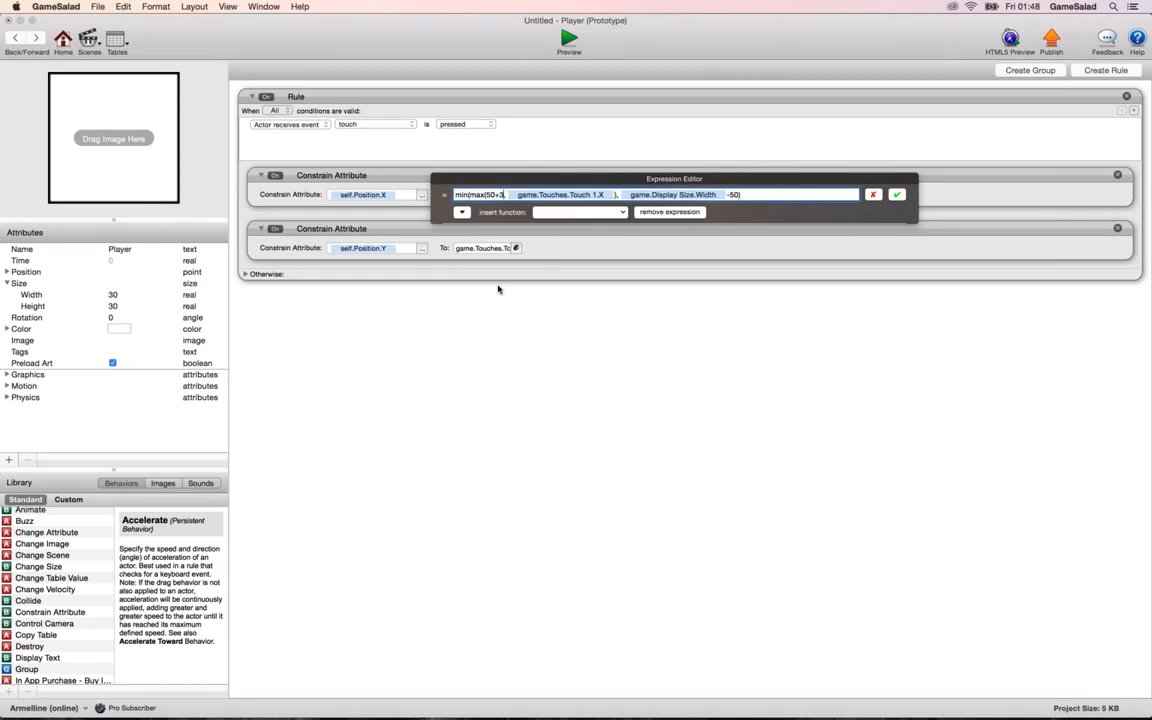
key("BackSpace")
key("BackSpace")
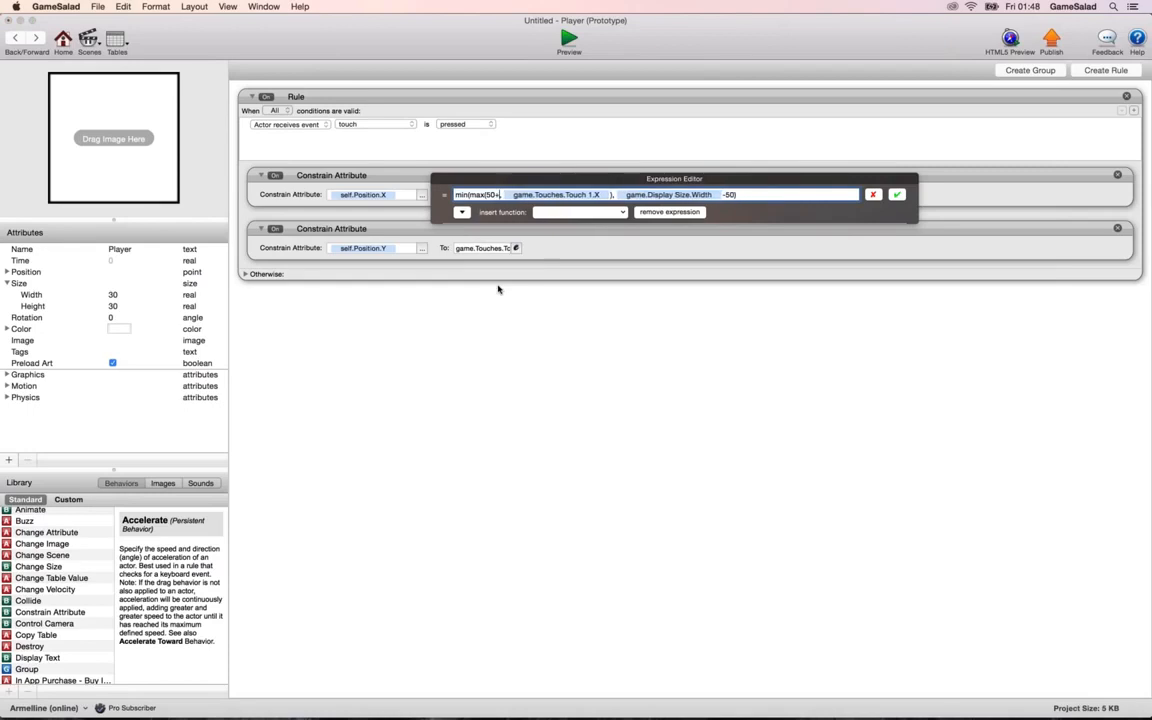
type("(")
left_click(462, 212)
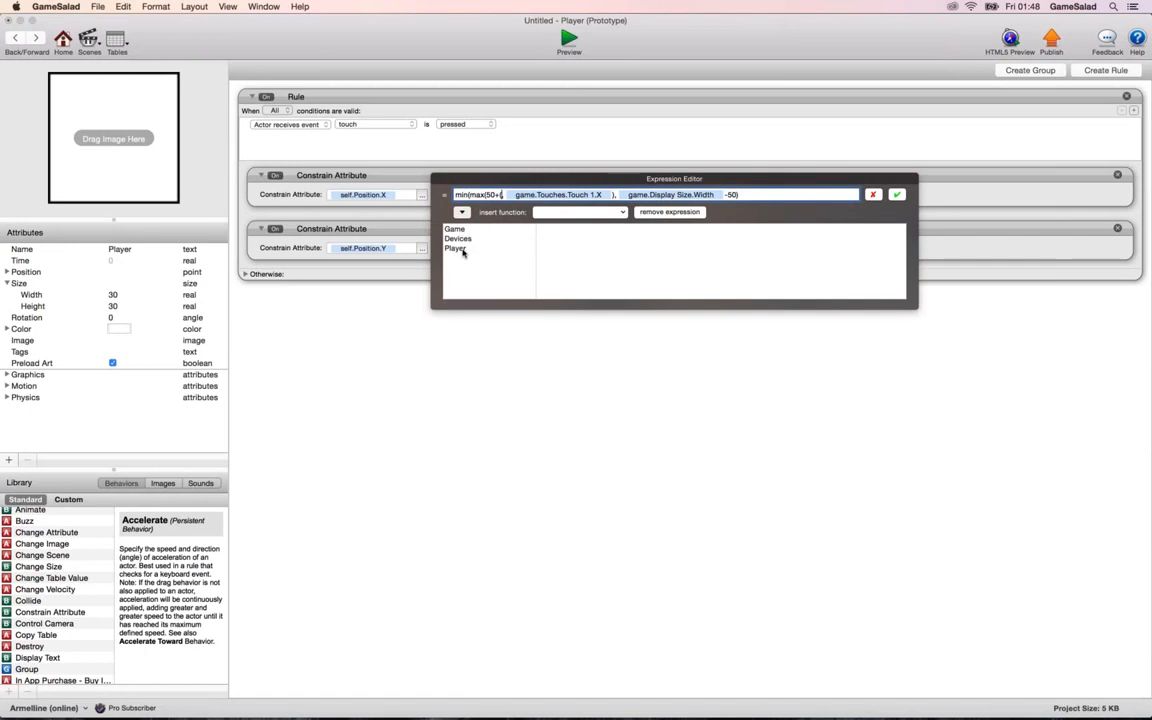
left_click(455, 248)
left_click(545, 258)
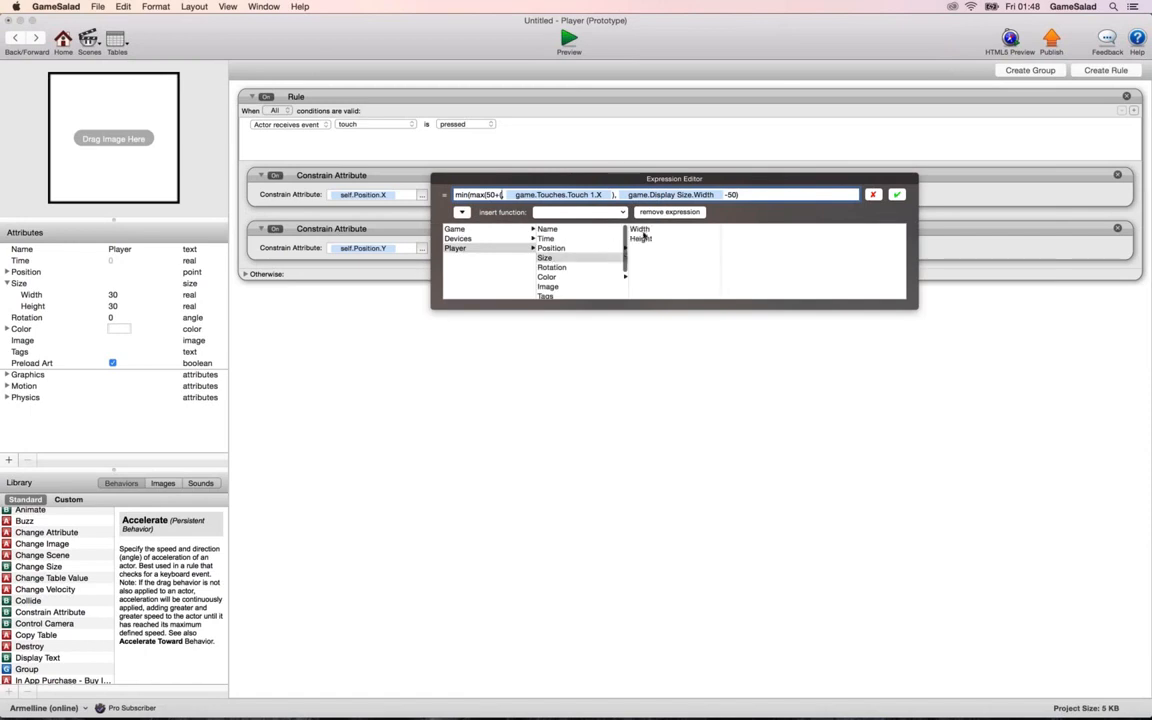
left_click(640, 229)
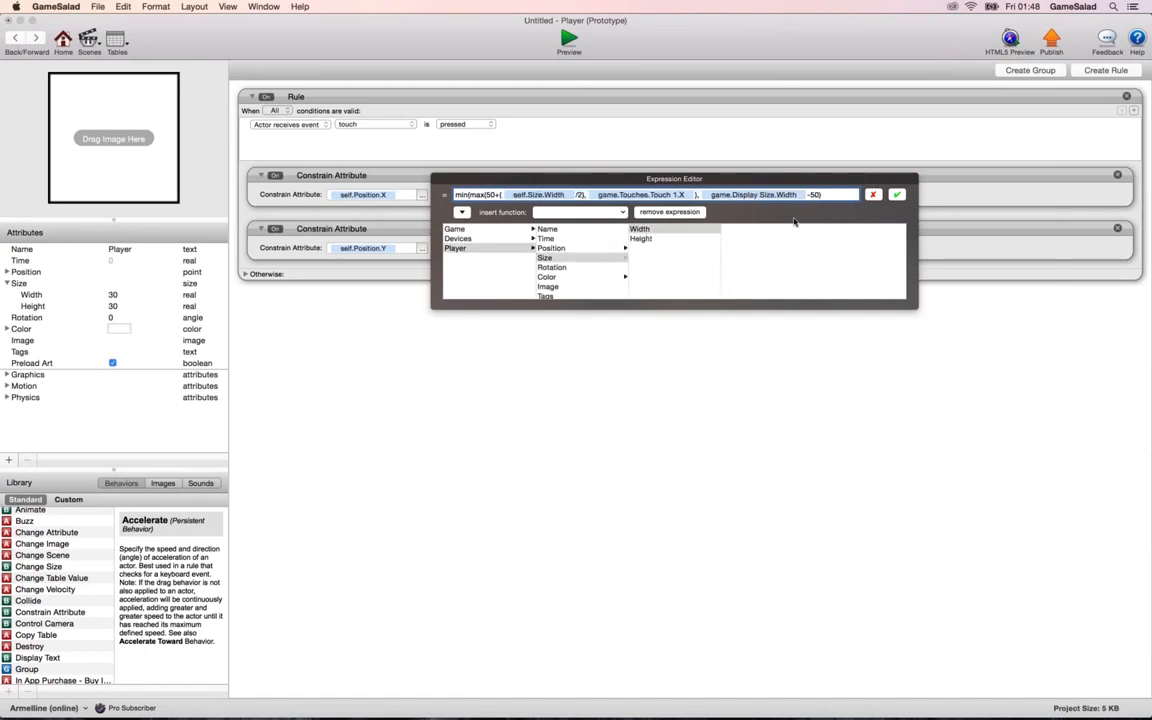
type("2")
left_click(572, 43)
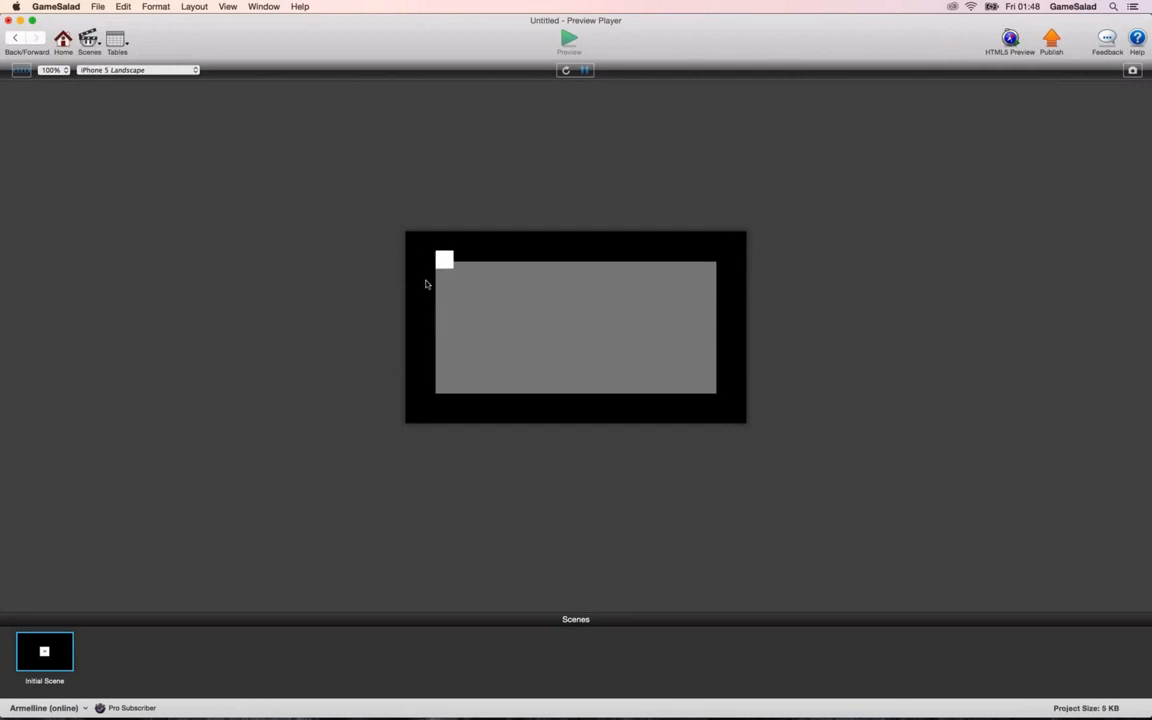
left_click(16, 40)
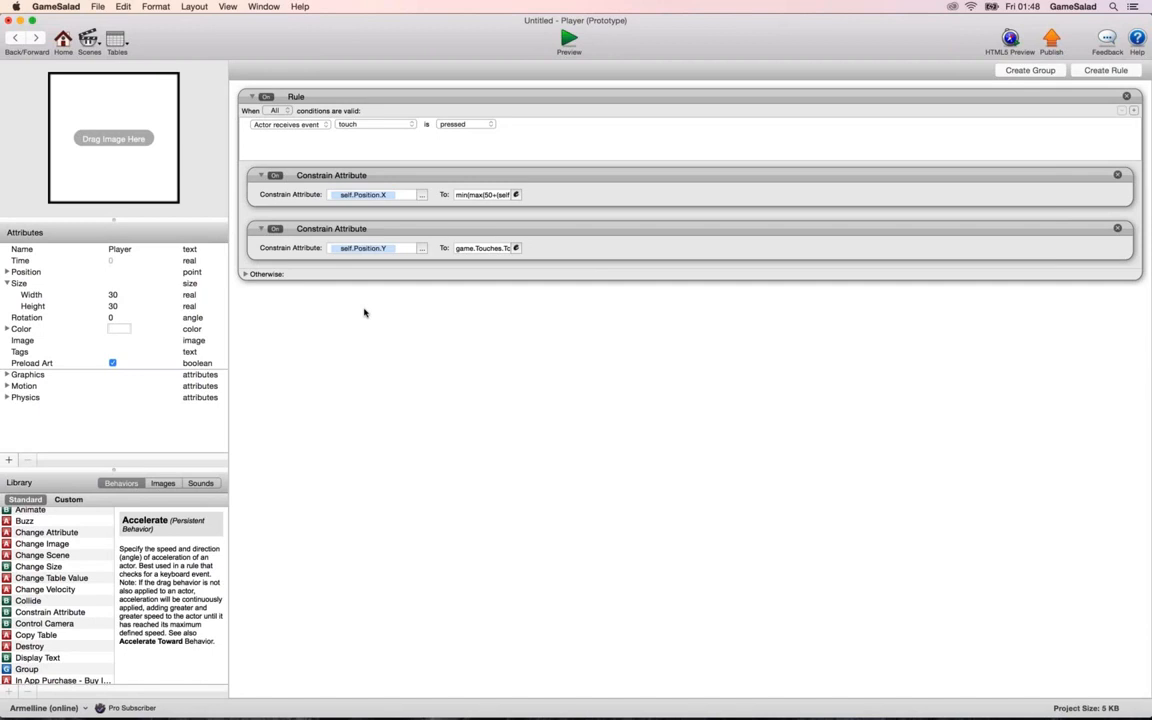
Switch to the Keynote presentation, play it from the max slide, and advance to the magnitude slide.
key("super+Tab")
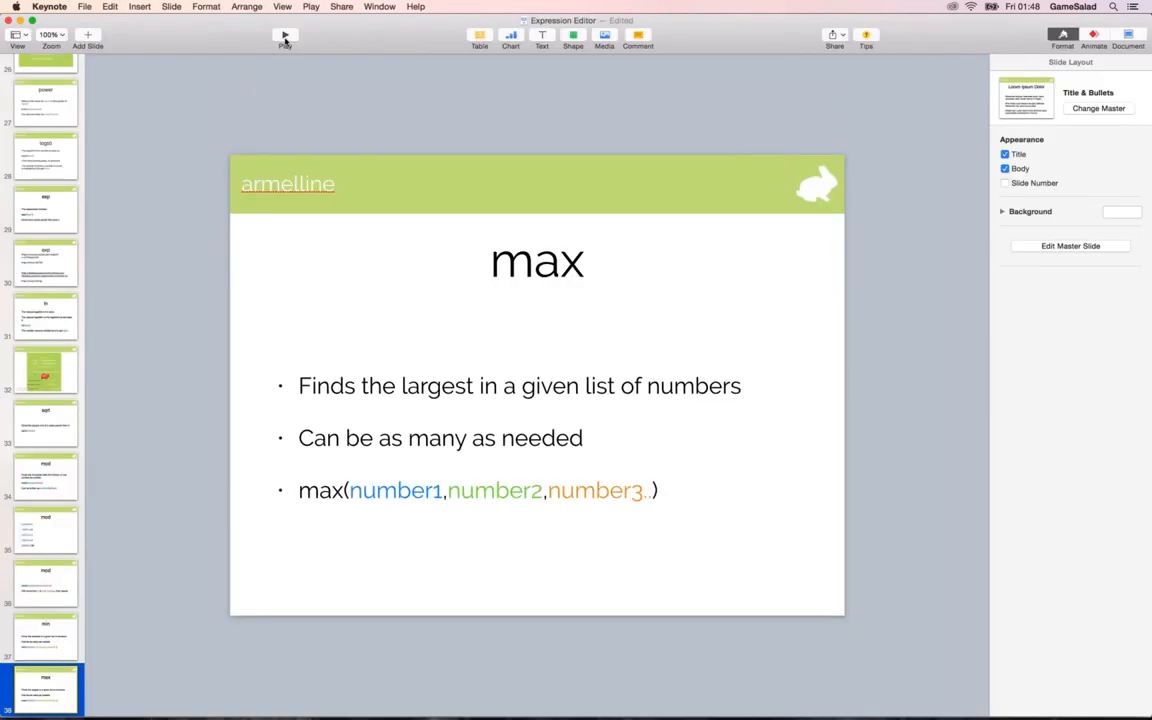
left_click(285, 36)
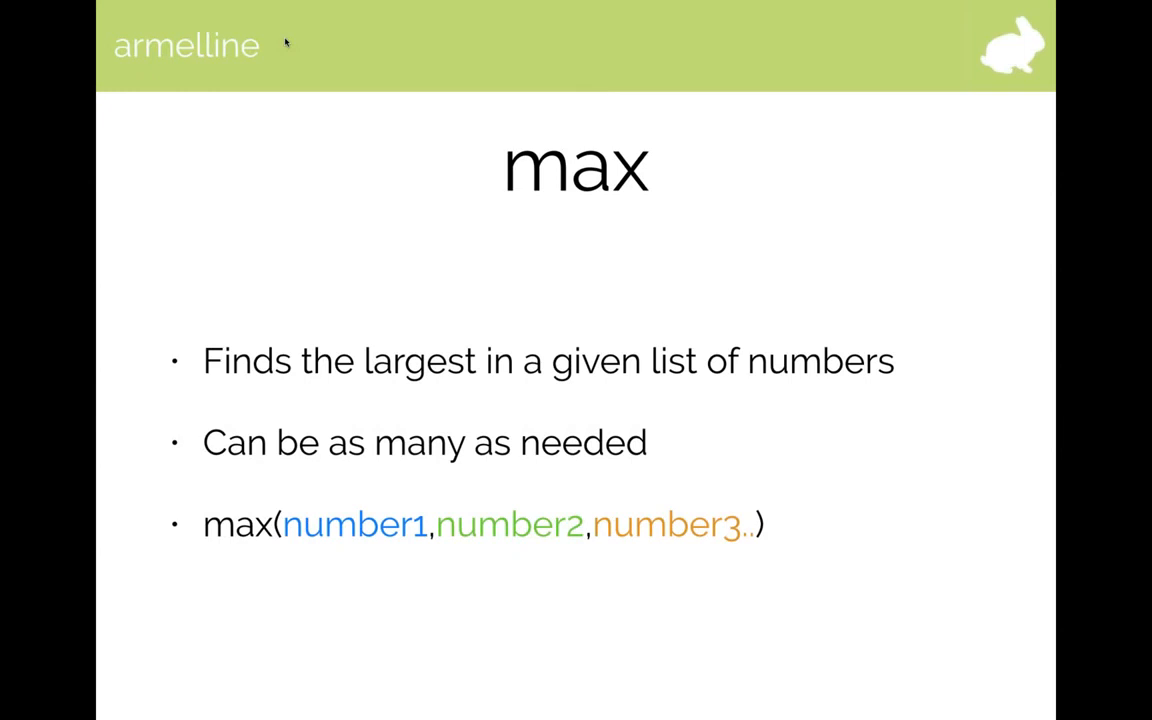
key("Right")
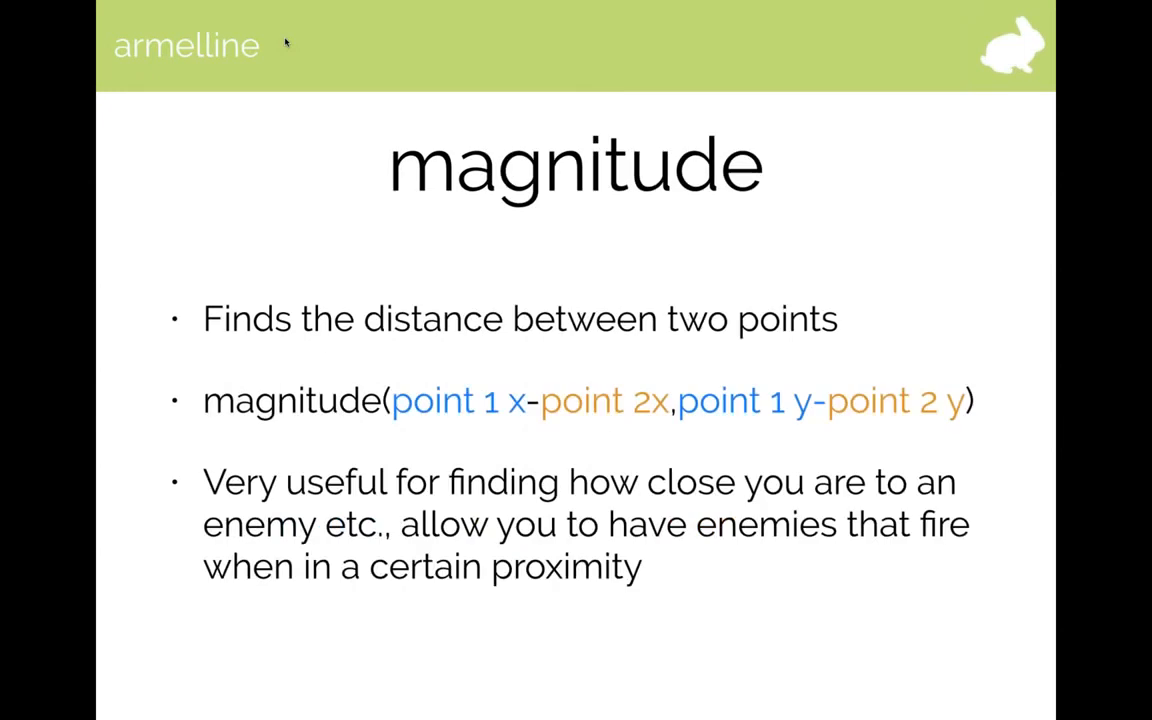
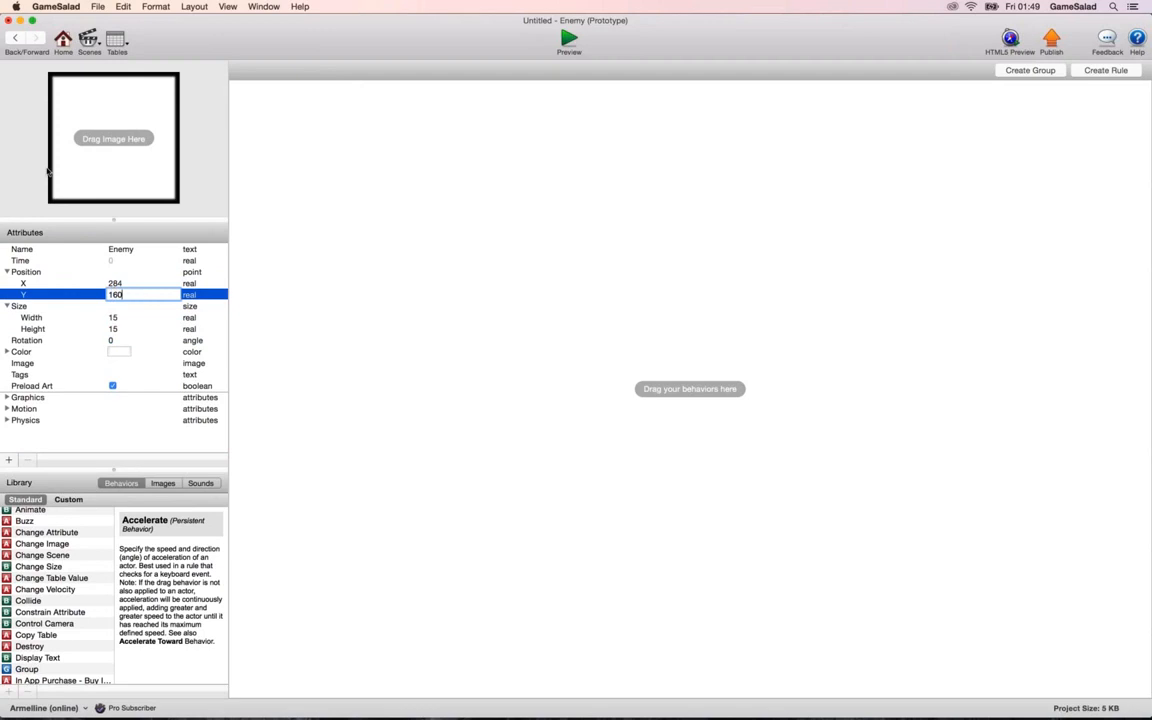
Accept the Enemy's Y position of 160 and return to the Initial Scene.
key("Tab")
left_click(13, 41)
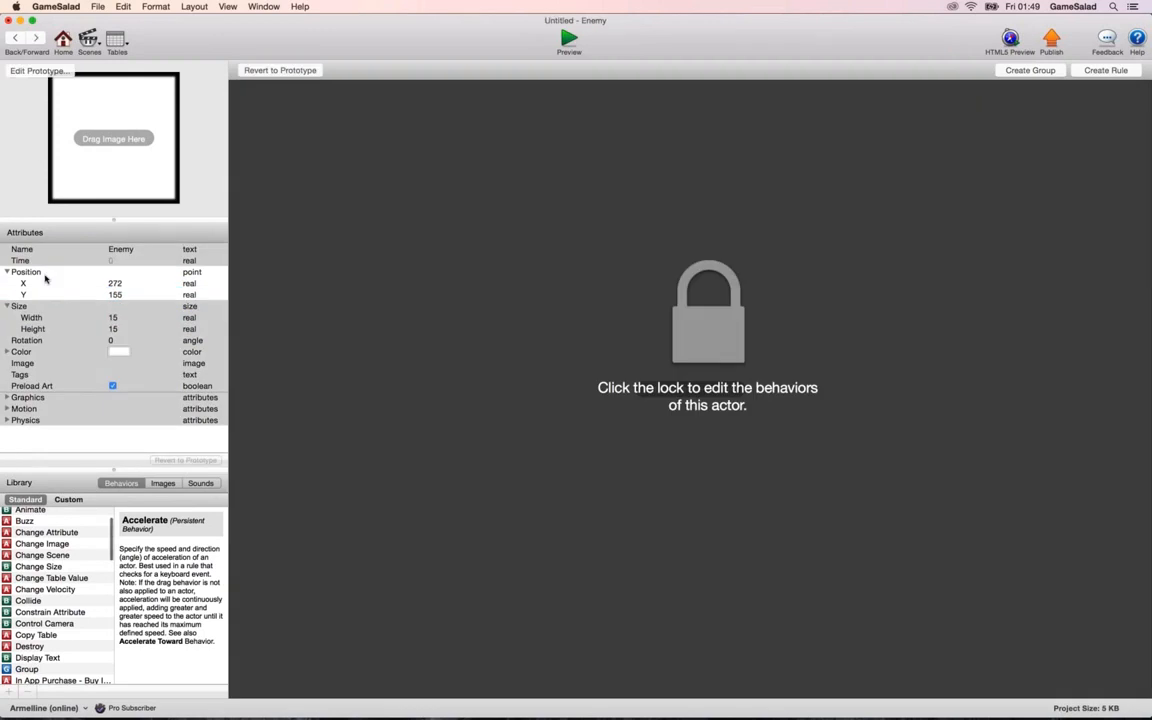
left_click(16, 41)
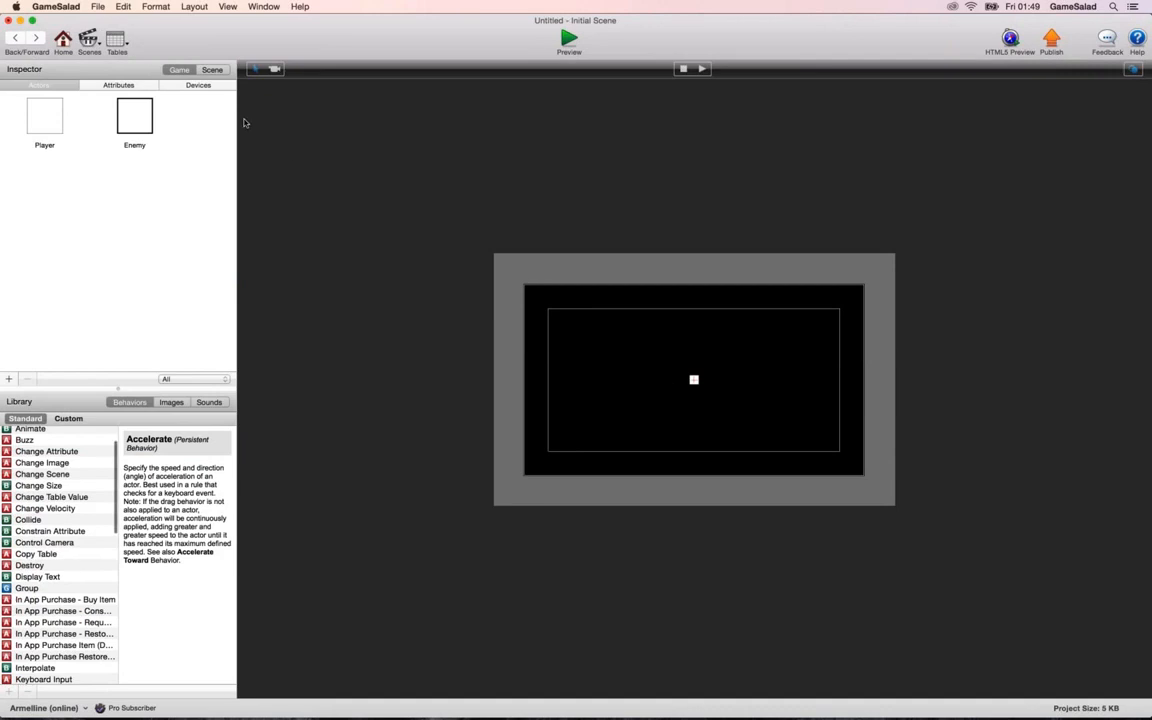
Change the Initial Scene's background color to light orange using the crayon palette.
left_click(212, 70)
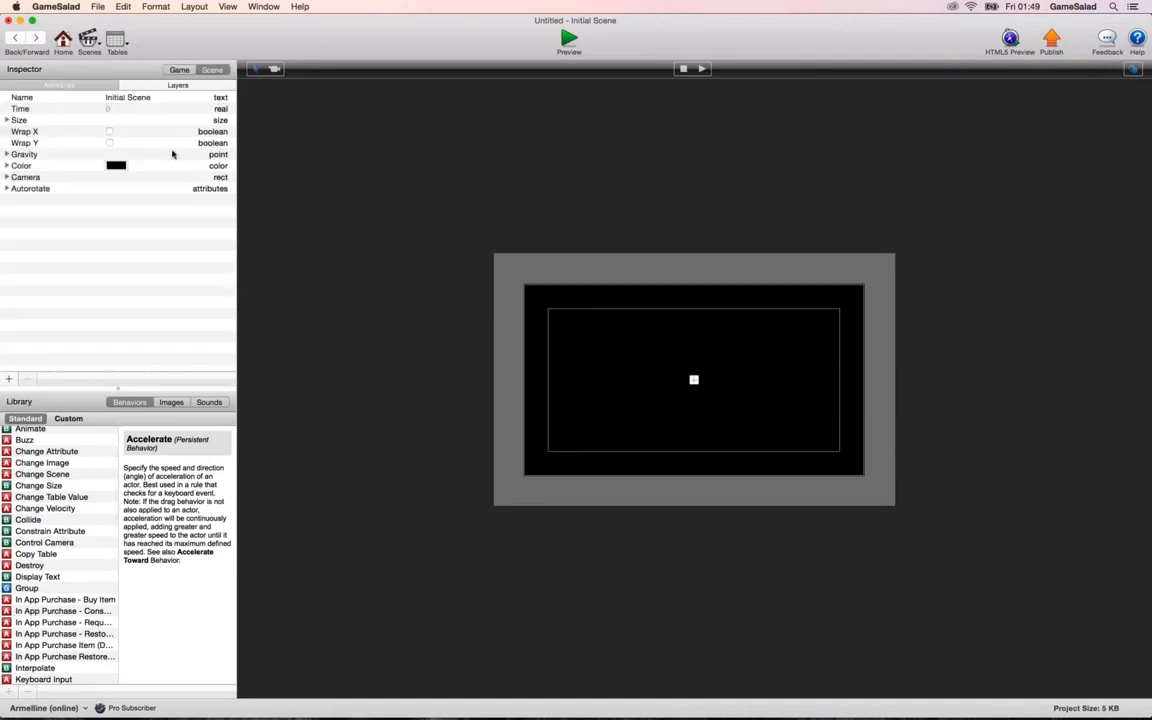
left_click(170, 85)
left_click(89, 86)
left_click(118, 166)
left_click(118, 166)
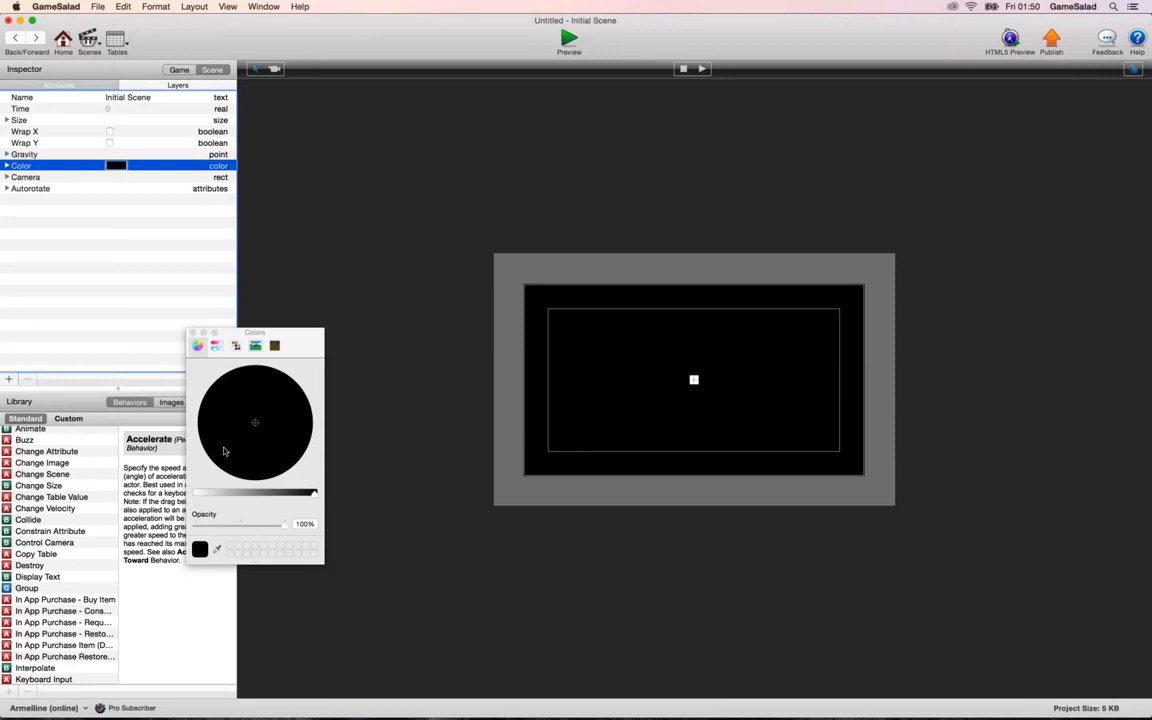
left_click(275, 346)
left_click(208, 476)
left_click(193, 332)
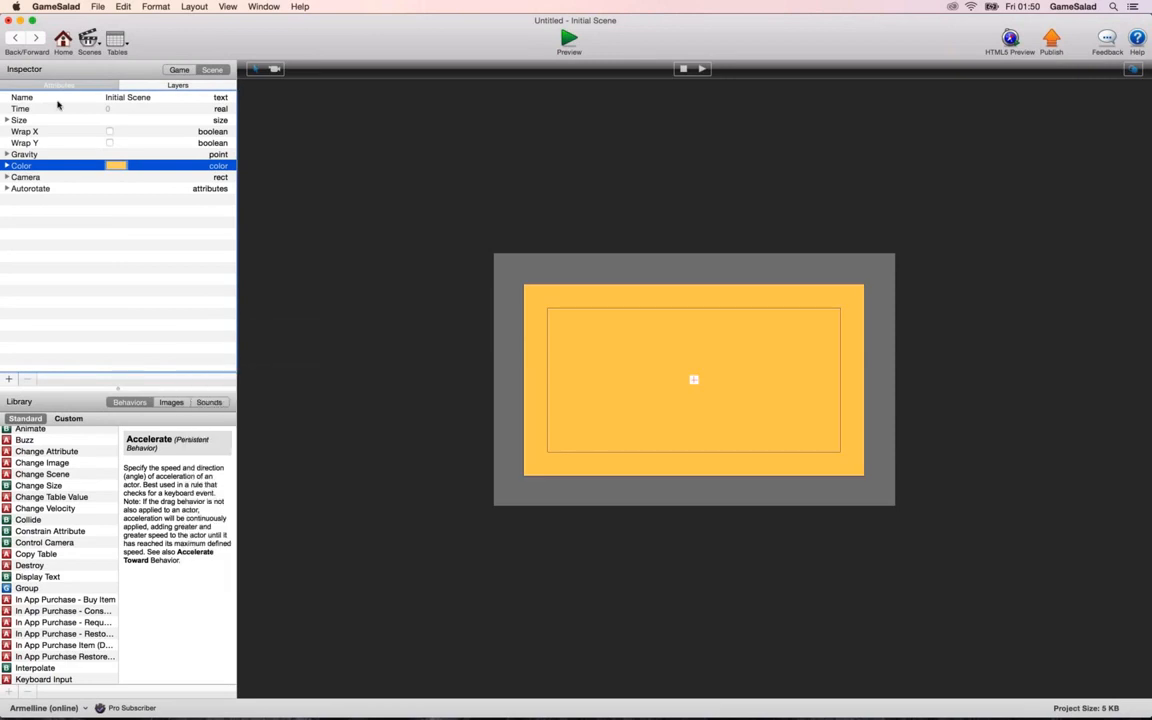
Open the Player actor and set its width and height to 40.
left_click(176, 70)
left_click(44, 110)
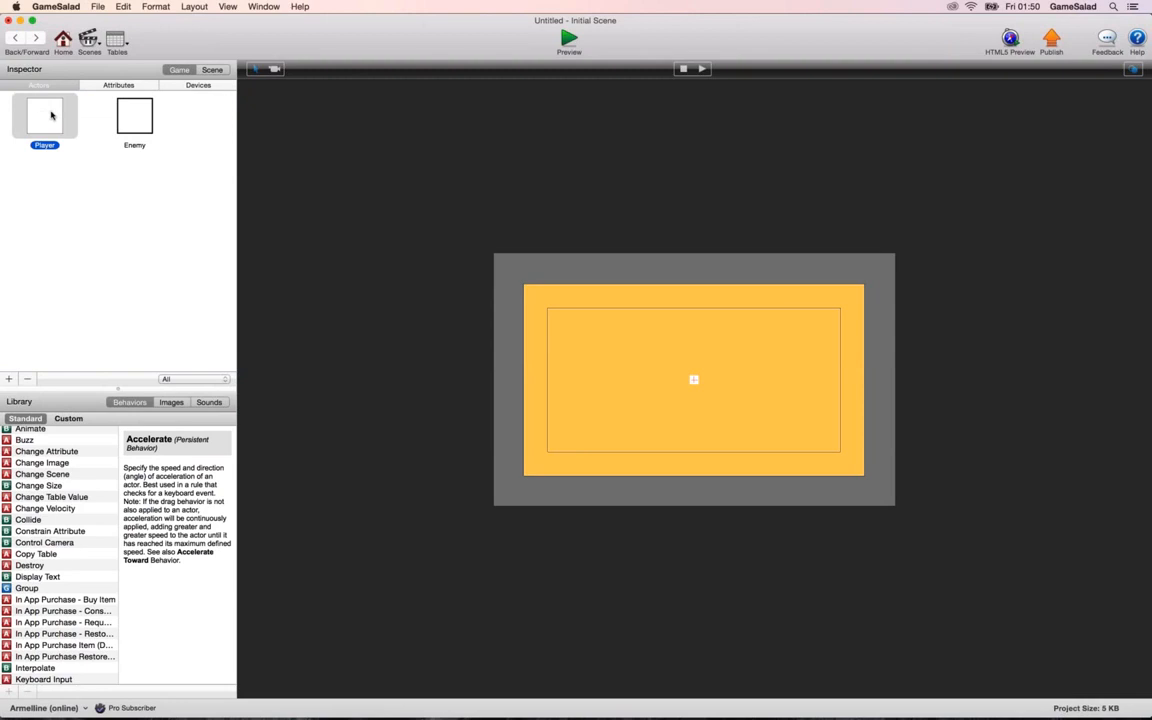
double_click(57, 150)
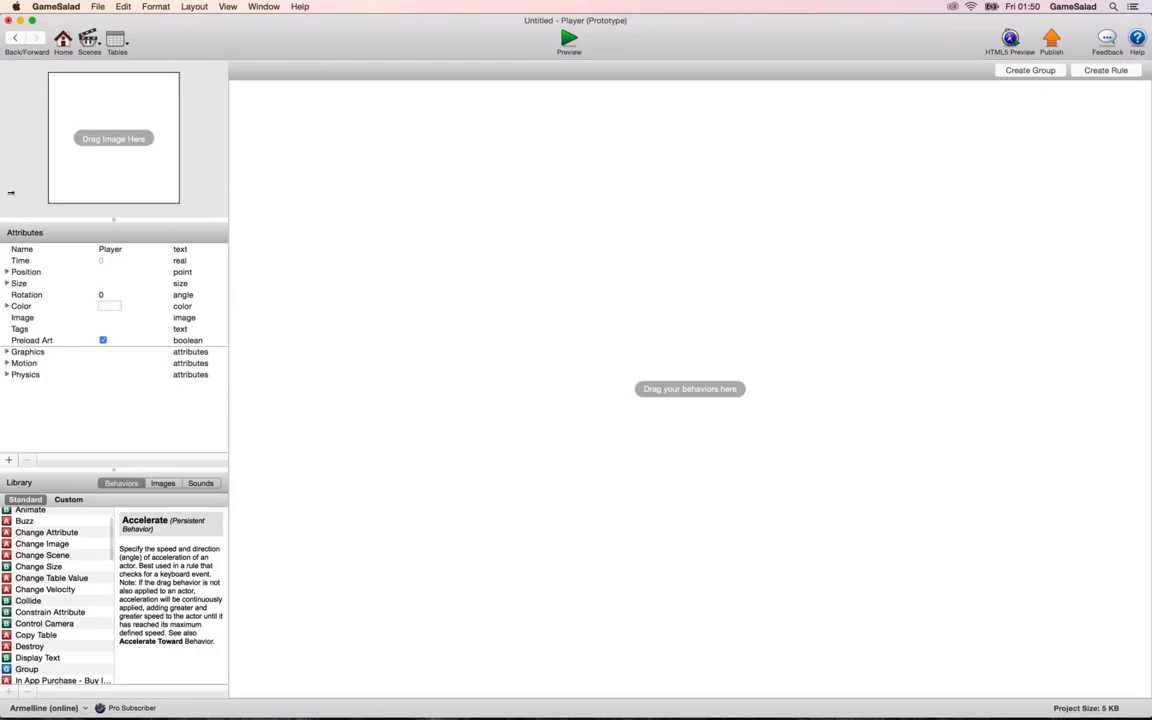
left_click(7, 283)
left_click(112, 294)
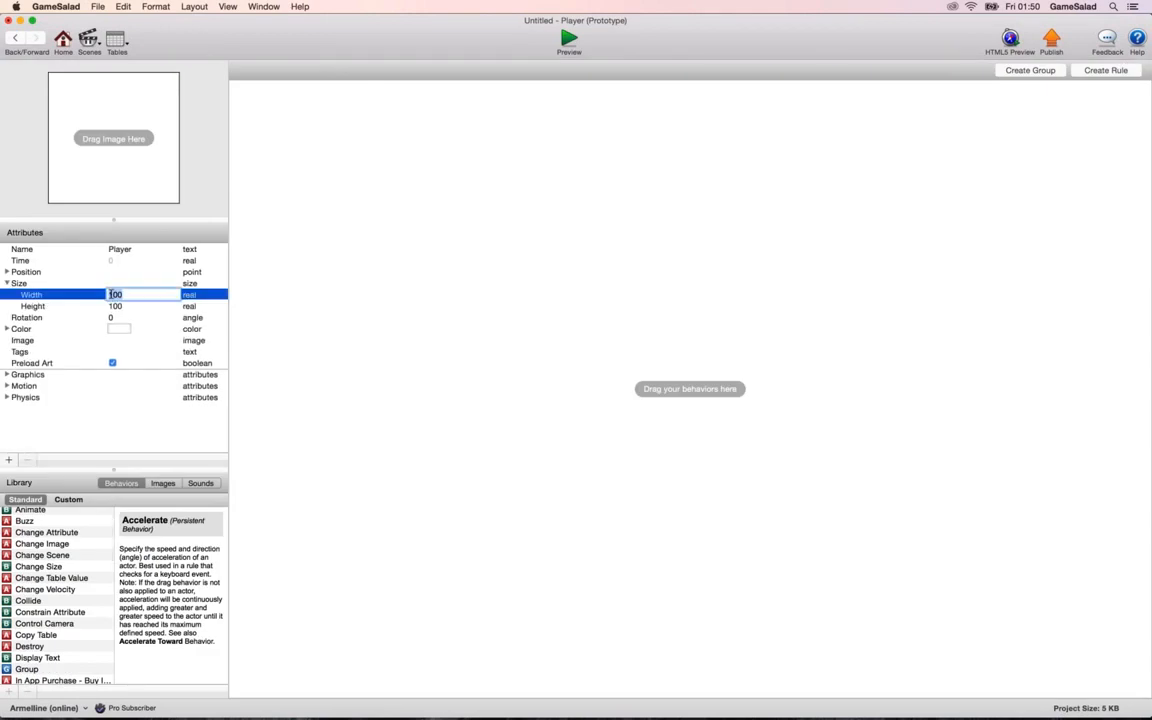
type("40")
key("Tab")
type("40")
key("Tab")
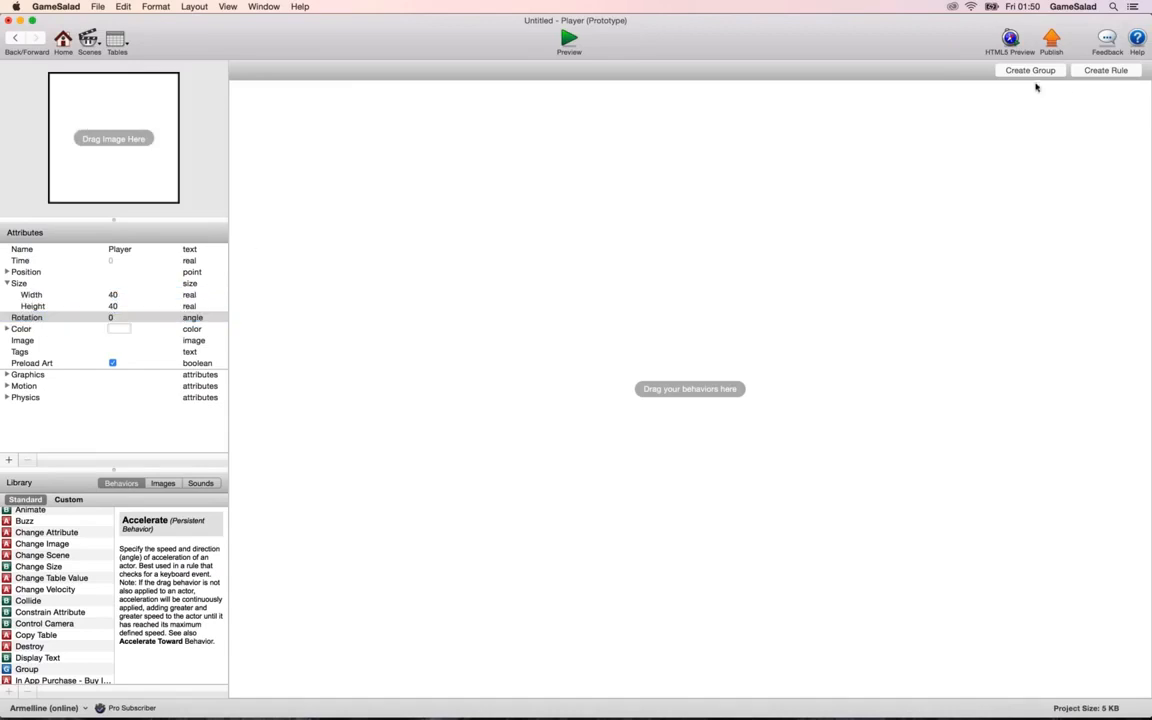
Create a Player rule for touch being pressed, and give it two Constrain Attribute behaviors.
left_click(1106, 70)
left_click(410, 124)
left_click(375, 134)
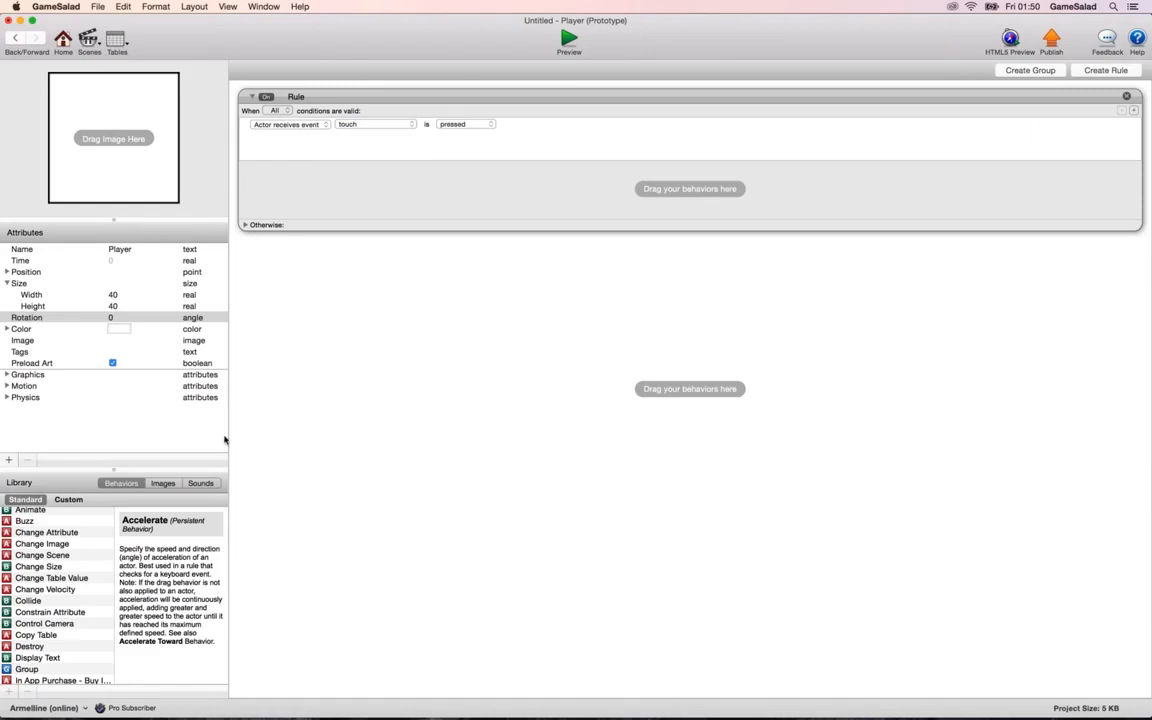
left_click_drag(50, 612, 391, 180)
key("super+d")
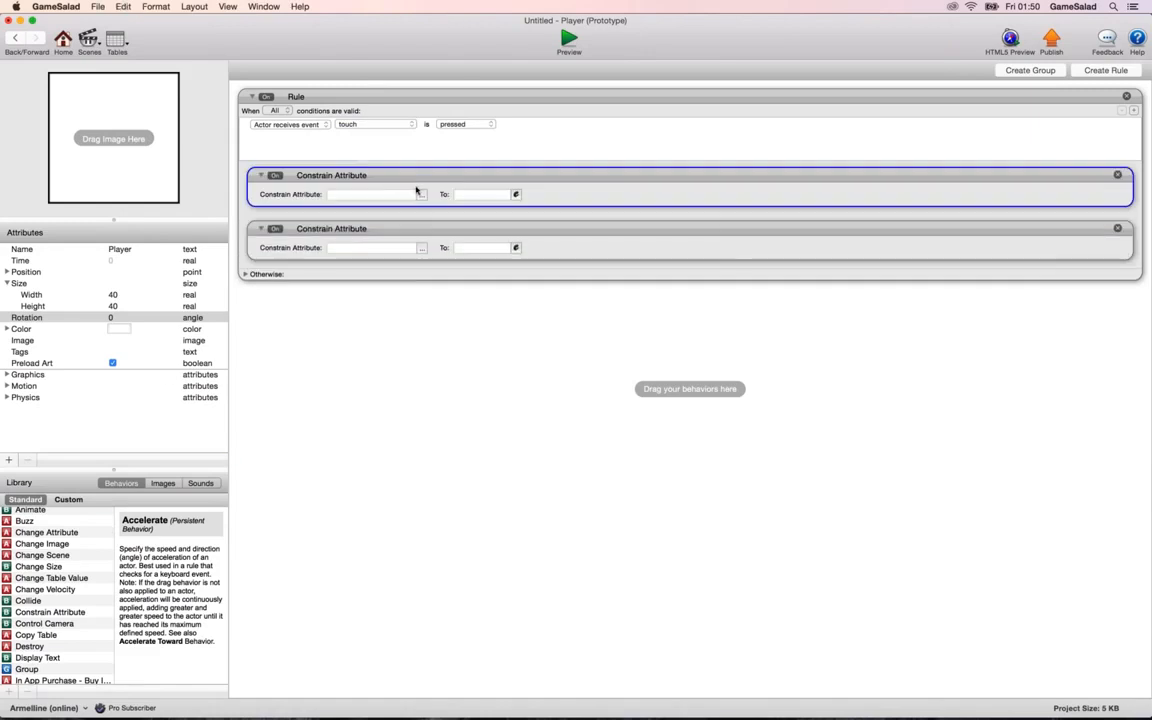
Assign self.Position.X to the first Constrain Attribute behavior and self.Position.Y to the second.
left_click(422, 195)
left_click(430, 226)
left_click(505, 226)
left_click(590, 207)
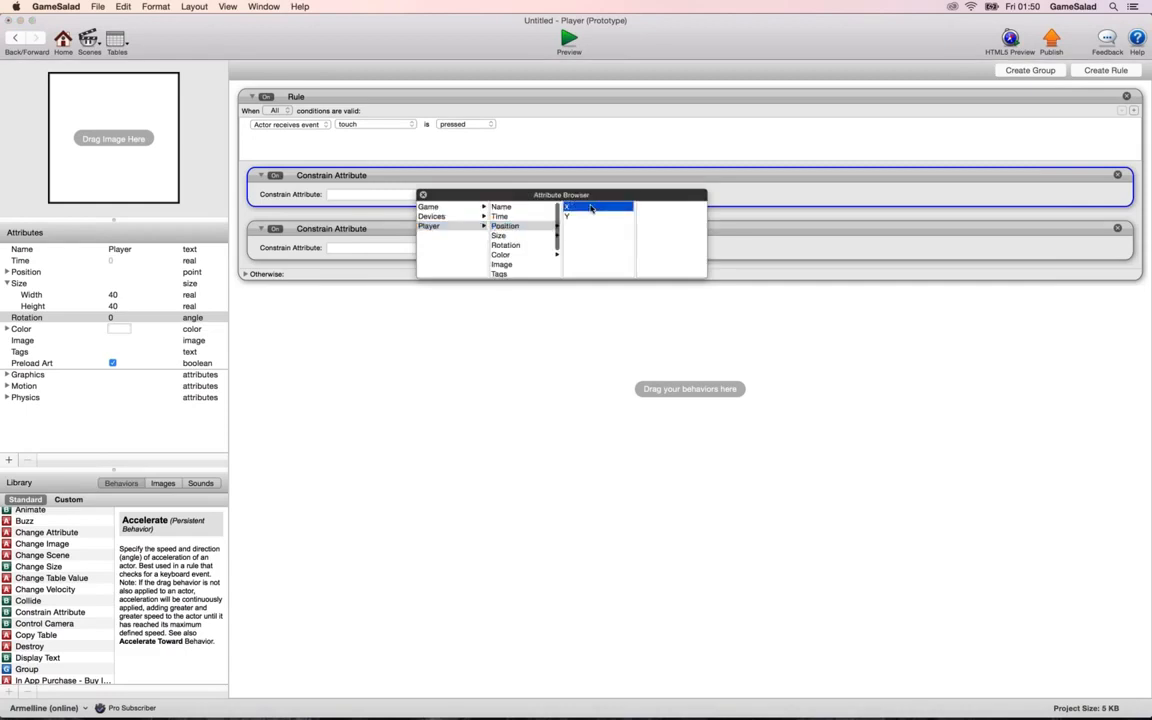
left_click(422, 248)
left_click(430, 279)
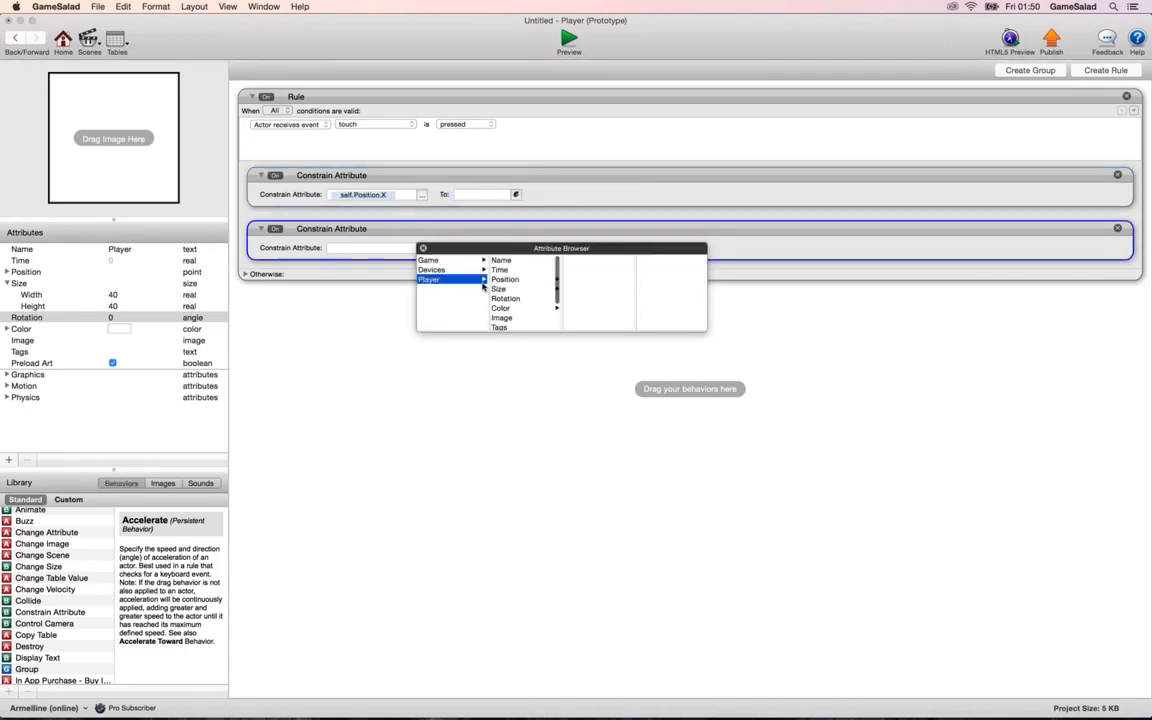
left_click(505, 279)
left_click(567, 269)
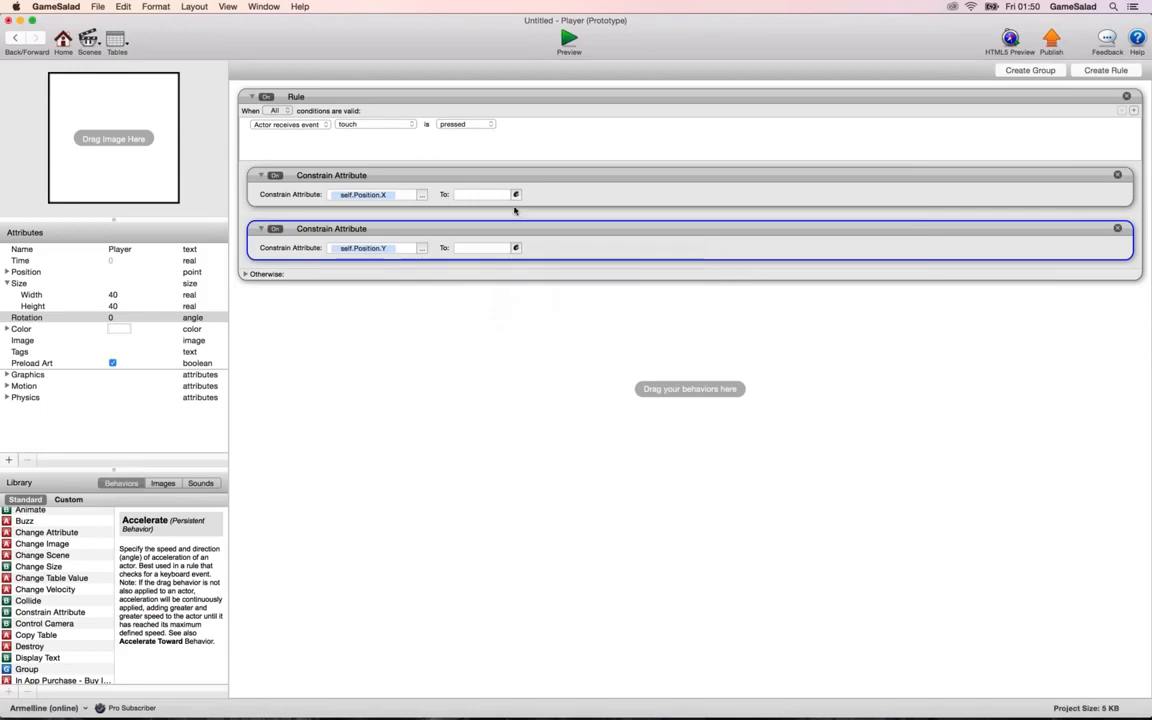
Constrain the Player's self.Position.X to the X coordinate of Touch 1.
left_click(465, 248)
left_click(470, 239)
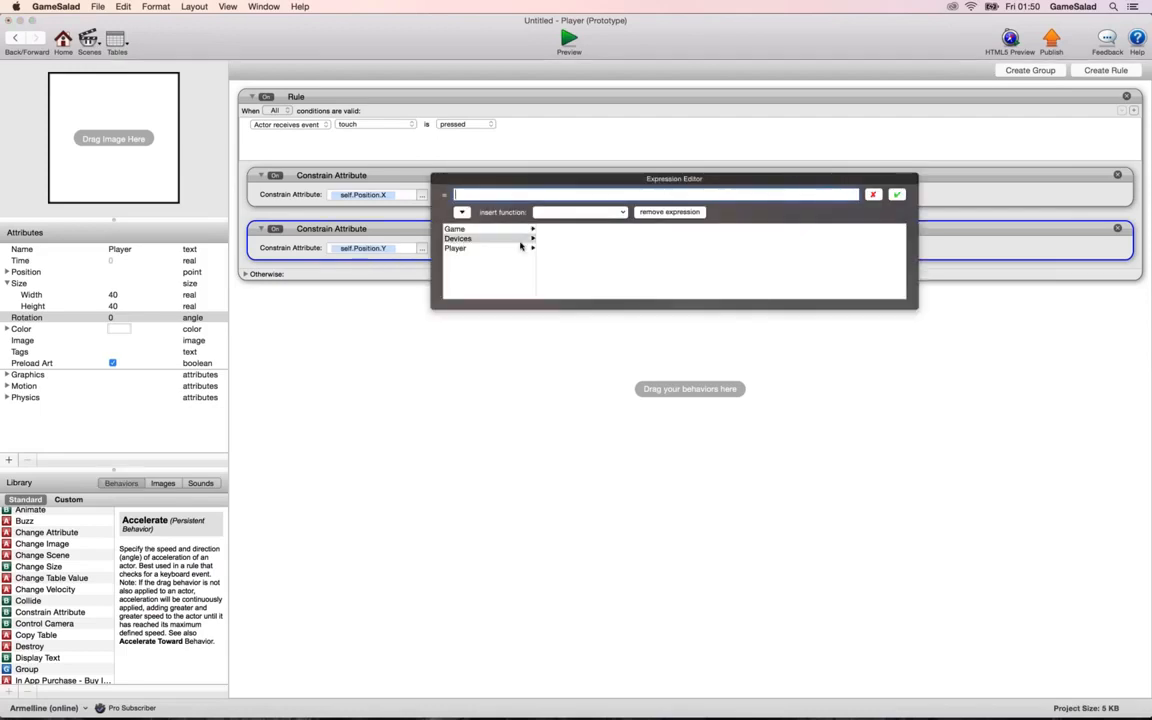
left_click(551, 248)
left_click(651, 249)
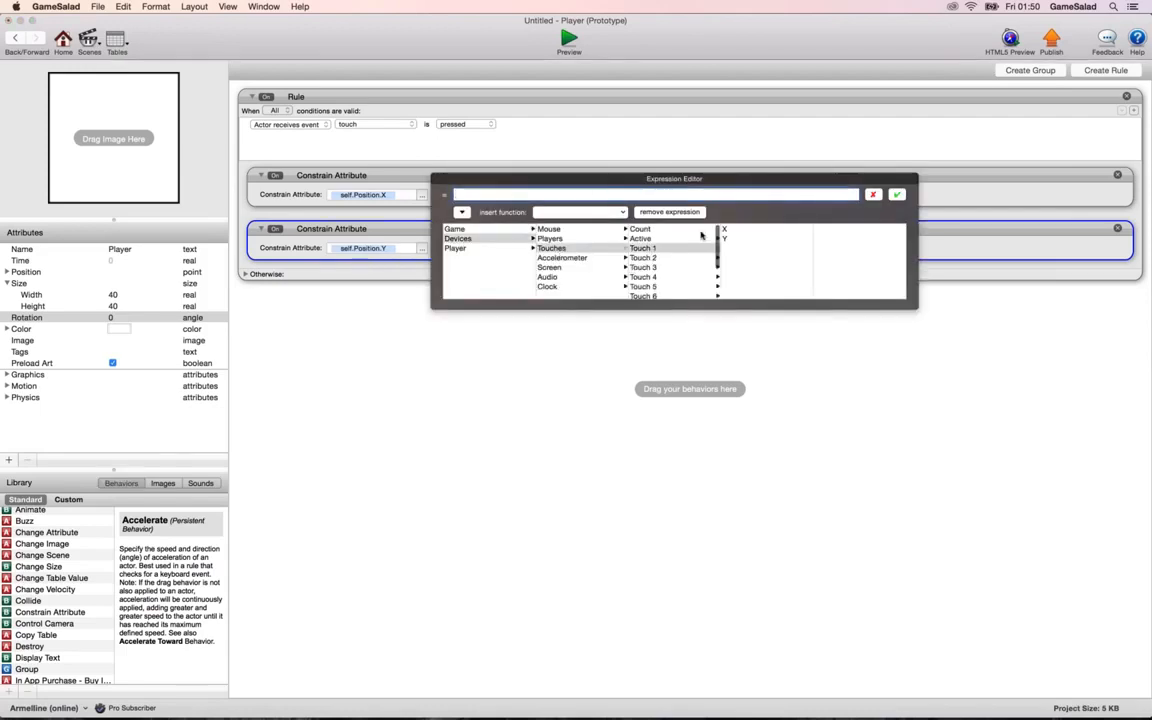
left_click(738, 230)
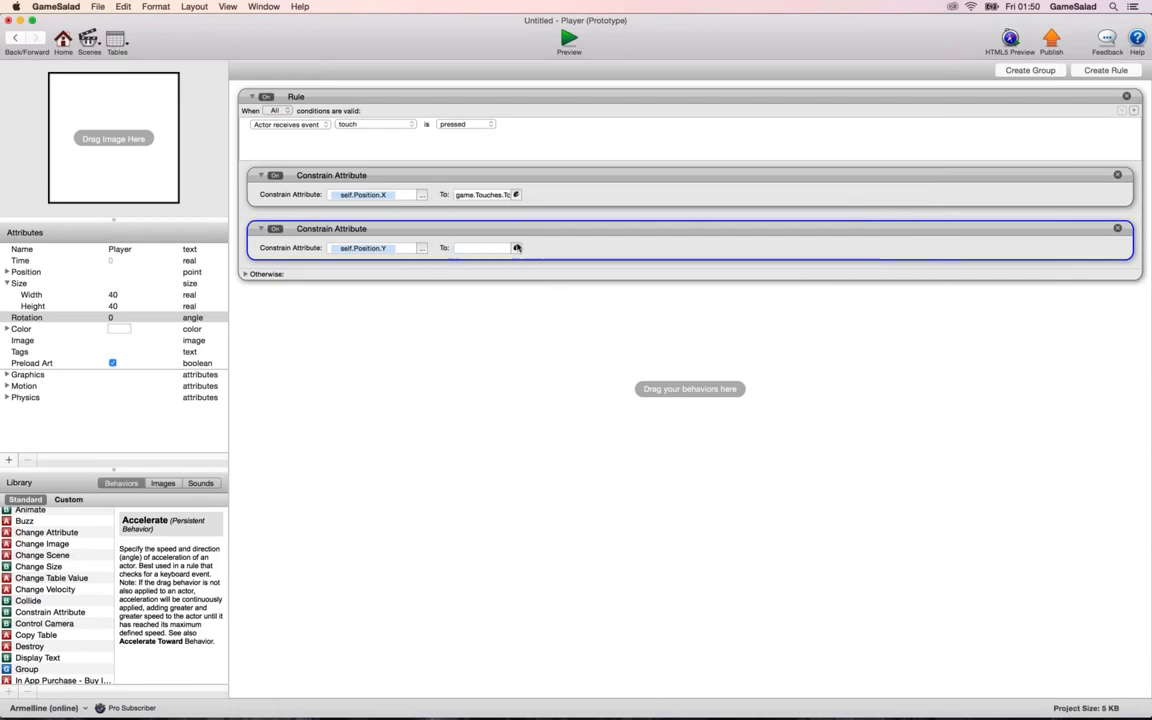
Set the second constraint's target expression to the Player's own self.Position.Y.
left_click(515, 248)
left_click(461, 266)
left_click(457, 302)
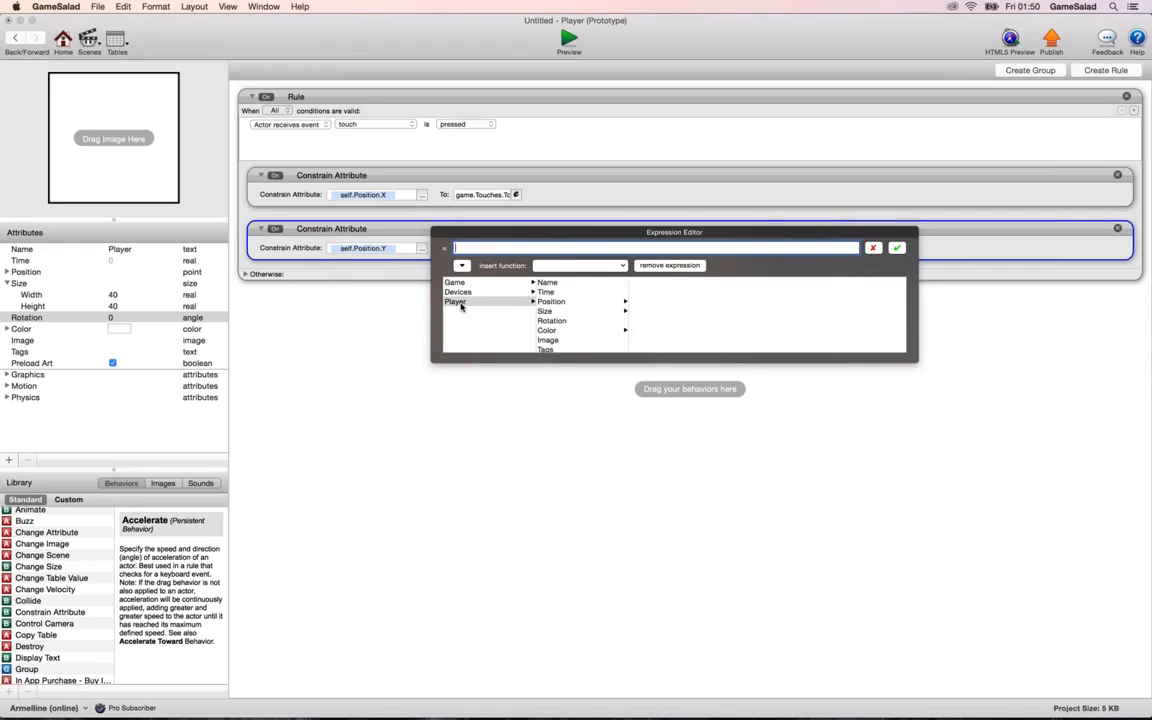
left_click(573, 302)
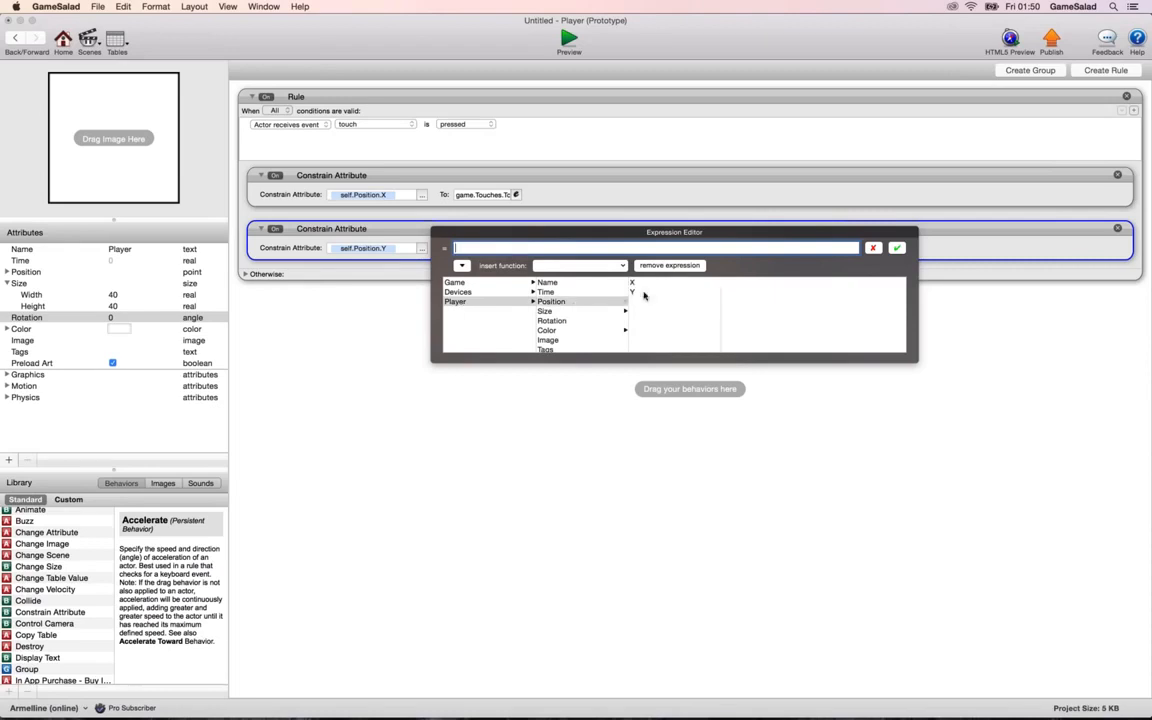
left_click(640, 293)
key("Return")
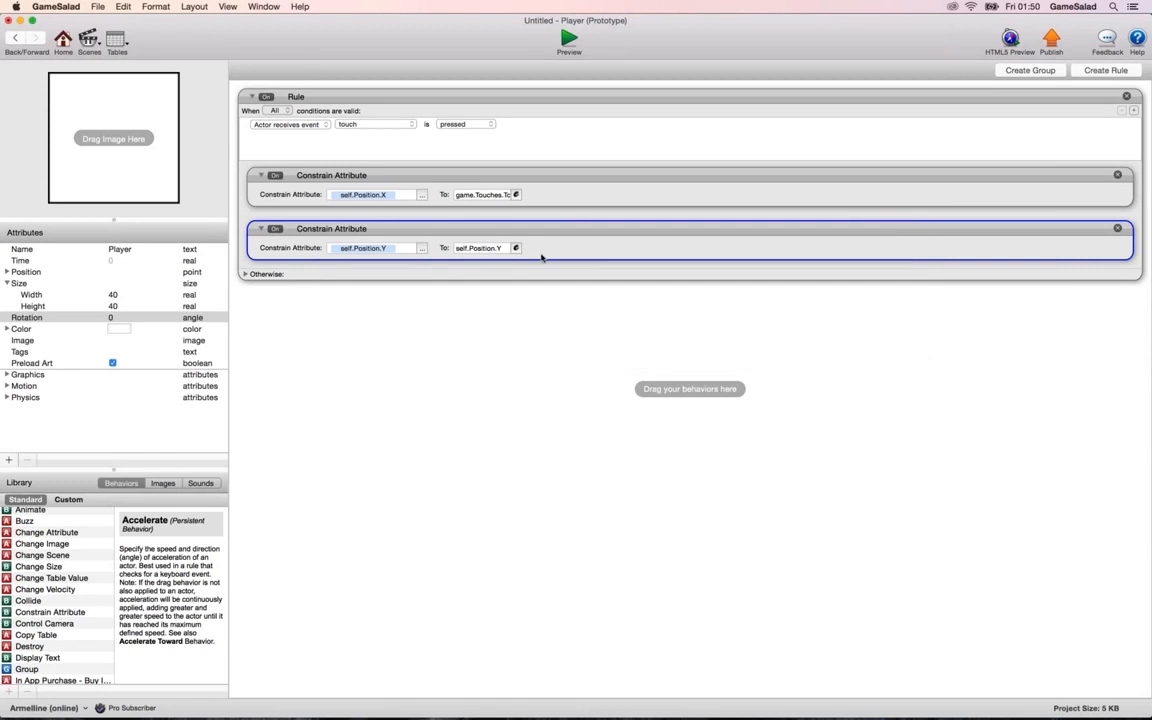
Replace the self.Position.Y constraint's expression with the Y coordinate of Touch 1.
left_click(517, 248)
left_click(462, 265)
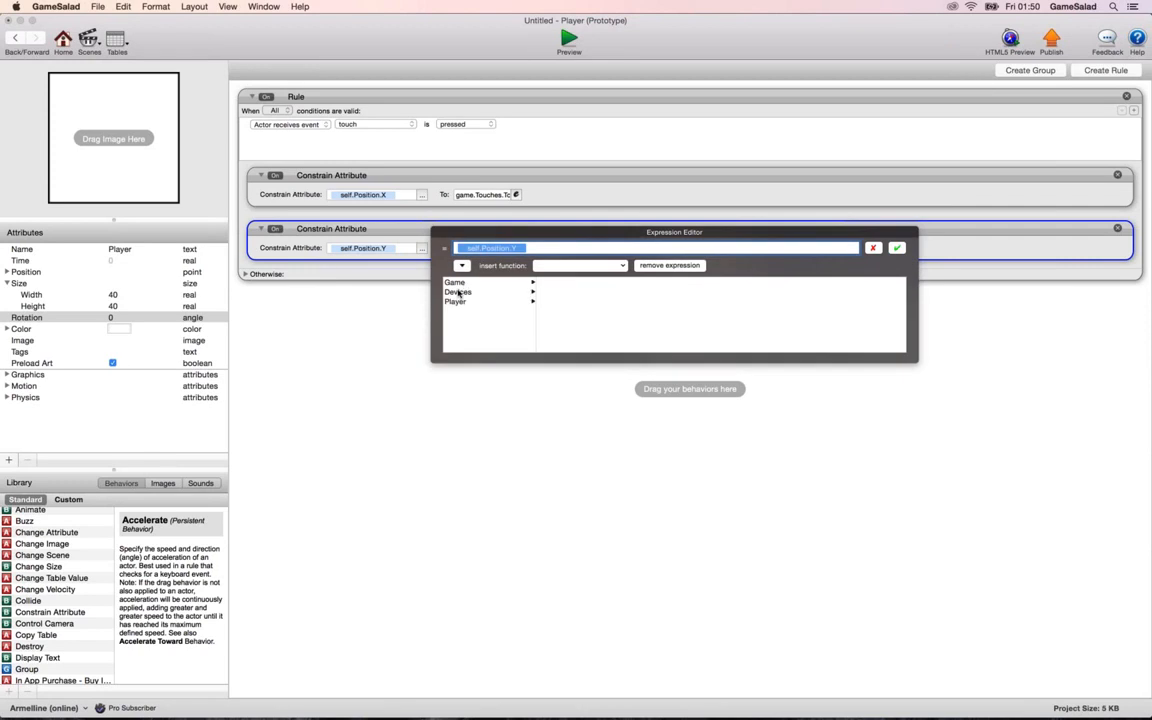
left_click(458, 292)
left_click(552, 301)
left_click(658, 302)
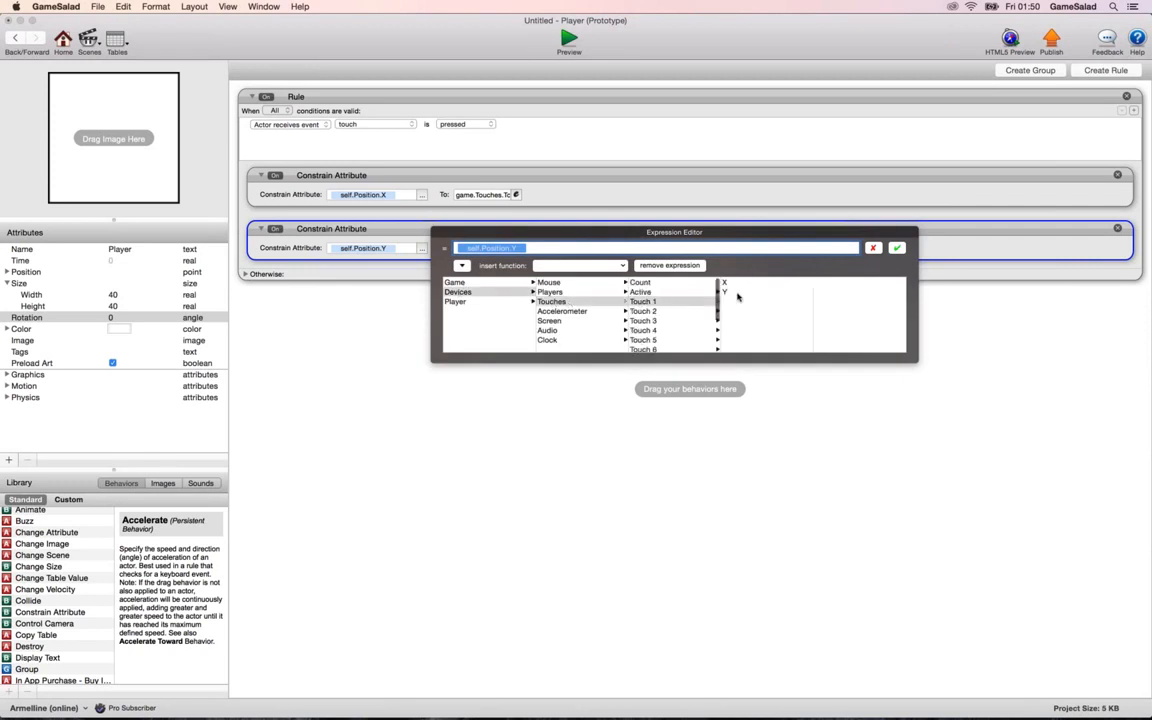
left_click(735, 293)
key("Return")
Place the Player in the upper-left area of the Initial Scene, and preview the scene before returning to it.
left_click(9, 38)
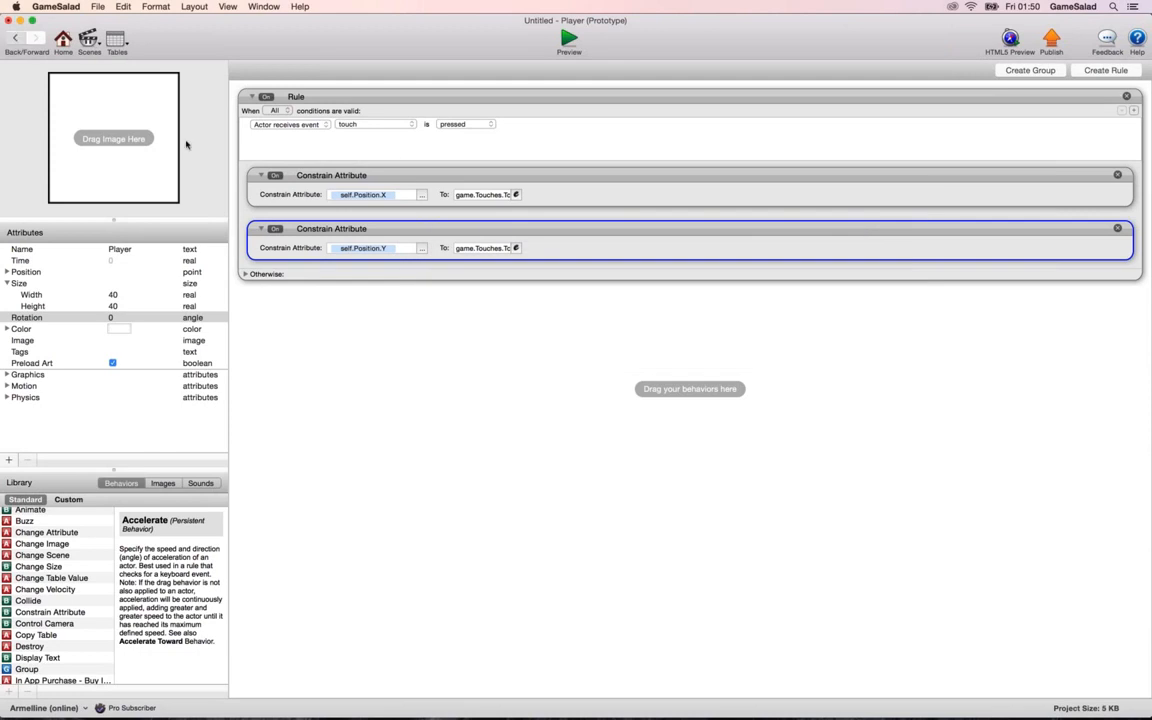
left_click_drag(623, 321, 600, 342)
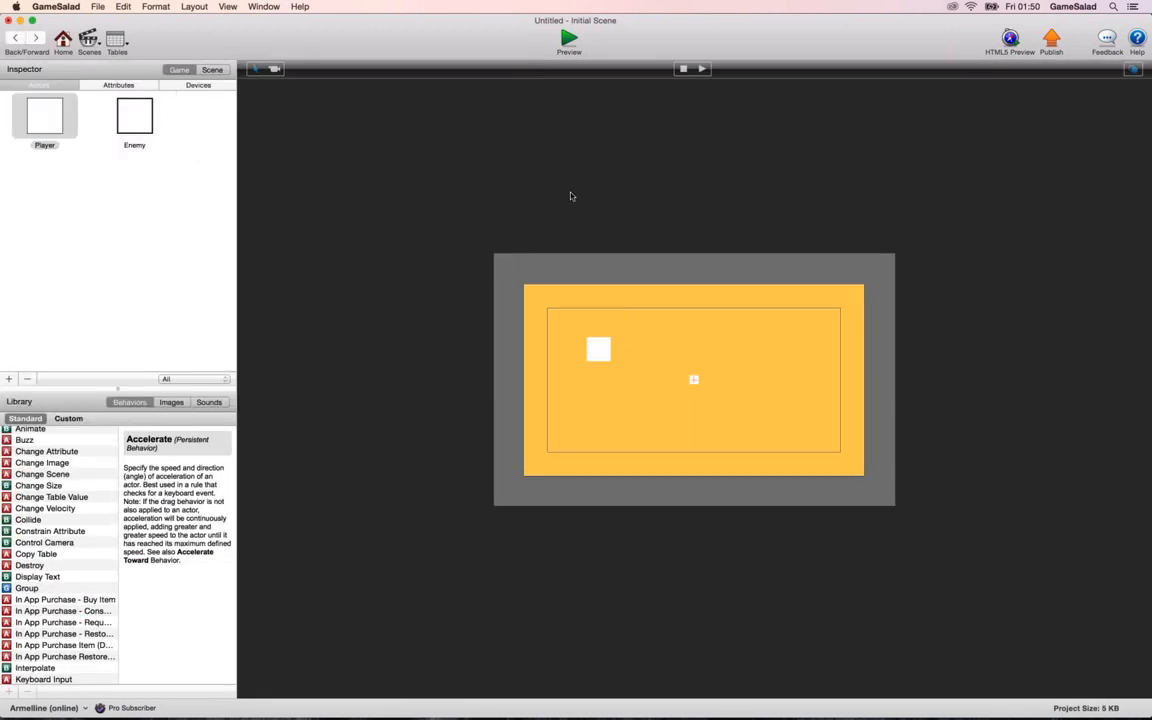
left_click(568, 40)
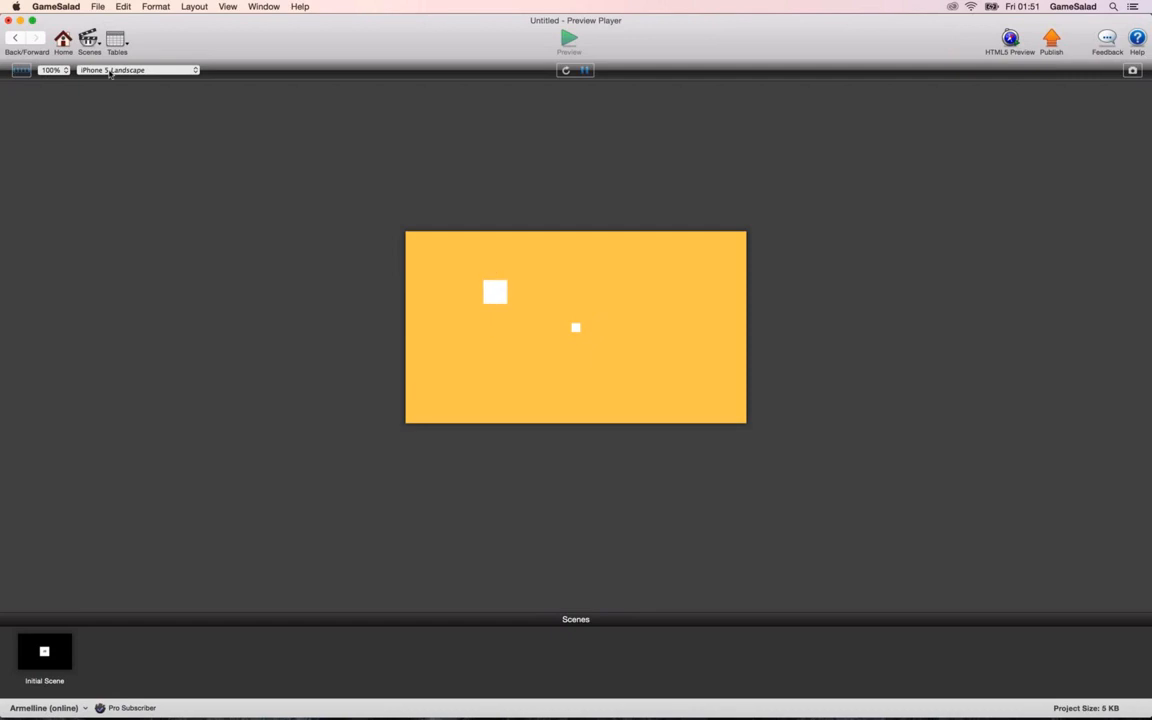
left_click(16, 38)
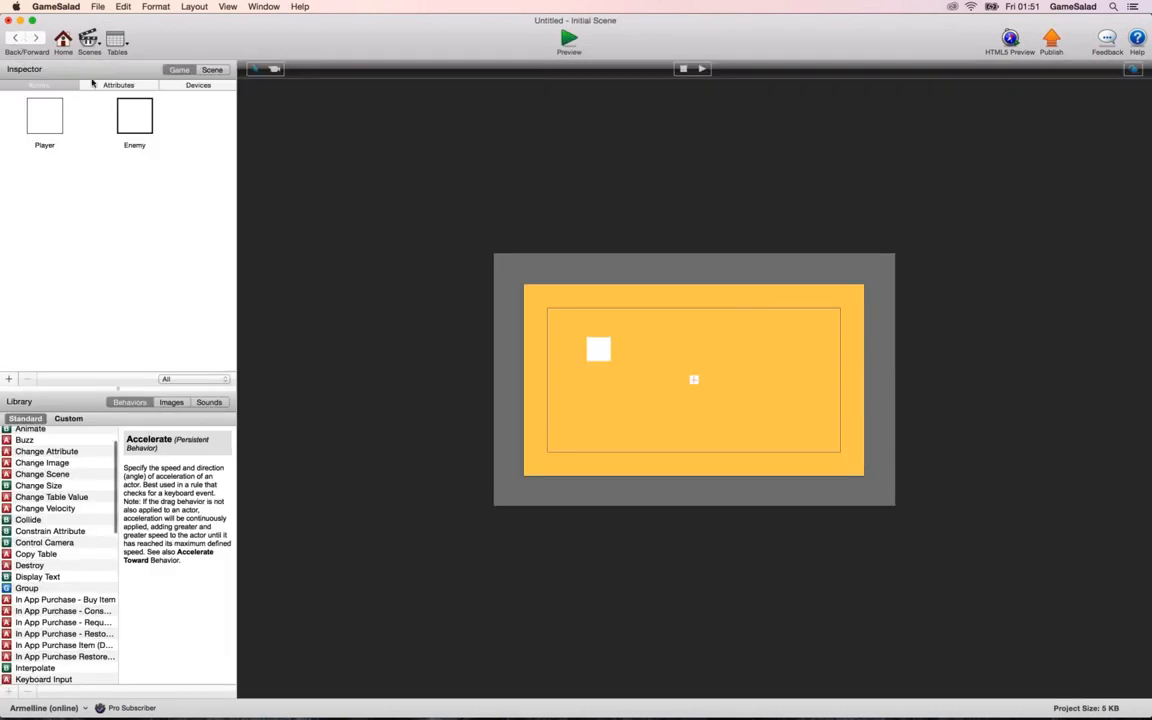
Add a second rule to the Player actor and return to the Initial Scene.
left_click(41, 113)
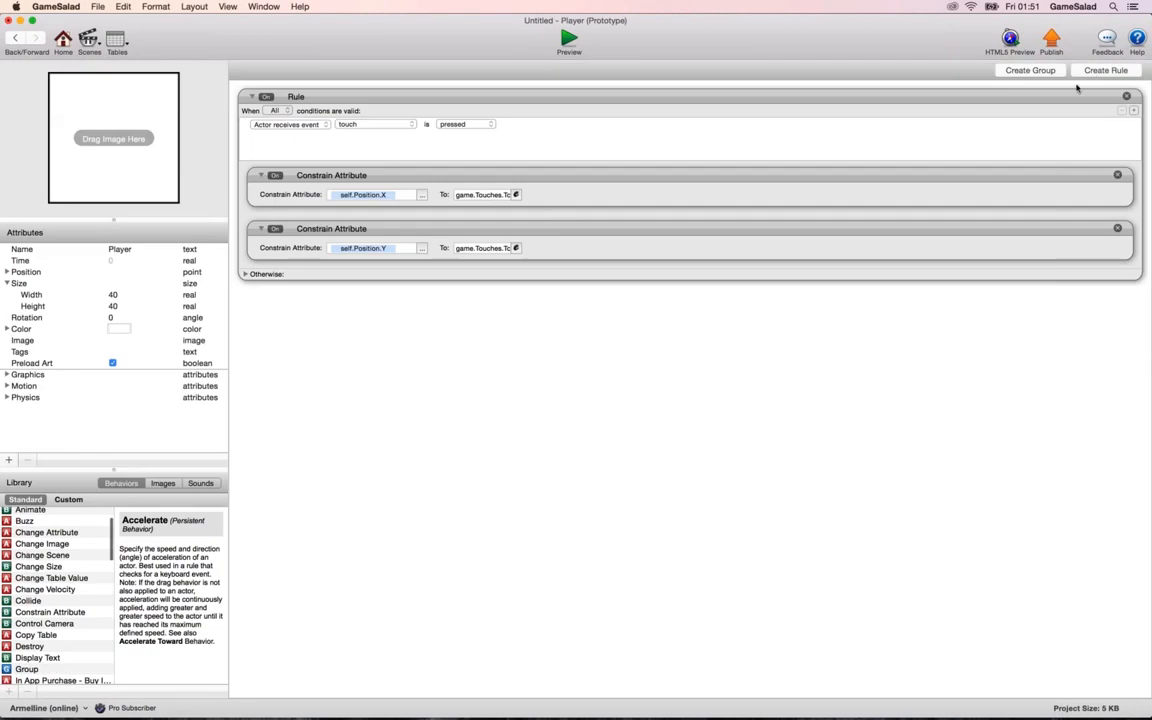
left_click(1091, 75)
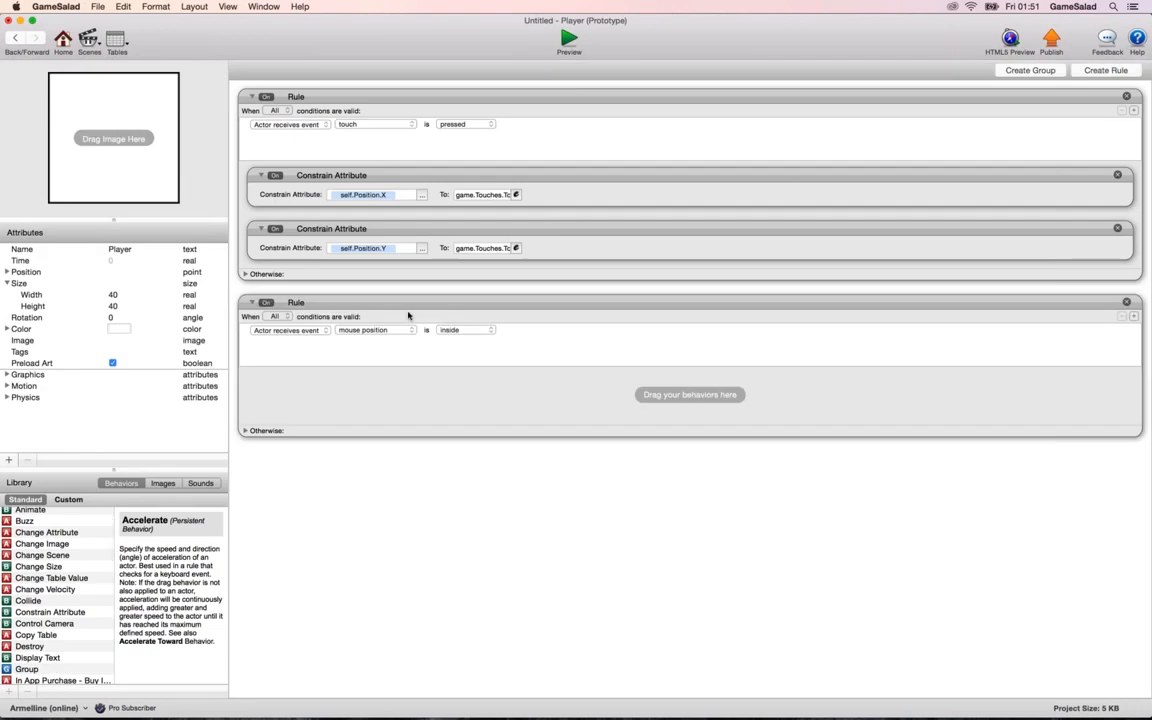
left_click(16, 38)
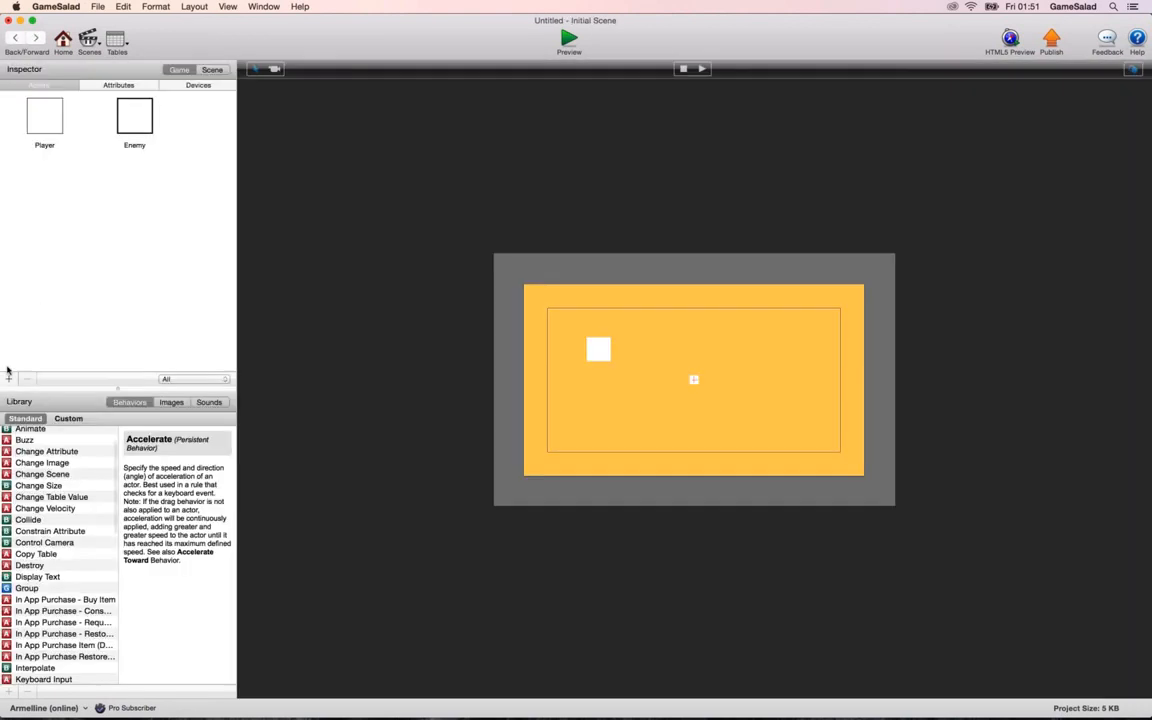
Create a new actor and name it Bullet.
left_click(8, 378)
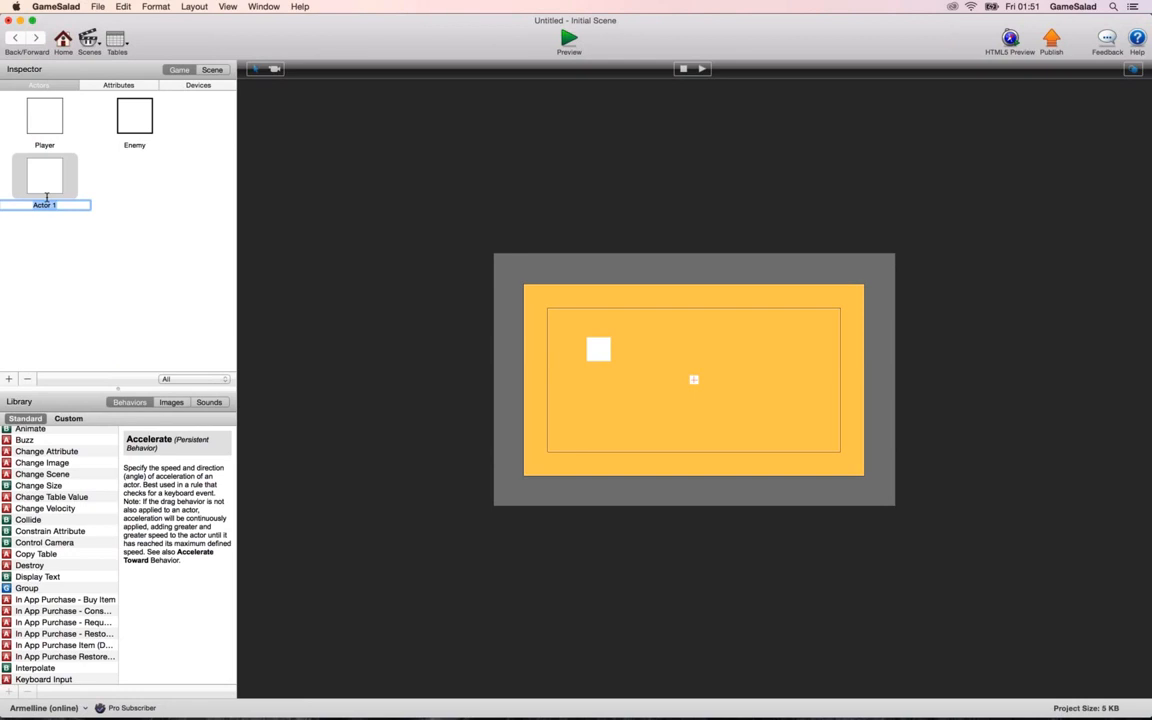
type("Bullet")
key("Return")
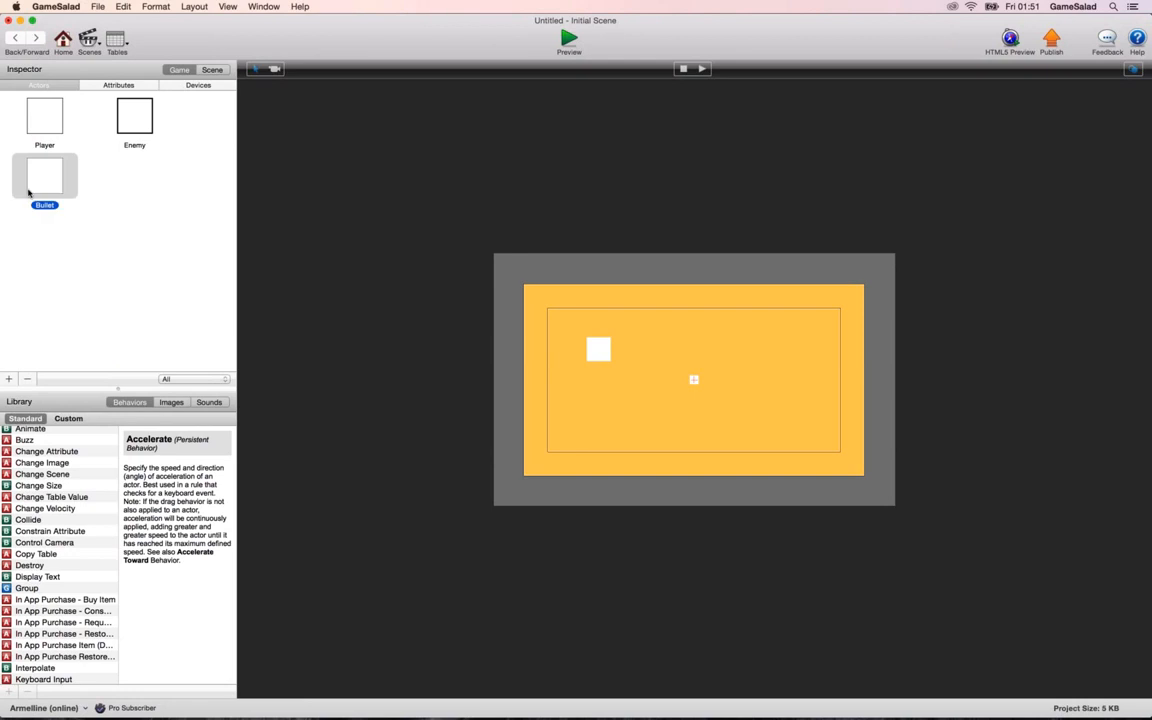
Open the Bullet actor and set its color to the Sky crayon.
double_click(45, 178)
left_click(110, 305)
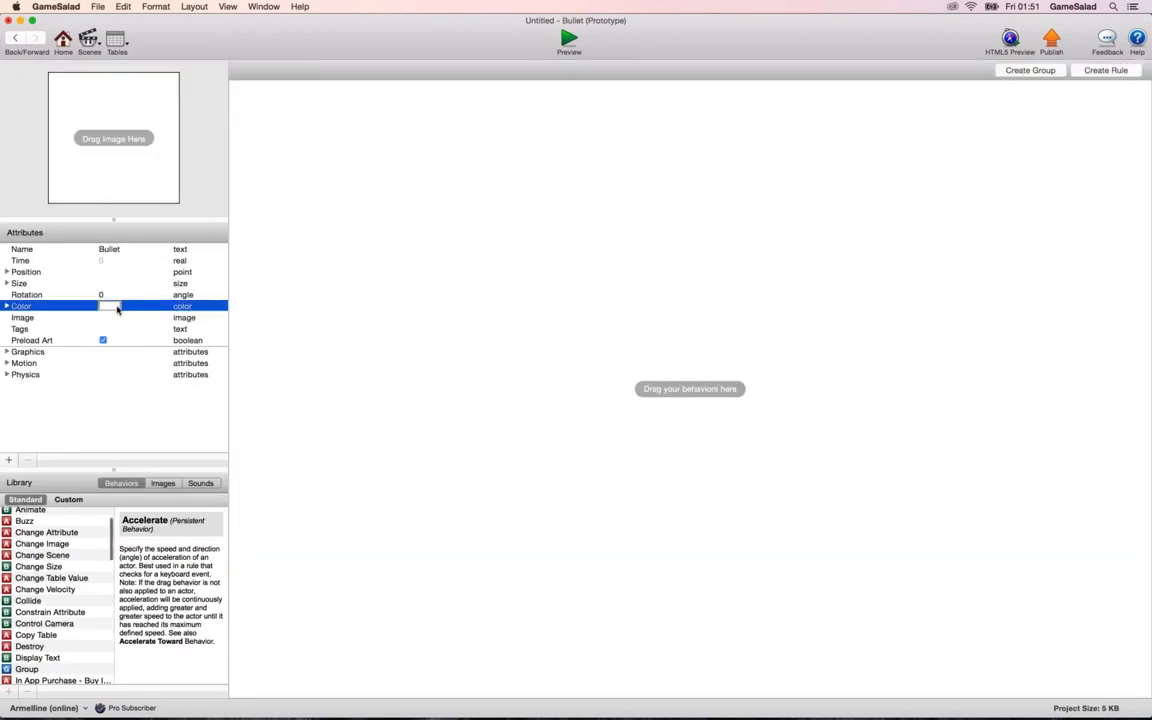
left_click(253, 465)
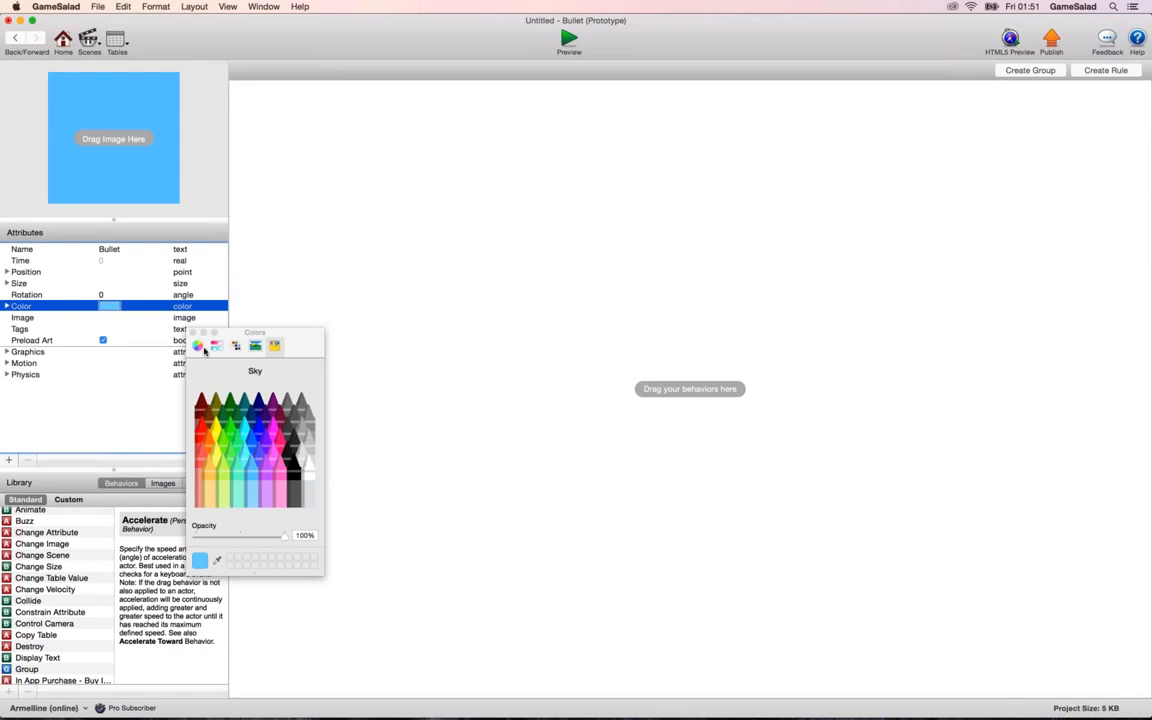
left_click(197, 333)
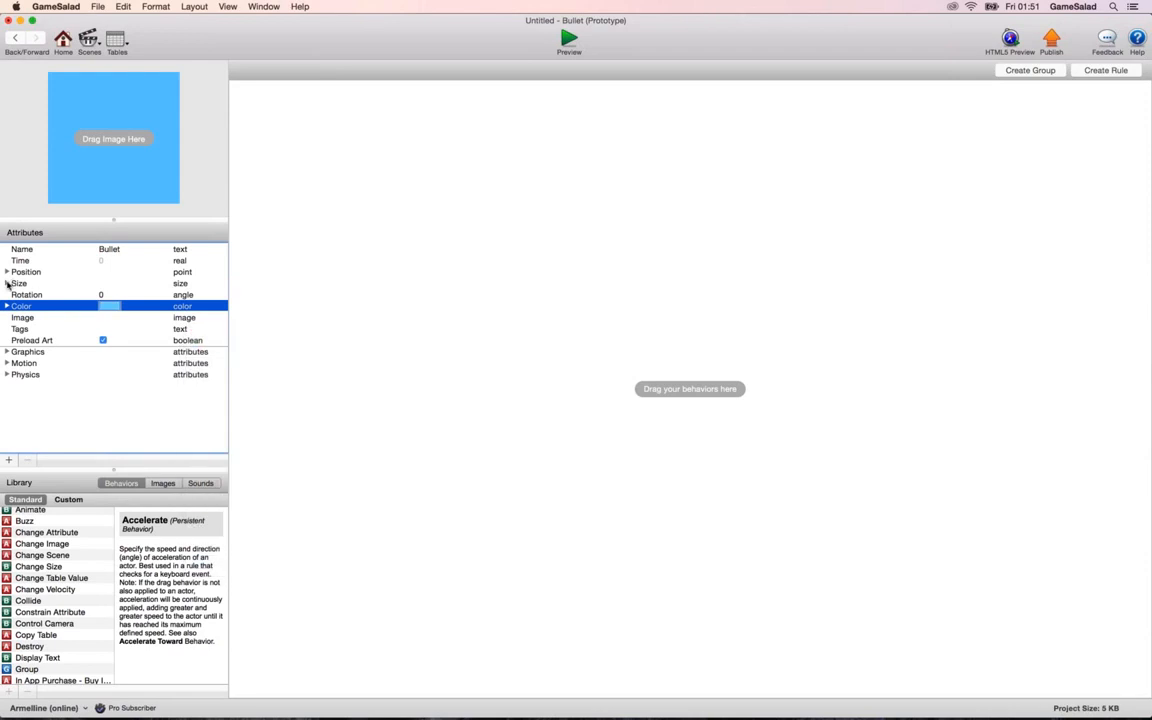
Set the Bullet actor's width and height to 5, and return to the Initial Scene.
left_click(8, 284)
left_click(112, 295)
left_click(112, 295)
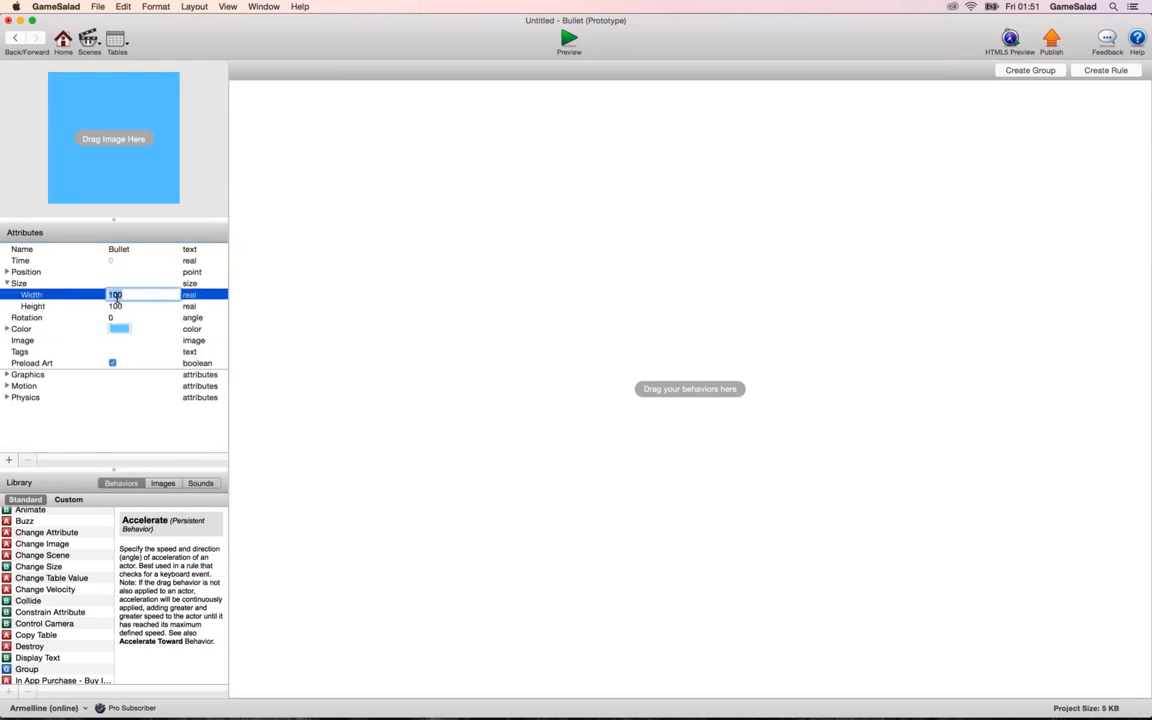
type("5")
key("Tab")
type("5")
key("Tab")
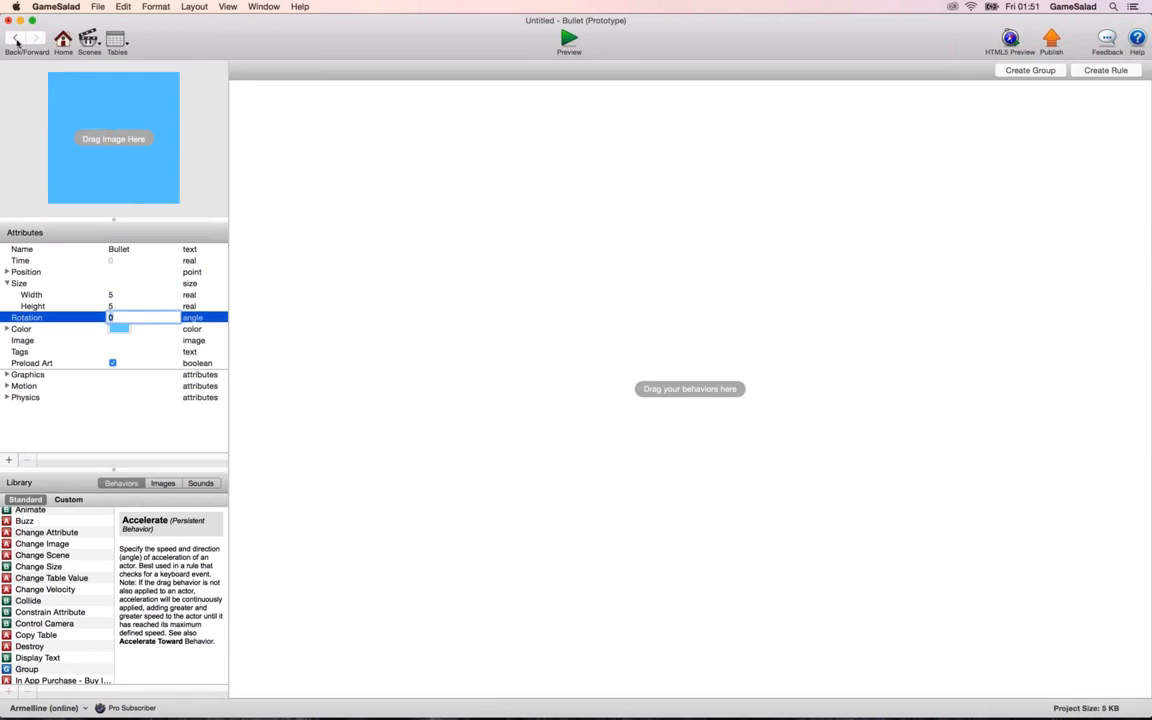
left_click(15, 38)
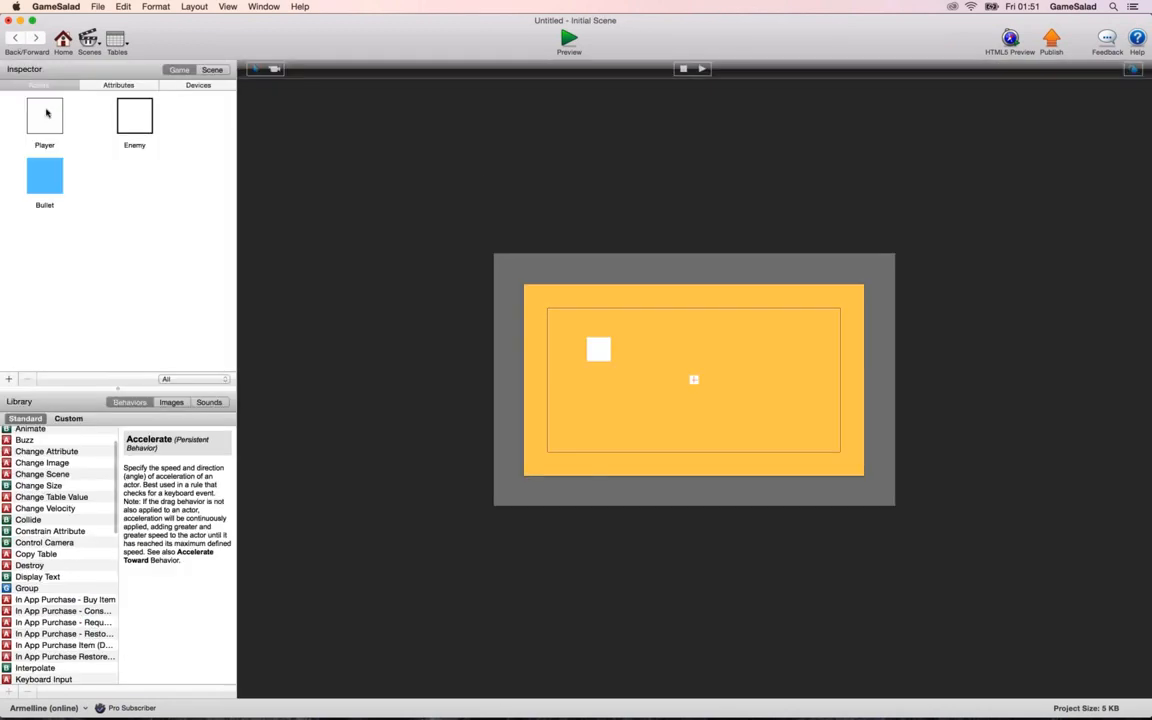
Open the Player actor, change its second rule's condition to Numeric Expression, and insert the magnitude function as its expression.
left_click(45, 111)
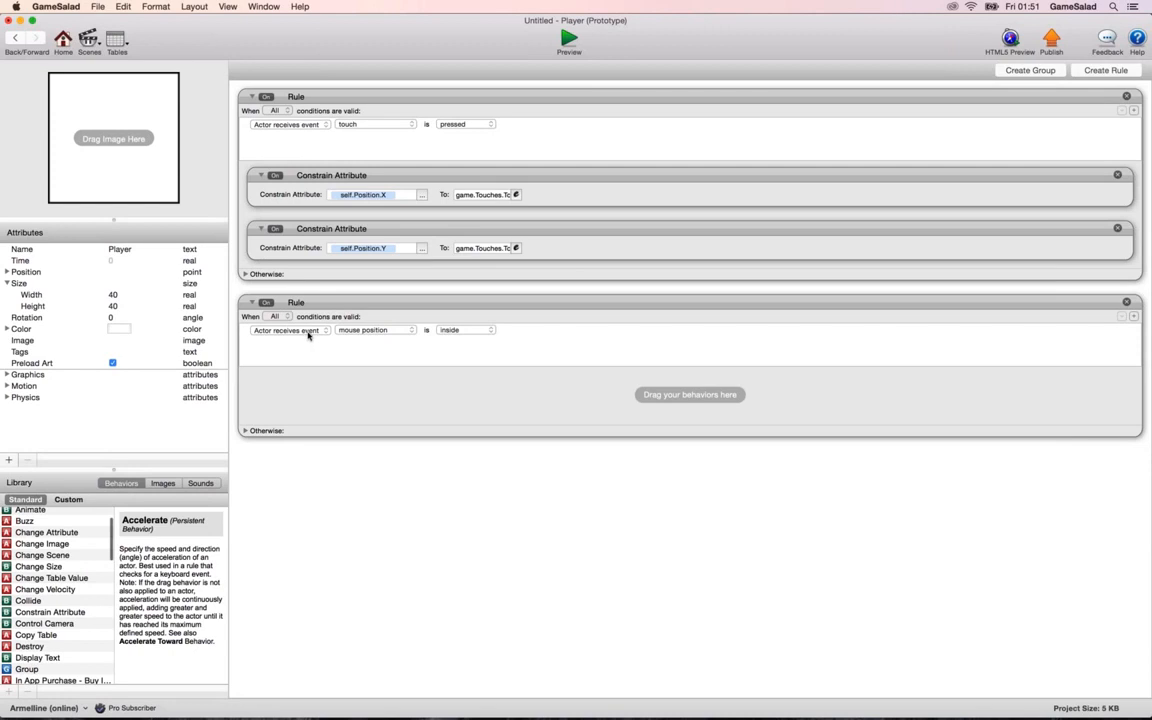
left_click(306, 331)
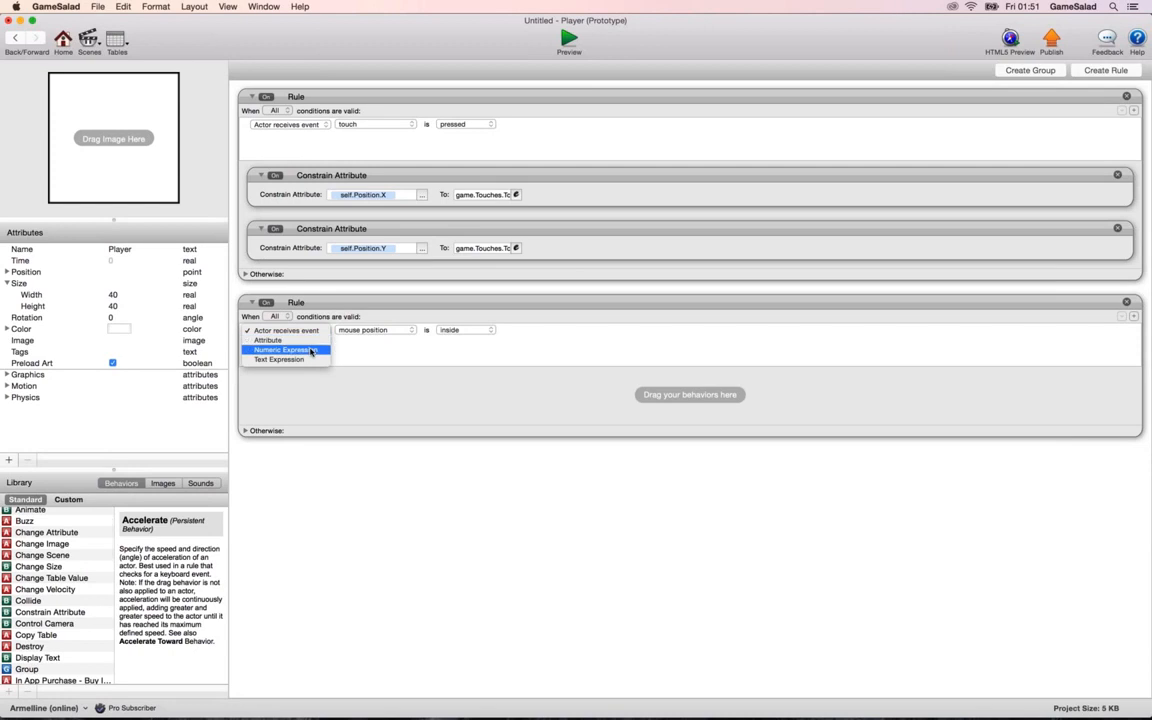
left_click(292, 349)
left_click(410, 331)
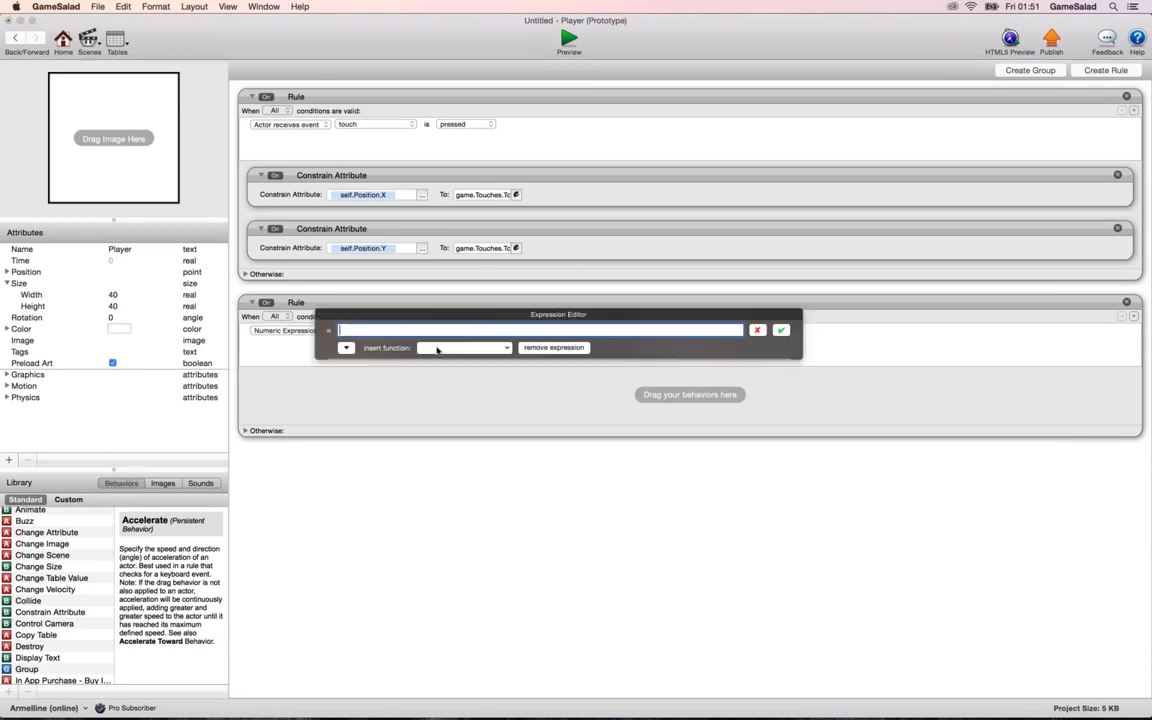
left_click(437, 348)
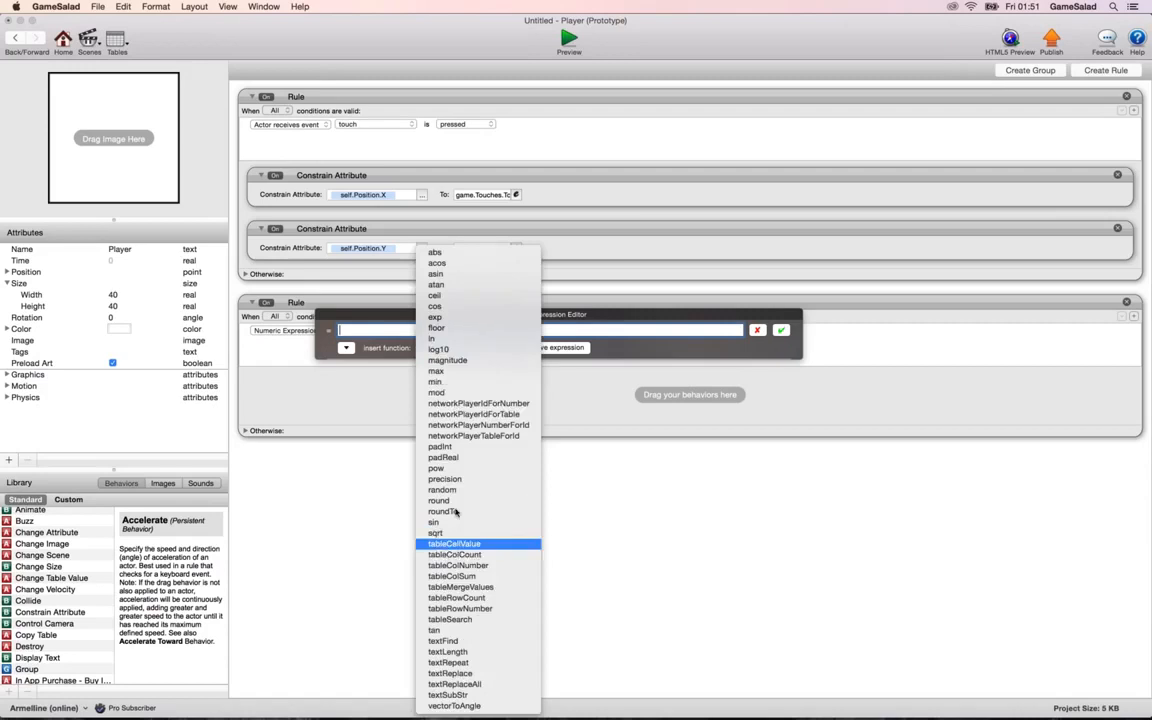
left_click(447, 360)
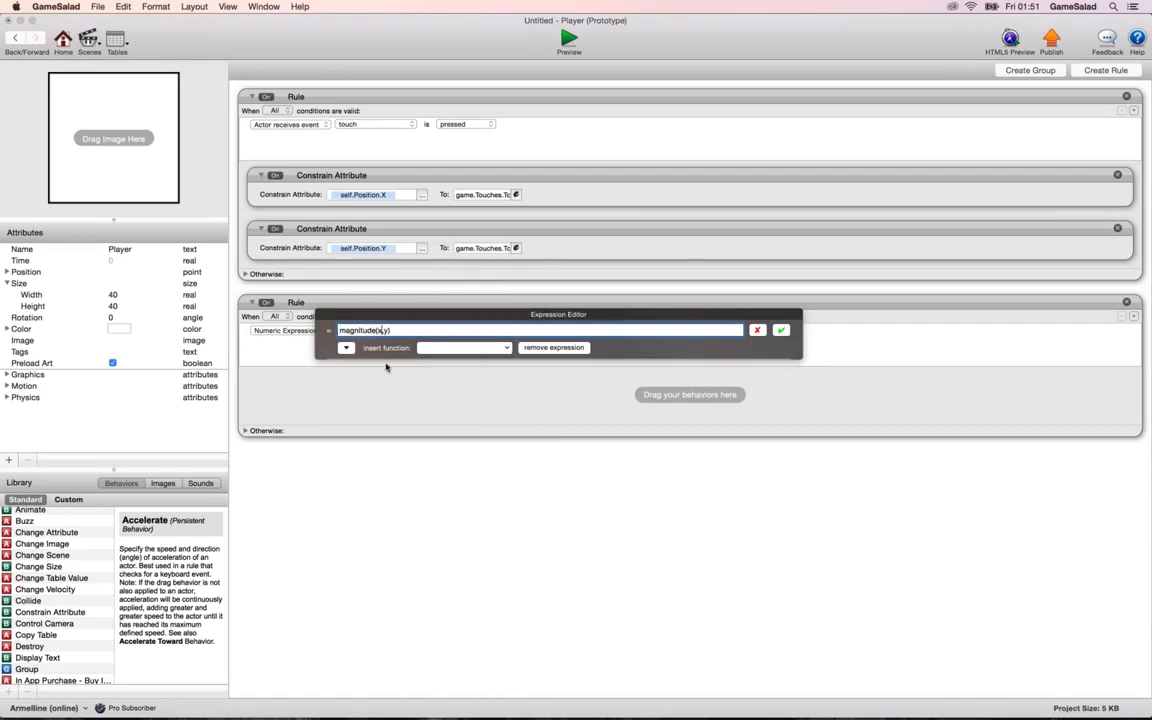
Replace the magnitude function's x and y placeholders with self.Position.X and self.Position.Y, and accept the expression.
key("BackSpace")
left_click(346, 348)
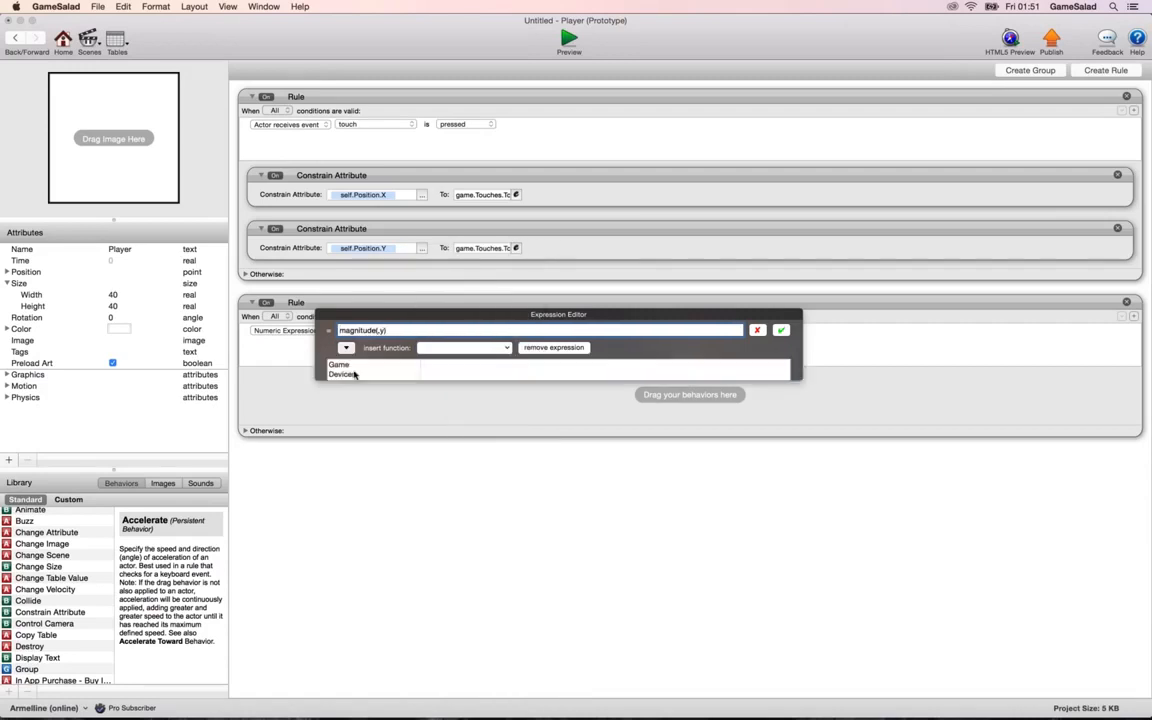
left_click(354, 384)
left_click(436, 384)
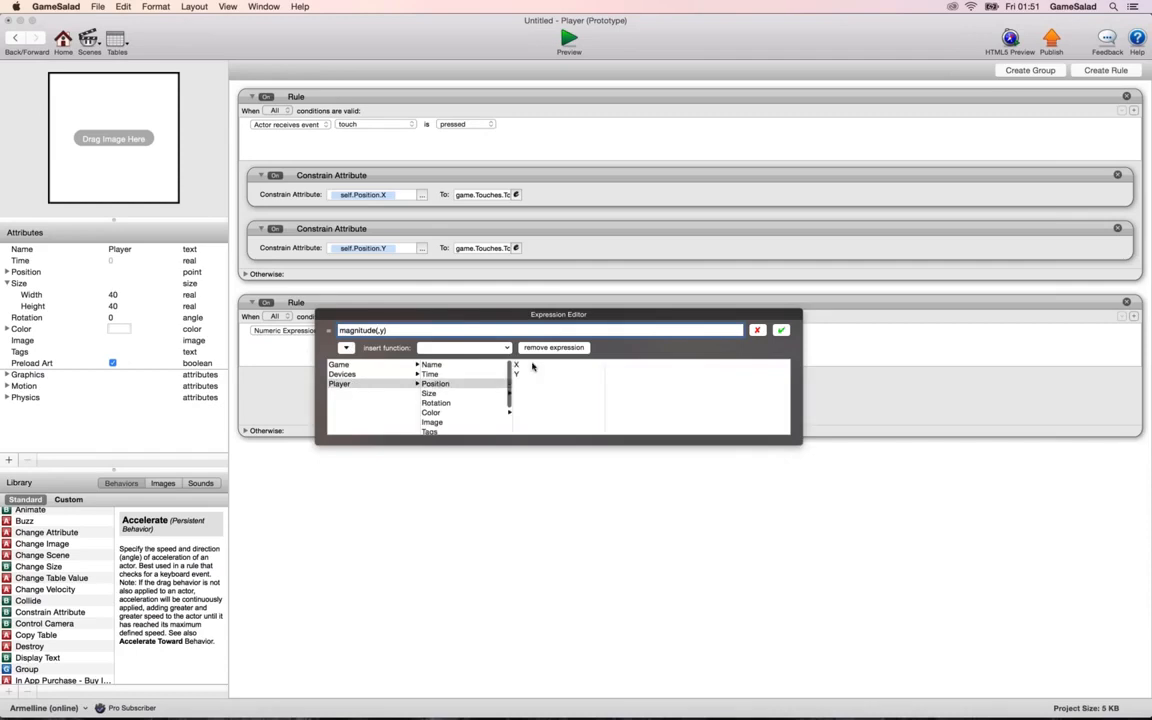
left_click(517, 365)
key("BackSpace")
left_click(556, 373)
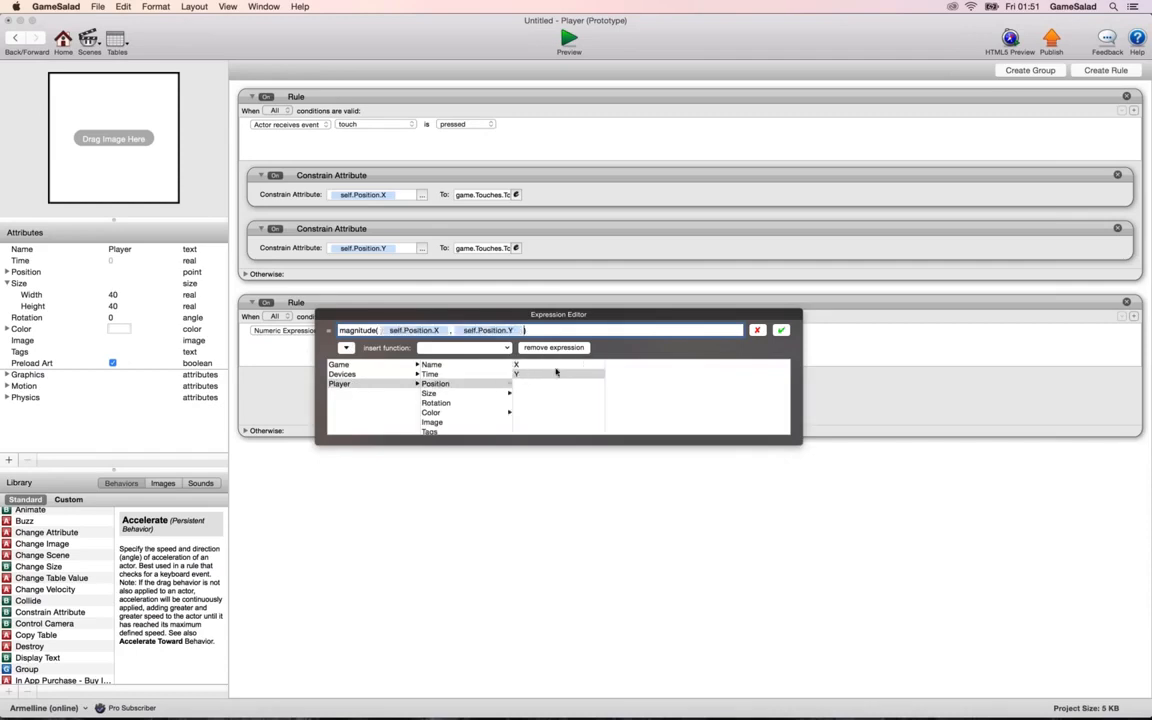
left_click(781, 331)
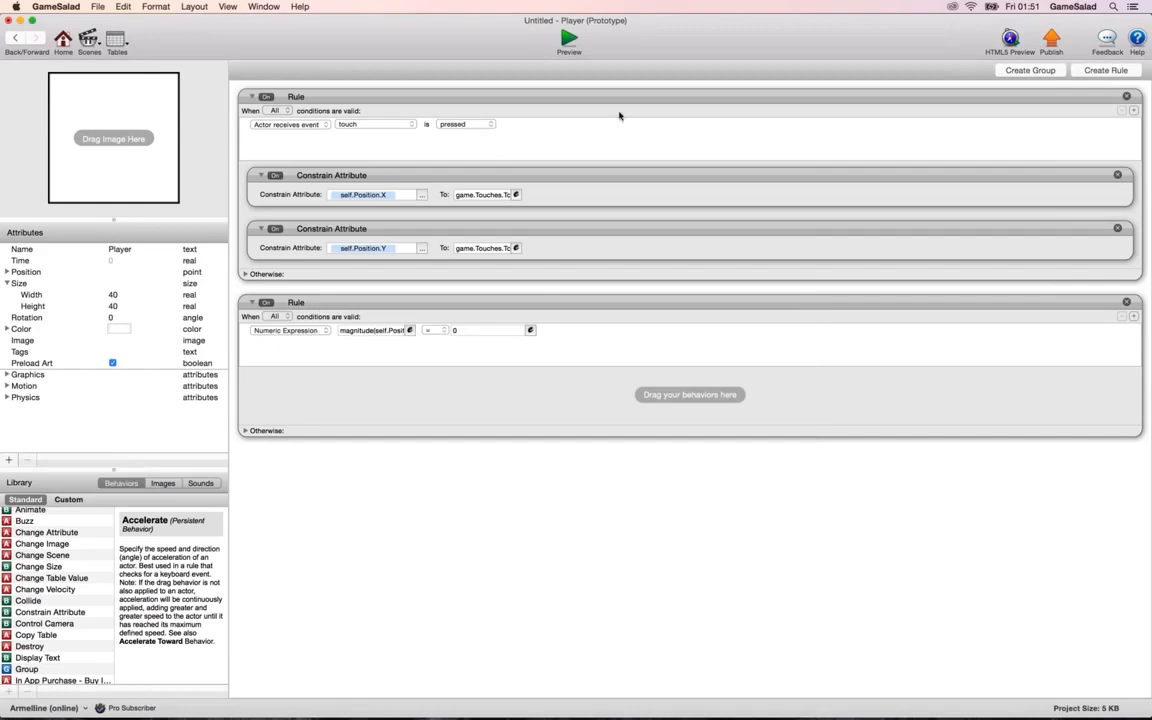
Examine the function name and the two position arguments in the second rule's magnitude expression.
left_click(410, 331)
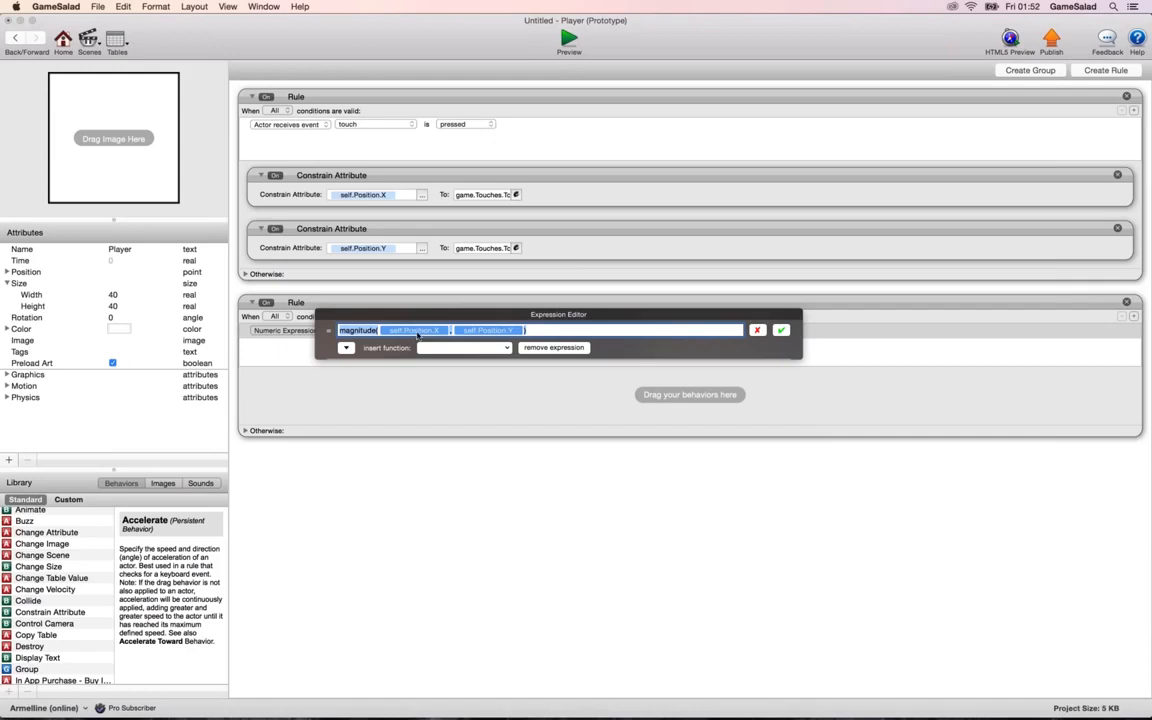
left_click(417, 331)
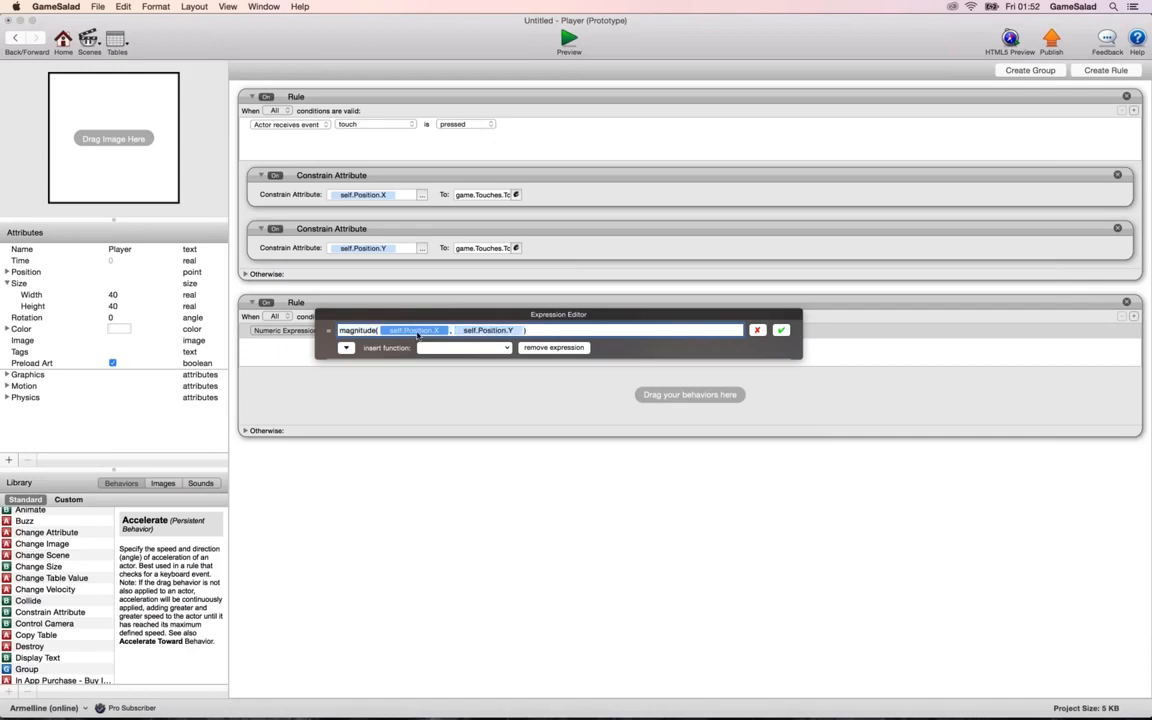
left_click(480, 330)
left_click(537, 330)
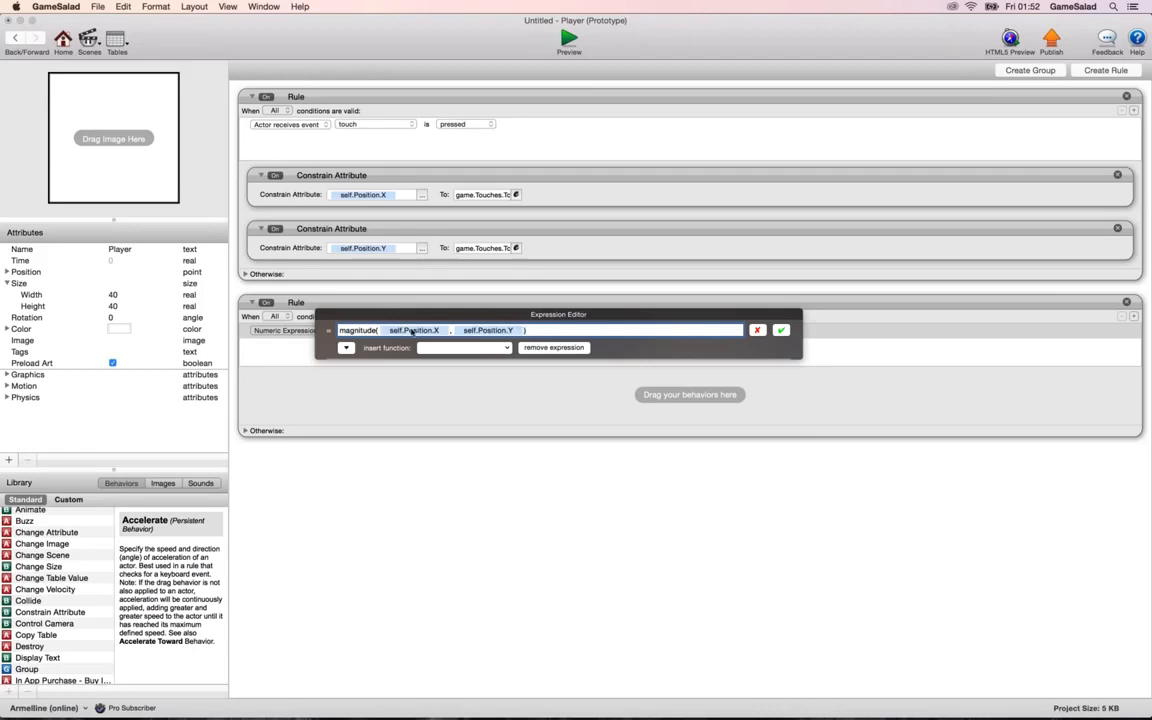
triple_click(352, 329)
left_click(430, 333)
left_click(493, 334)
left_click(425, 327)
left_click(779, 331)
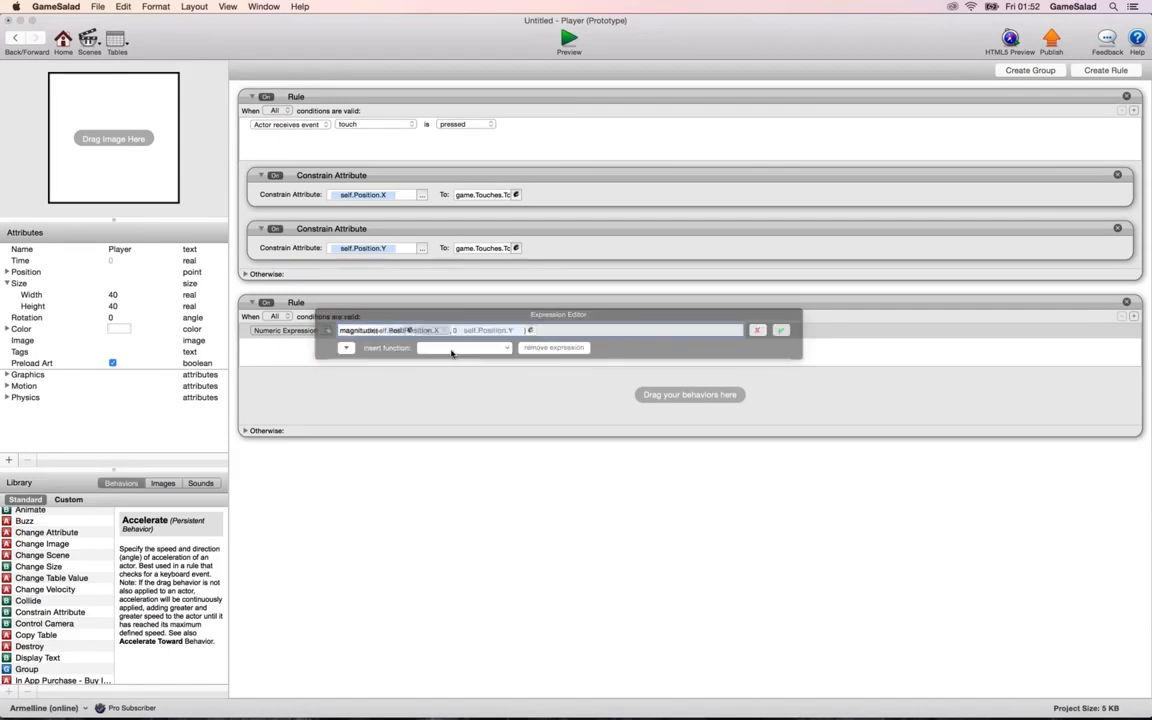
Add a Display Text behavior to the Player's second rule, and preview the scene before returning to the actor.
left_click_drag(30, 657, 364, 404)
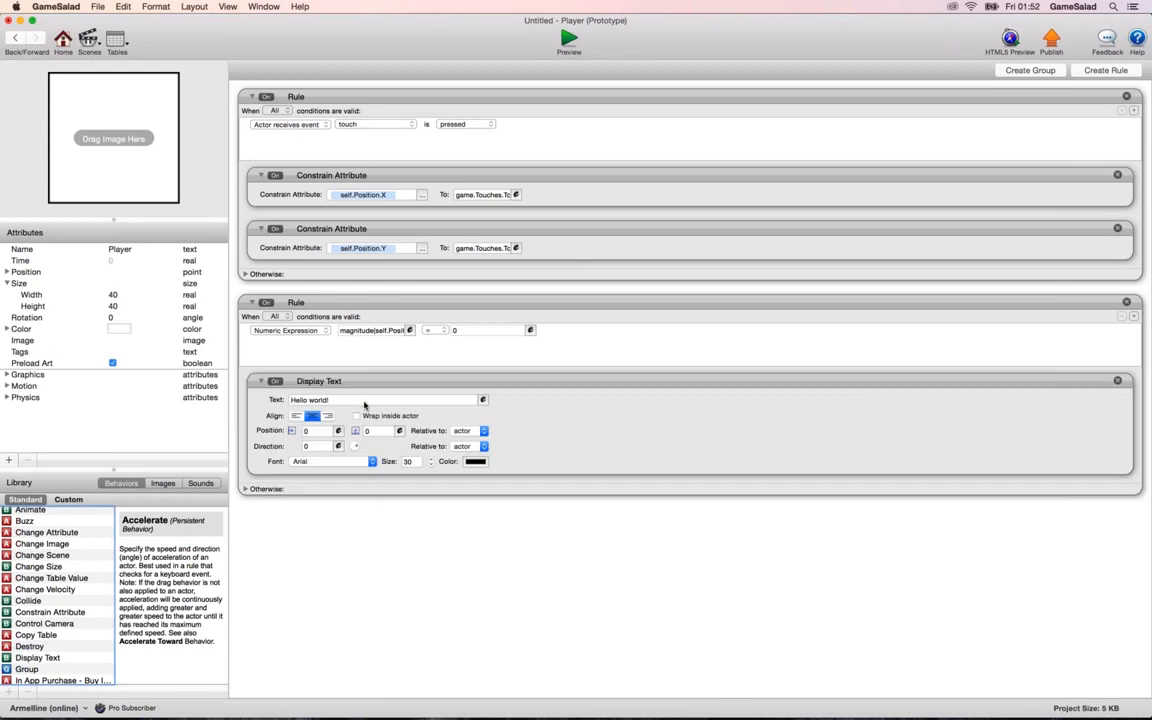
left_click(568, 40)
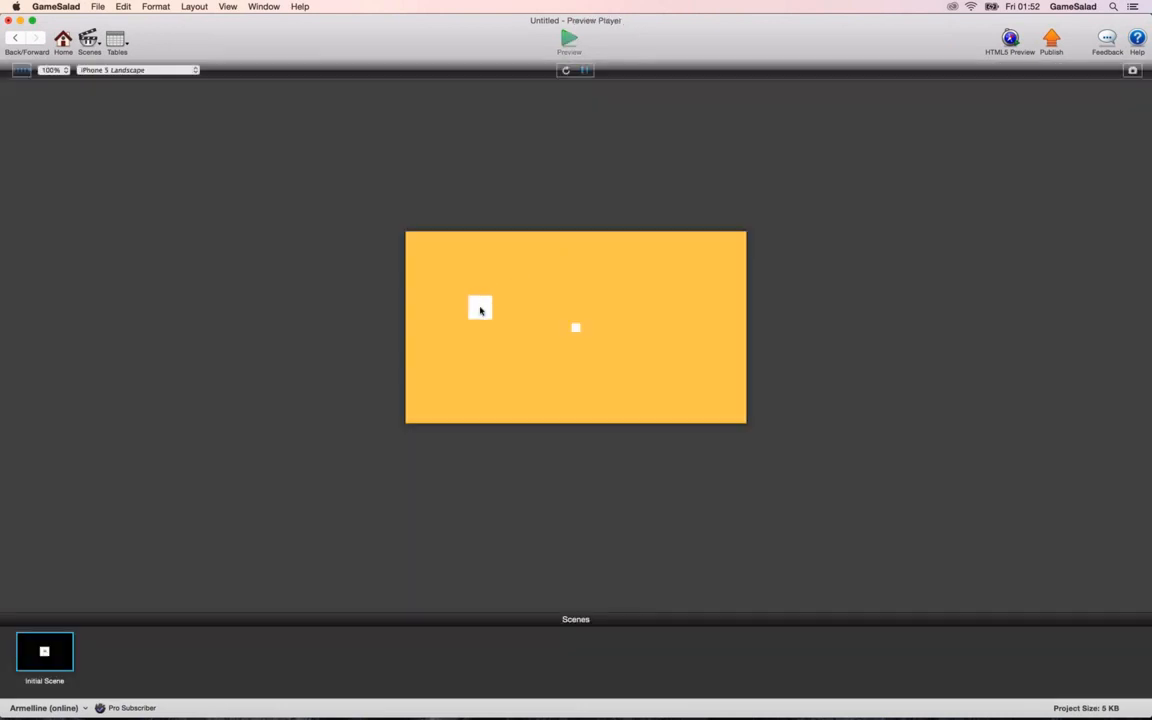
left_click(19, 37)
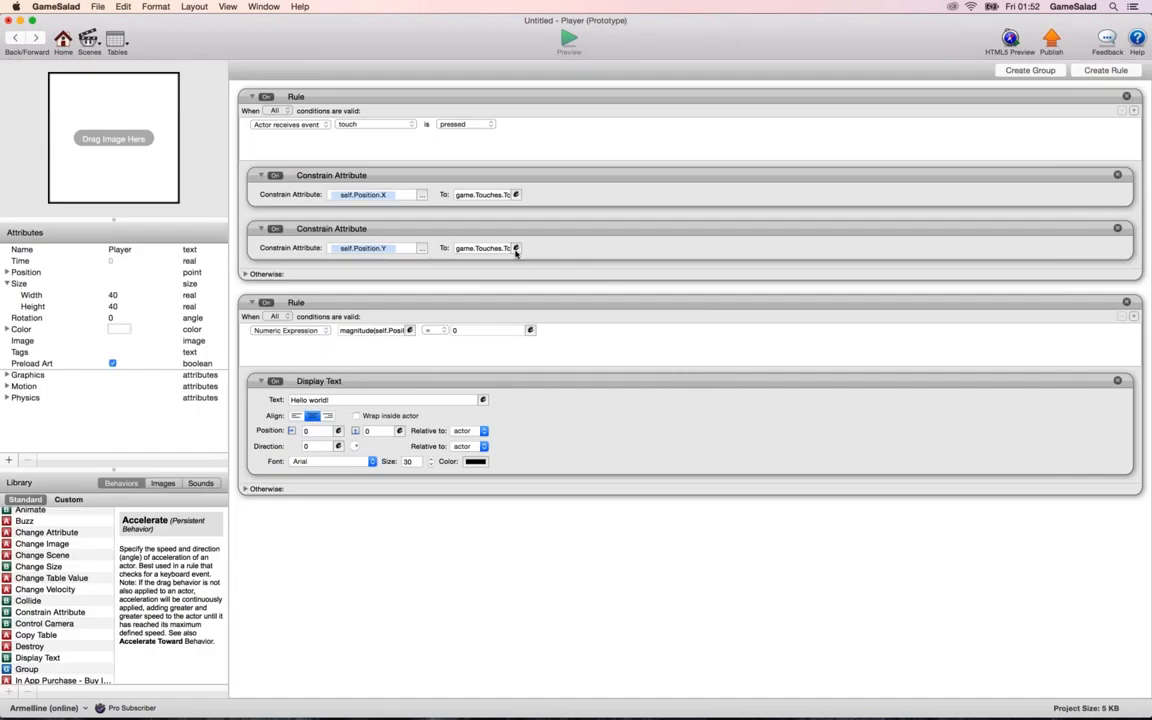
Set the second rule's comparison value to 100, and test it in a preview by moving the Player around.
double_click(466, 333)
type("100")
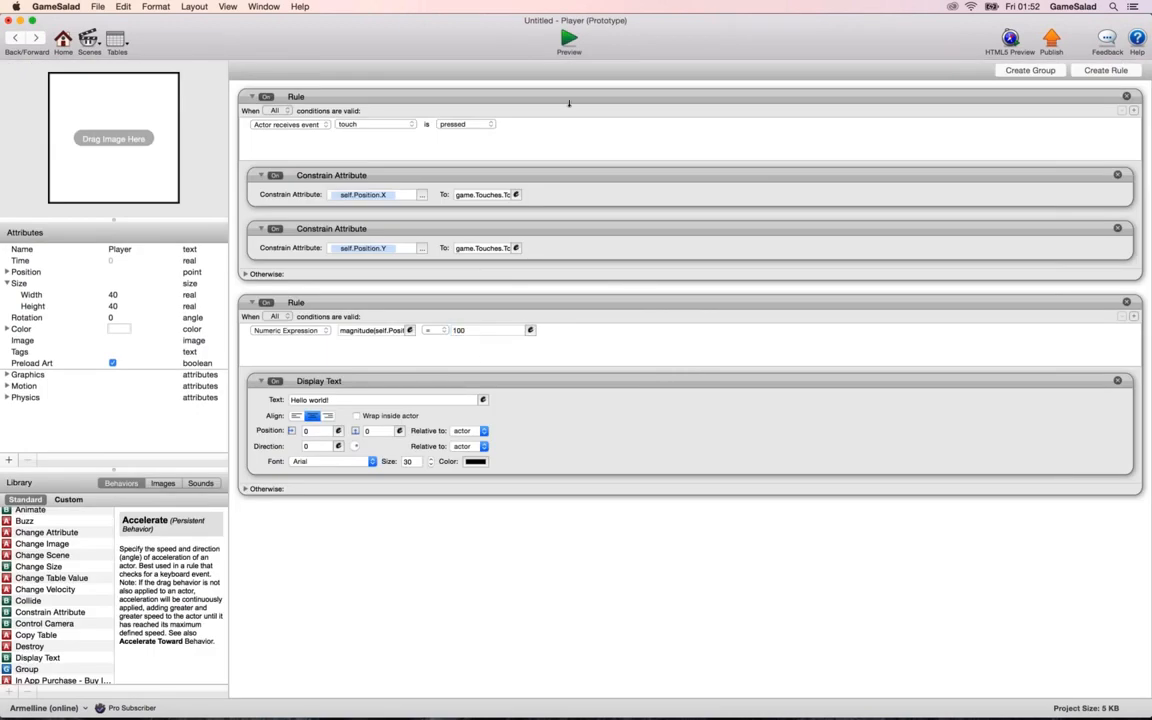
left_click(568, 40)
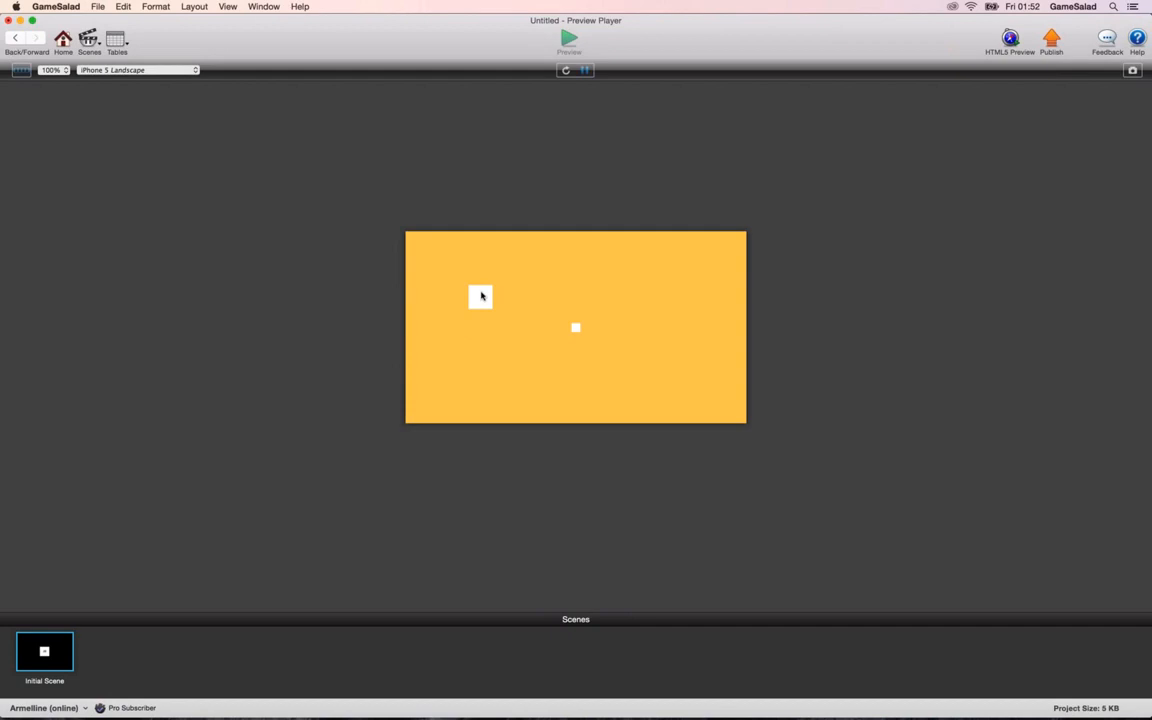
left_click_drag(481, 295, 467, 352)
left_click(18, 40)
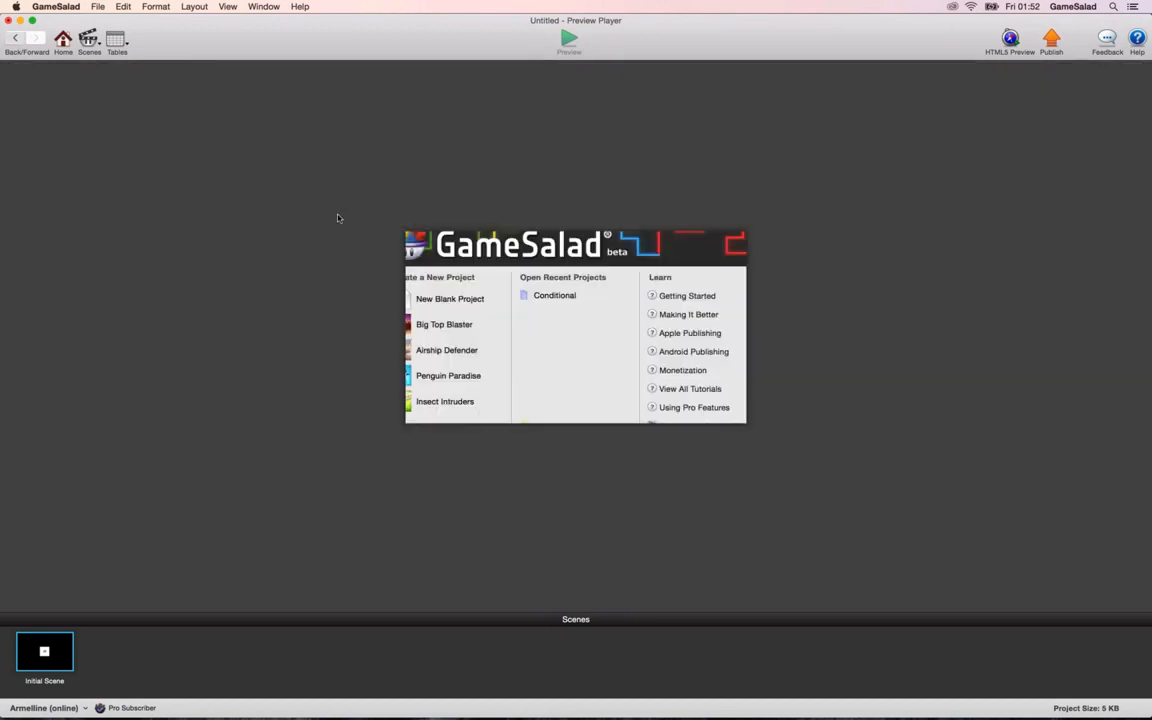
Set the magnitude condition's comparison operator to ≥ and preview the scene.
left_click(436, 331)
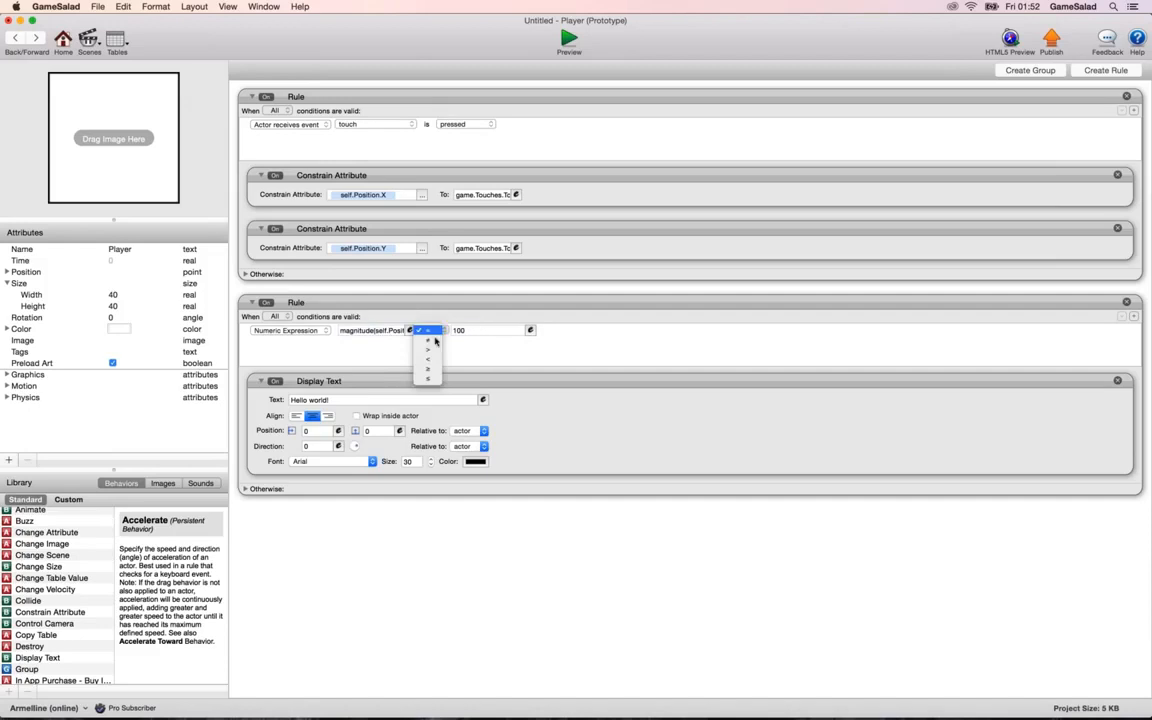
left_click(492, 196)
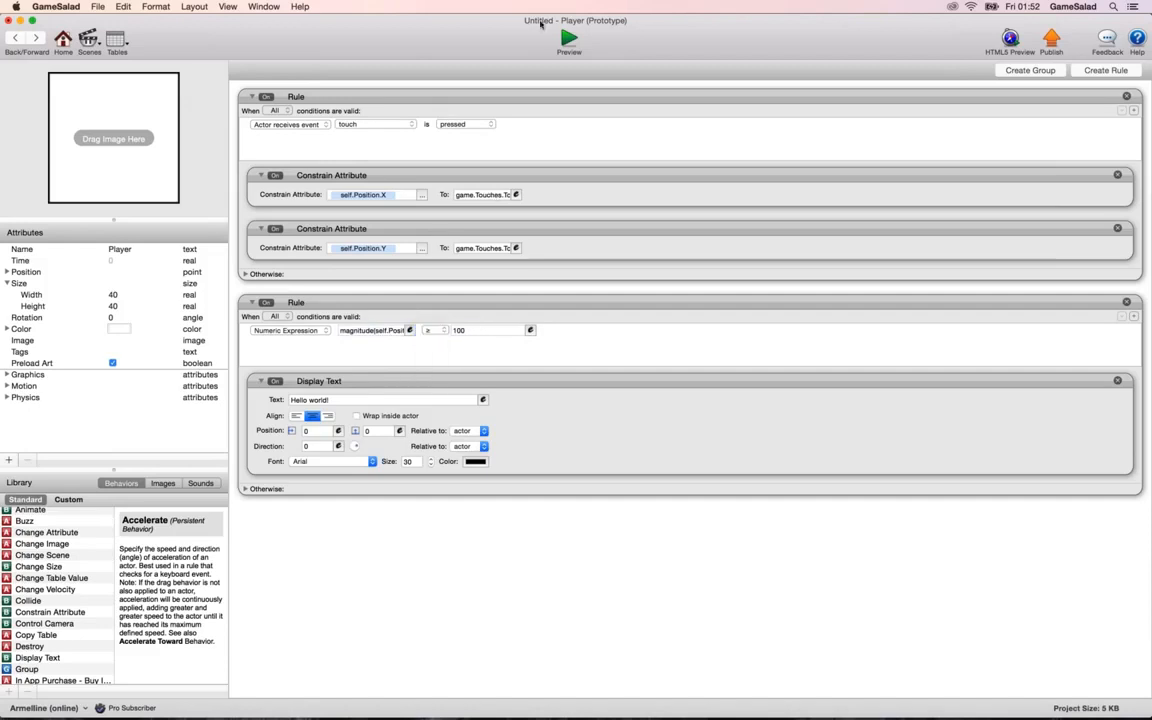
left_click(569, 40)
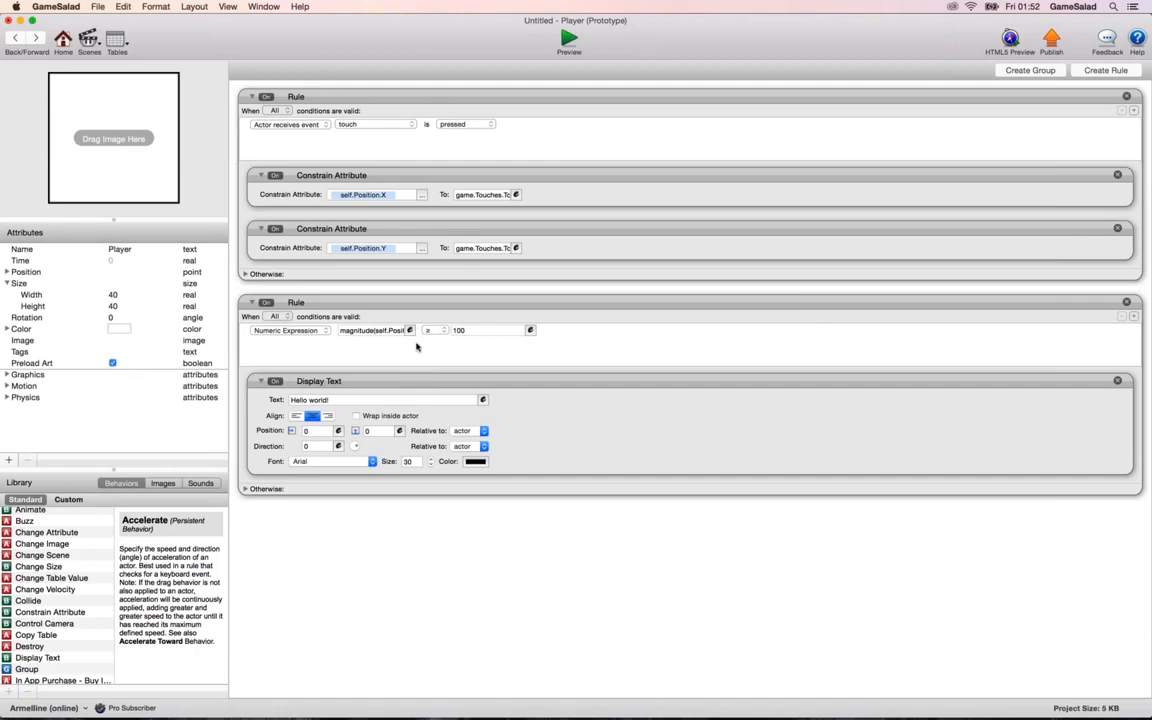
Replace the arguments of the second rule's magnitude expression with the fixed coordinates 284 and 160.
left_click(410, 331)
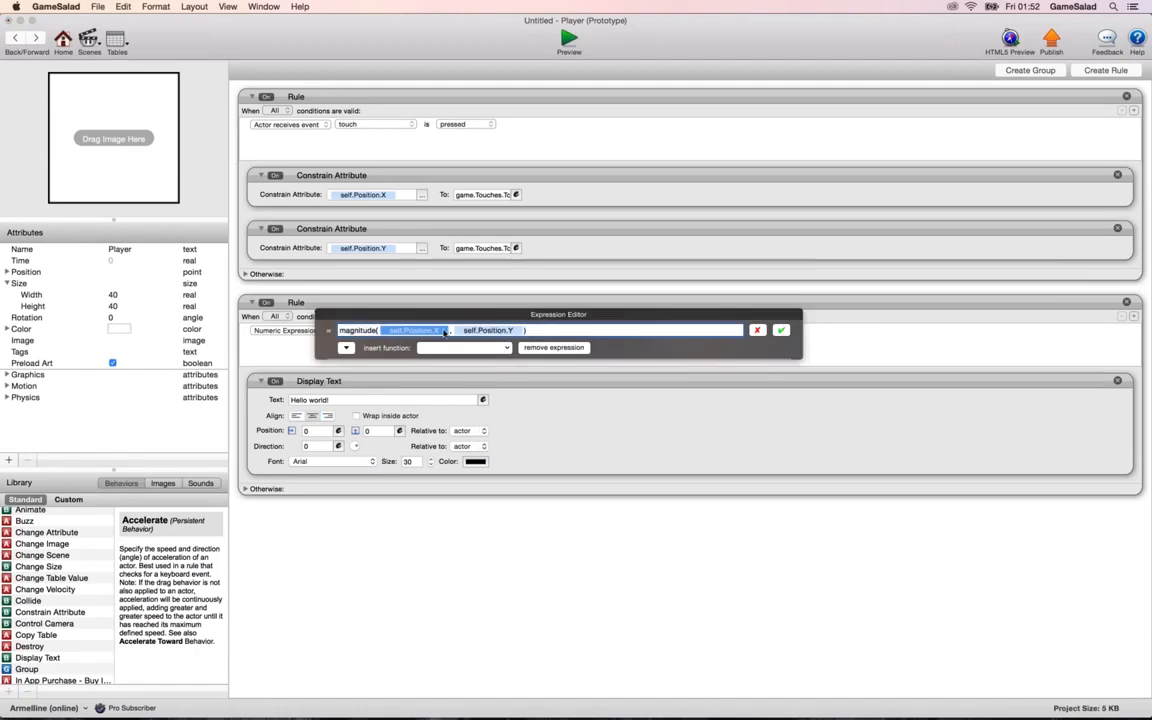
left_click(781, 331)
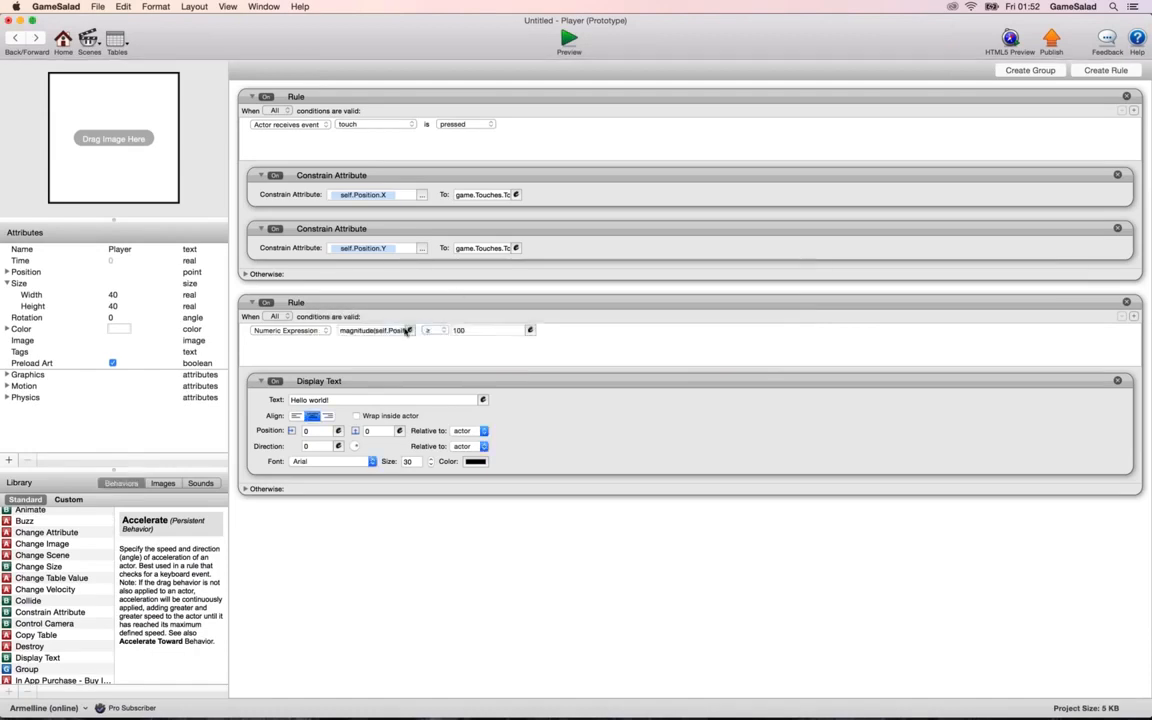
left_click(410, 331)
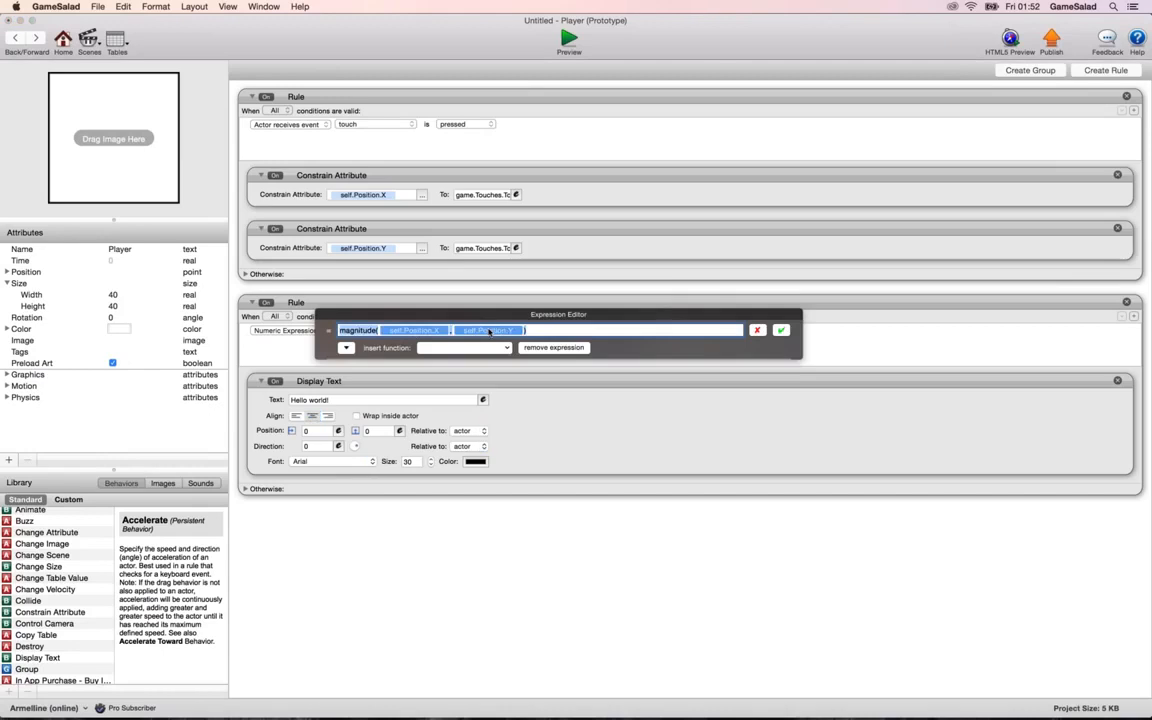
left_click(453, 331)
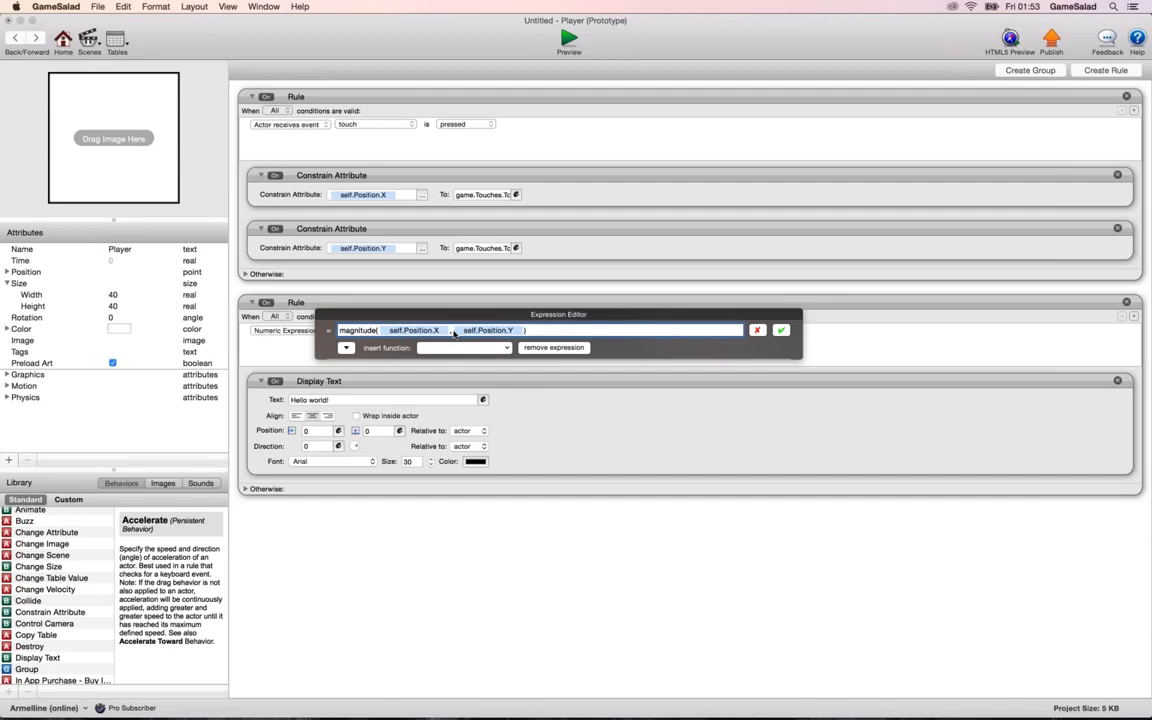
key("BackSpace")
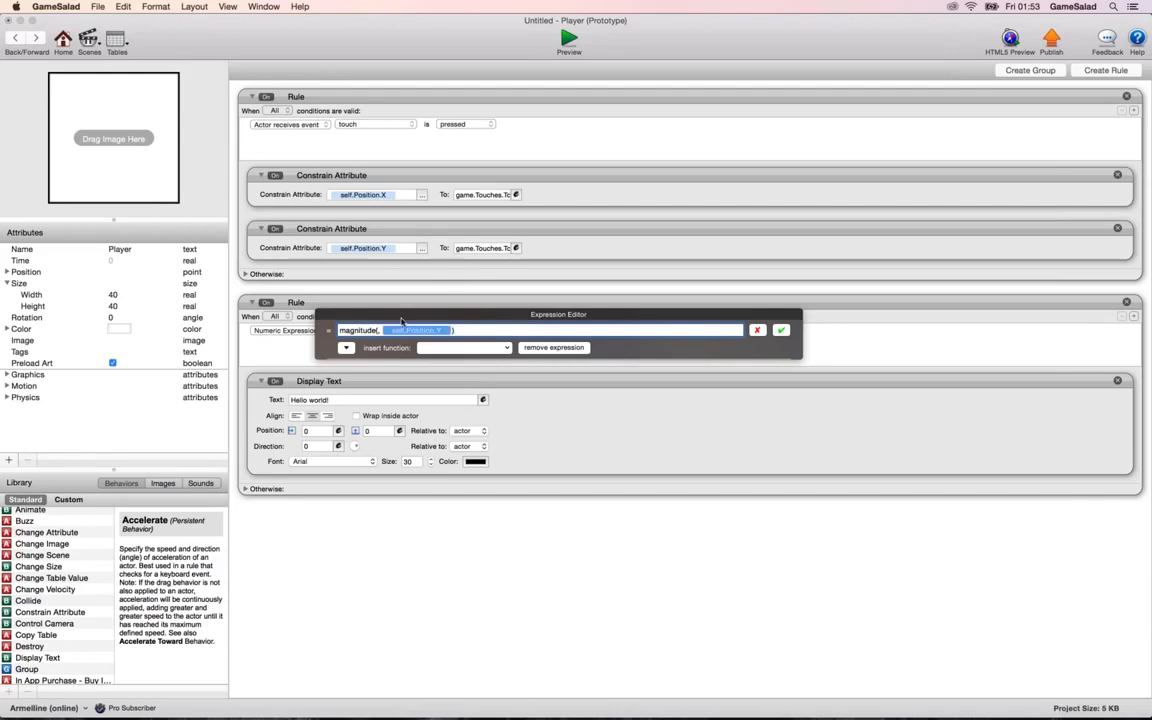
key("BackSpace")
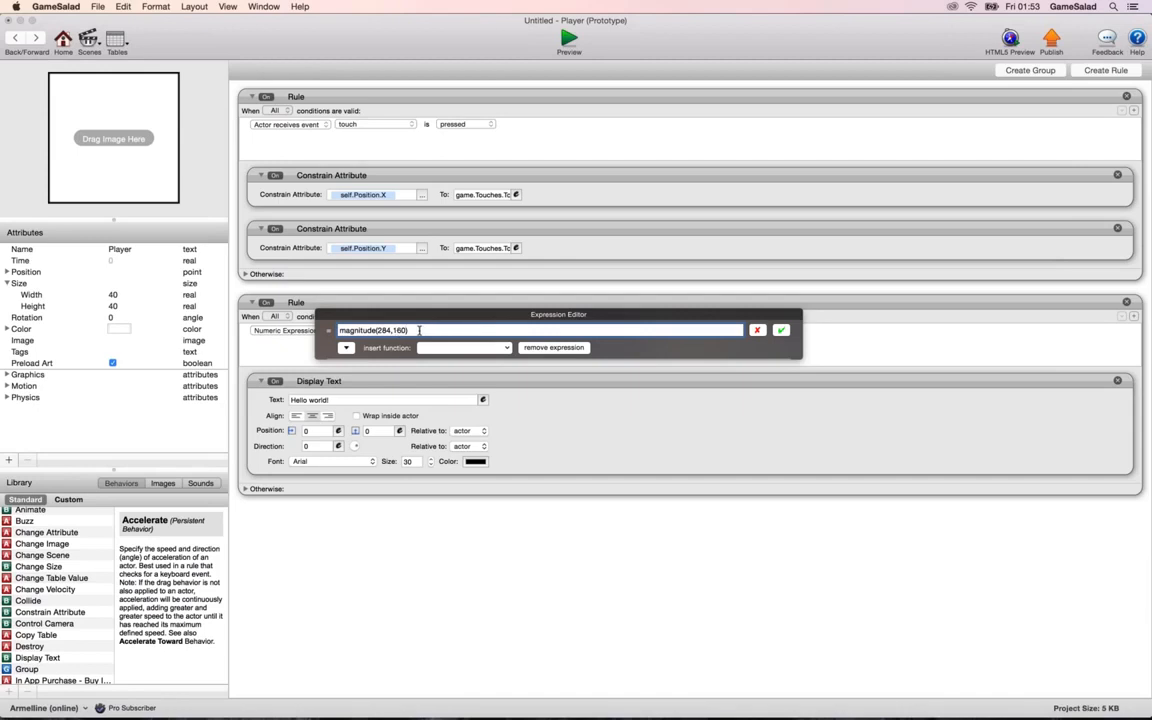
Subtract self.Position.X from 284 and self.Position.Y from 160 in the magnitude expression, and set the condition's operator to <.
left_click(391, 330)
type("-")
left_click(346, 348)
left_click(340, 384)
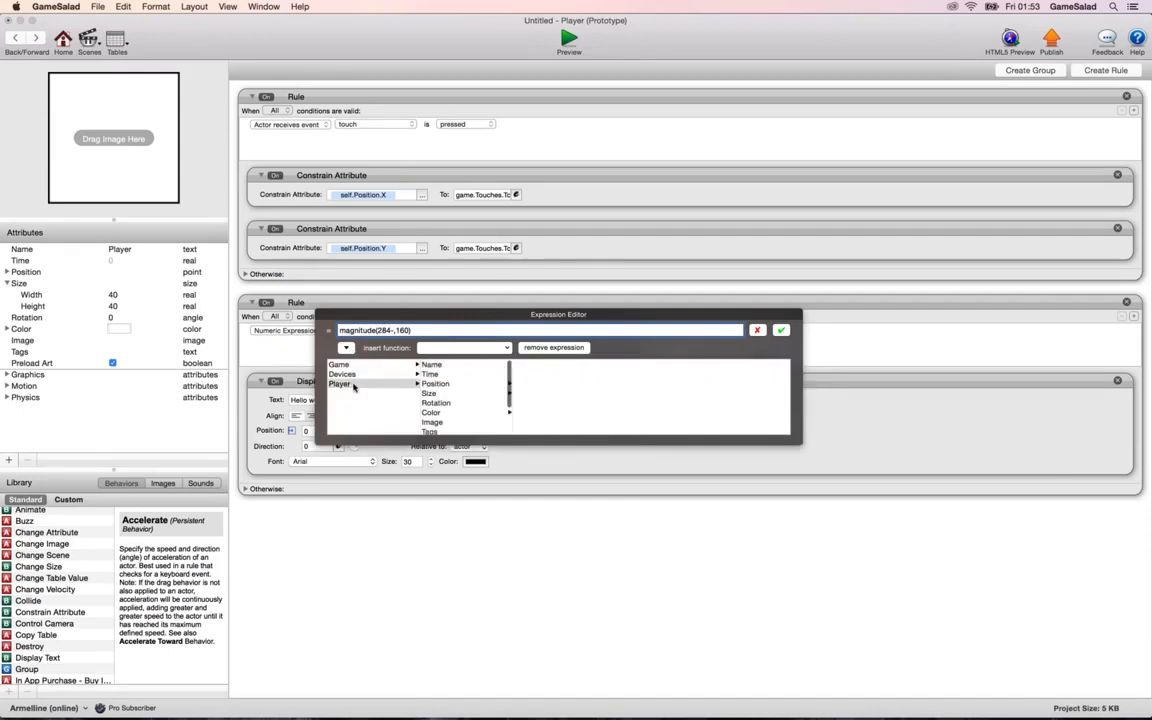
left_click(435, 384)
left_click(526, 367)
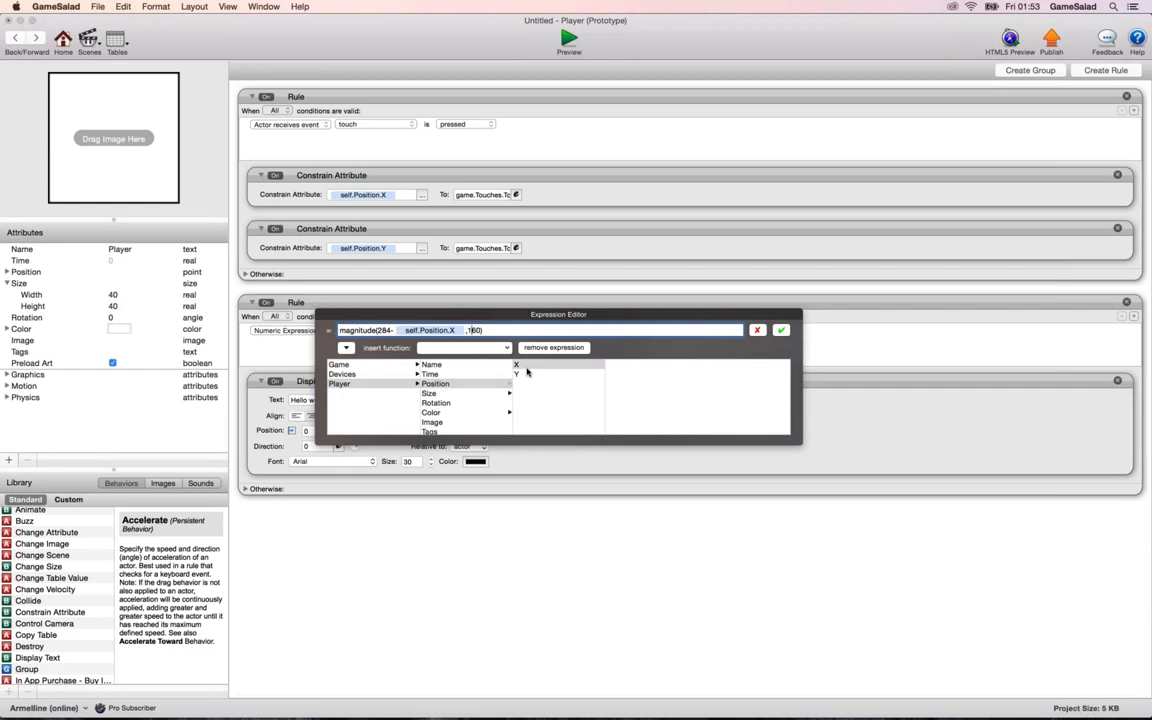
type("-")
left_click(528, 373)
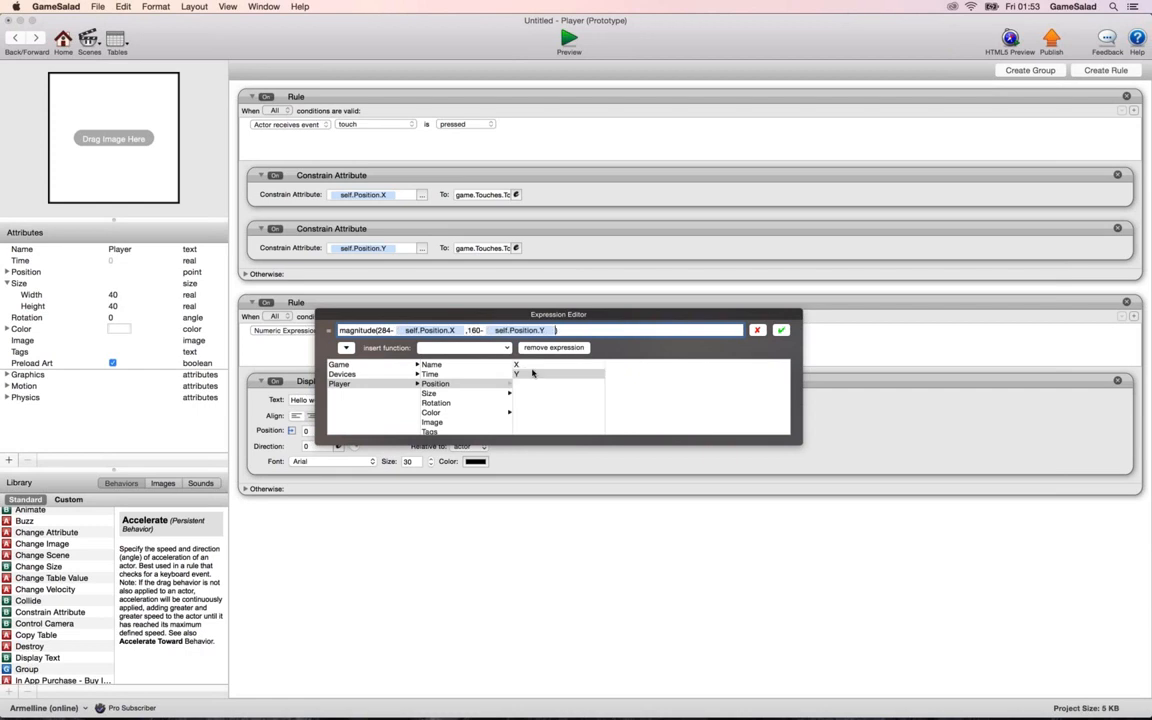
left_click(781, 331)
left_click(428, 330)
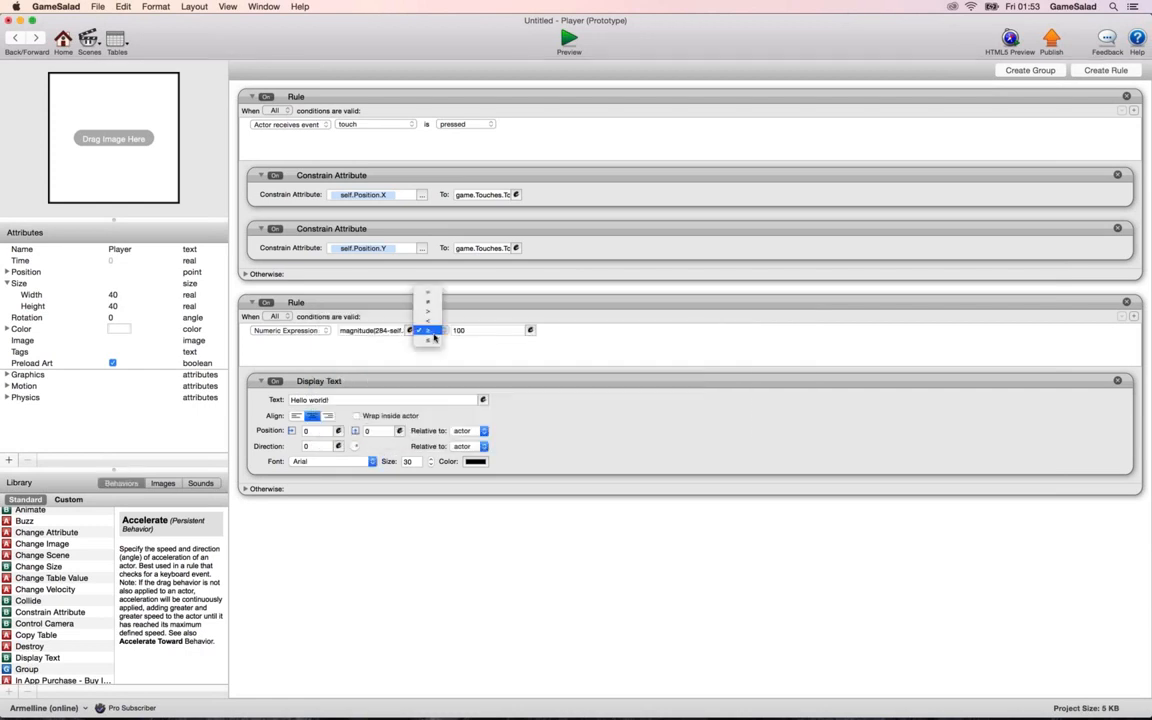
left_click(430, 340)
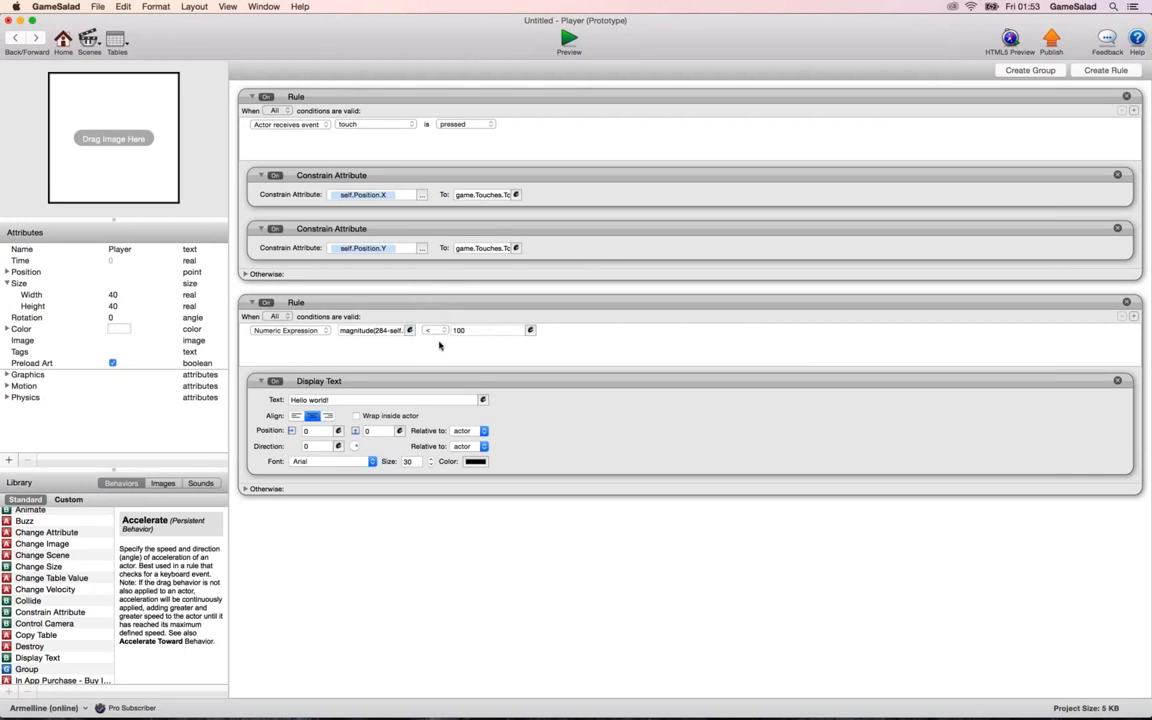
Preview the scene, and replace the Display Text behavior in the Player's second rule with a Spawn Actor behavior.
left_click(567, 42)
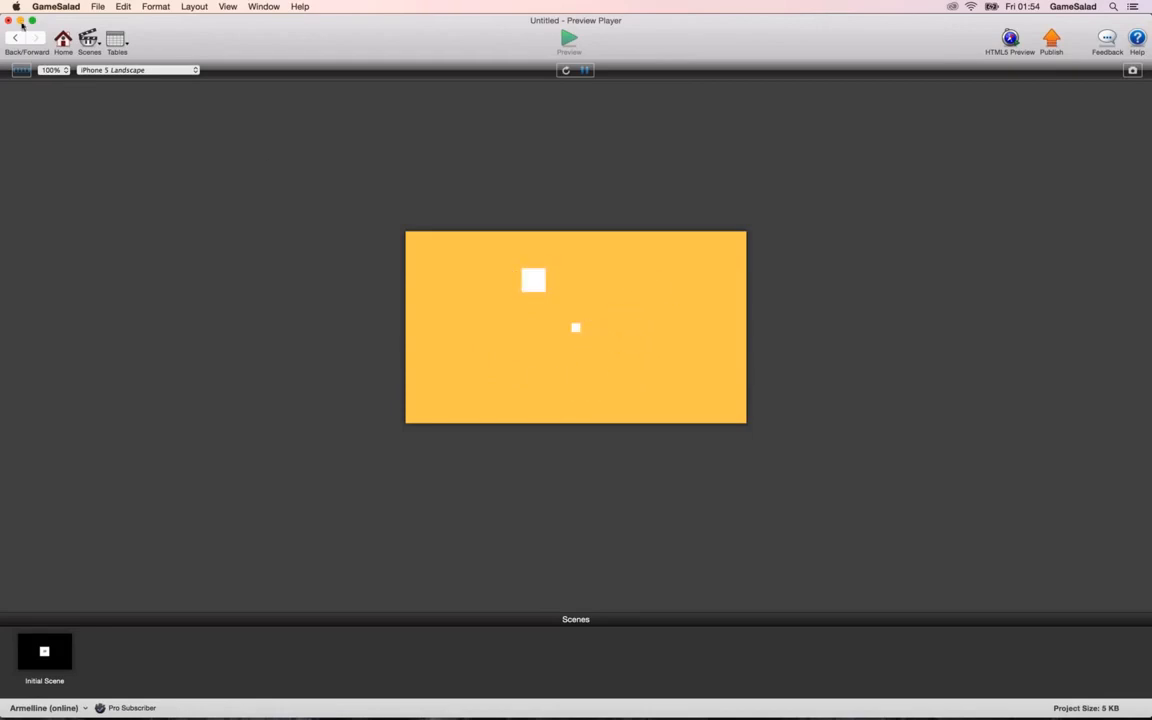
left_click(17, 39)
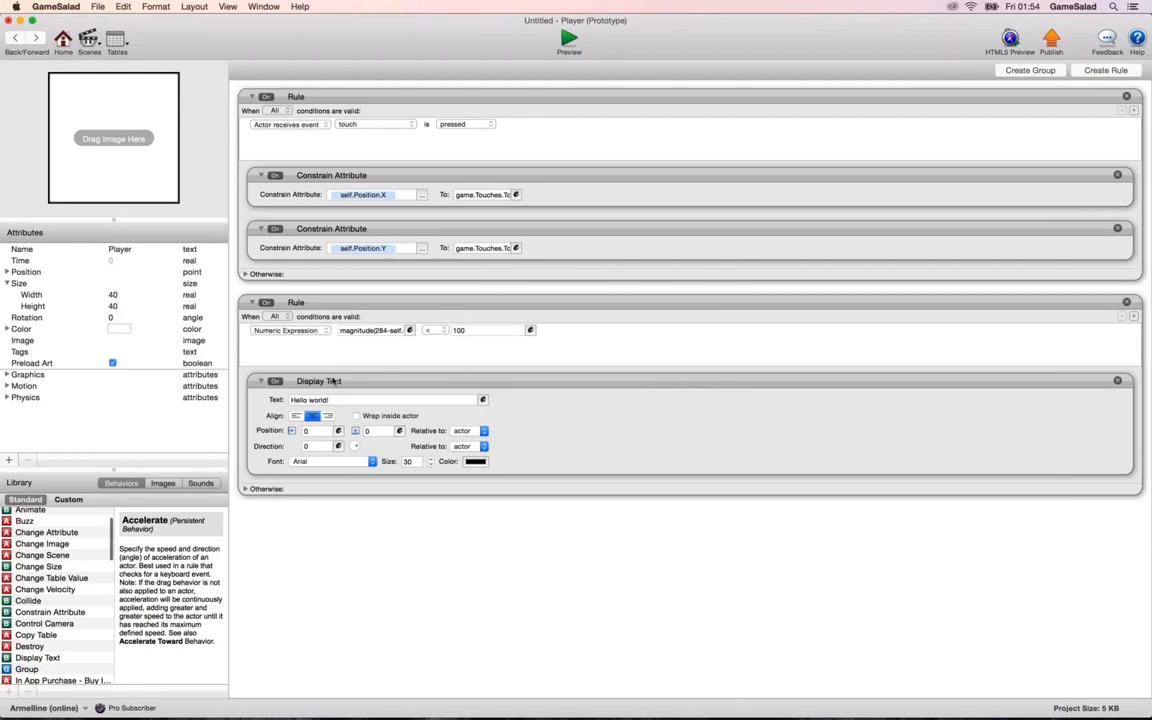
key("Delete")
scroll(15, 660, "down", 15)
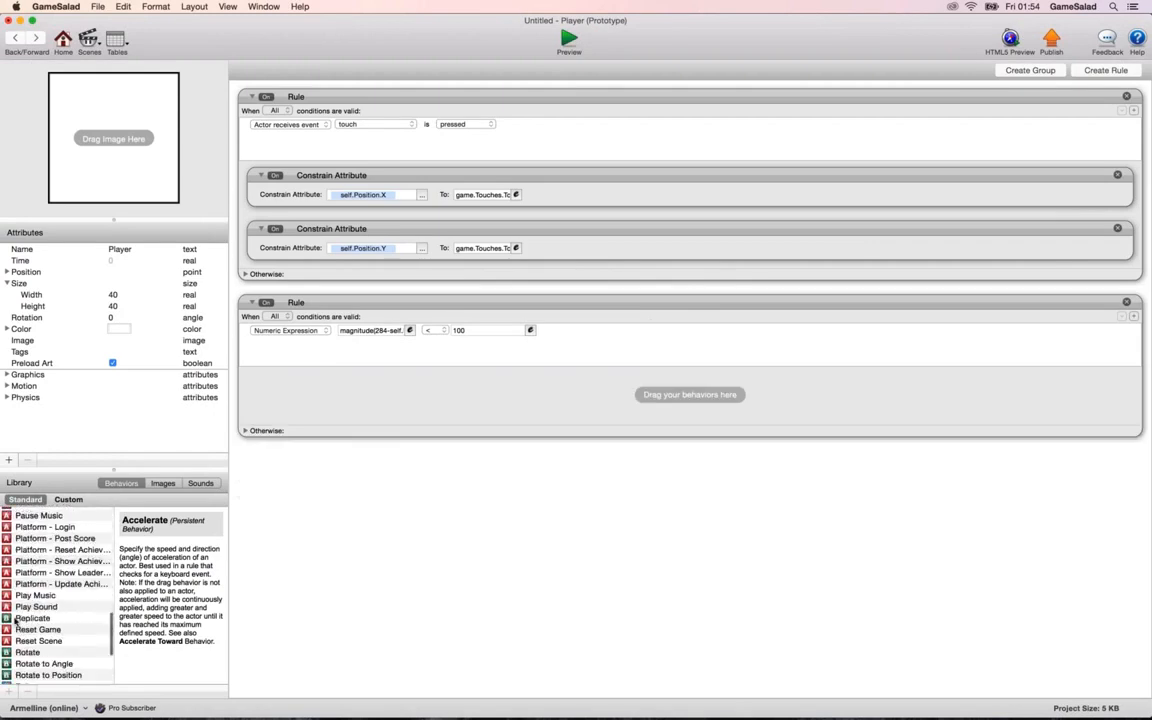
left_click_drag(50, 633, 390, 395)
Set the magnitude condition's operator to ≤ and choose Bullet as the actor to spawn.
left_click(436, 331)
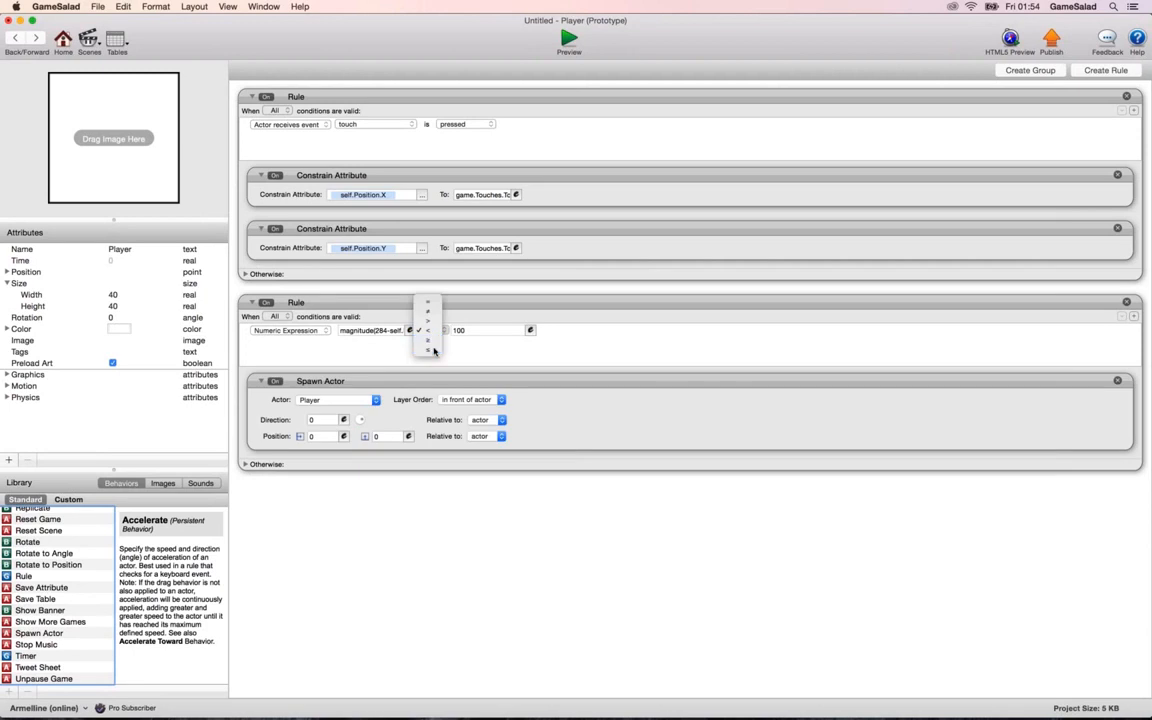
left_click(430, 350)
left_click(406, 380)
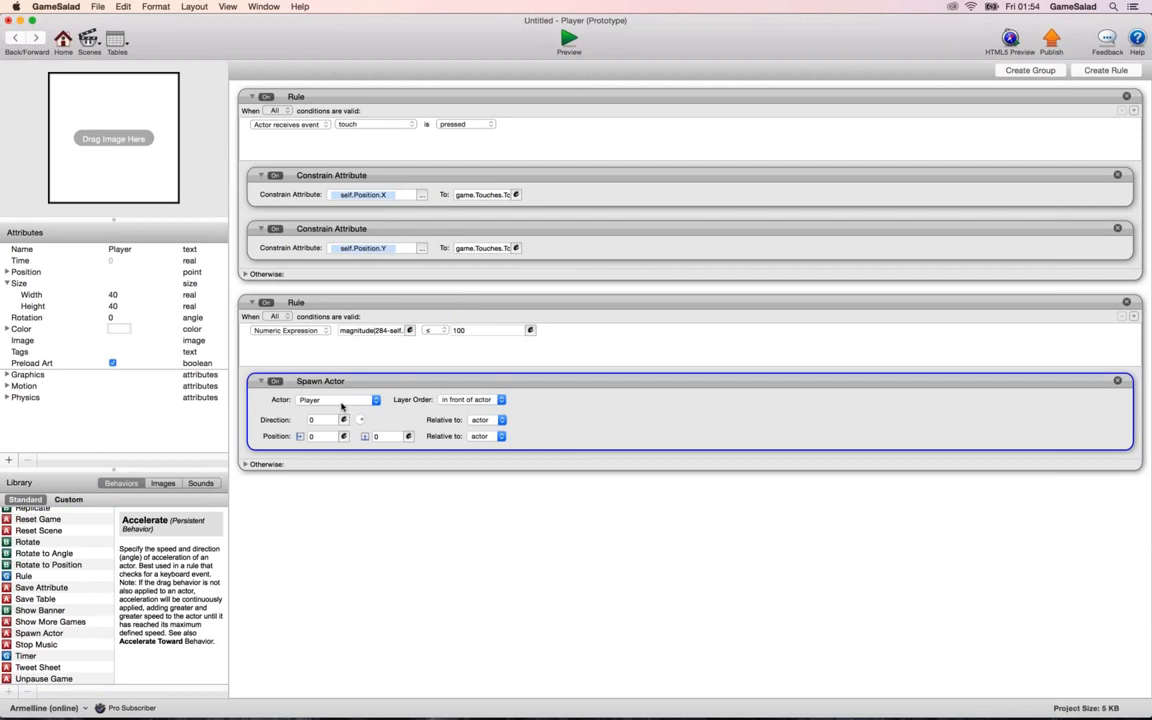
left_click(338, 400)
left_click(334, 420)
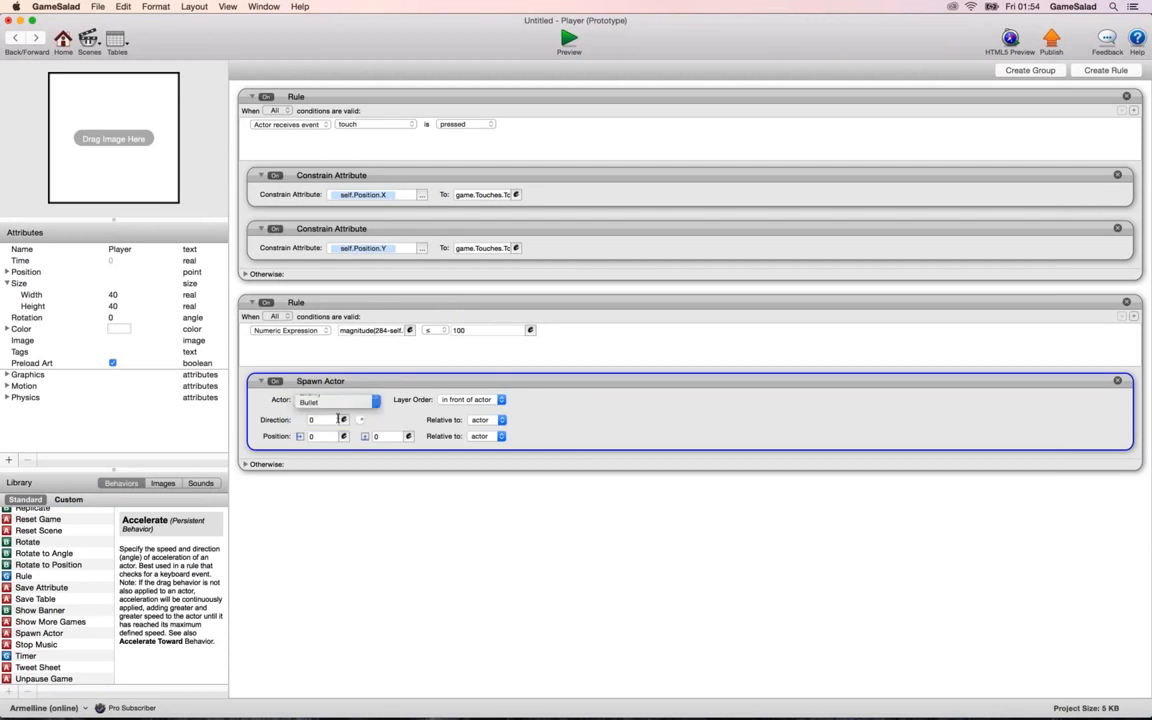
Preview the scene, moving the Player around the central Enemy to see where Bullets spawn.
left_click(569, 40)
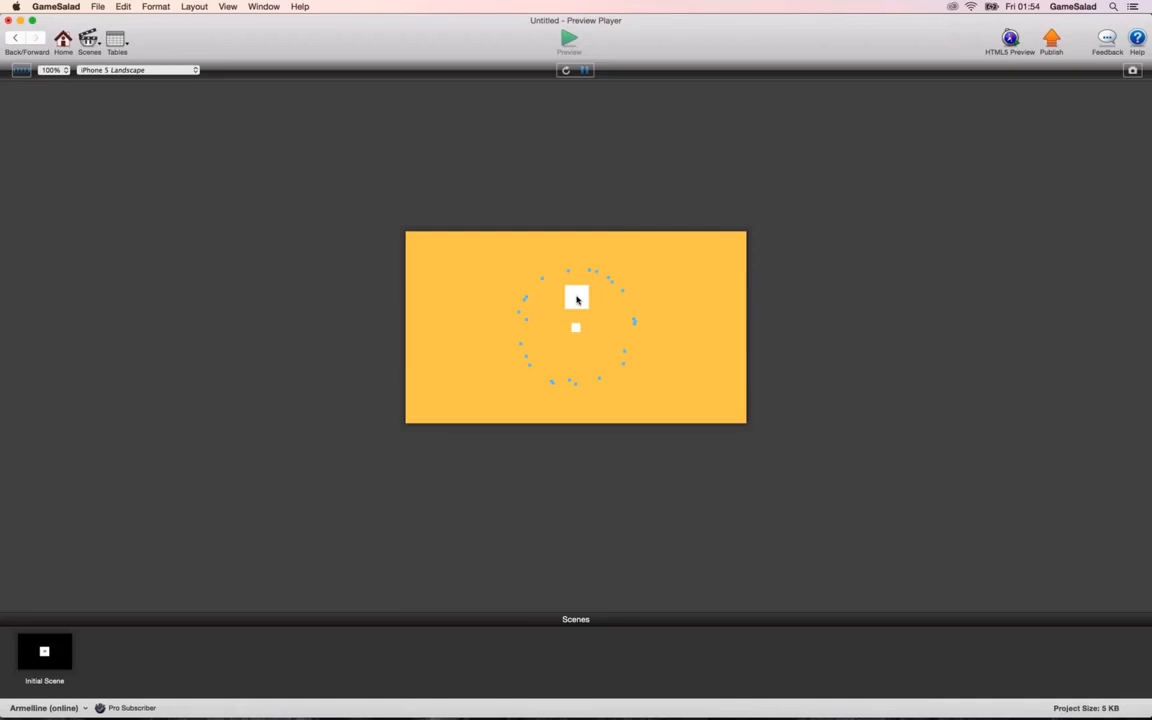
left_click(22, 39)
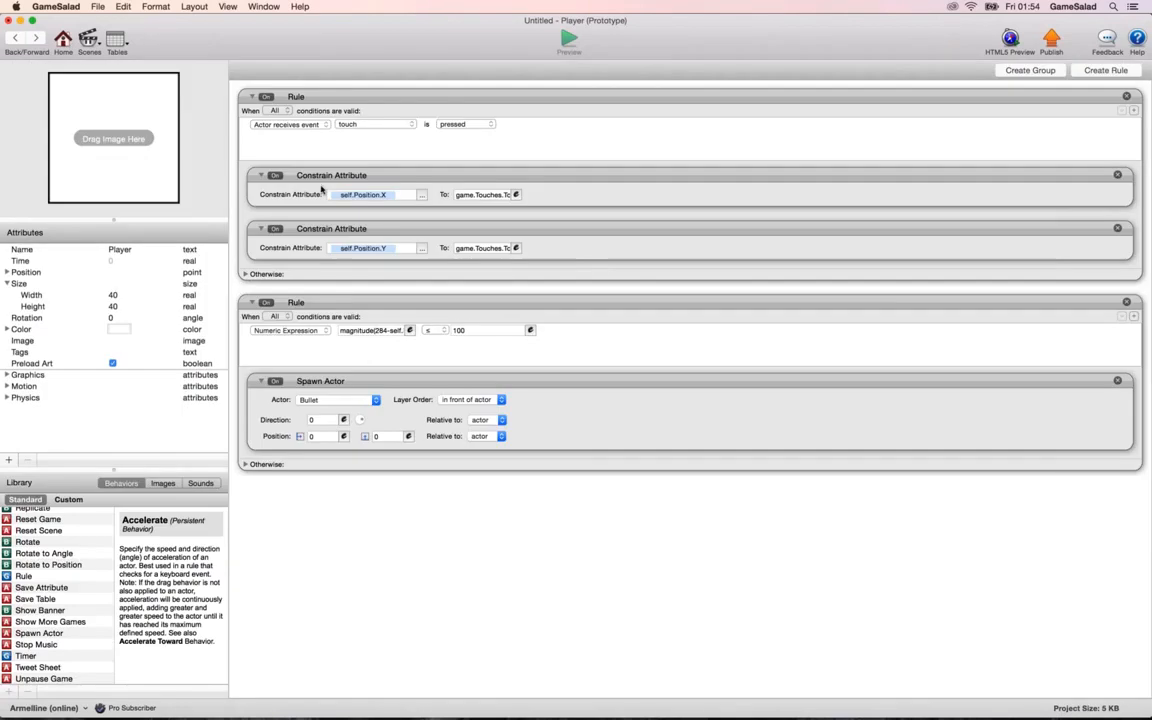
Rewrite the second rule's expression as magnitude(self.Position.X-284,self.Position.Y-160).
left_click(410, 331)
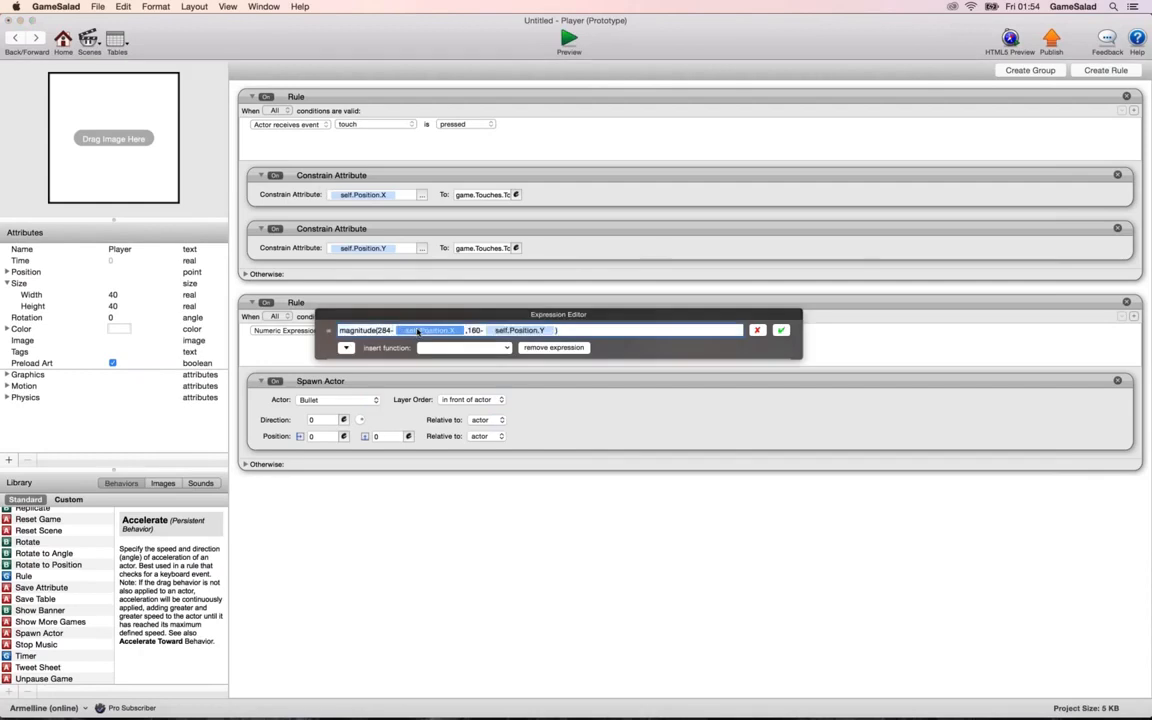
key("BackSpace")
key("BackSpace")
key("BackSpace")
key("BackSpace")
key("BackSpace")
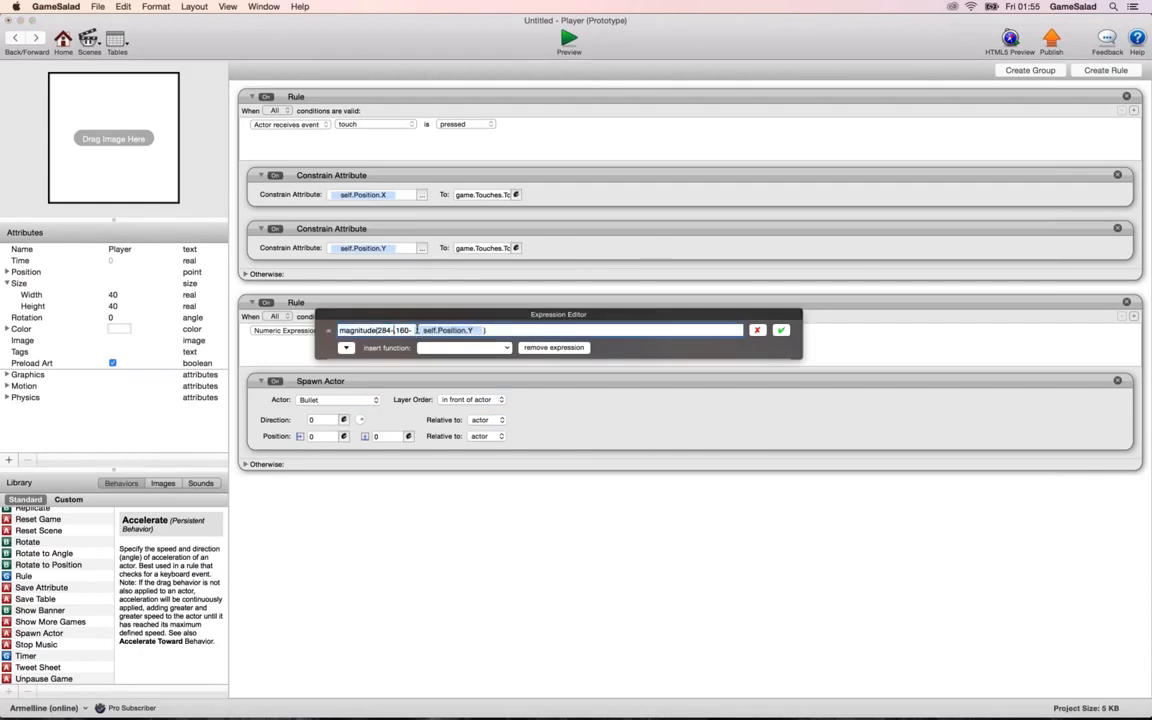
key("super+z")
key("super+z")
key("super+z")
key("super+z")
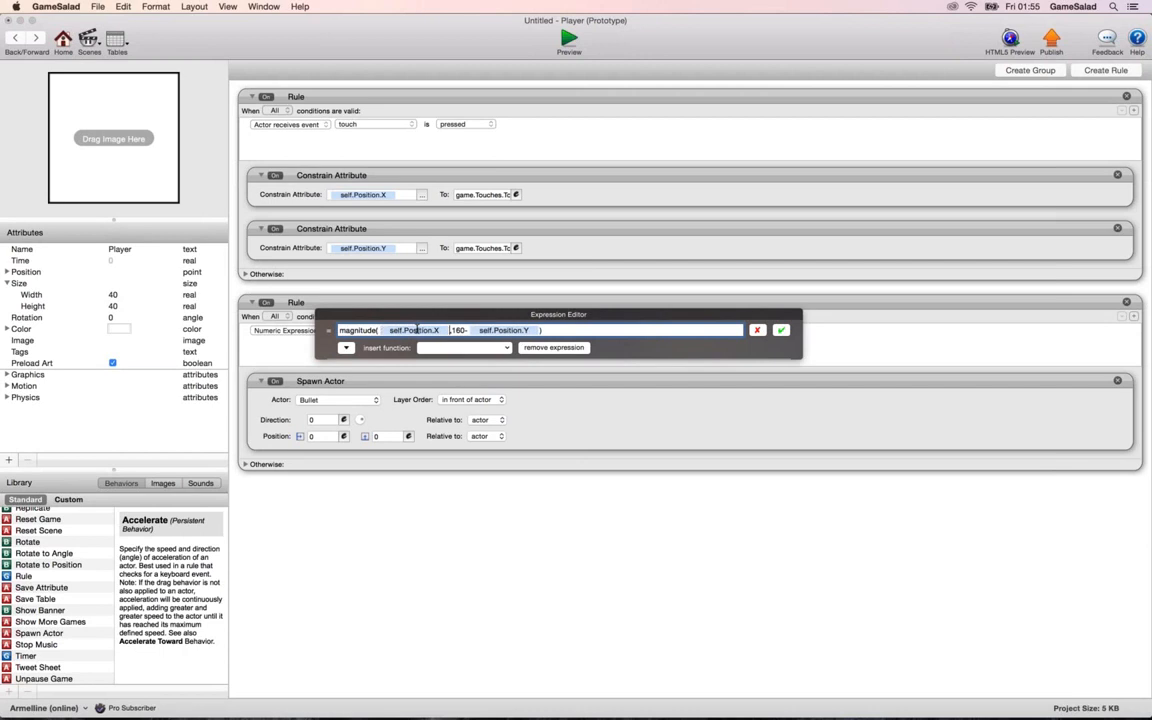
key("super+z")
key("super+z")
key("super+z")
key("super+z")
key("super+z")
type("60")
left_click(780, 331)
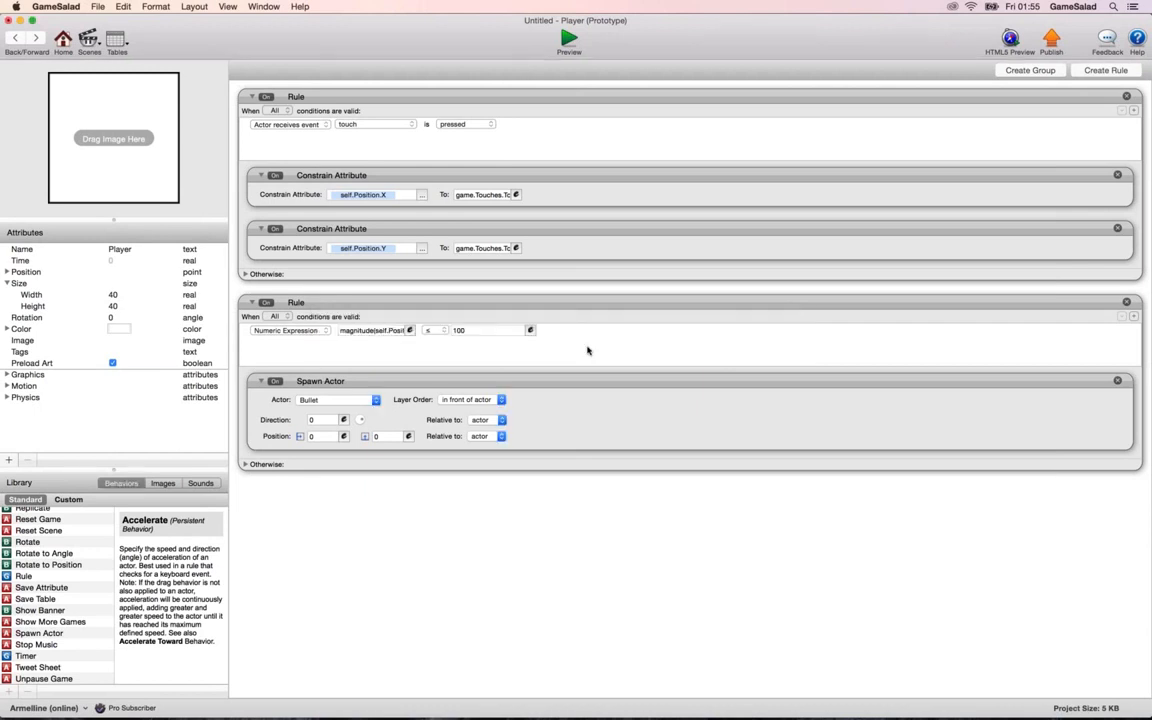
Set the magnitude condition's operator to ≥, and preview the scene to test Bullet spawning outside the 100 radius.
left_click(428, 330)
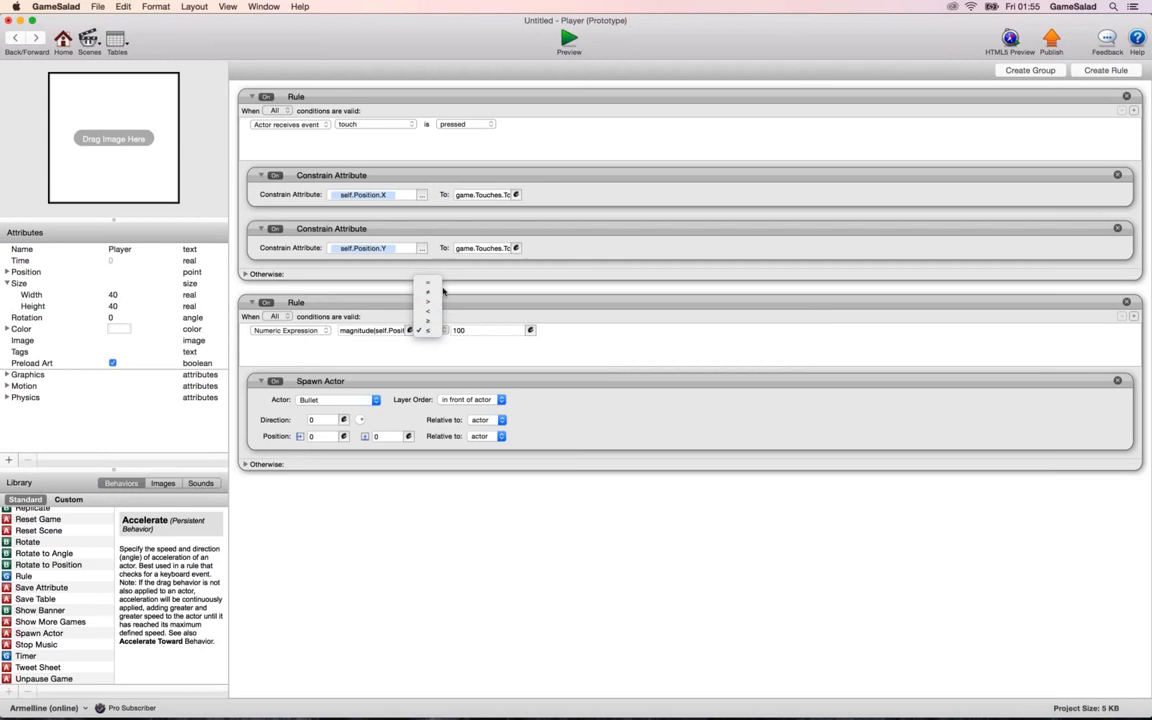
left_click(429, 312)
key("super+Return")
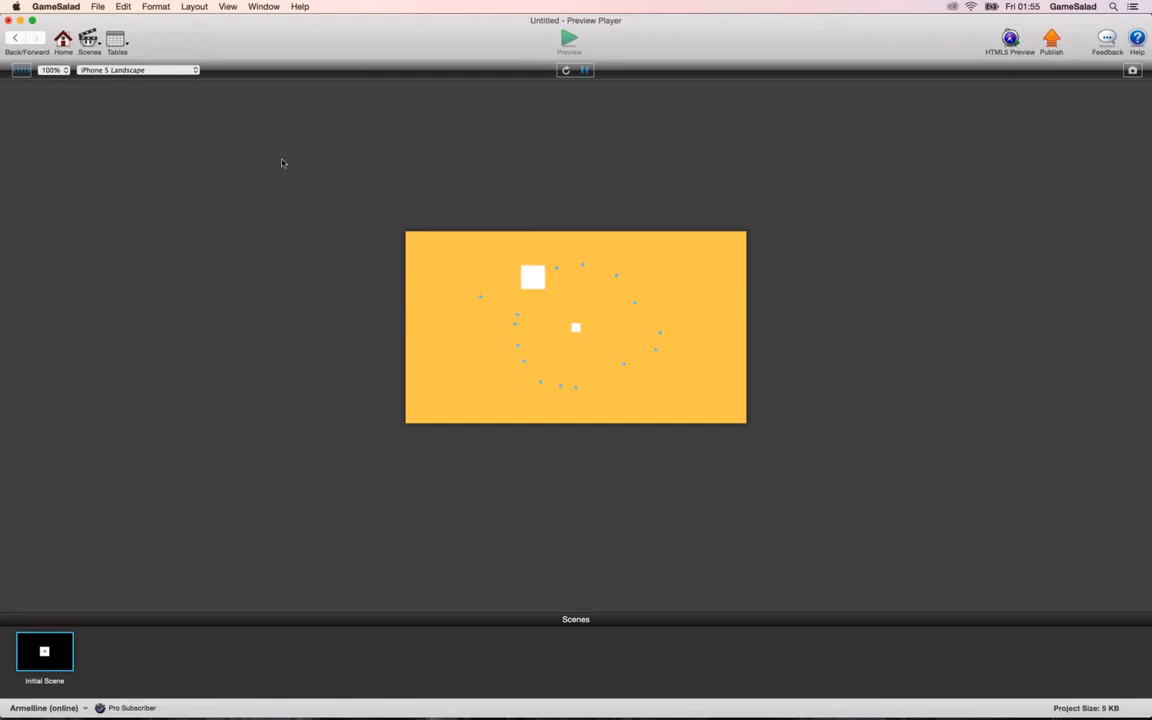
left_click(17, 39)
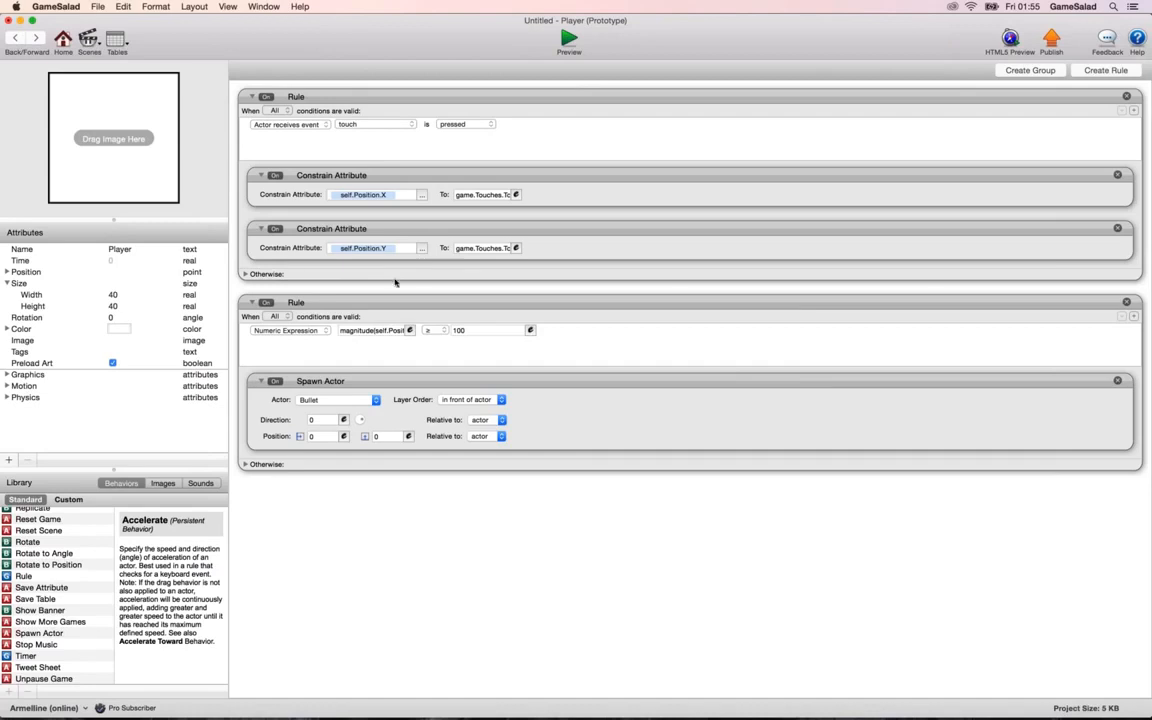
Replace the magnitude expression's first argument with 0, and preview the scene using only the vertical distance.
left_click(409, 330)
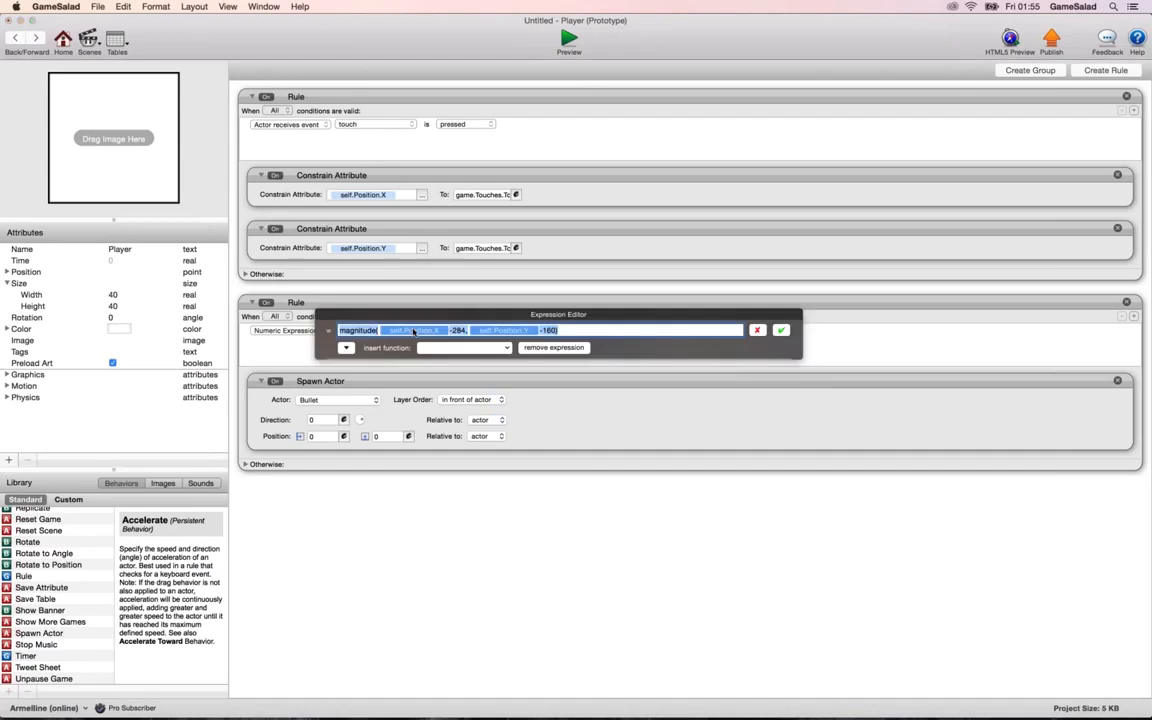
left_click(479, 334)
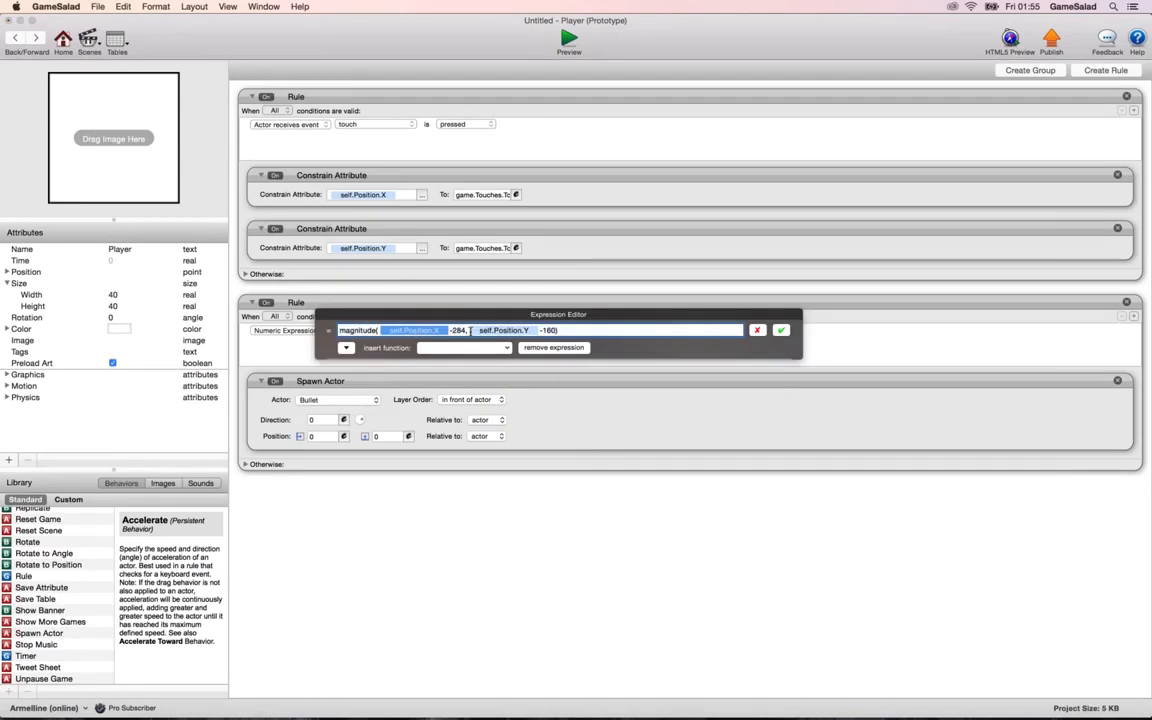
left_click(466, 331)
key("BackSpace")
key("BackSpace")
key("BackSpace")
key("BackSpace")
key("BackSpace")
key("BackSpace")
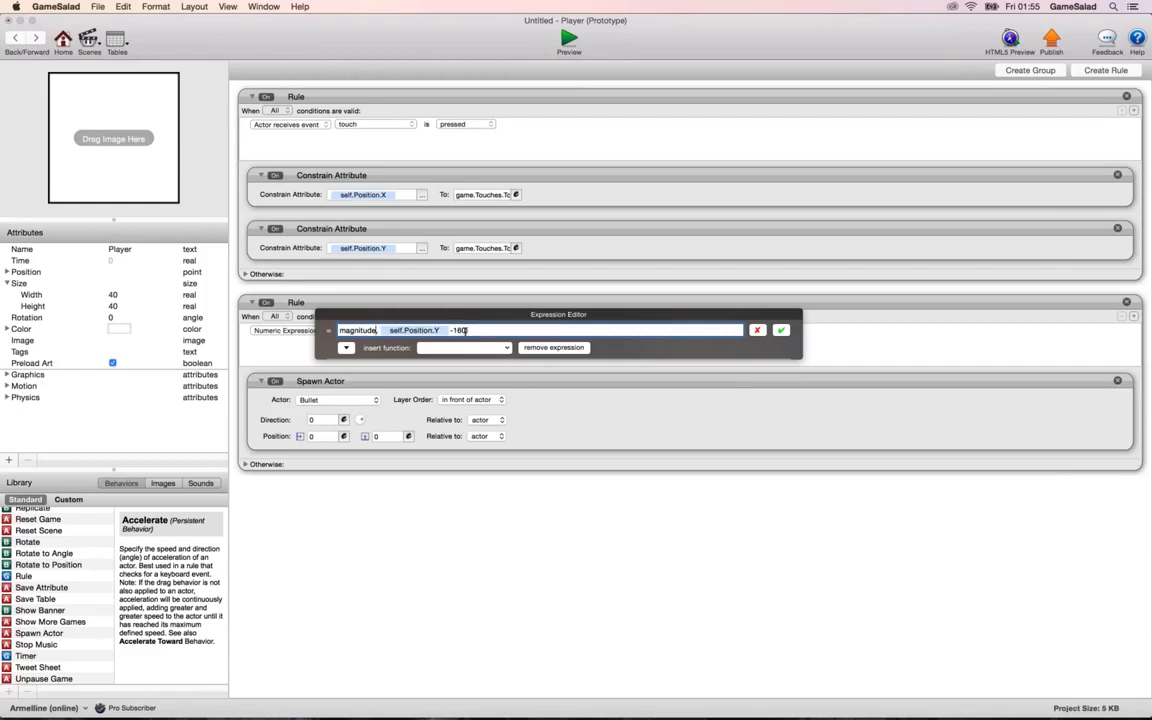
type("(0,")
left_click(783, 331)
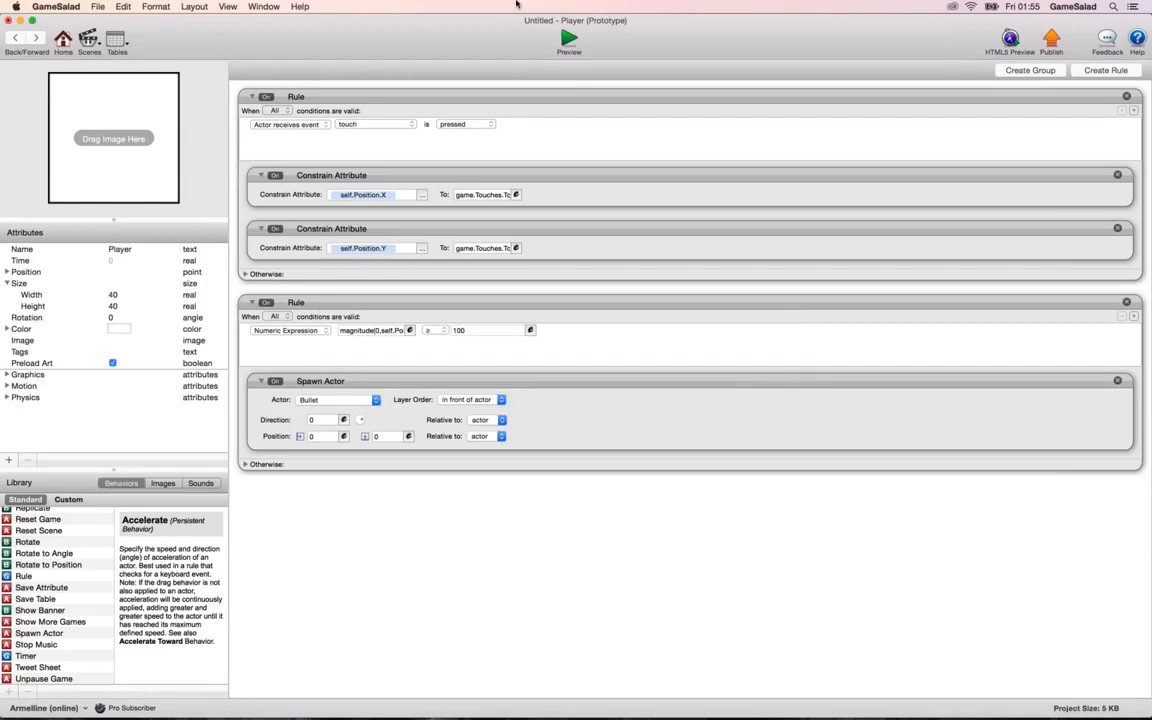
left_click(568, 40)
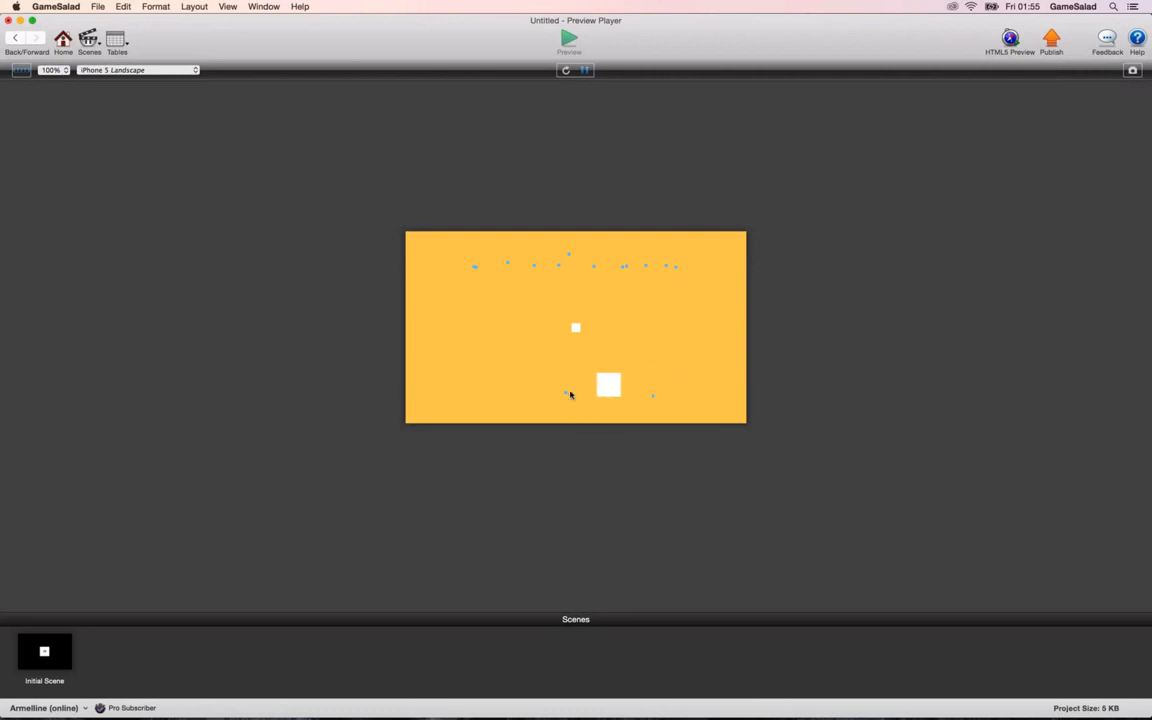
left_click(13, 40)
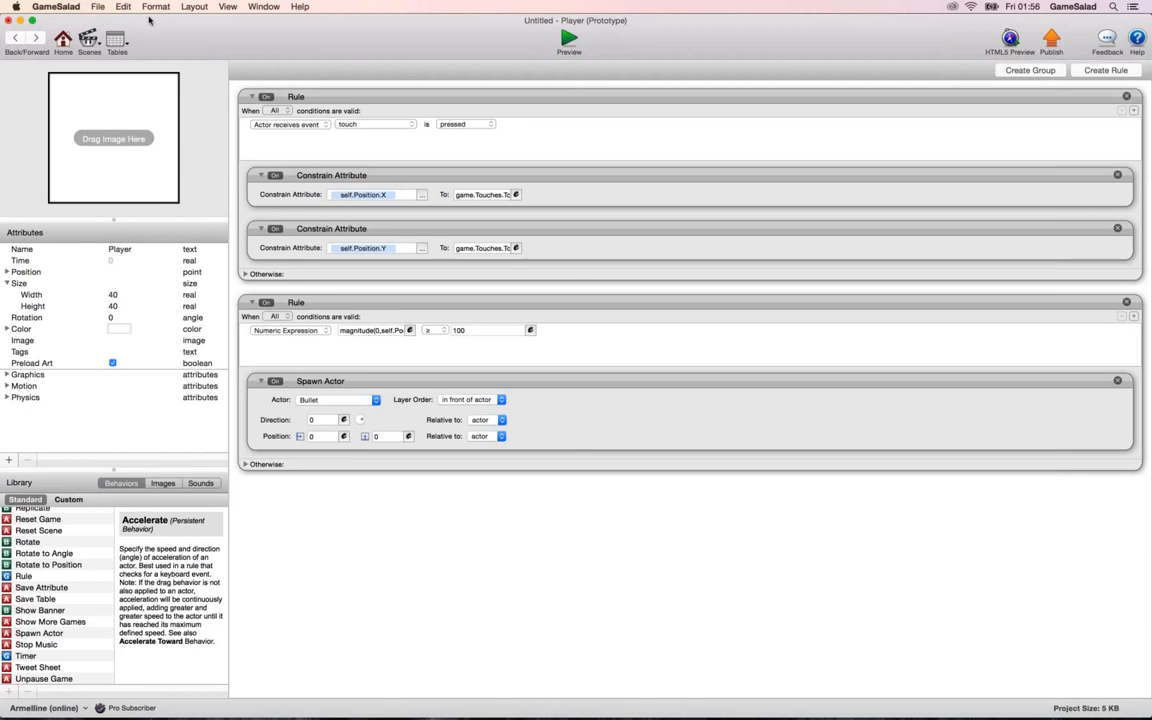
Add a Move behavior to the Bullet actor and preview the scene.
left_click(17, 38)
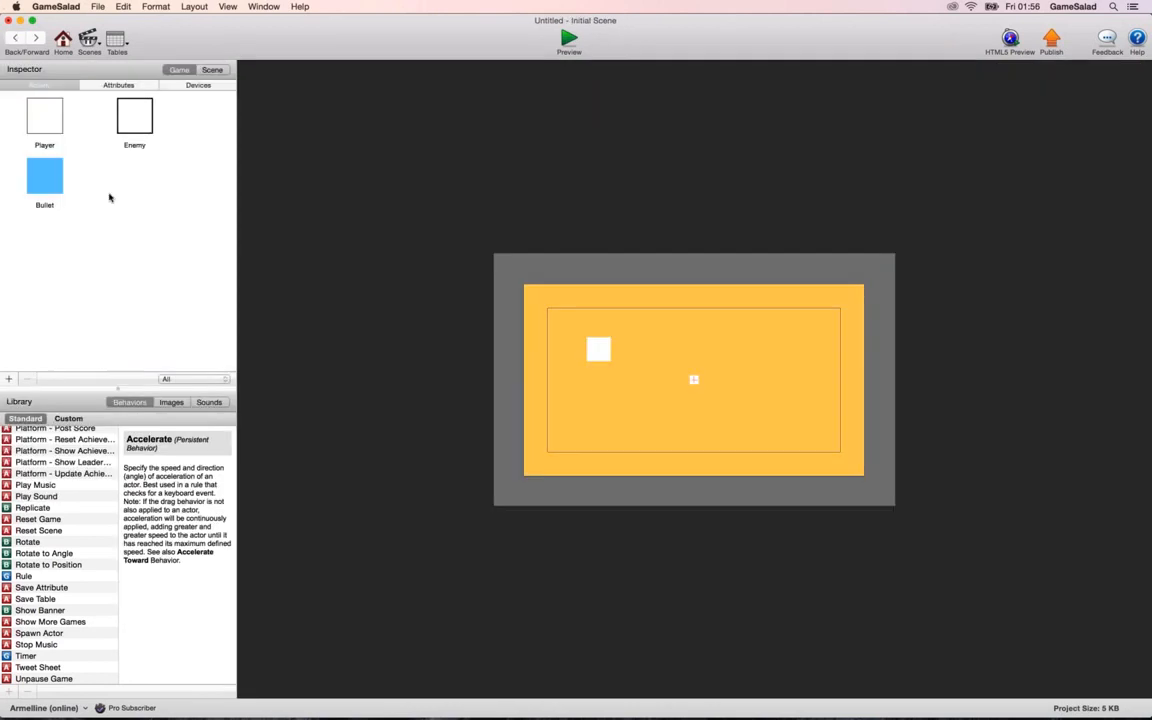
left_click(48, 182)
double_click(48, 182)
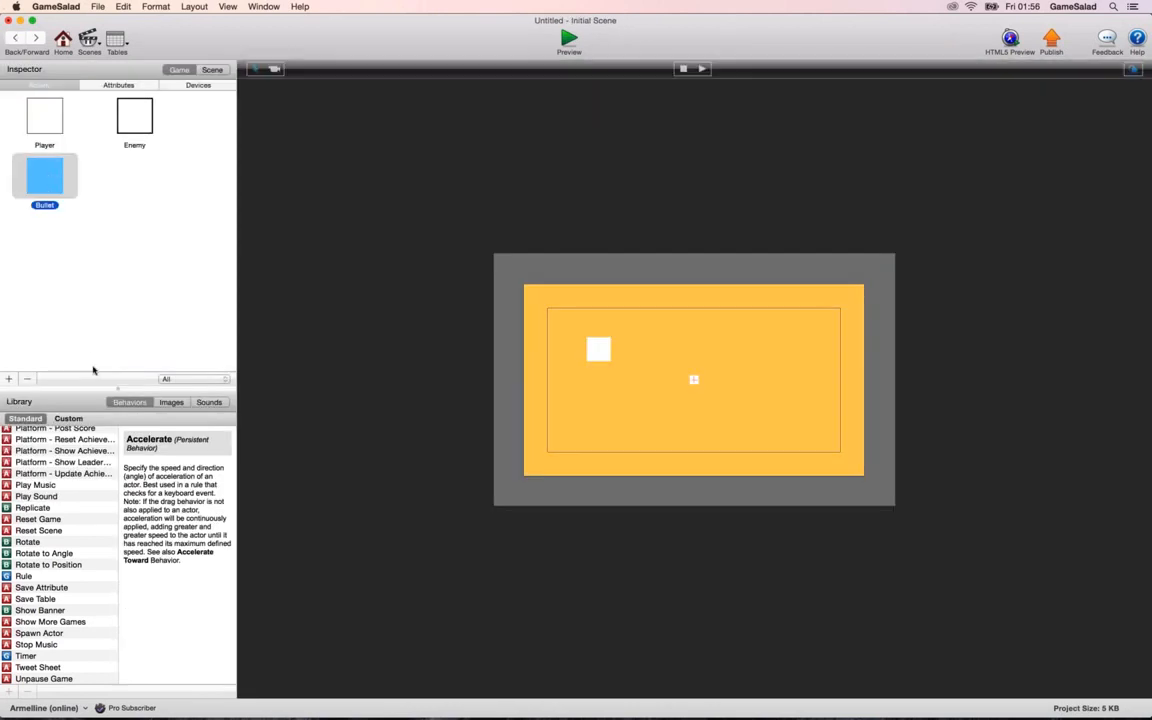
scroll(59, 578, "down", 3)
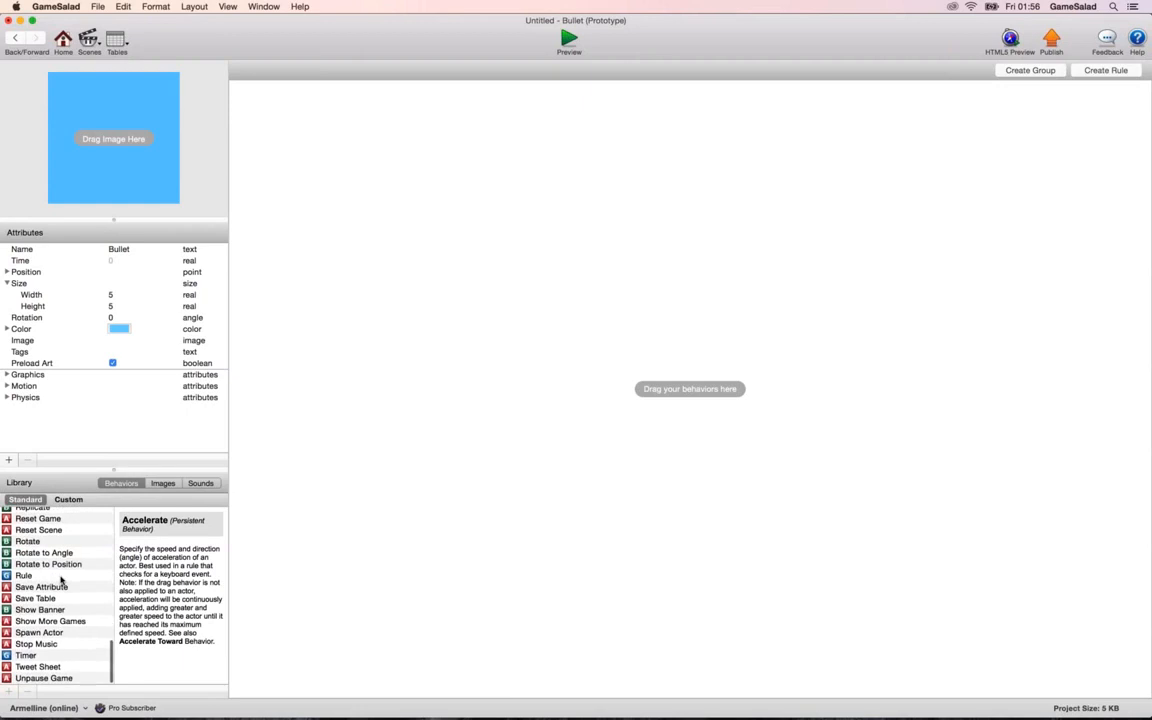
scroll(59, 583, "up", 10)
left_click_drag(25, 567, 340, 345)
left_click(15, 38)
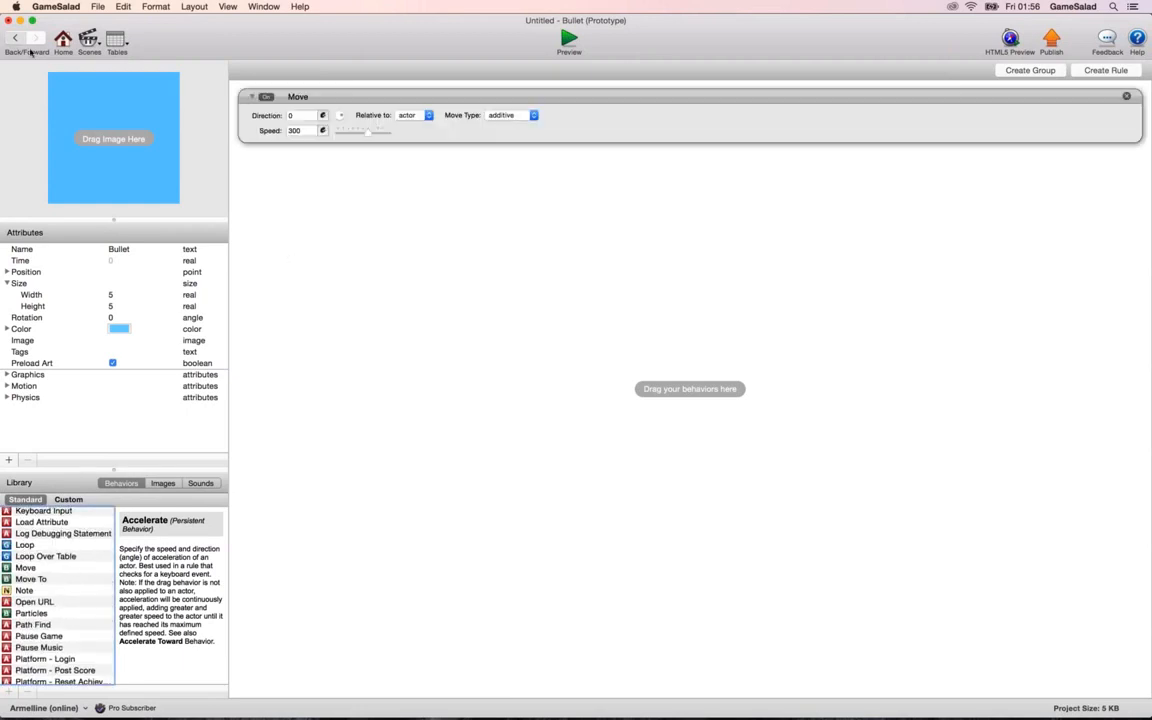
left_click(570, 38)
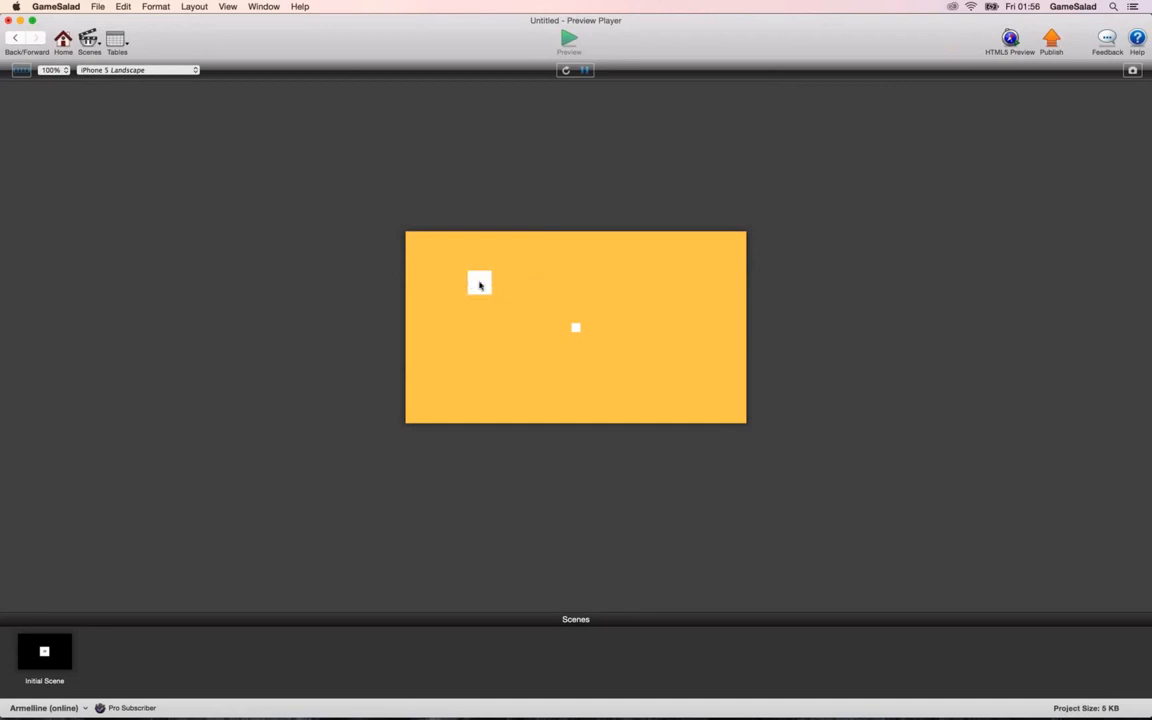
left_click(57, 38)
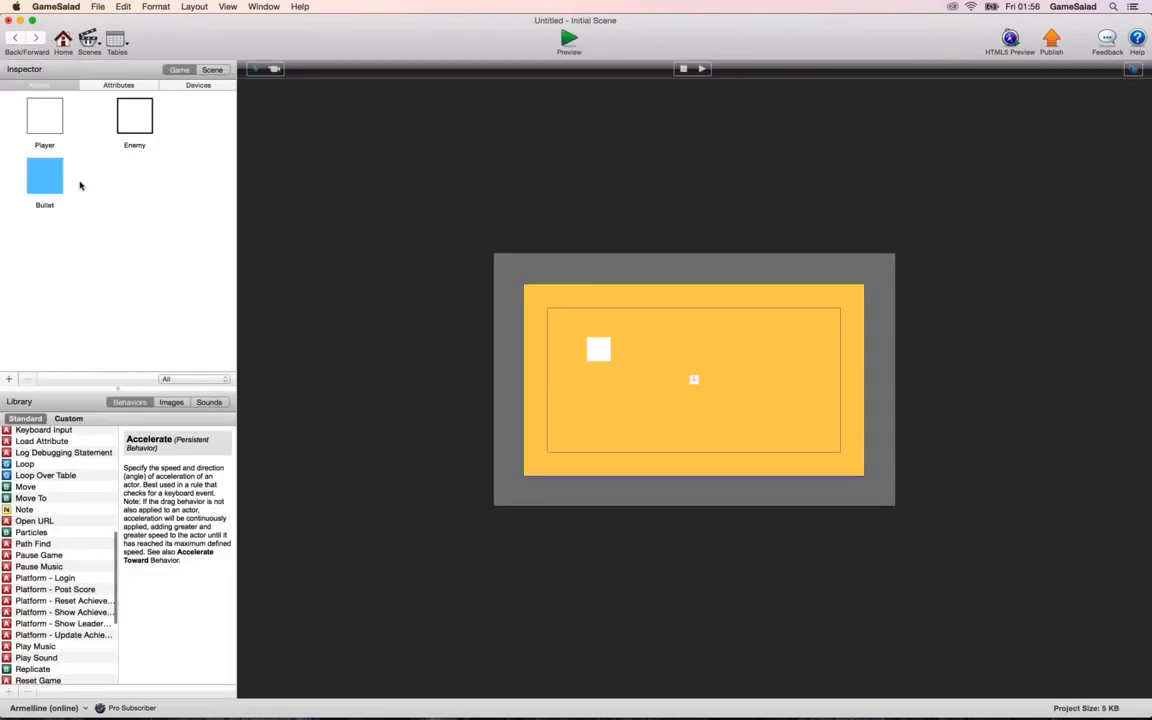
Reopen the Player actor and change its second rule's expression to magnitude(284-self.Position.X,160-self.Position.Y).
left_click(54, 178)
left_click(52, 120)
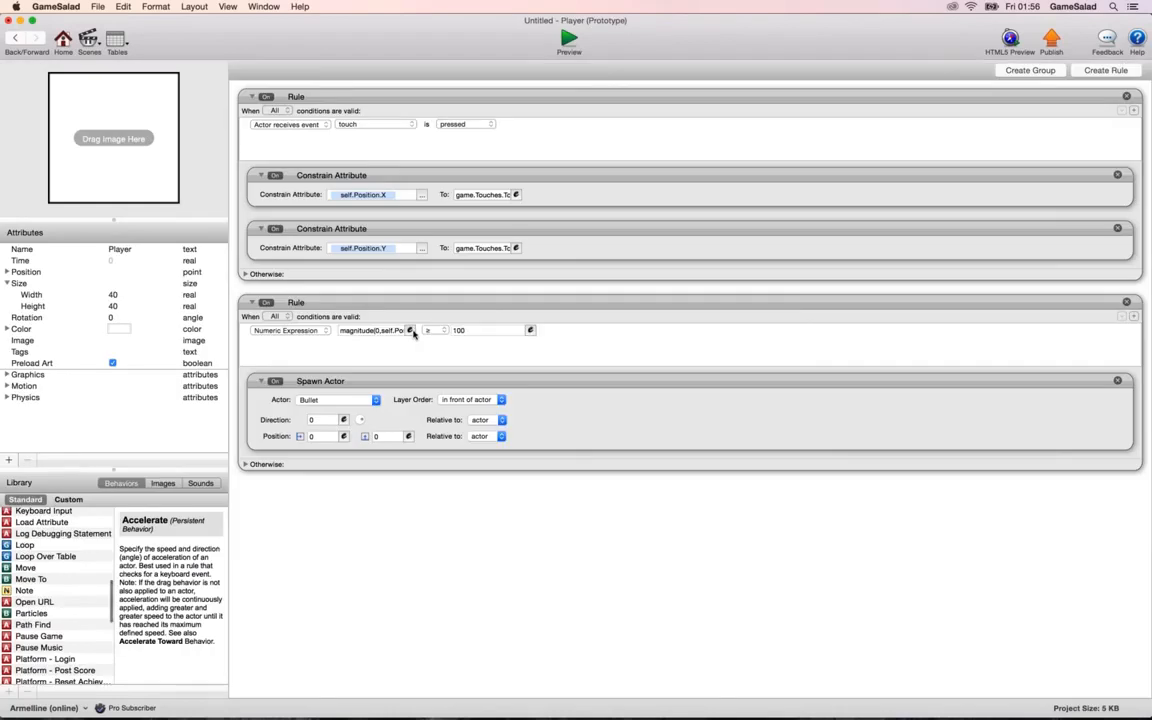
left_click(386, 331)
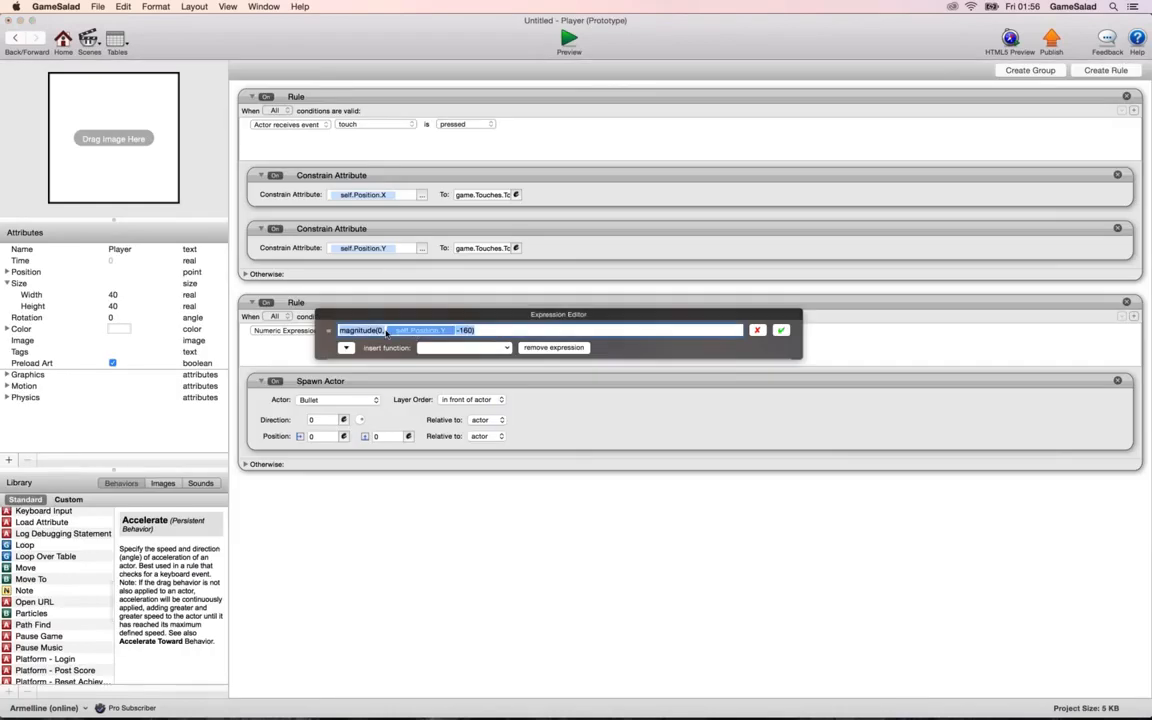
left_click(386, 331)
key("BackSpace")
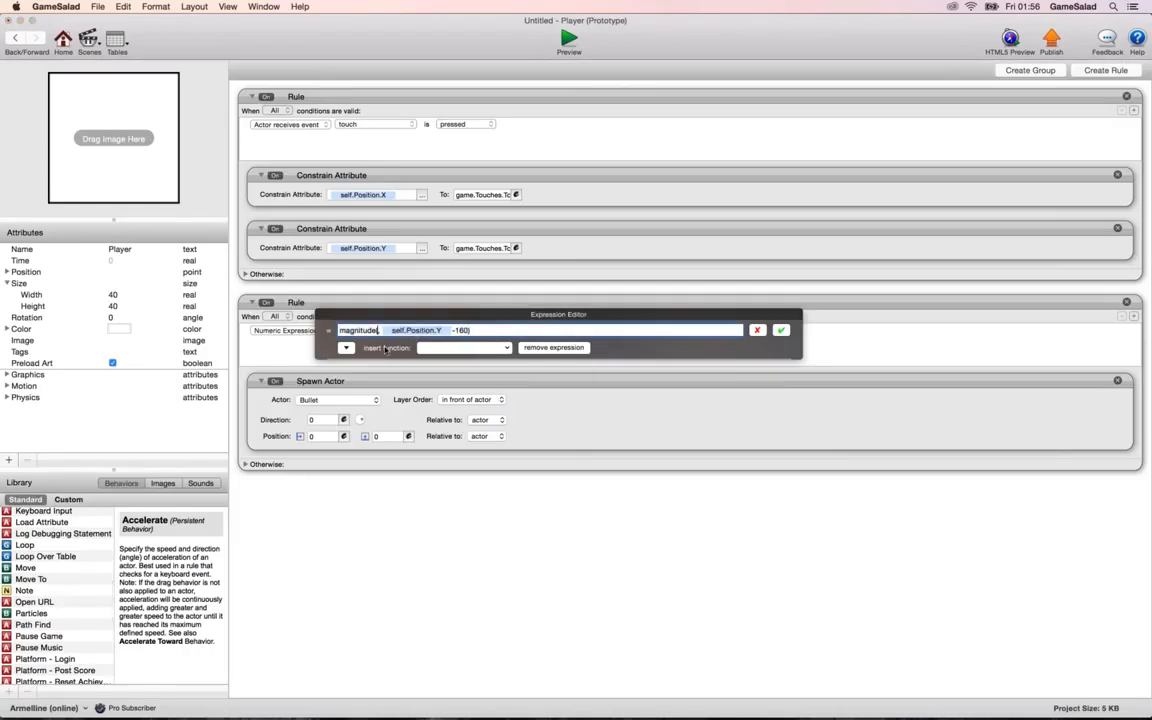
type("284-")
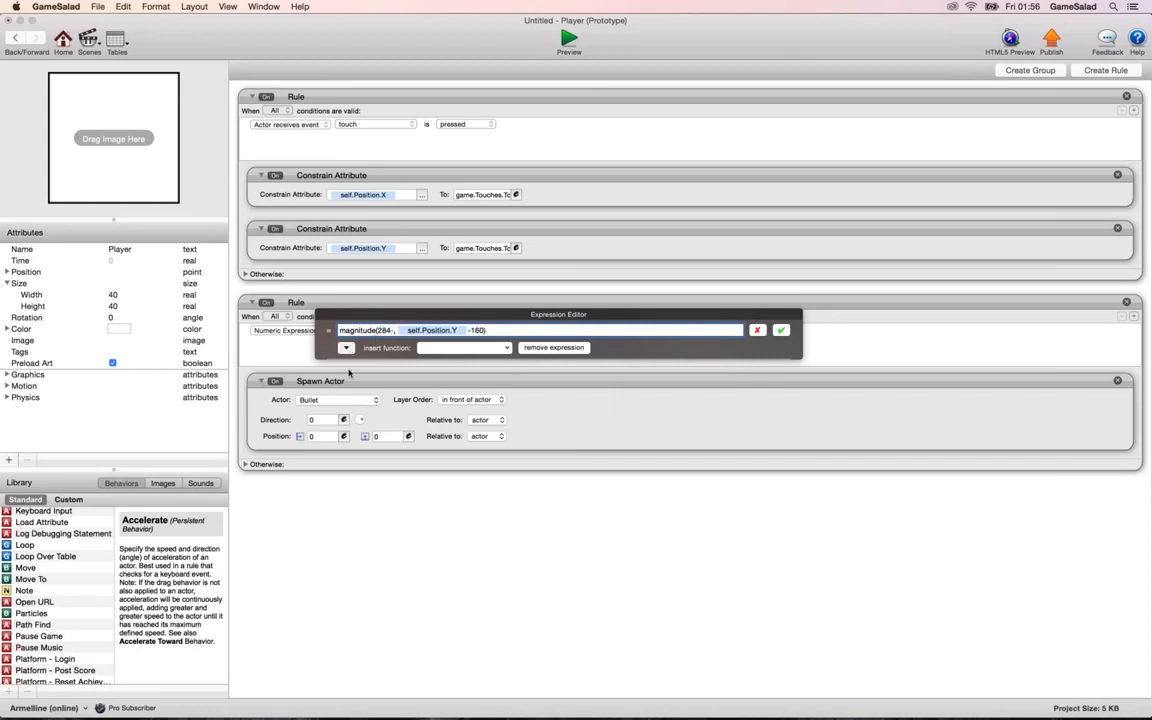
left_click(346, 348)
left_click(405, 385)
left_click(432, 384)
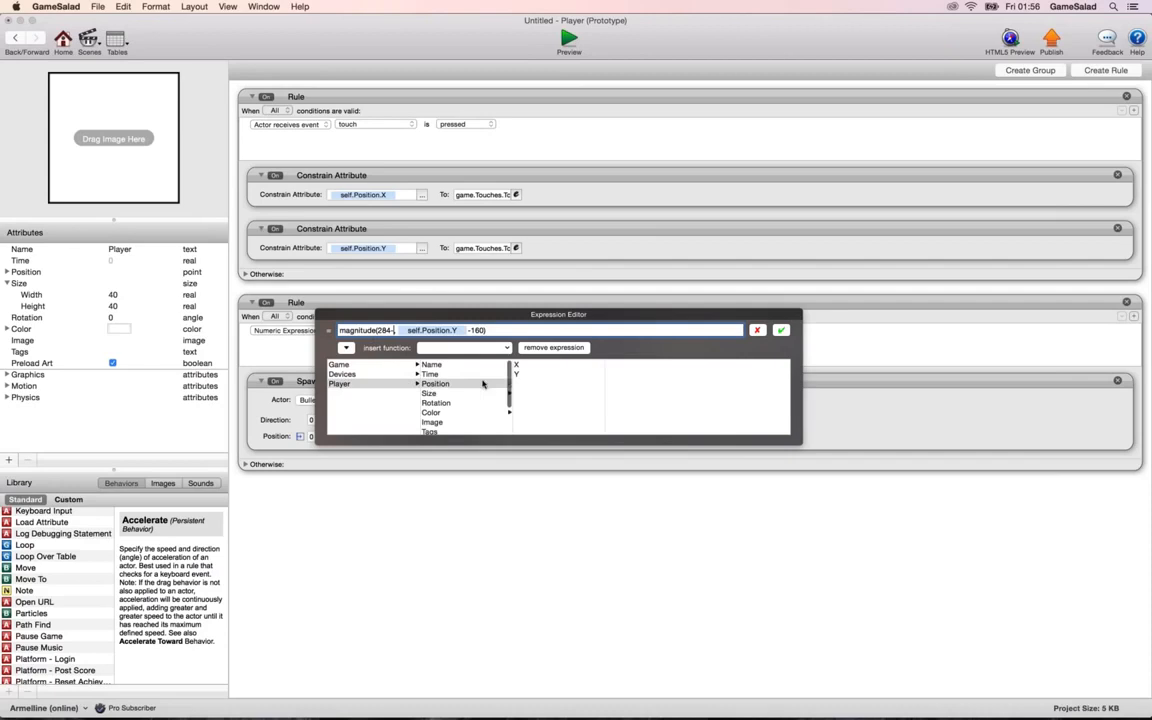
left_click(530, 365)
type("160-")
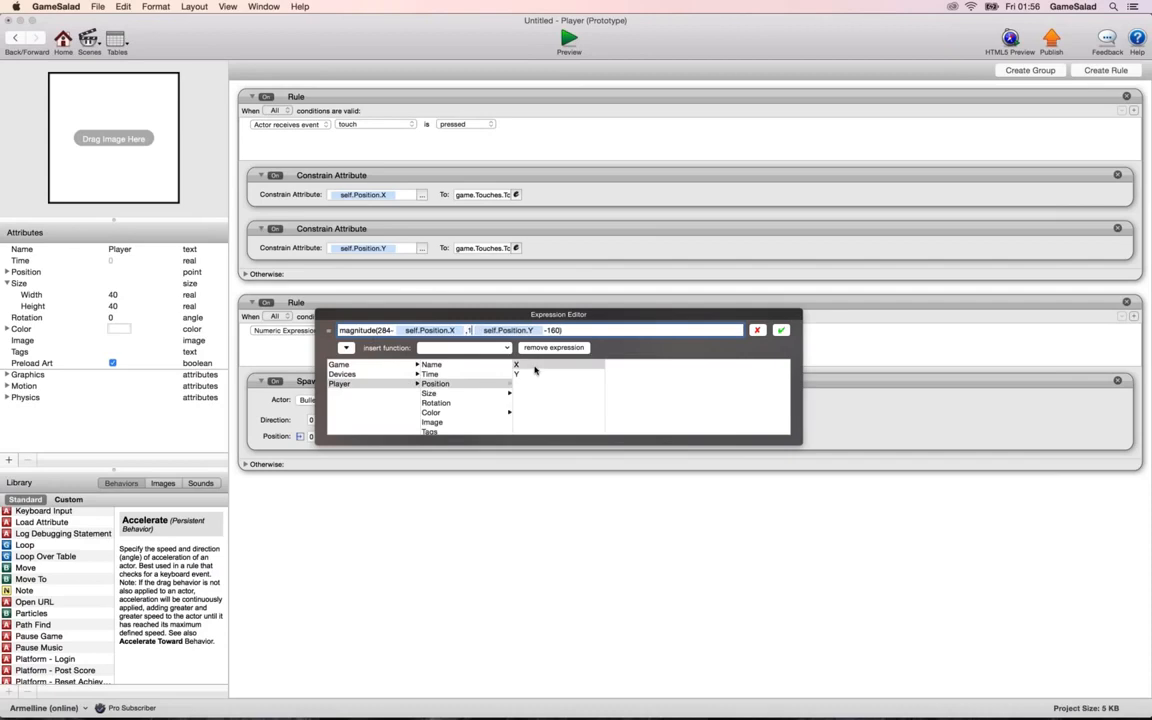
key("Right")
key("Right")
key("Right")
key("Right")
key("Right")
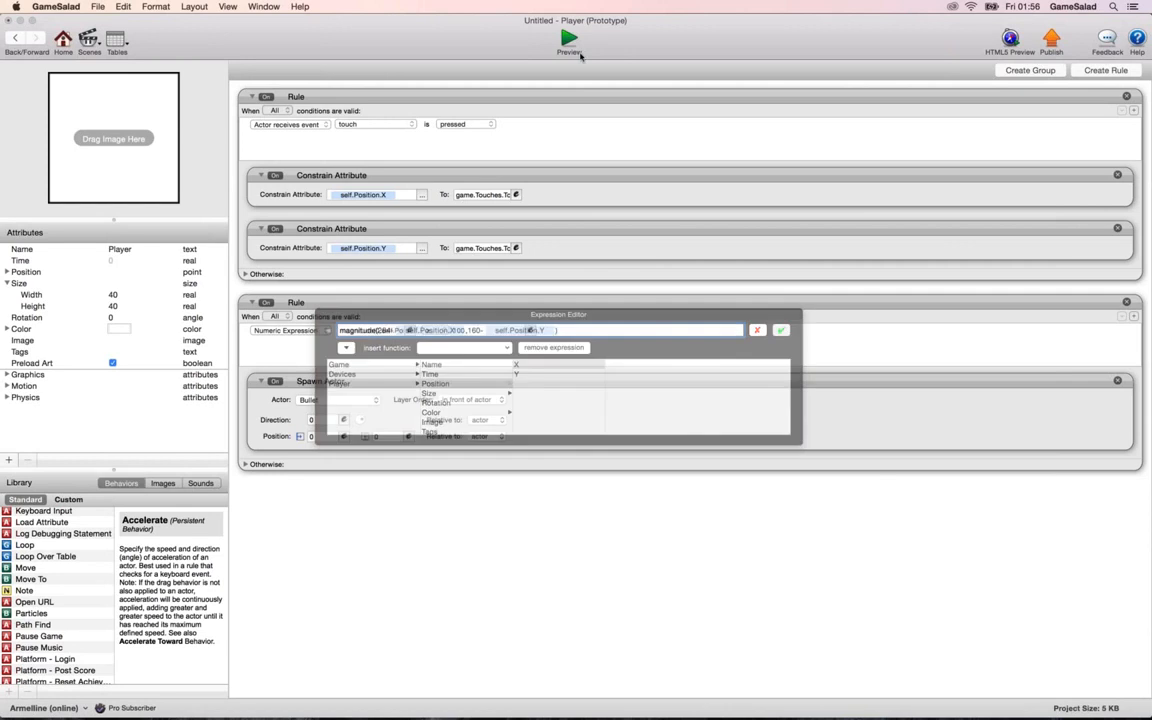
Preview the scene, and add a Timer behavior above Spawn Actor in the Player's second rule.
left_click(569, 42)
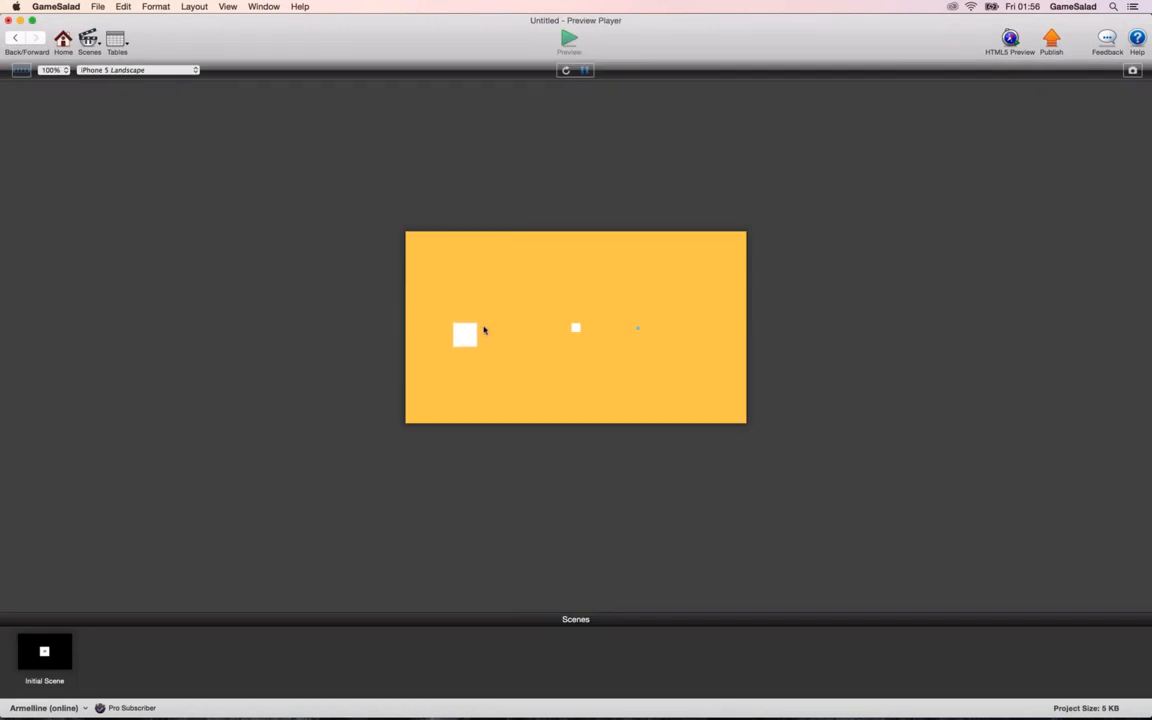
left_click(15, 37)
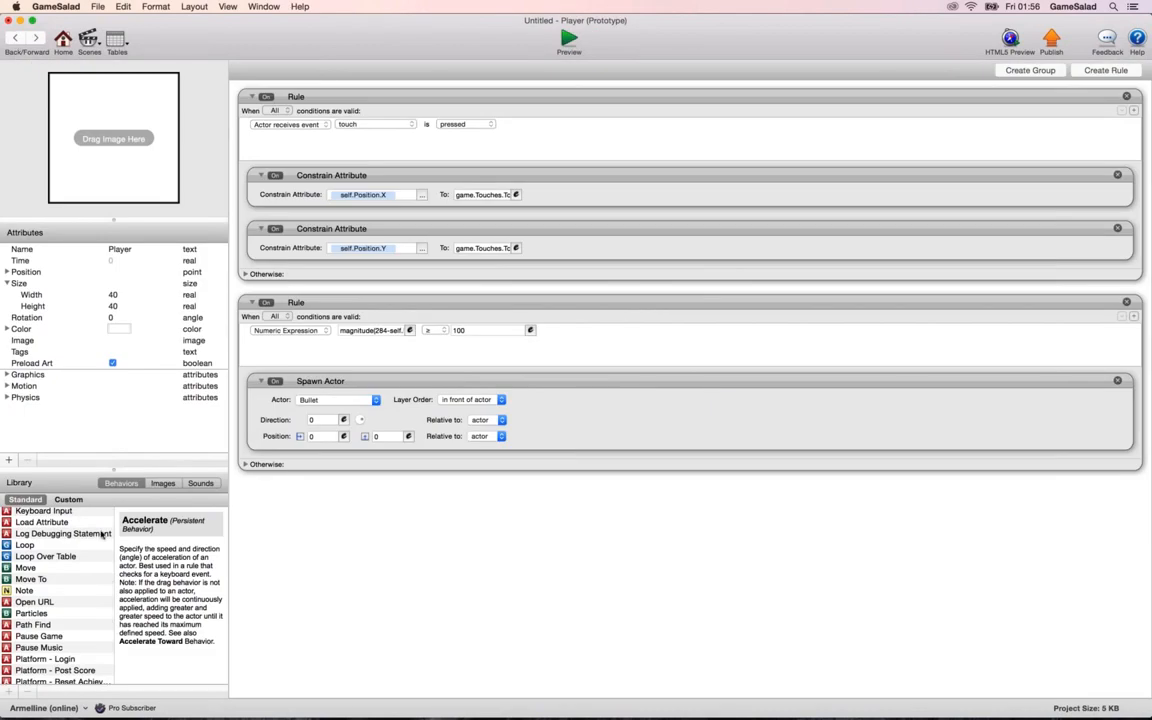
scroll(101, 535, "down", 8)
left_click_drag(25, 656, 300, 412)
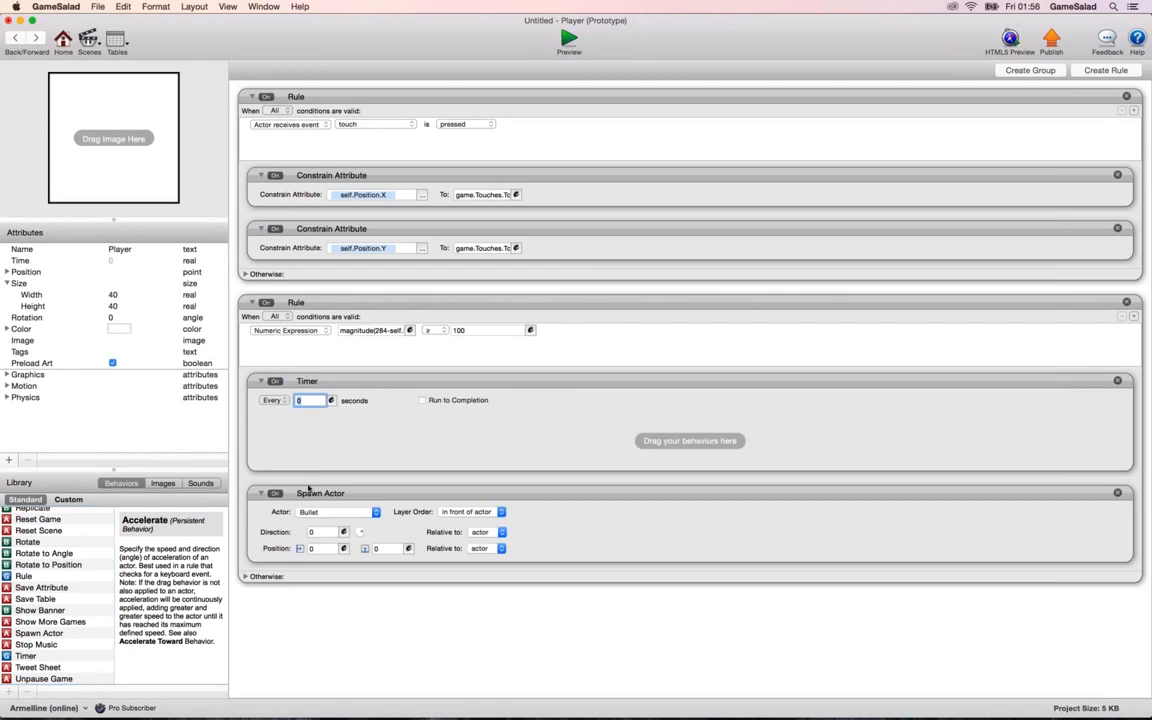
Nest the Spawn Actor behavior inside the Timer of the Player's second rule, and preview the scene while moving the Player.
left_click_drag(309, 488, 312, 440)
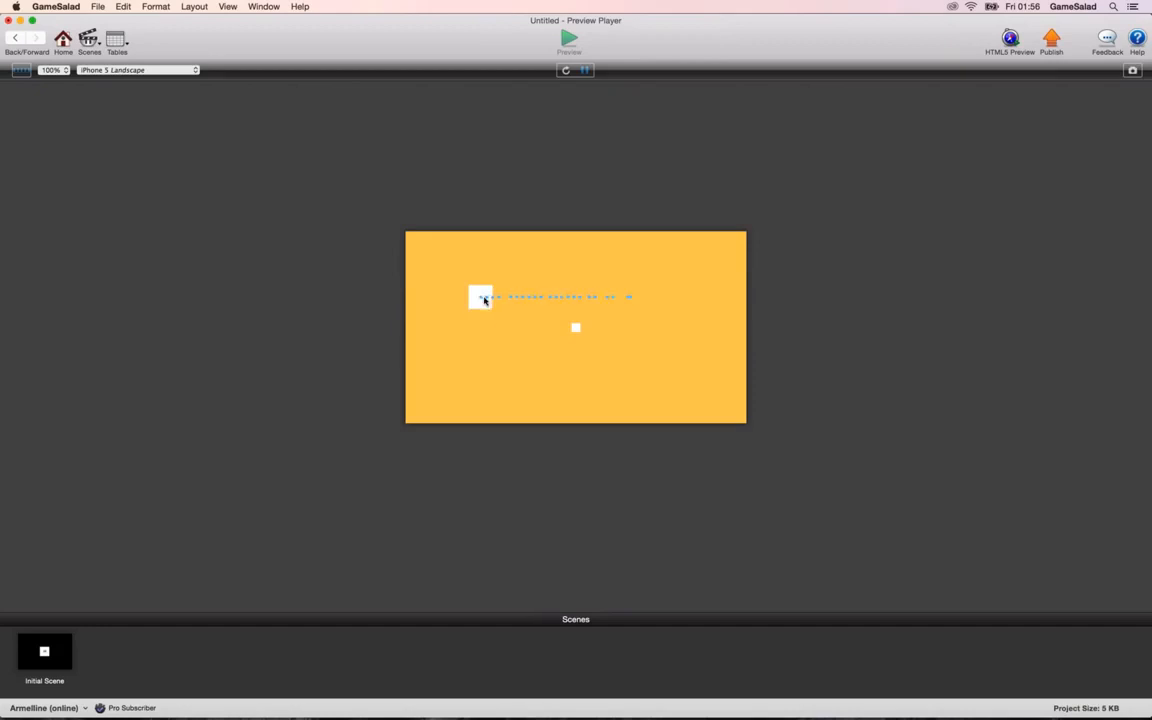
mouse_move(483, 300)
left_mouse_down()
mouse_move(525, 343)
mouse_move(507, 316)
mouse_move(519, 324)
mouse_move(486, 324)
mouse_move(489, 290)
mouse_move(489, 362)
mouse_move(488, 288)
left_mouse_up()
mouse_move(487, 286)
left_mouse_down()
mouse_move(465, 337)
mouse_move(473, 346)
mouse_move(481, 275)
mouse_move(476, 327)
mouse_move(487, 294)
left_mouse_up()
left_click(15, 37)
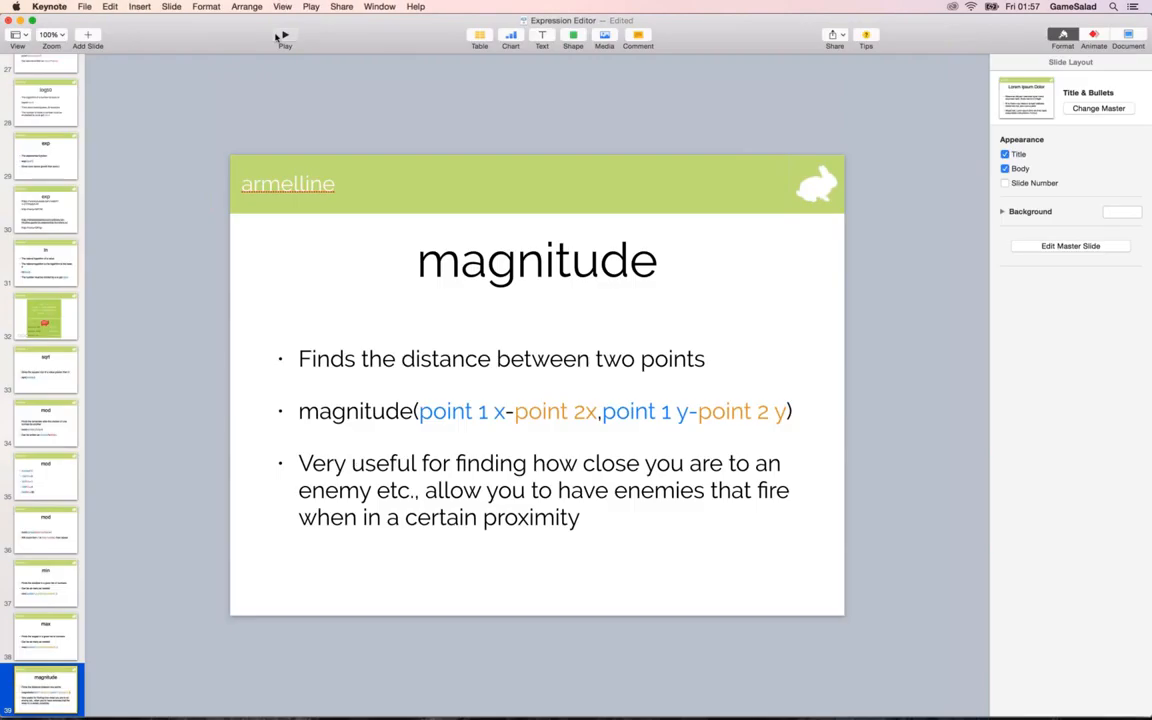
Switch to Keynote and present the vectorToAngle slide that follows the magnitude slide, ending the slideshow when done.
left_click(277, 37)
key("Right")
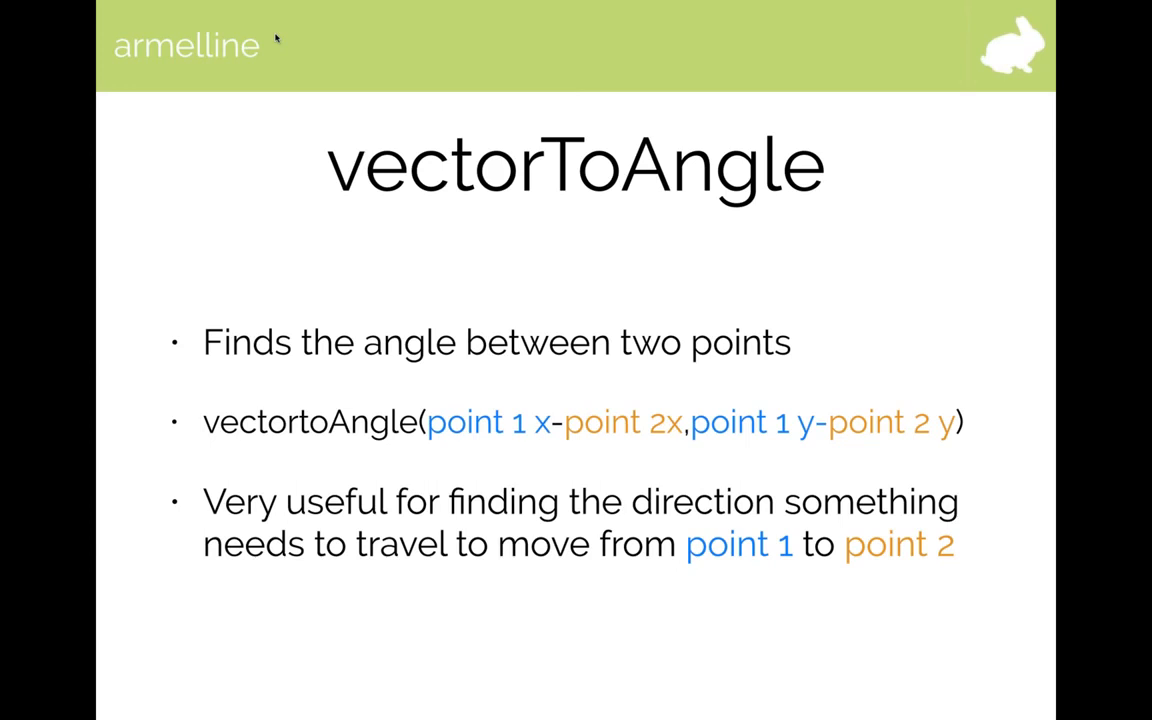
left_click(476, 239)
key("Left")
key("Escape")
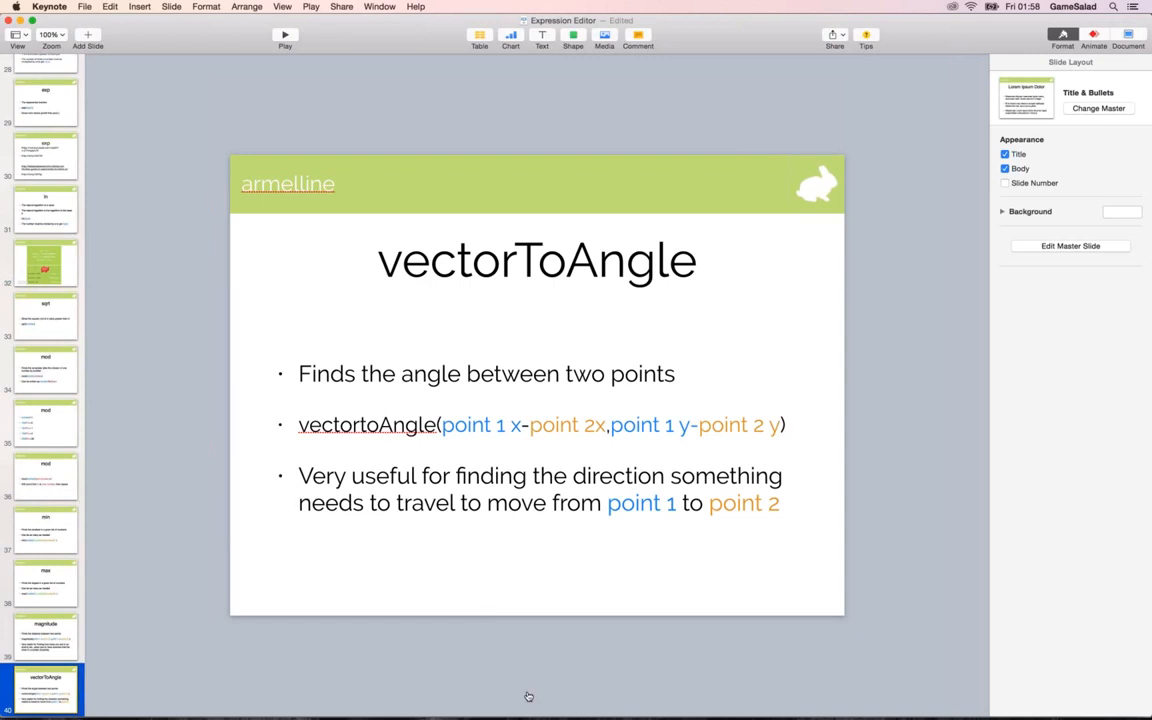
Switch back to GameSalad and review the magnitude expression in the Player's second rule.
key("super+Tab")
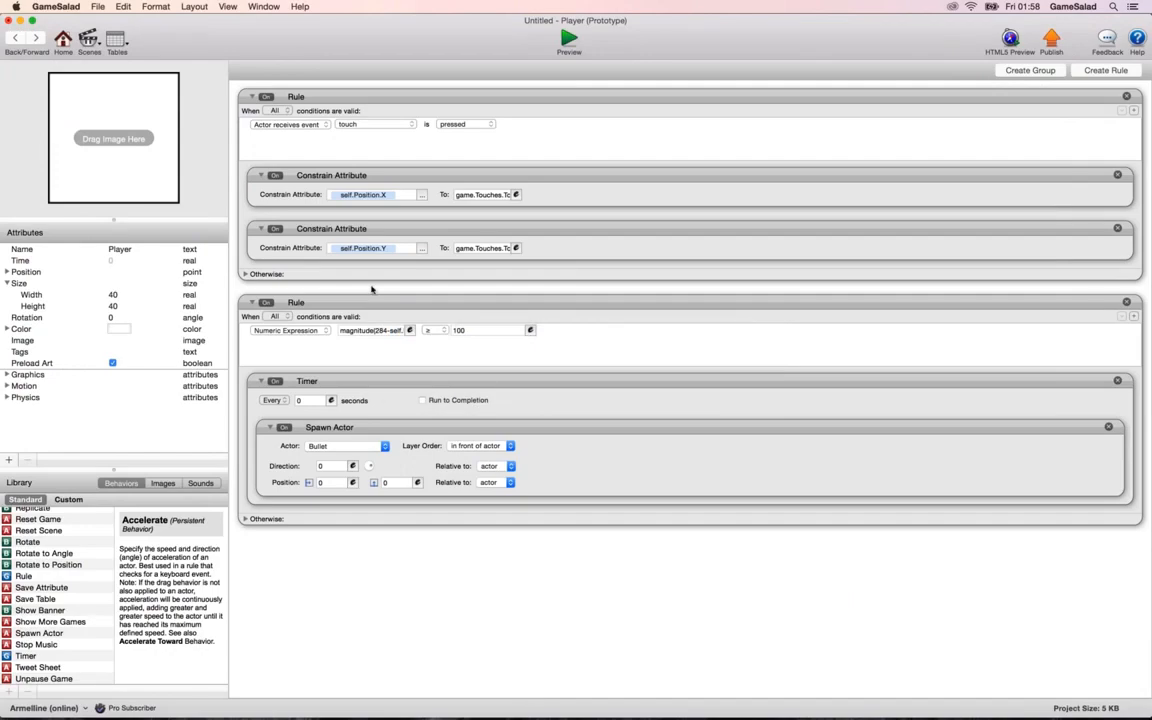
left_click(409, 333)
left_click(781, 331)
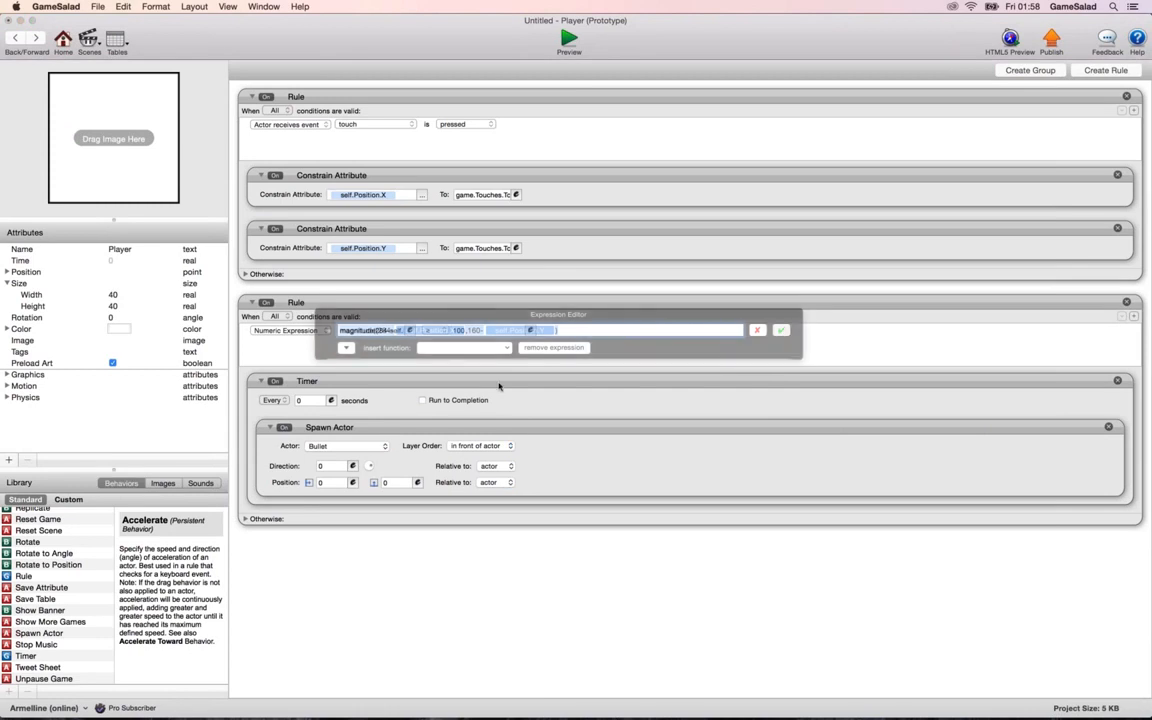
Start the Direction expression of the Bullet's Spawn Actor behavior with vectorToAngle(.
left_click(351, 466)
type("ventor")
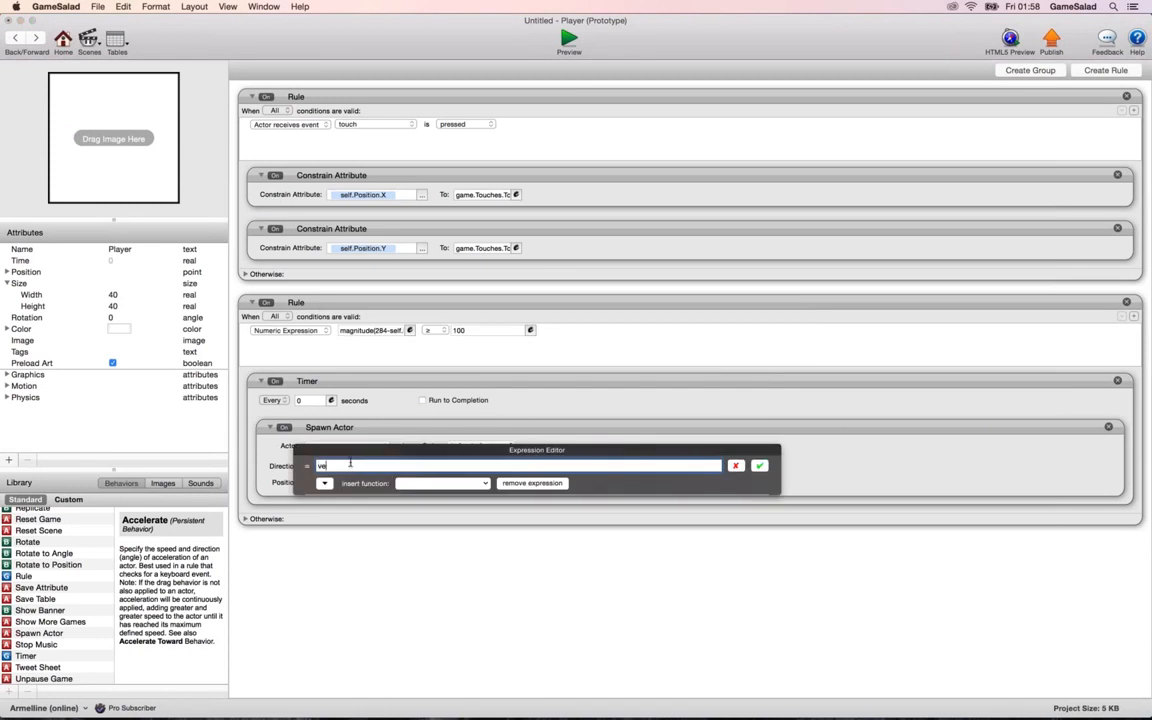
key("BackSpace")
key("BackSpace")
key("BackSpace")
key("BackSpace")
type("ctorToAngle(")
Complete the Direction expression's vectorToAngle arguments as 284-self.Position.X,160-self.Position.Y, close the parenthesis, and accept it.
left_click(325, 485)
left_click(320, 519)
left_click(414, 519)
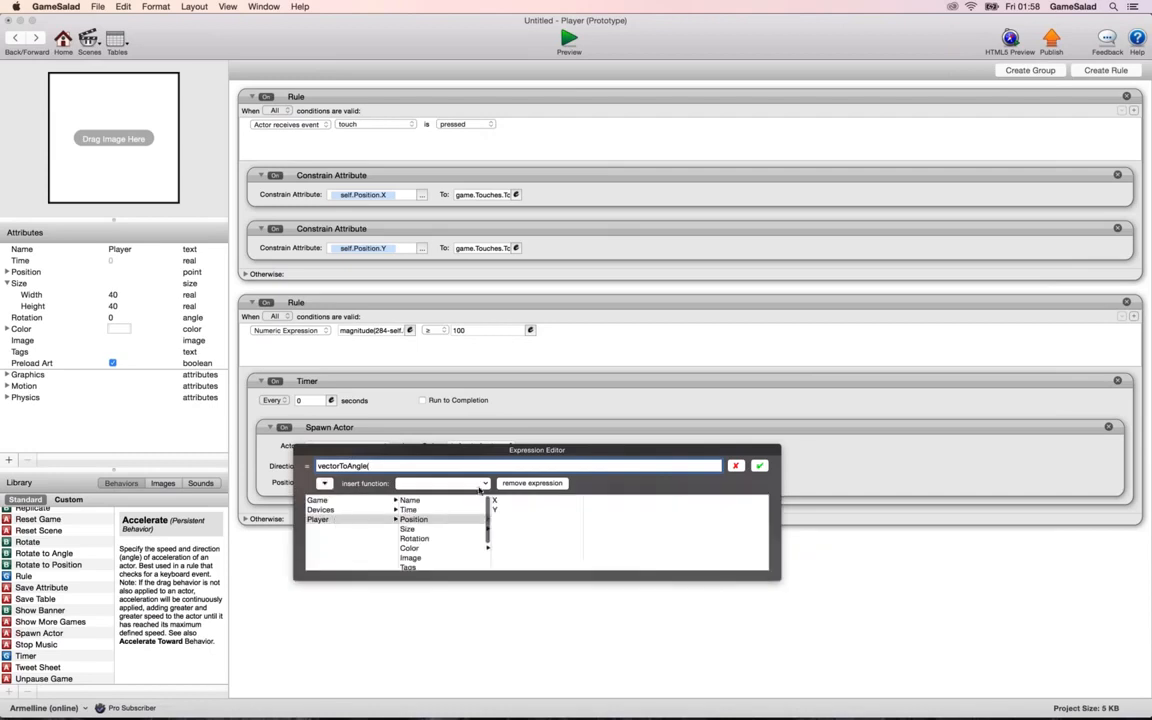
type("1")
type("84-")
left_click(497, 501)
type(",160-")
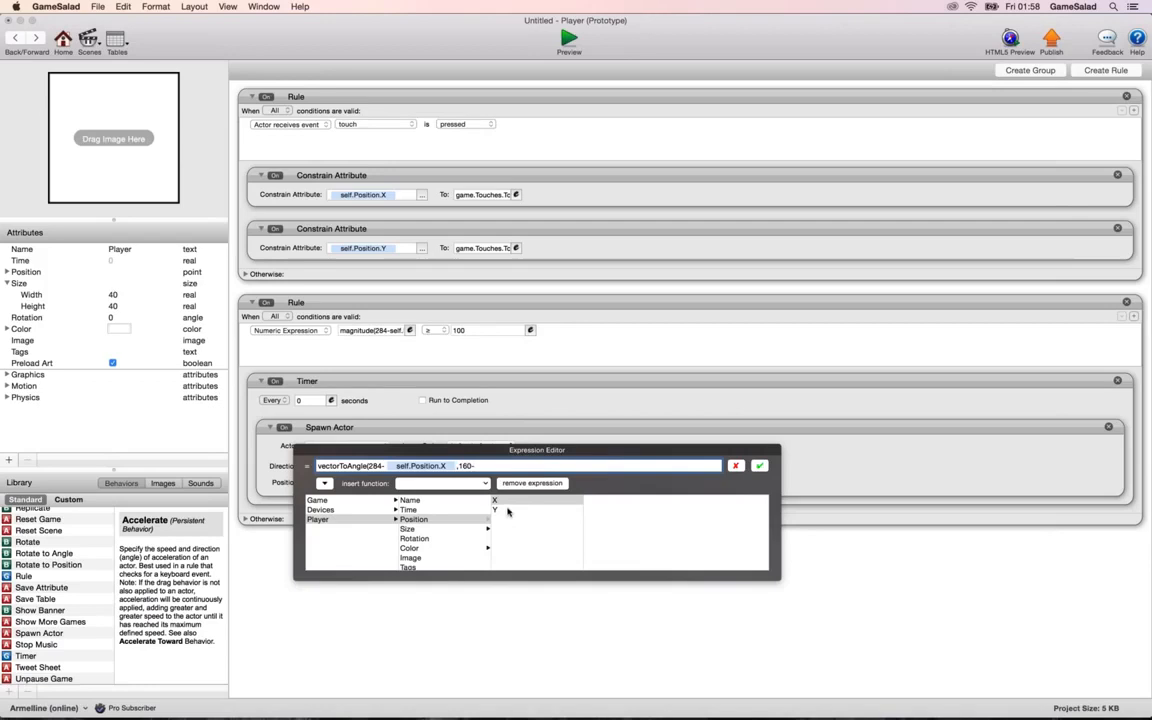
left_click(508, 510)
type(")")
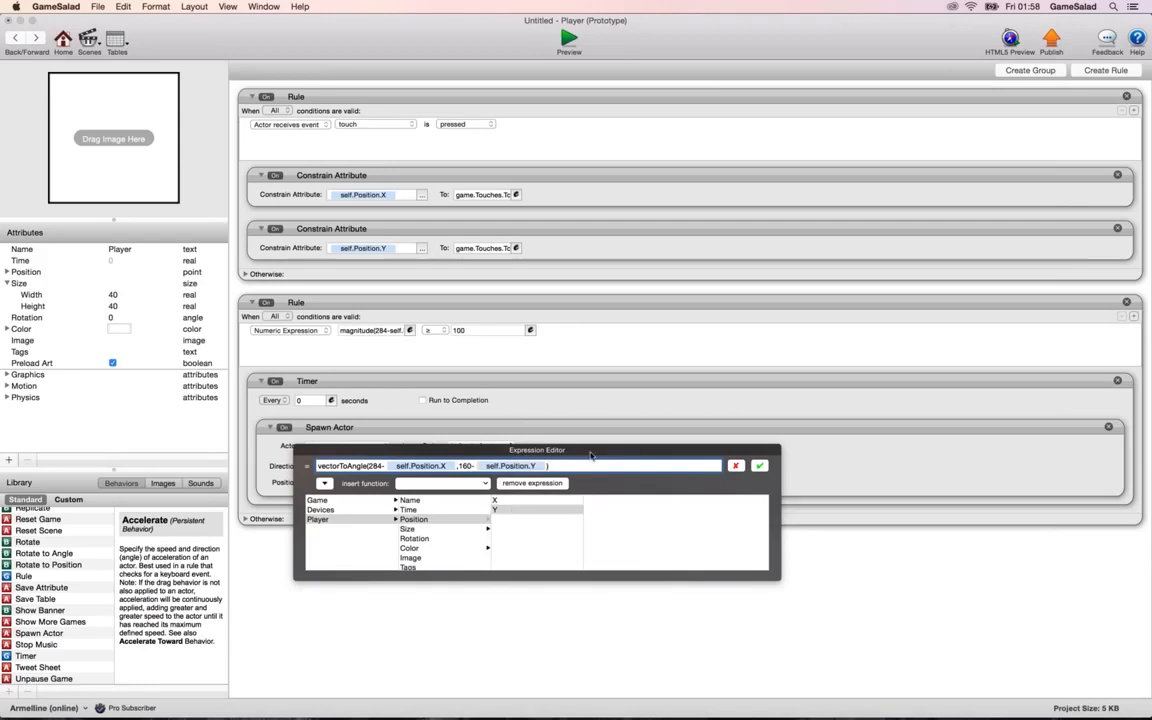
left_click(759, 466)
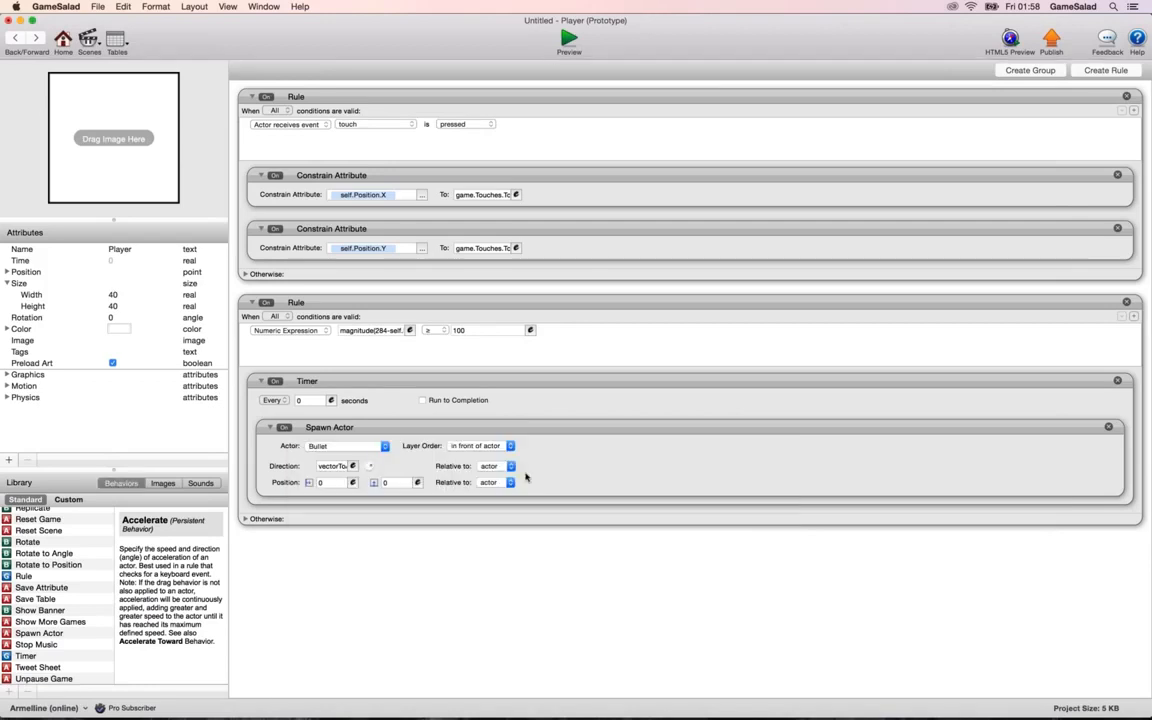
Preview the scene to test the Bullets' new direction, and return to the vectorToAngle slide in Keynote.
left_click(568, 40)
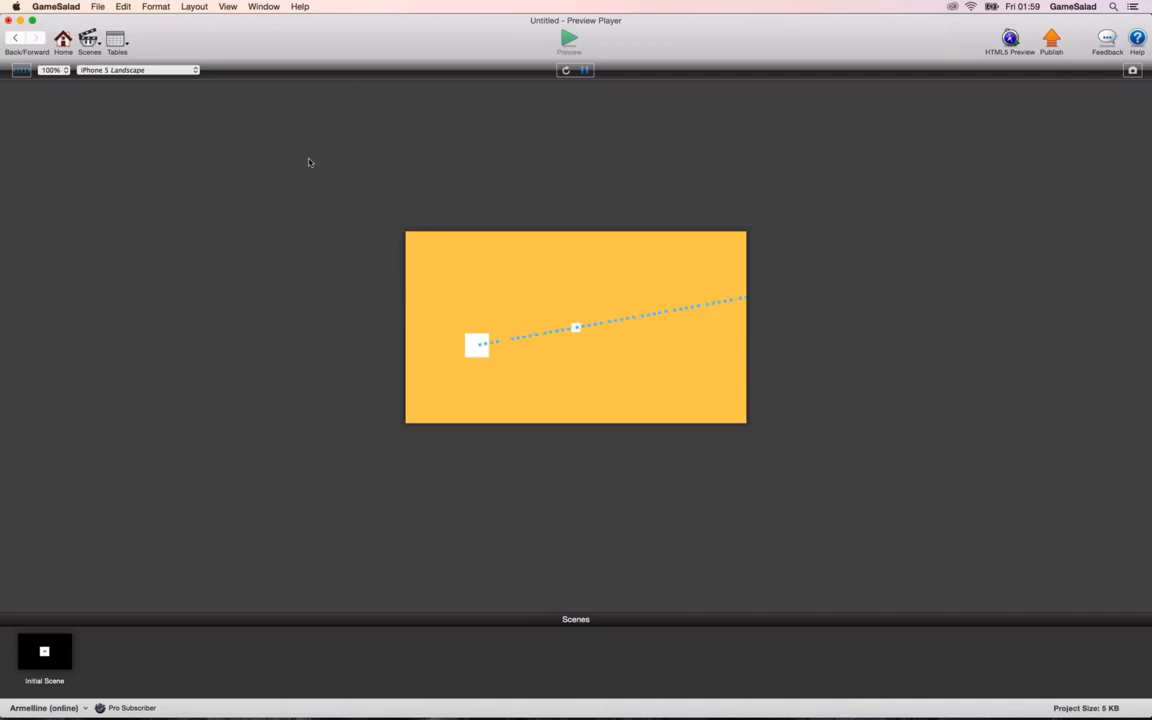
left_click(14, 38)
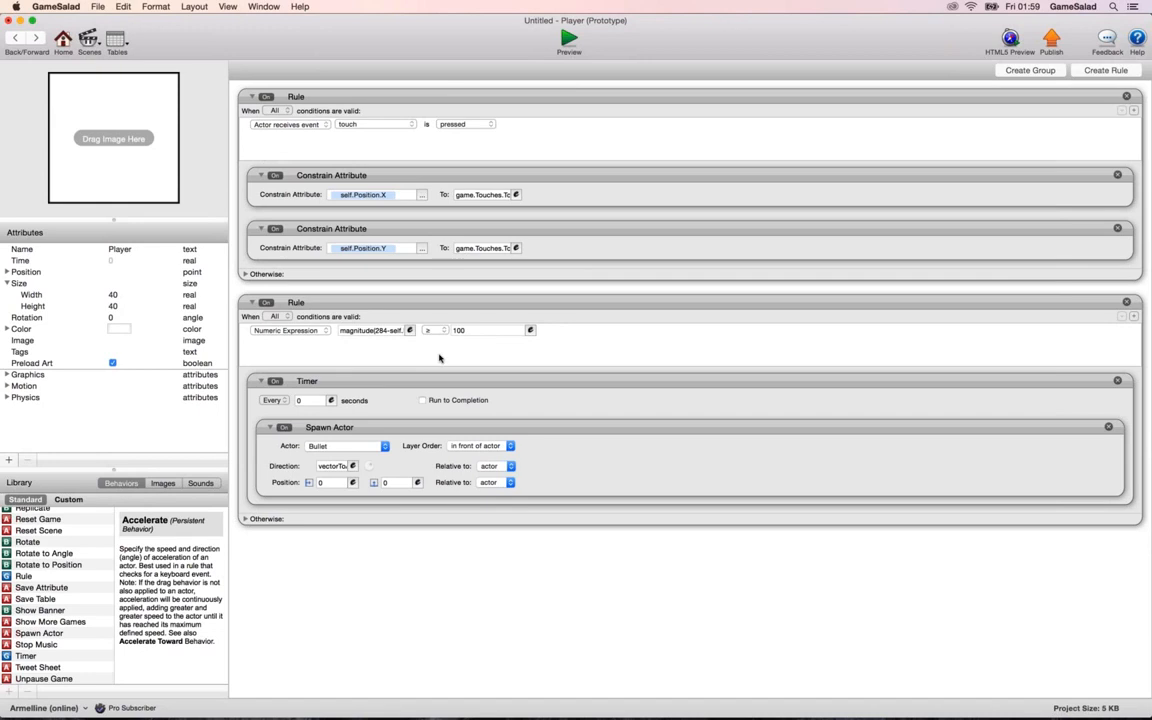
key("super+Tab")
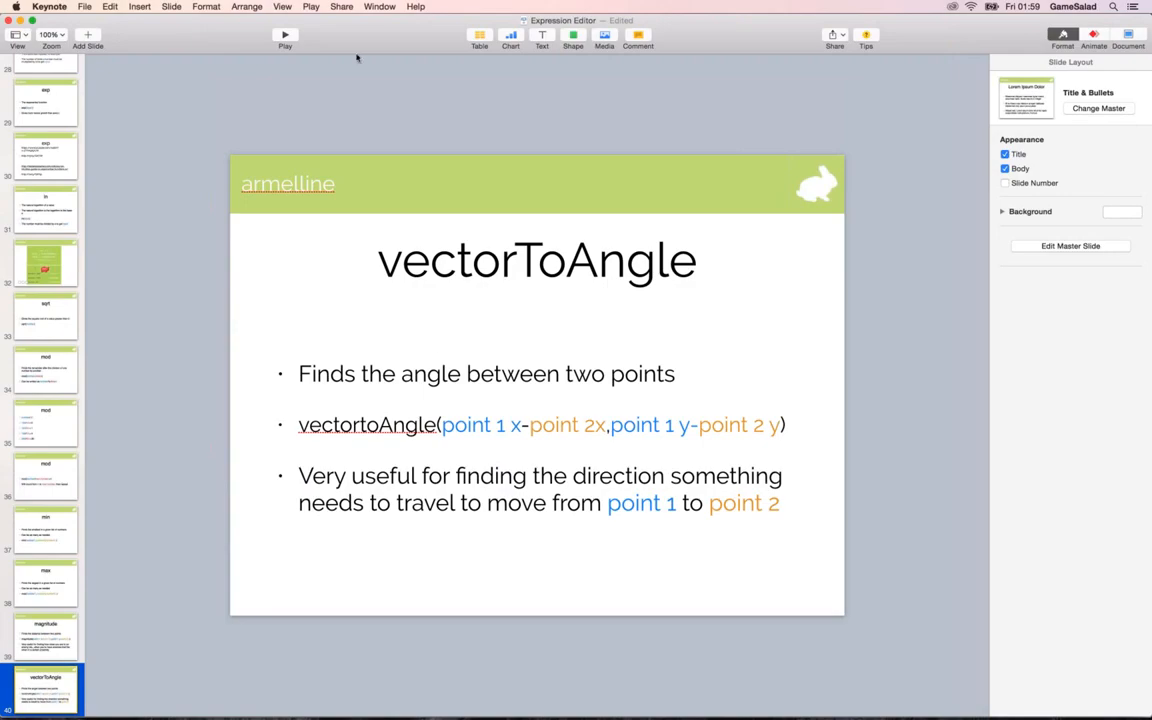